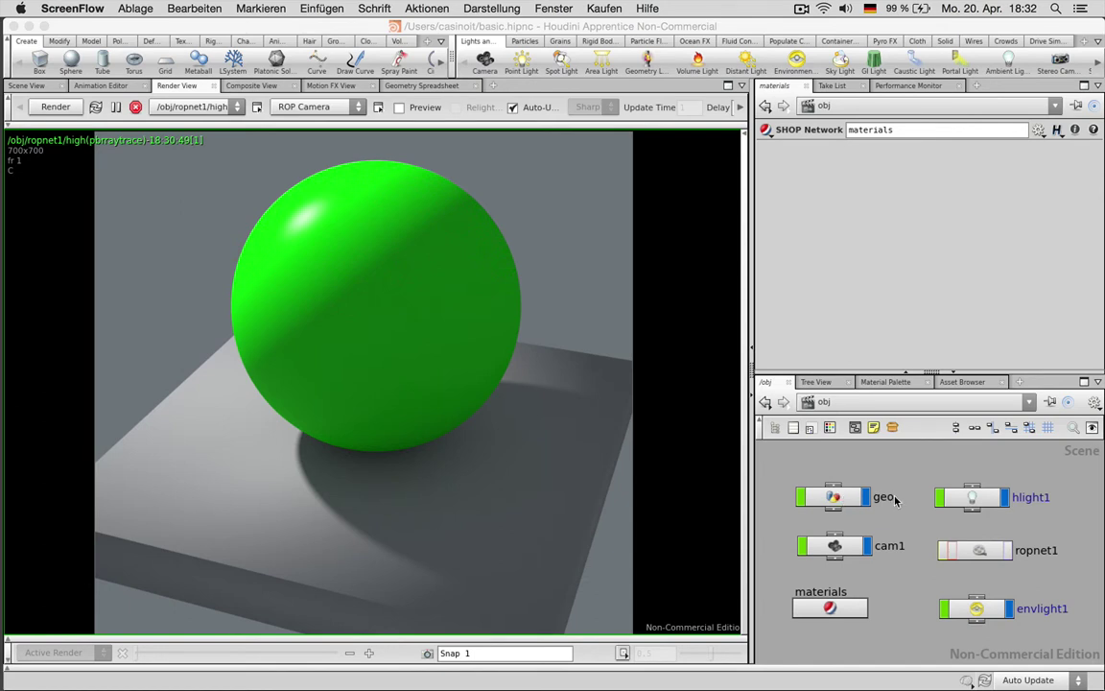
Step: Review the parameters of hlight1, ropnet1, cam1 and materials, ending on envlight1's settings
click(846, 500)
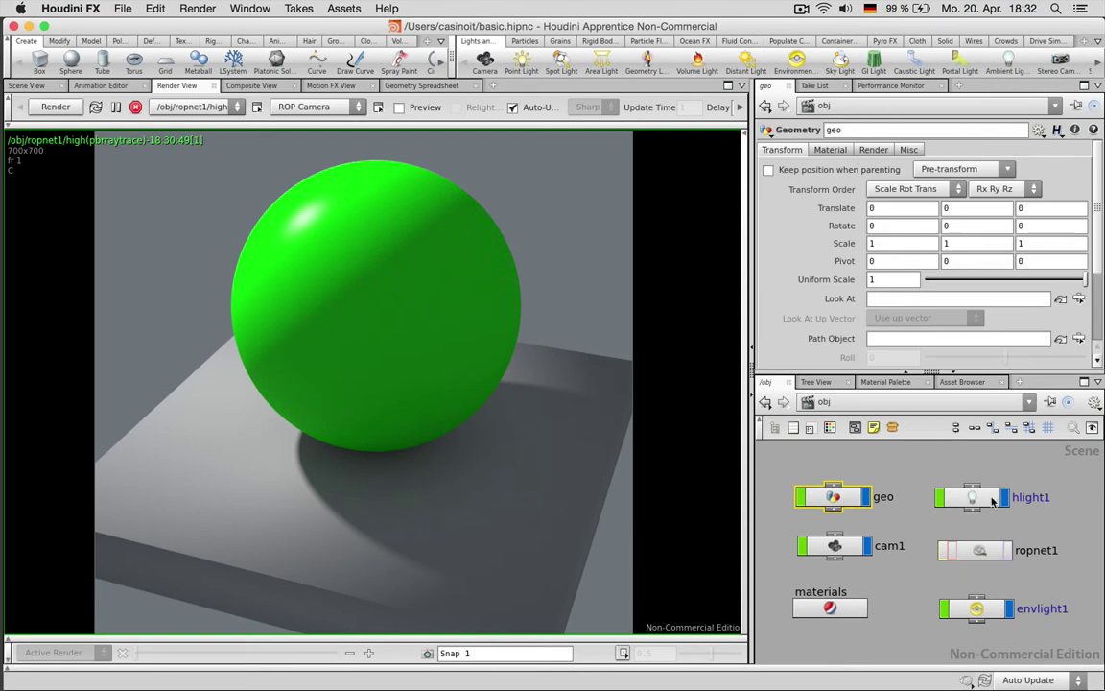
click(972, 497)
click(984, 547)
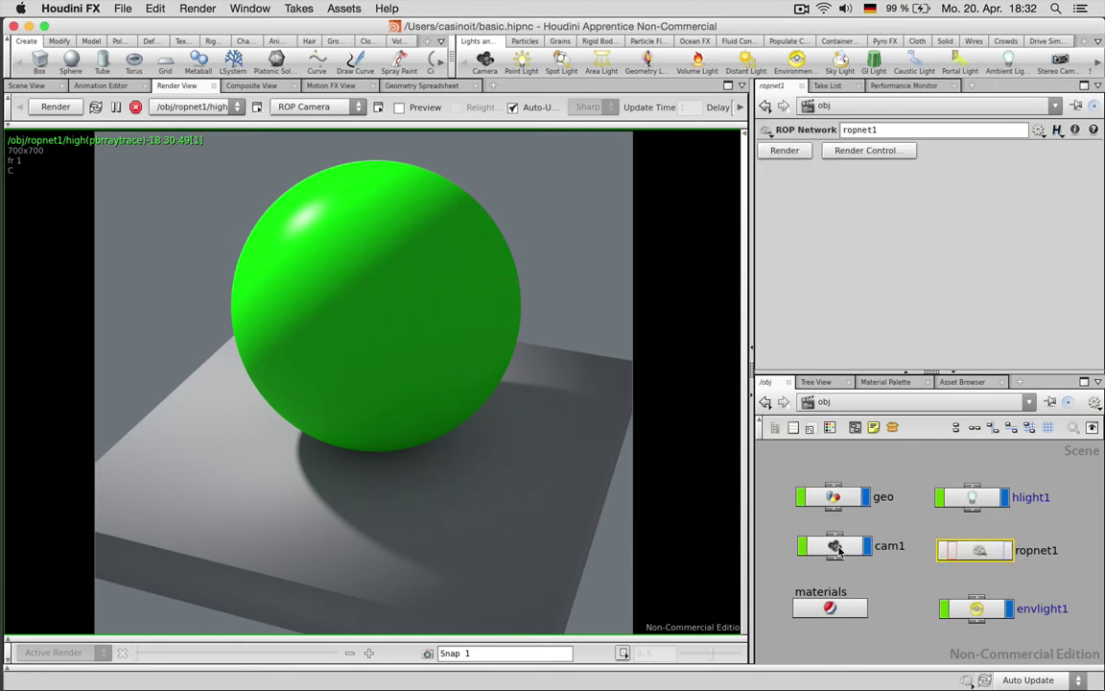
click(833, 546)
click(847, 607)
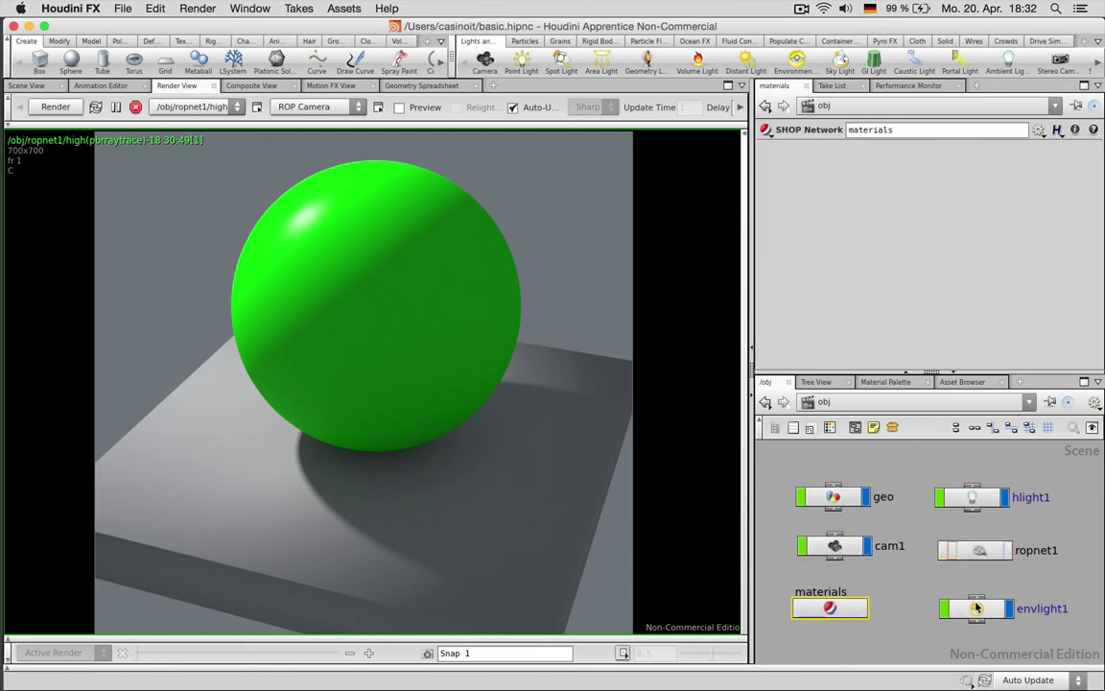
click(976, 608)
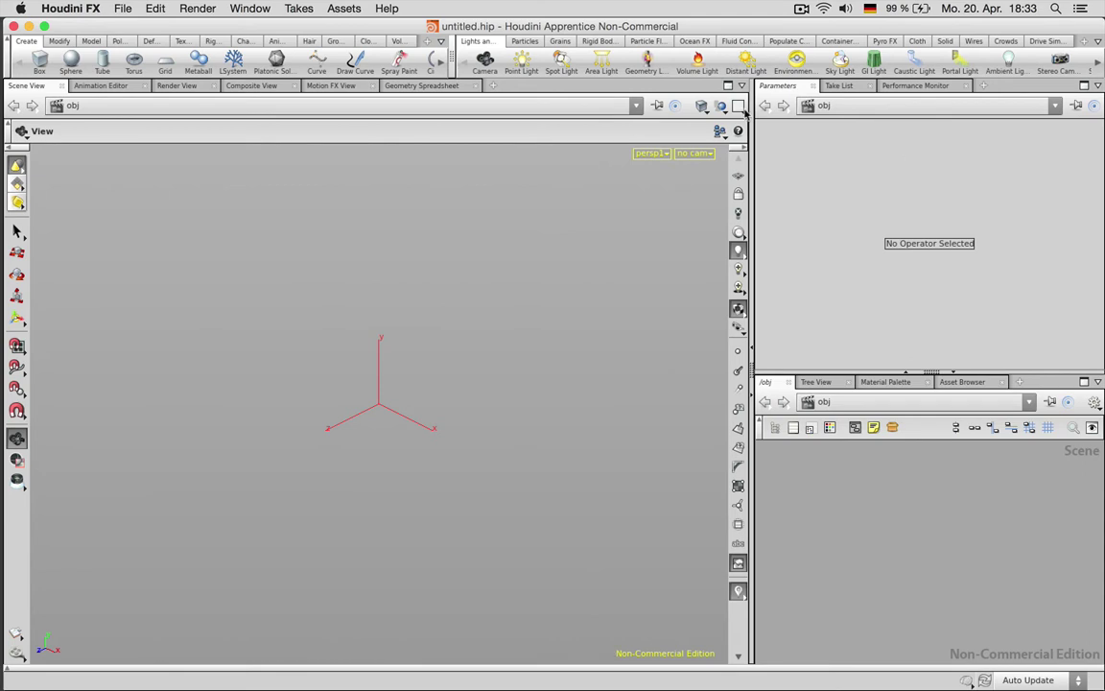
Step: Try the Houdini Dark colour scheme, revert to Houdini Light, and close Color Settings
click(154, 9)
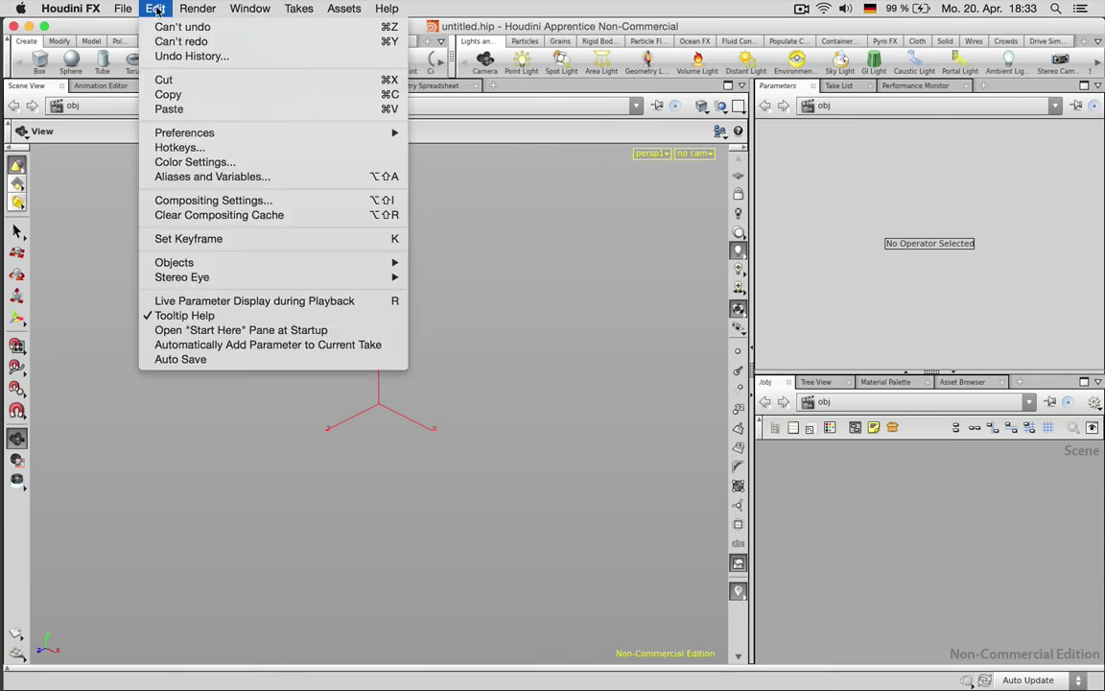
click(209, 163)
click(181, 91)
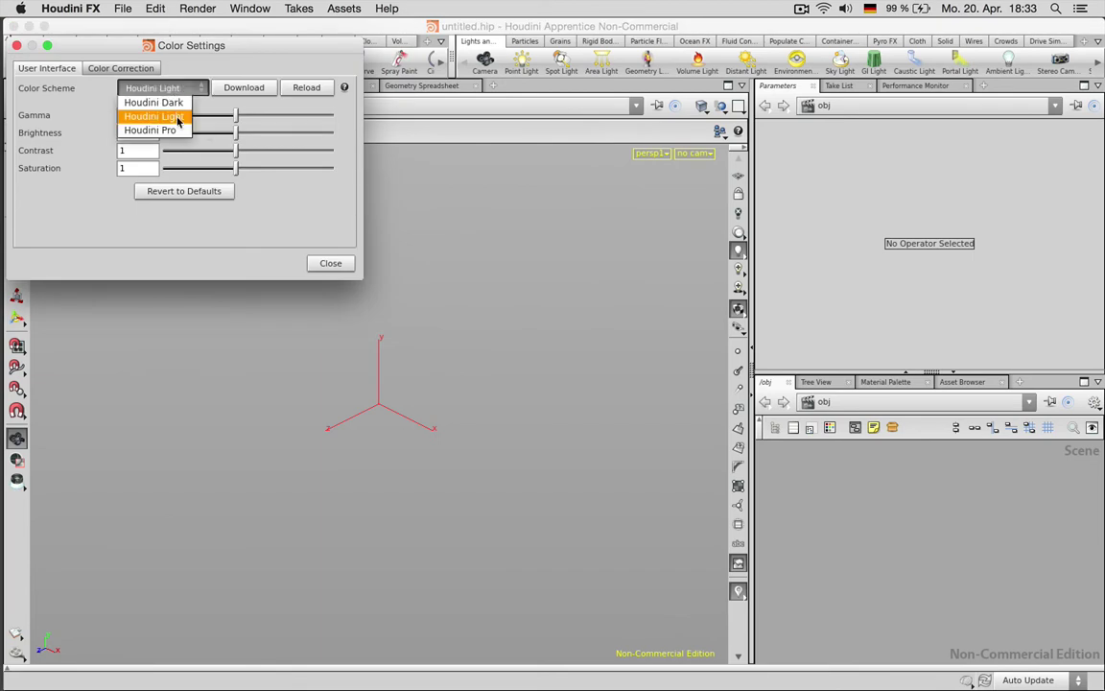
click(154, 103)
click(178, 87)
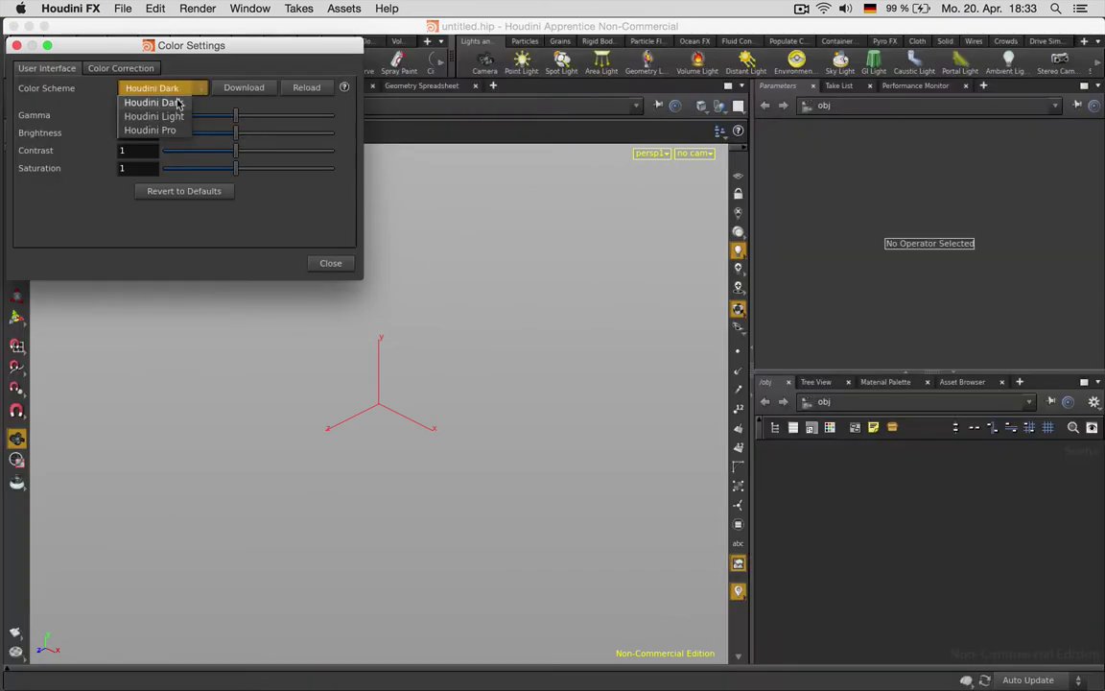
click(154, 116)
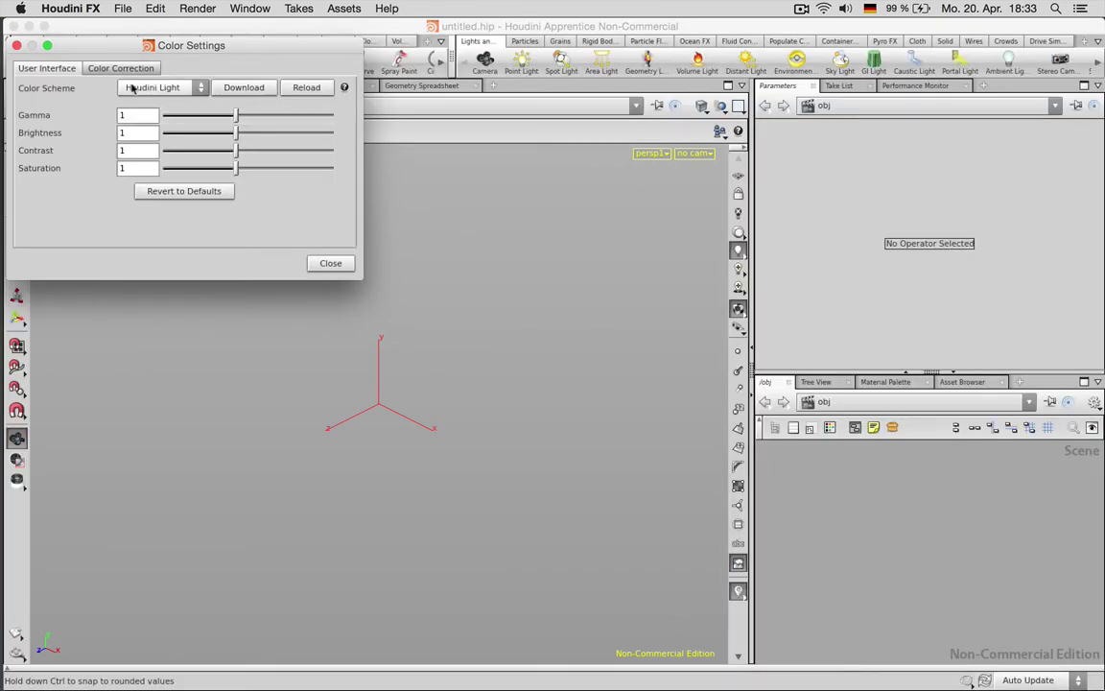
click(16, 46)
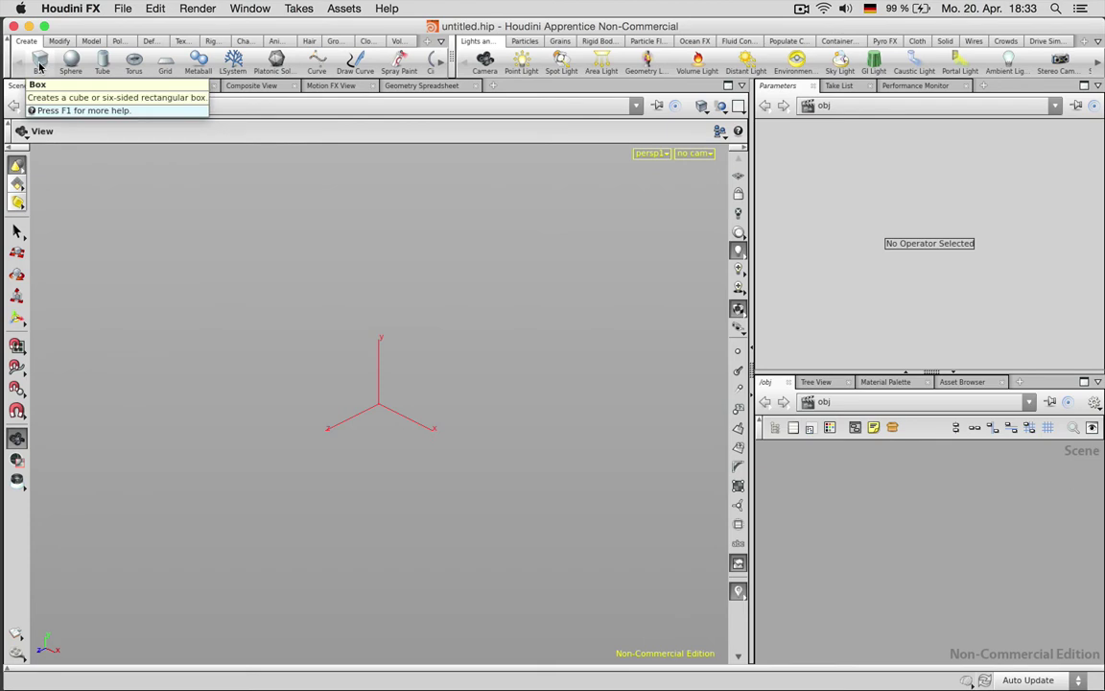
Step: Add a box object from the Create shelf and collapse the tool shelf
click(41, 63)
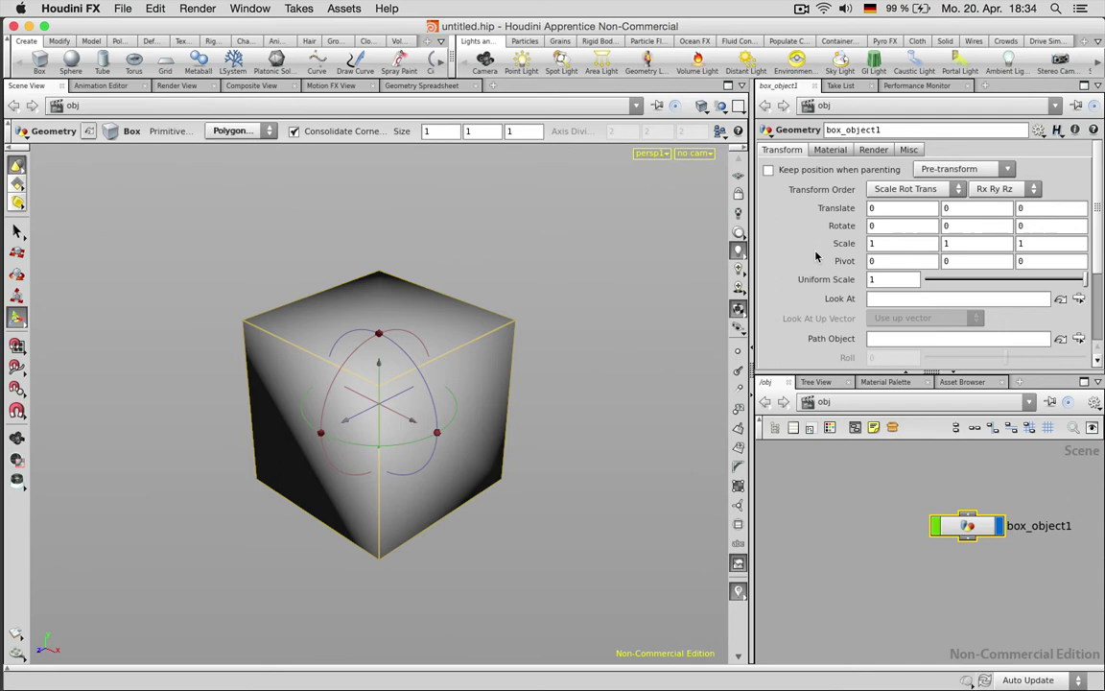
click(6, 54)
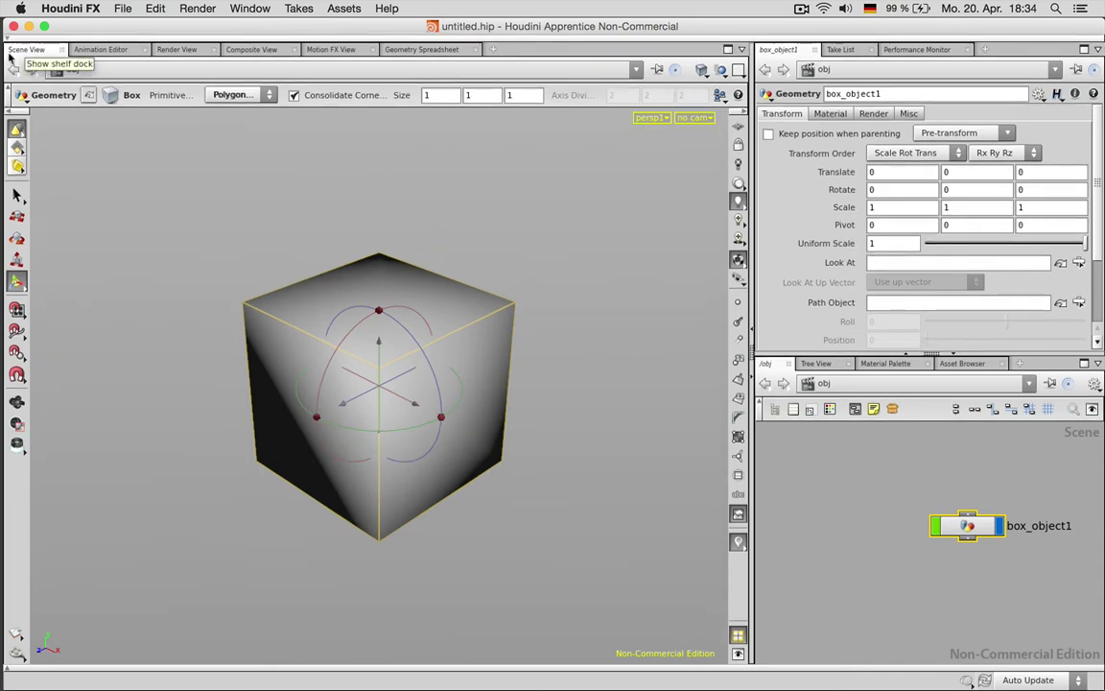
click(13, 39)
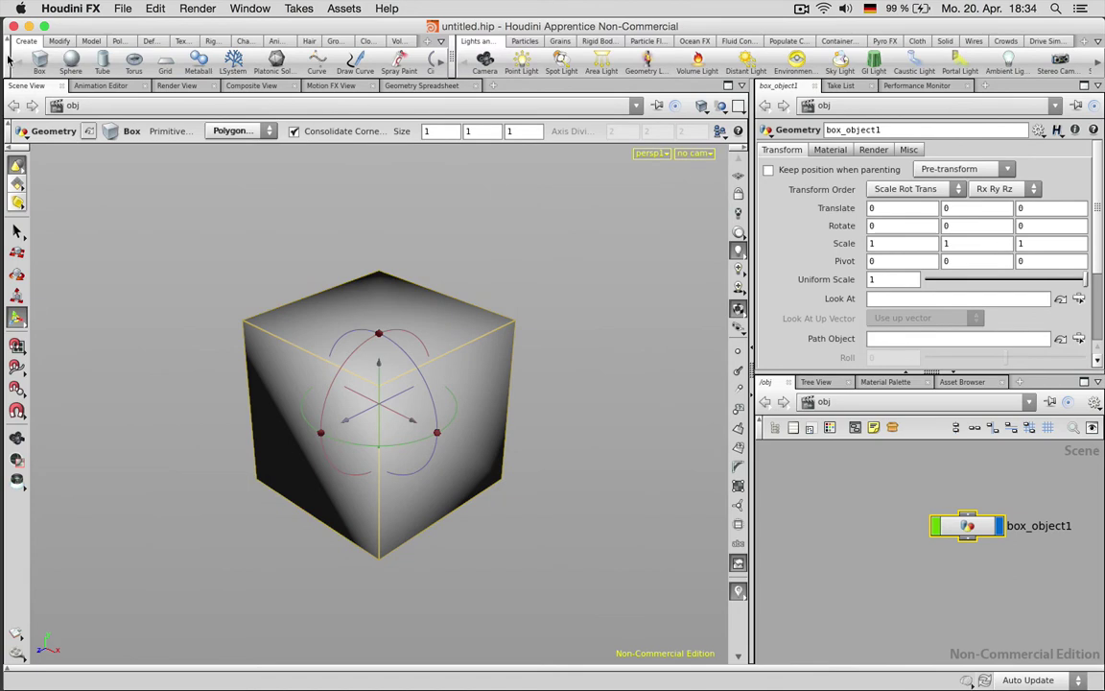
click(8, 54)
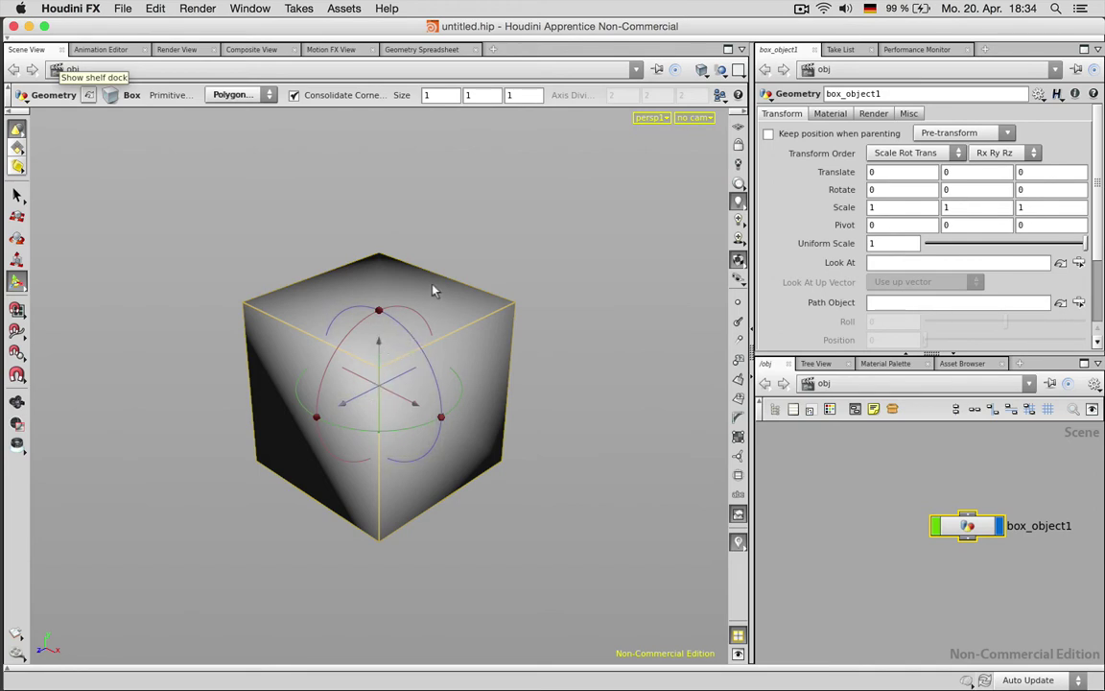
Step: Shift the network view and move the box_object1 node up and left
key(Escape)
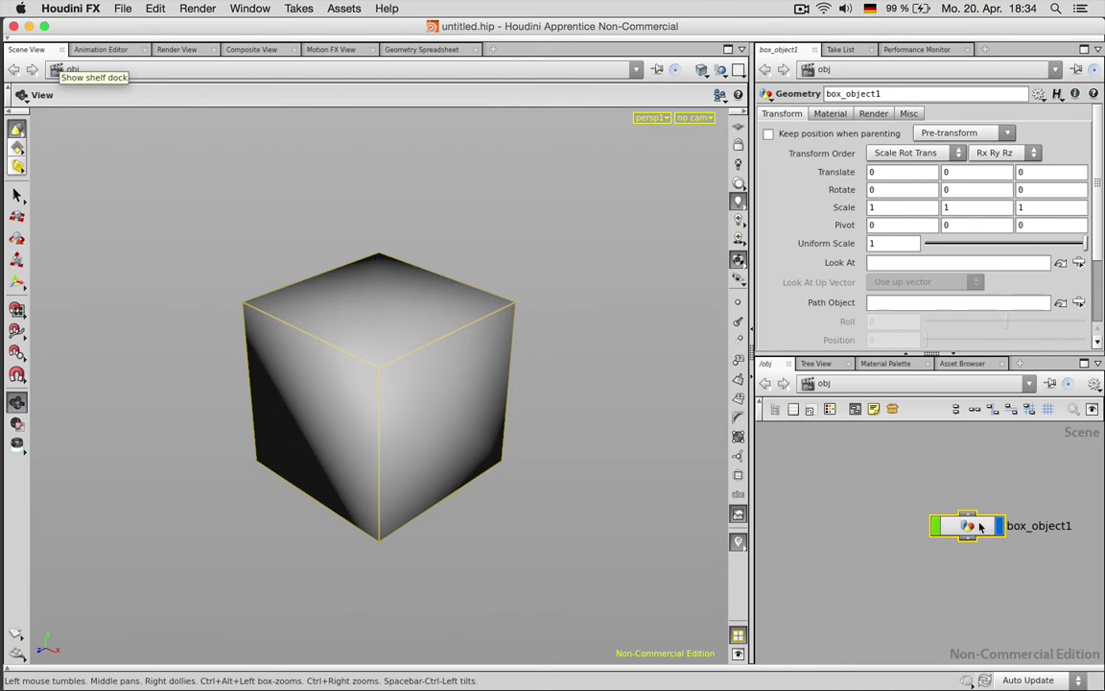
middle_drag(883, 475, 852, 473)
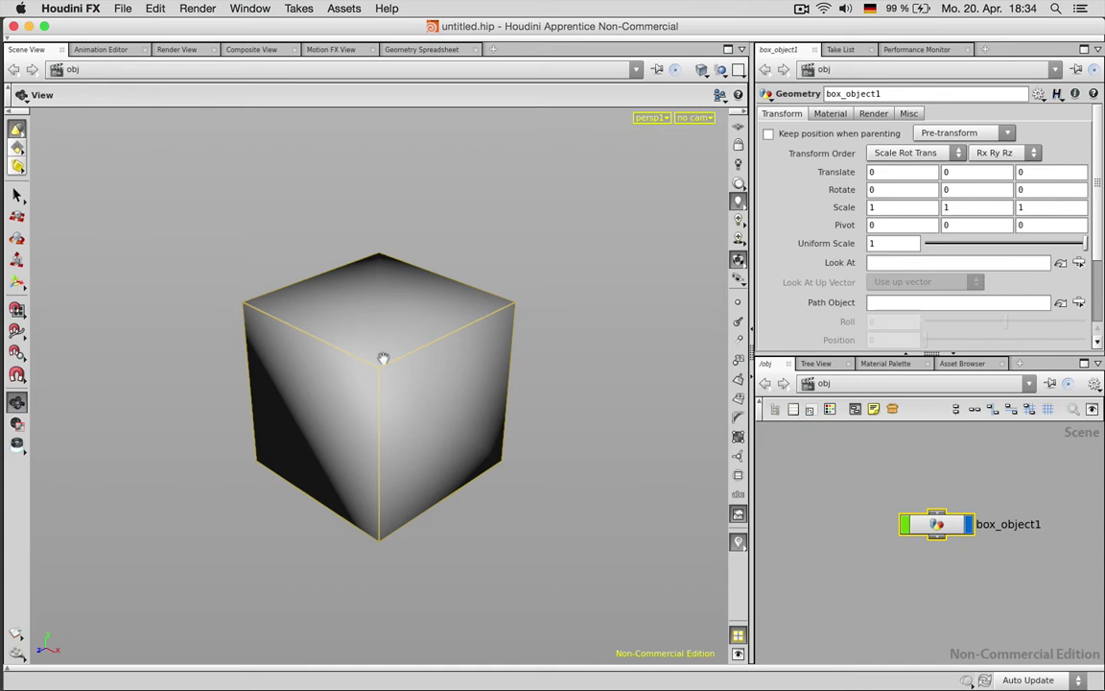
scroll(404, 333, down, 3)
scroll(404, 333, up, 3)
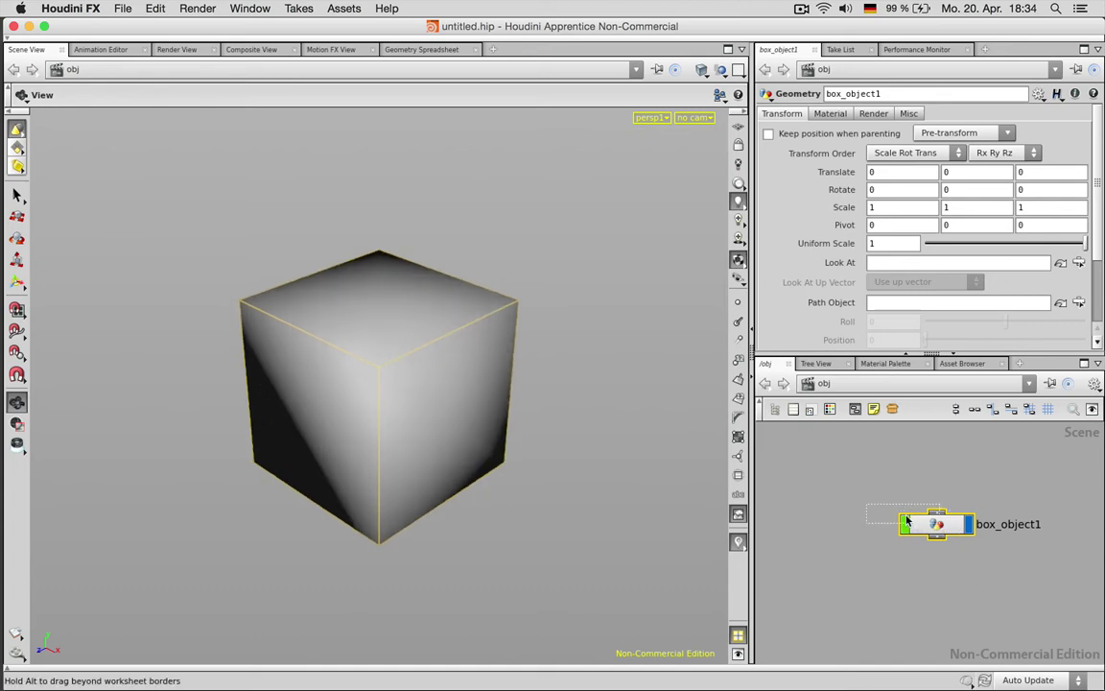
drag(945, 530, 911, 519)
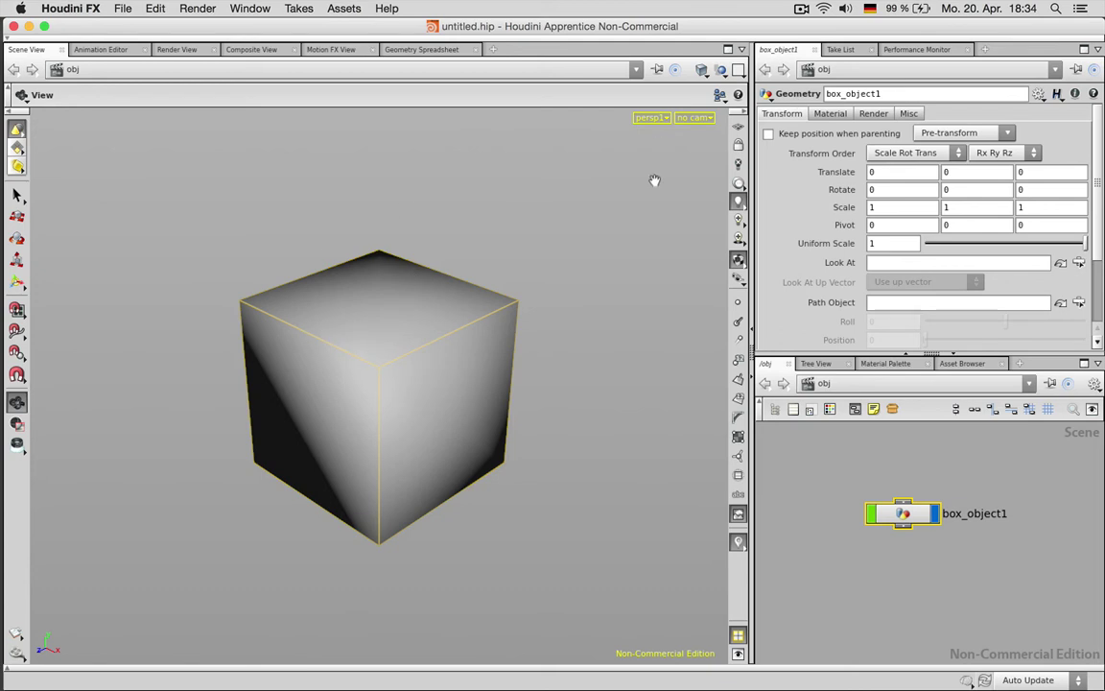
click(738, 129)
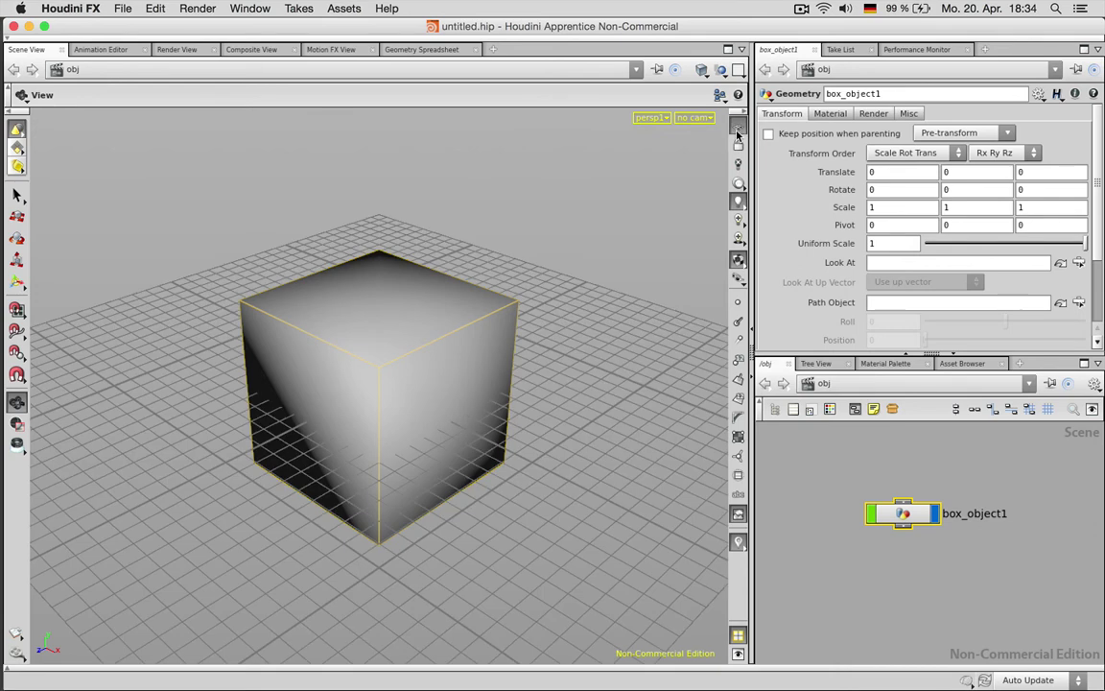
scroll(342, 263, down, 3)
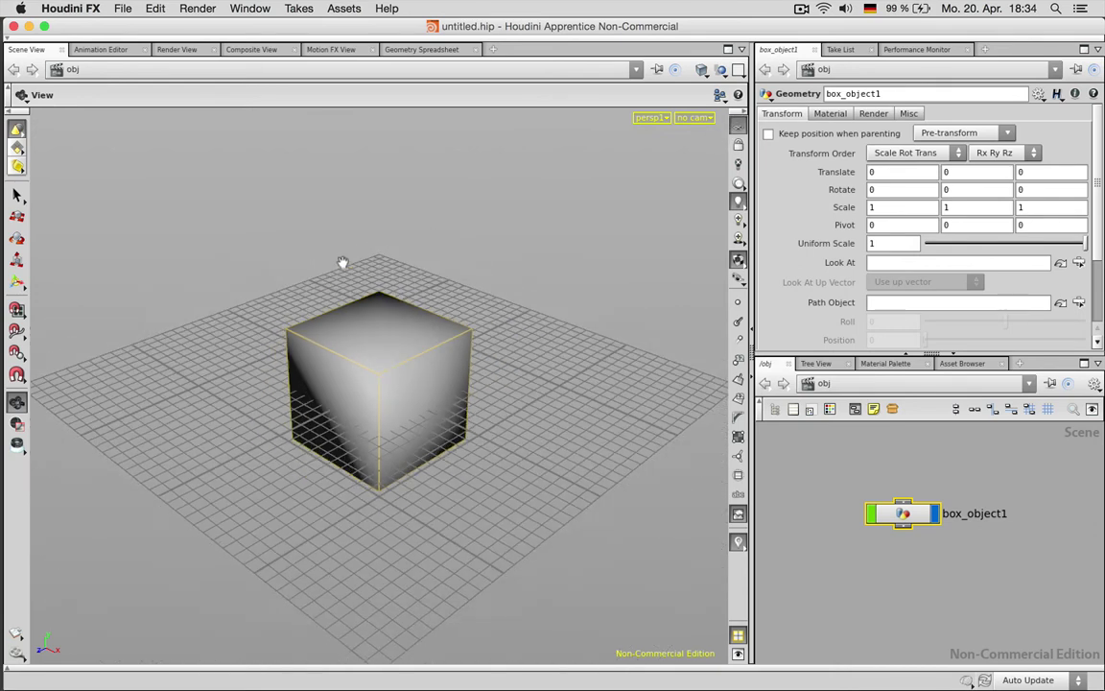
drag(343, 263, 337, 414)
scroll(480, 405, down, 3)
scroll(489, 413, up, 2)
scroll(421, 410, up, 2)
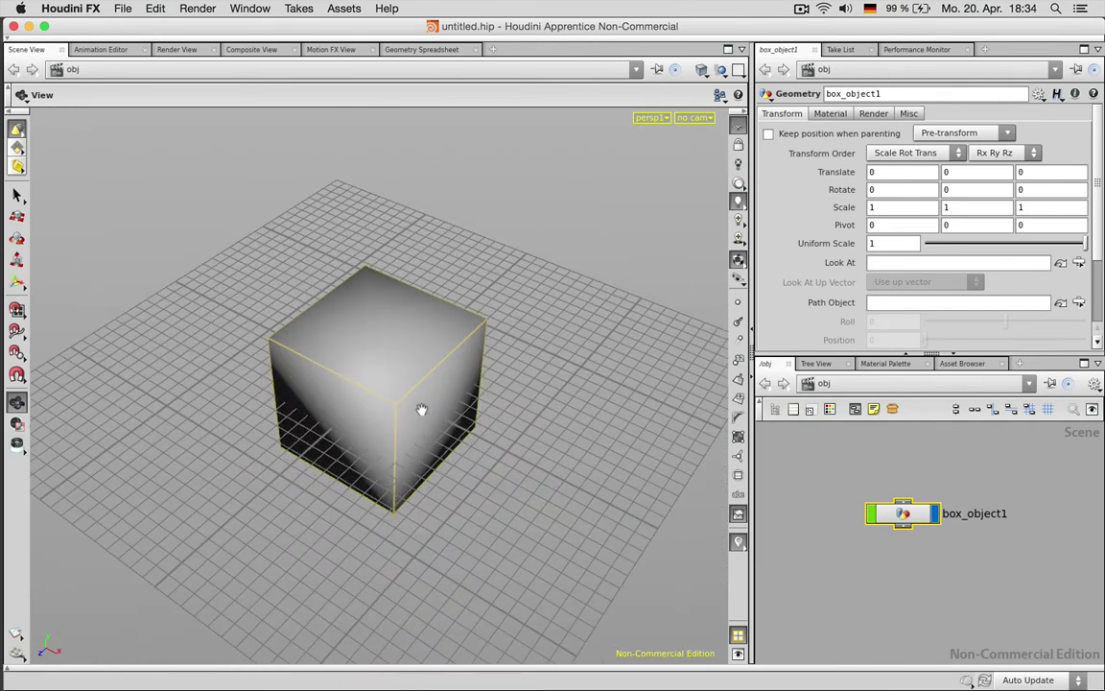
scroll(422, 411, up, 3)
scroll(420, 412, down, 4)
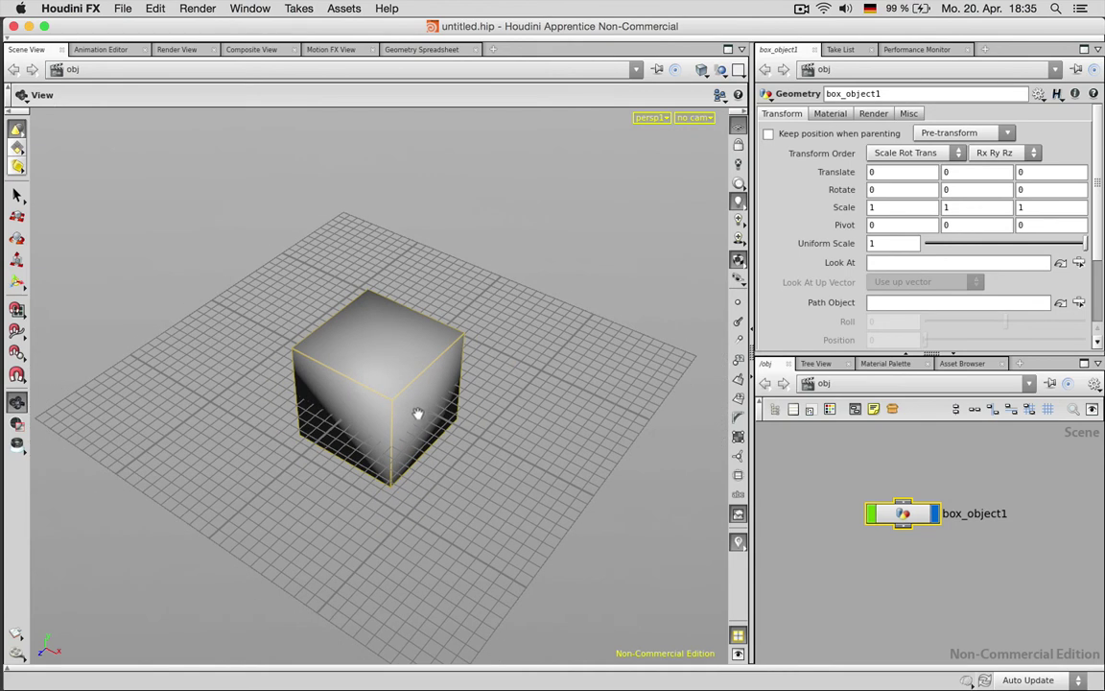
drag(181, 414, 419, 411)
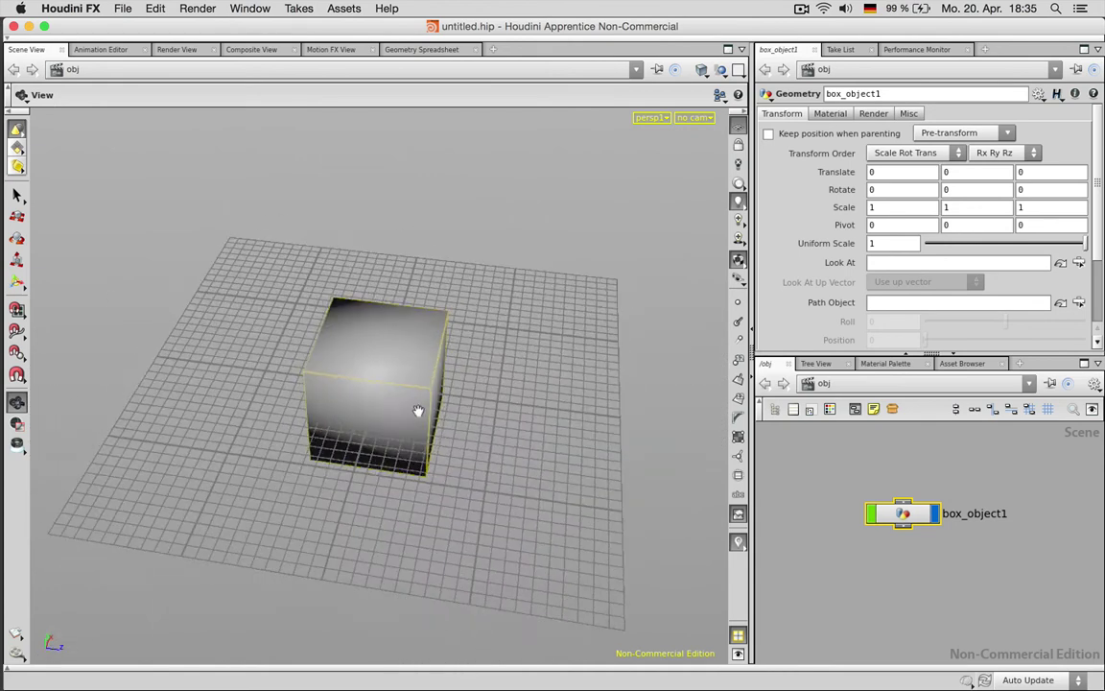
drag(207, 419, 420, 422)
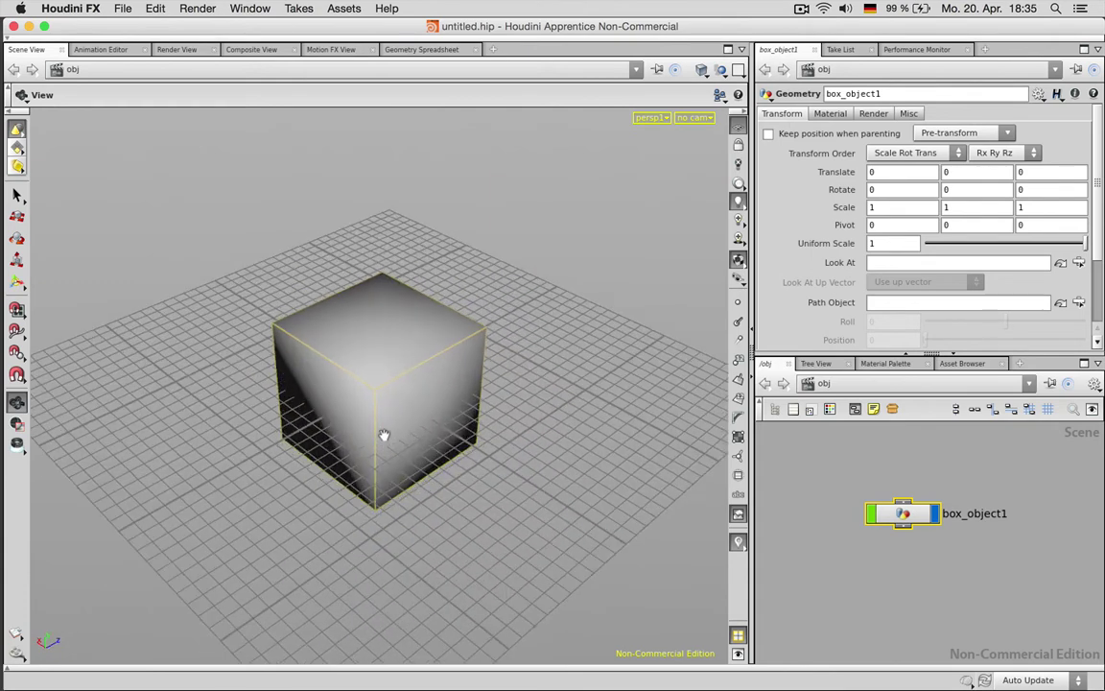
right_drag(382, 437, 341, 434)
middle_drag(325, 420, 432, 320)
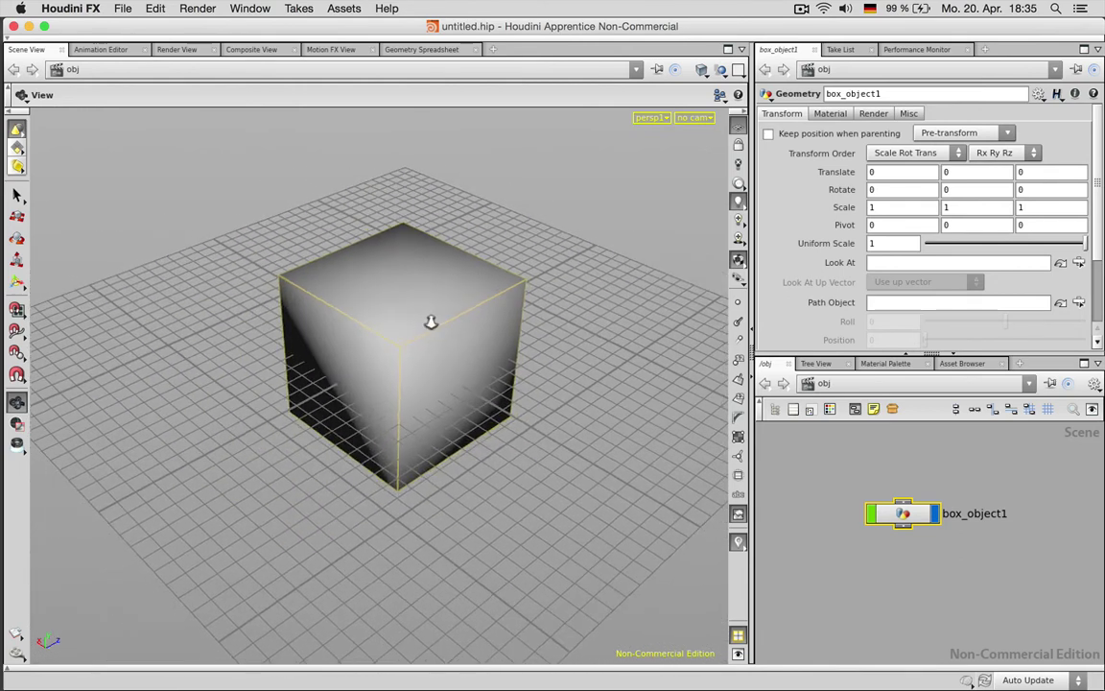
right_drag(432, 321, 530, 366)
drag(530, 365, 411, 350)
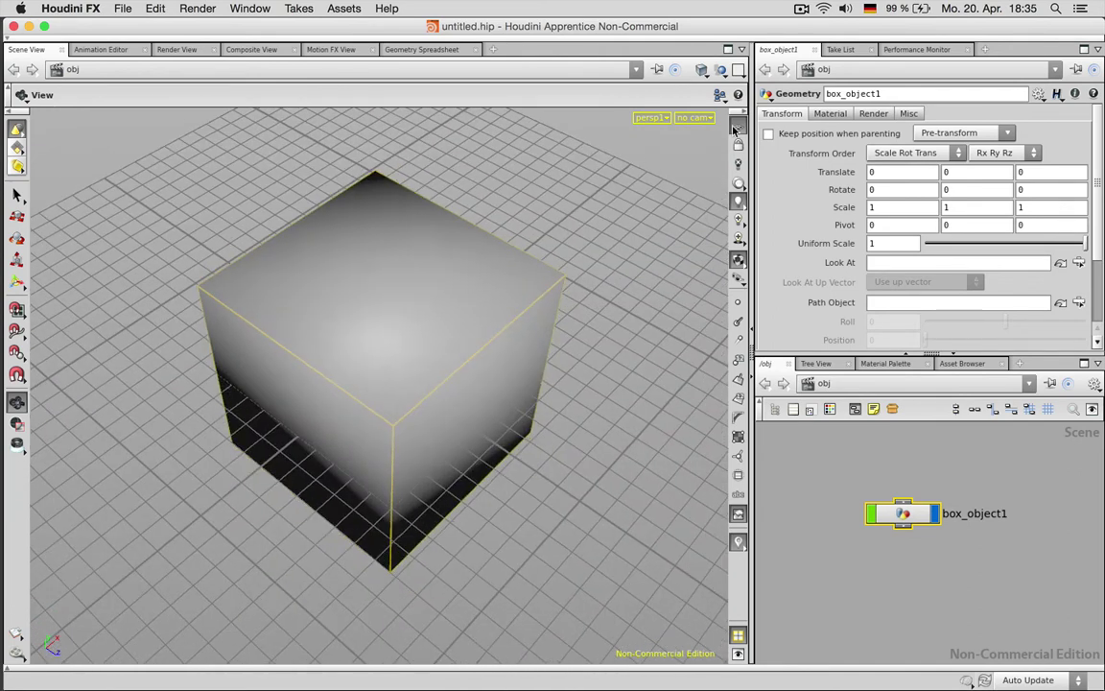
scroll(440, 291, down, 5)
drag(392, 350, 436, 353)
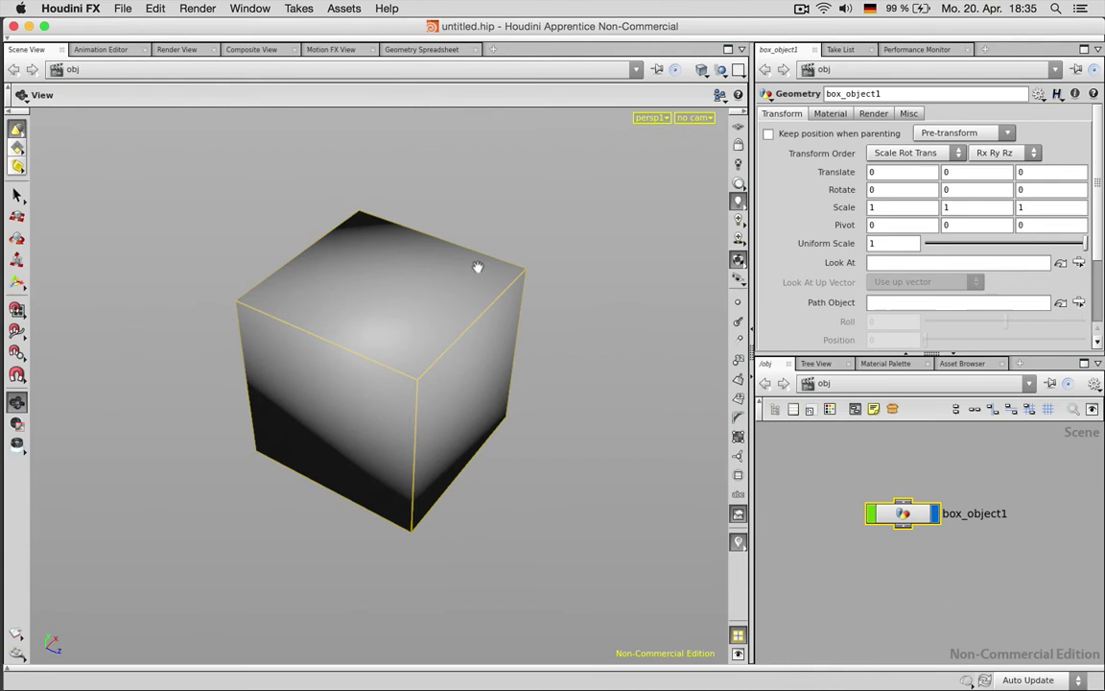
Step: Create cam1 from the current view and orbit to see the cube from the front
click(694, 119)
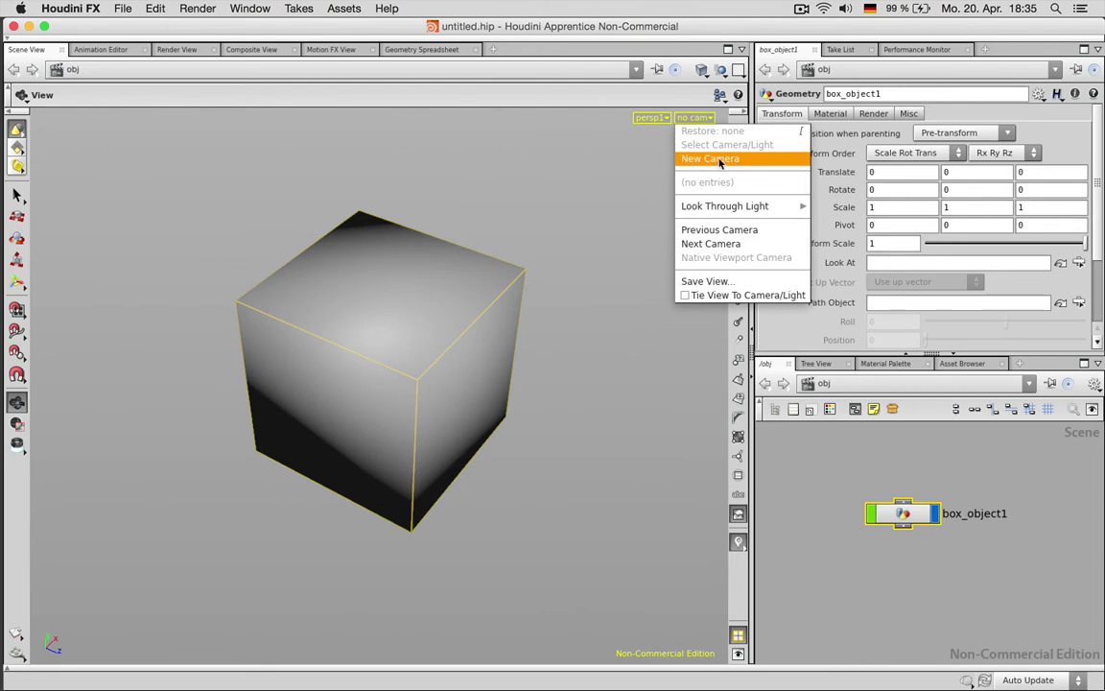
click(732, 160)
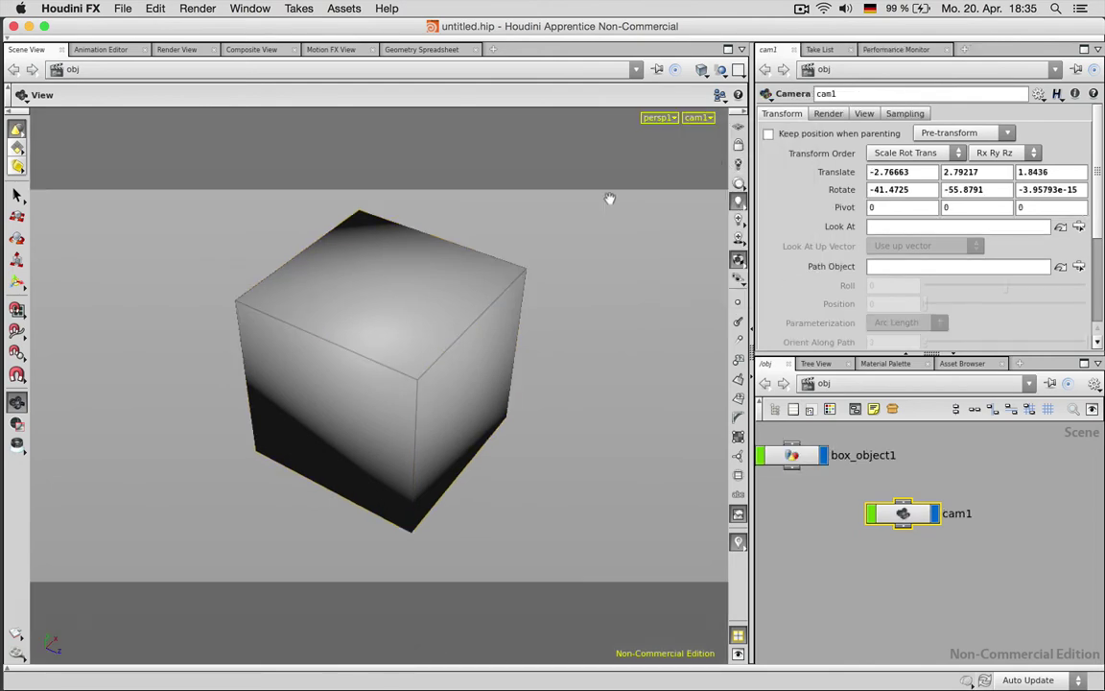
scroll(416, 276, down, 3)
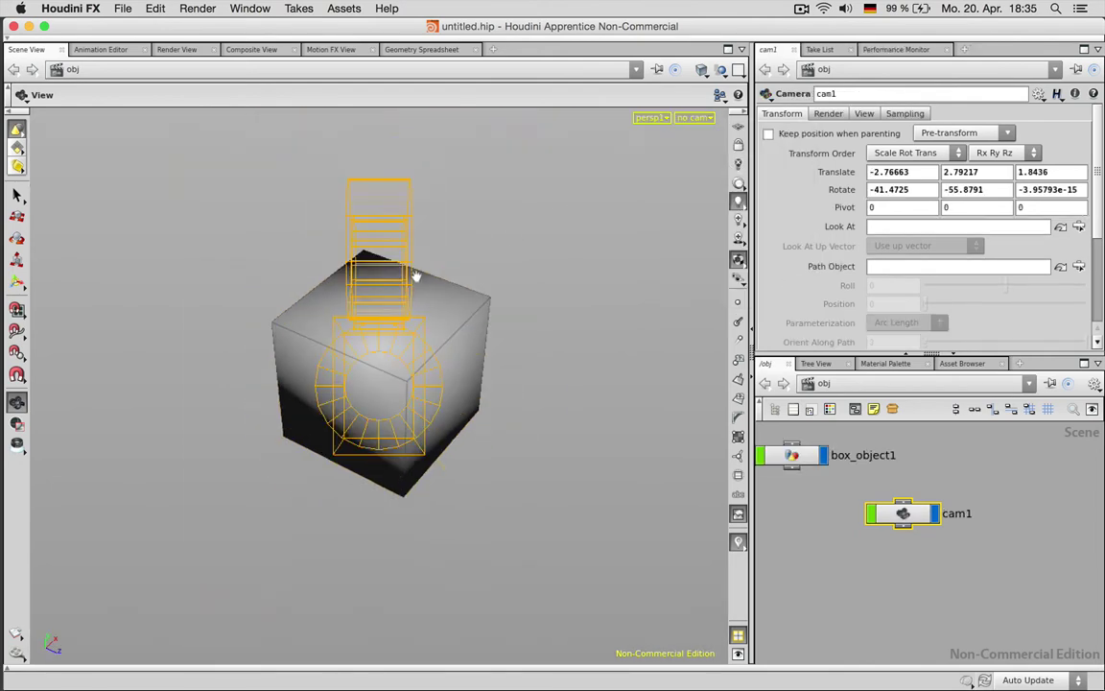
drag(416, 276, 402, 362)
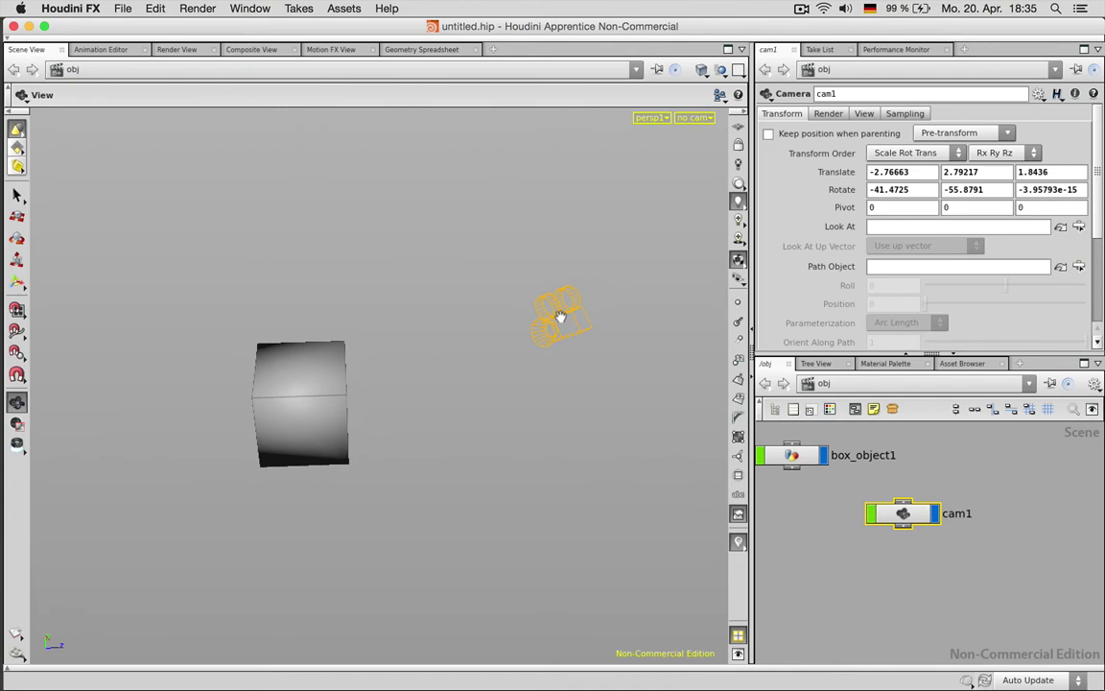
drag(560, 316, 567, 324)
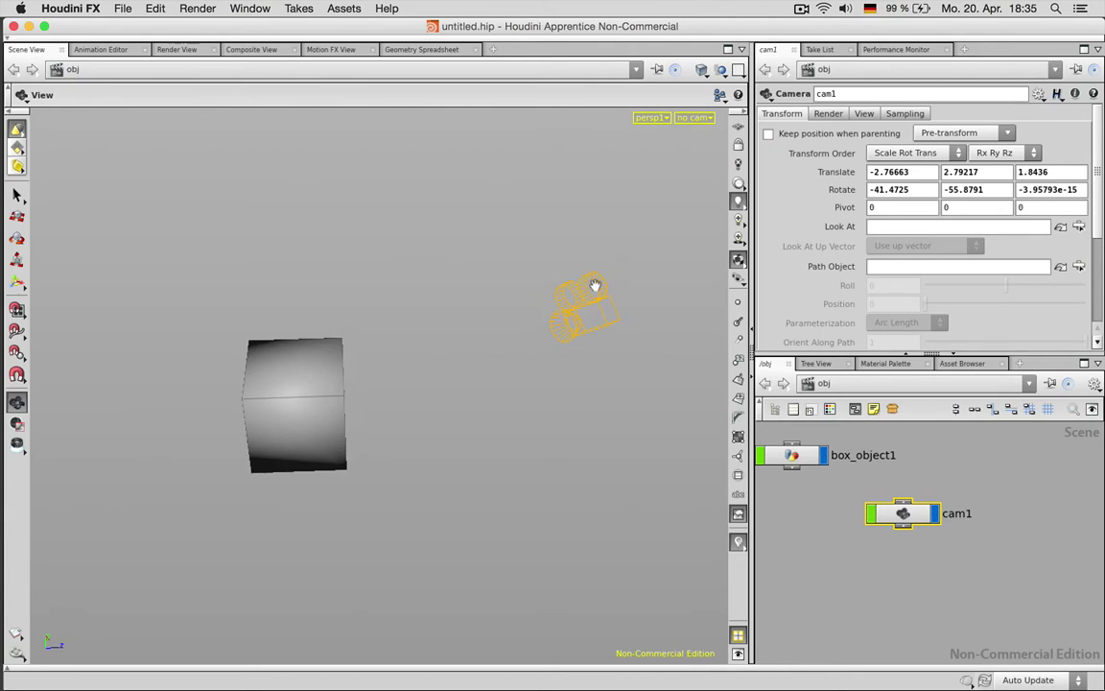
Step: Look through cam1, lock it to the view to swing it to a new angle, then unlock
click(698, 118)
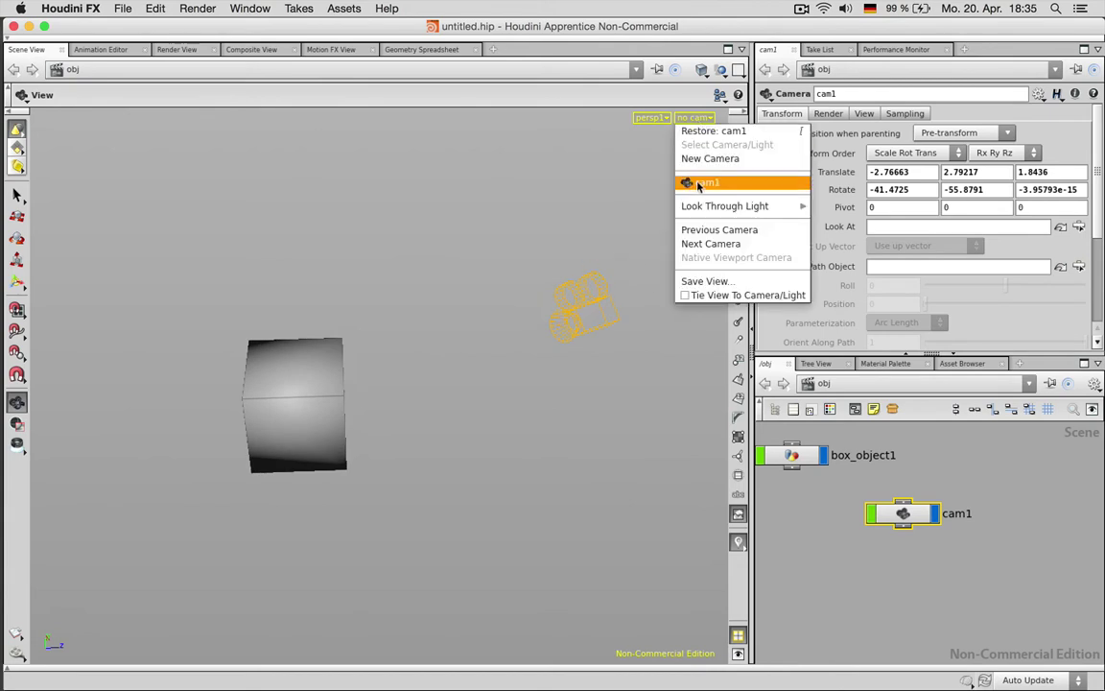
click(631, 166)
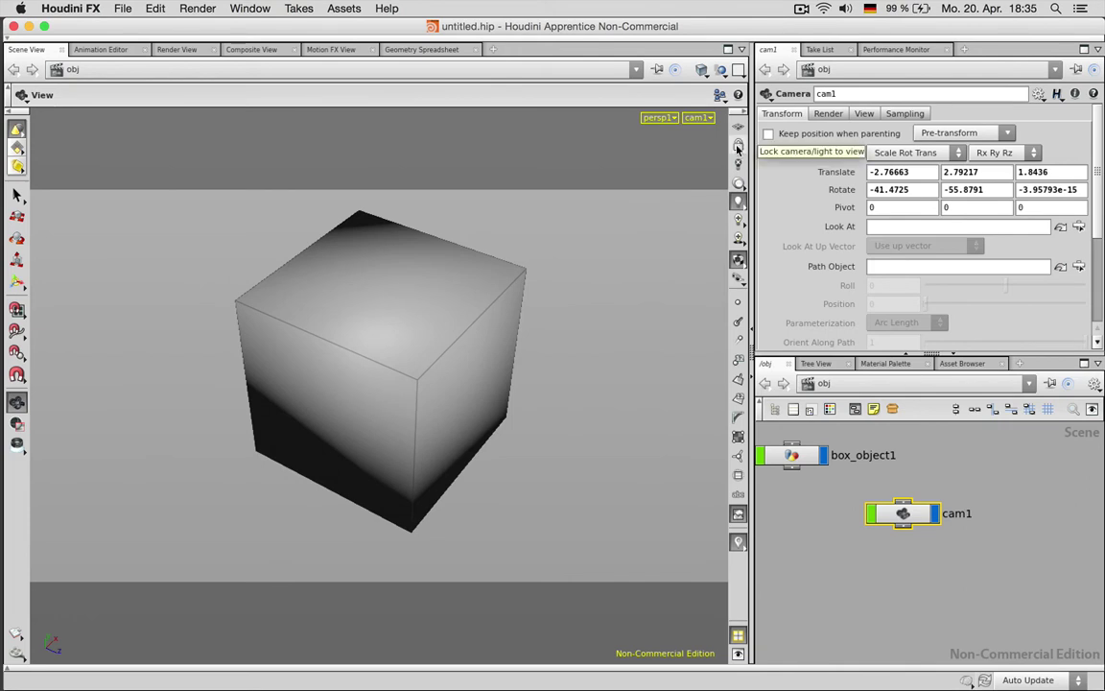
click(737, 146)
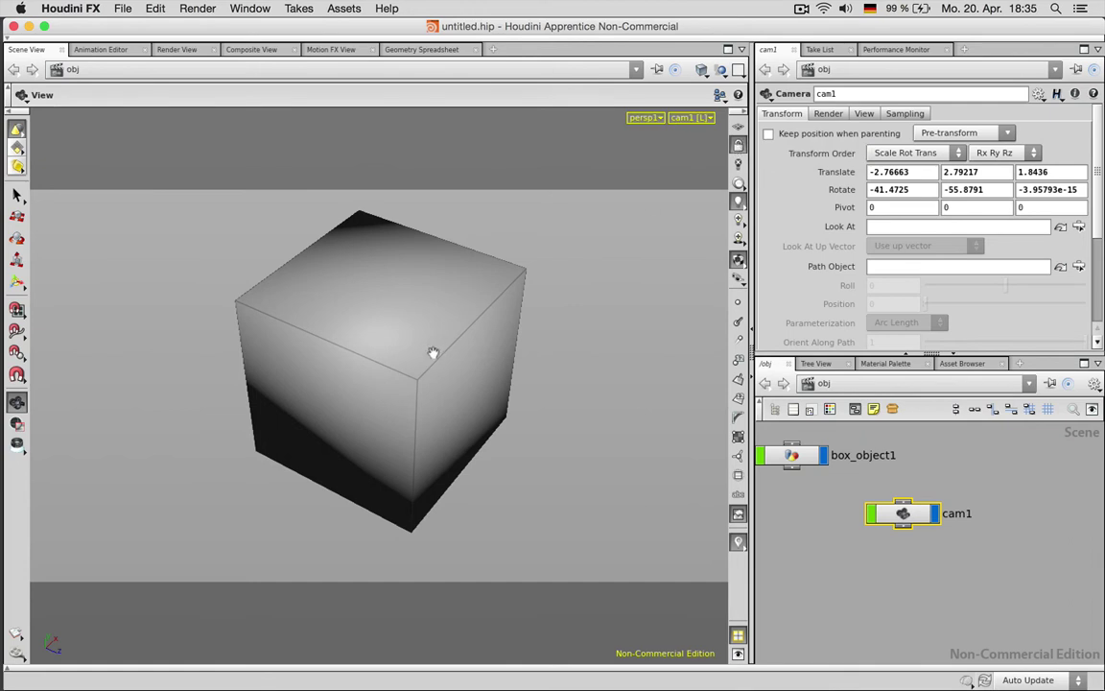
drag(432, 351, 469, 321)
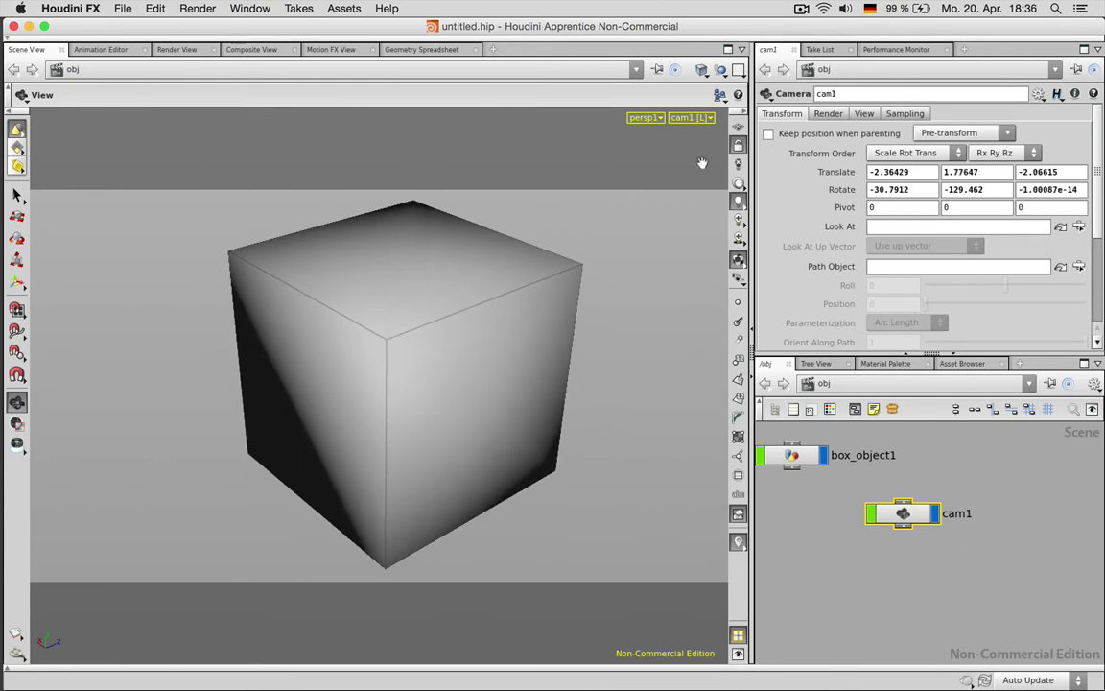
click(738, 144)
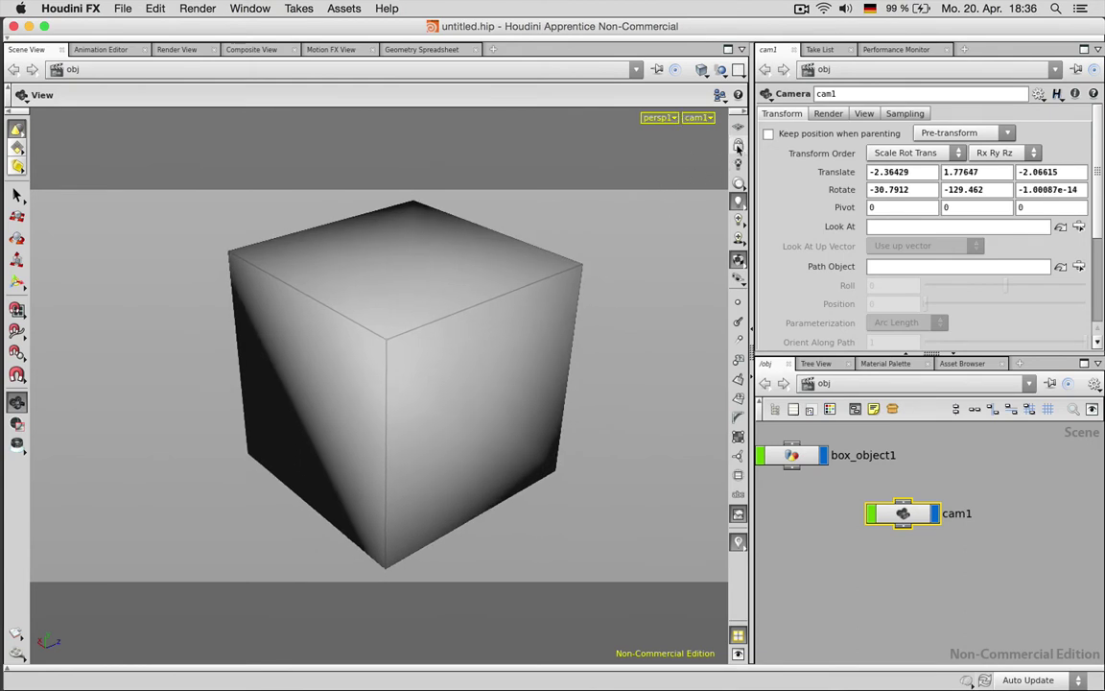
scroll(485, 292, down, 5)
drag(480, 297, 410, 337)
Step: Move the cam1 node up beside box_object1 and select box_object1
middle_drag(823, 556, 875, 565)
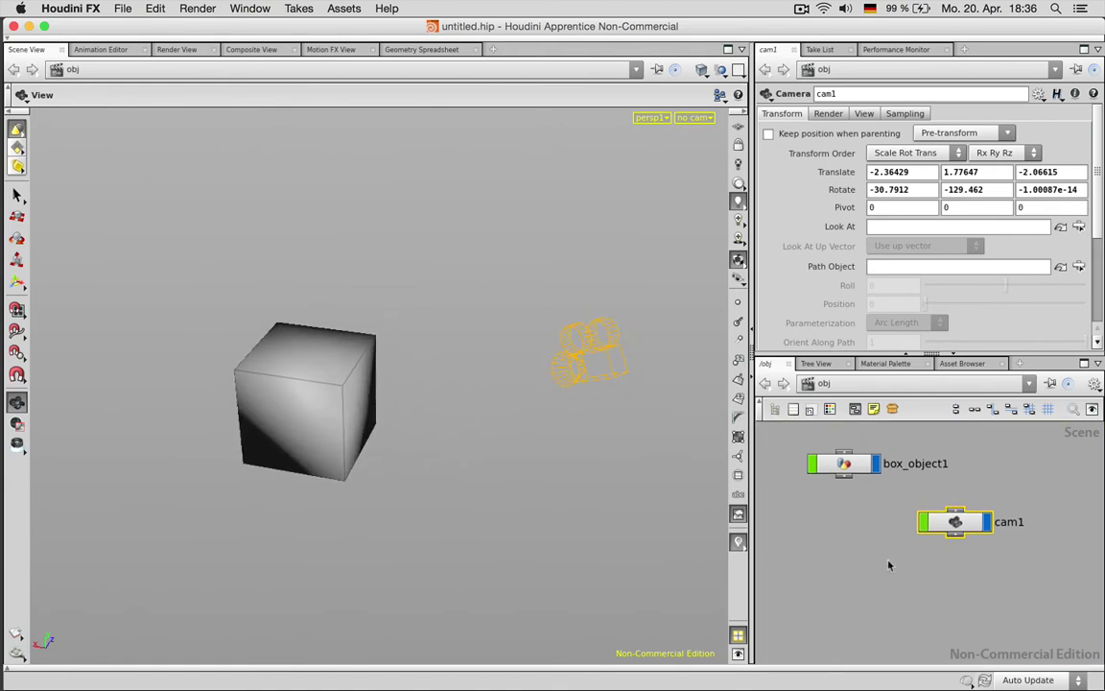
drag(960, 523, 1010, 470)
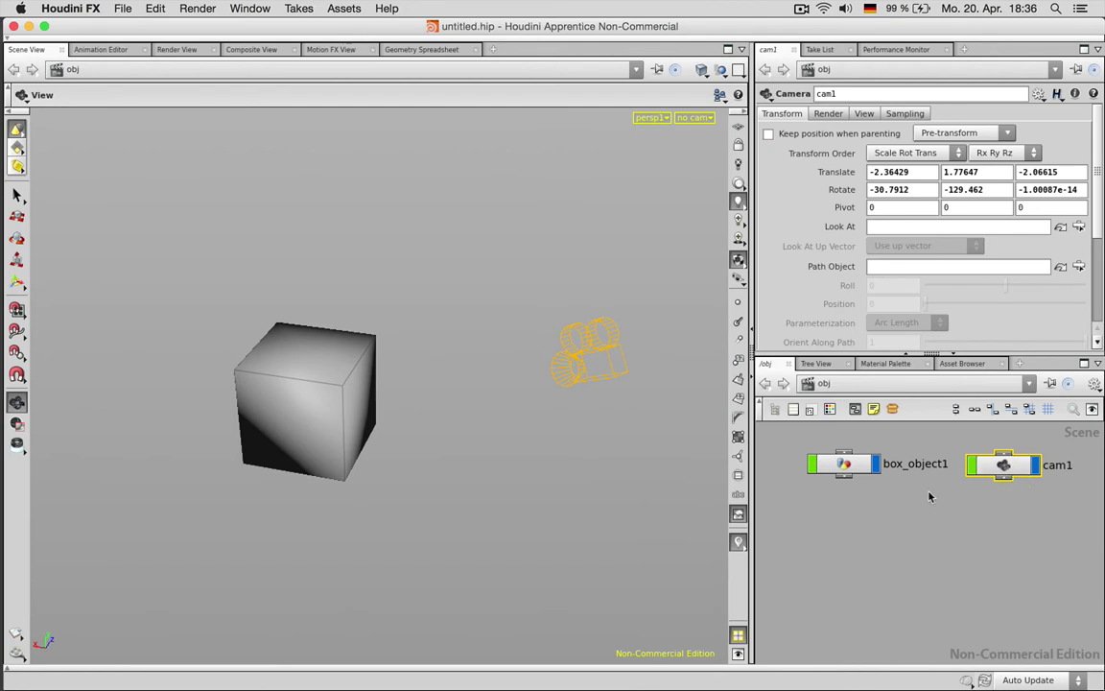
drag(927, 497, 857, 472)
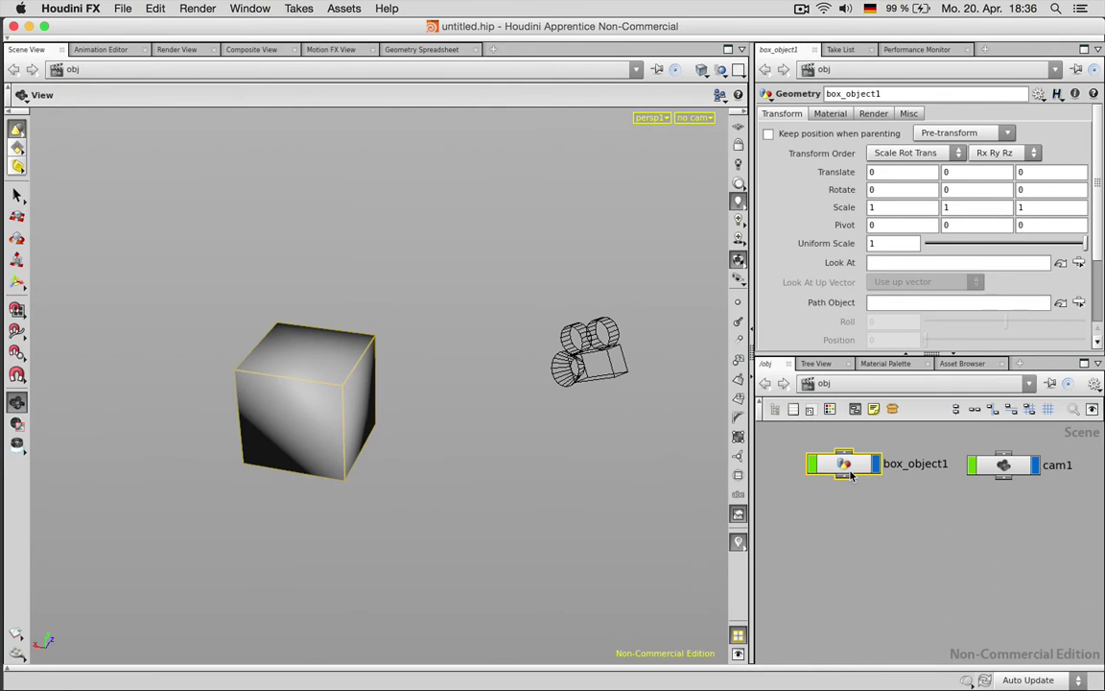
Step: Dive into box_object1 to see box1, return to obj level, and begin renaming it
double_click(850, 475)
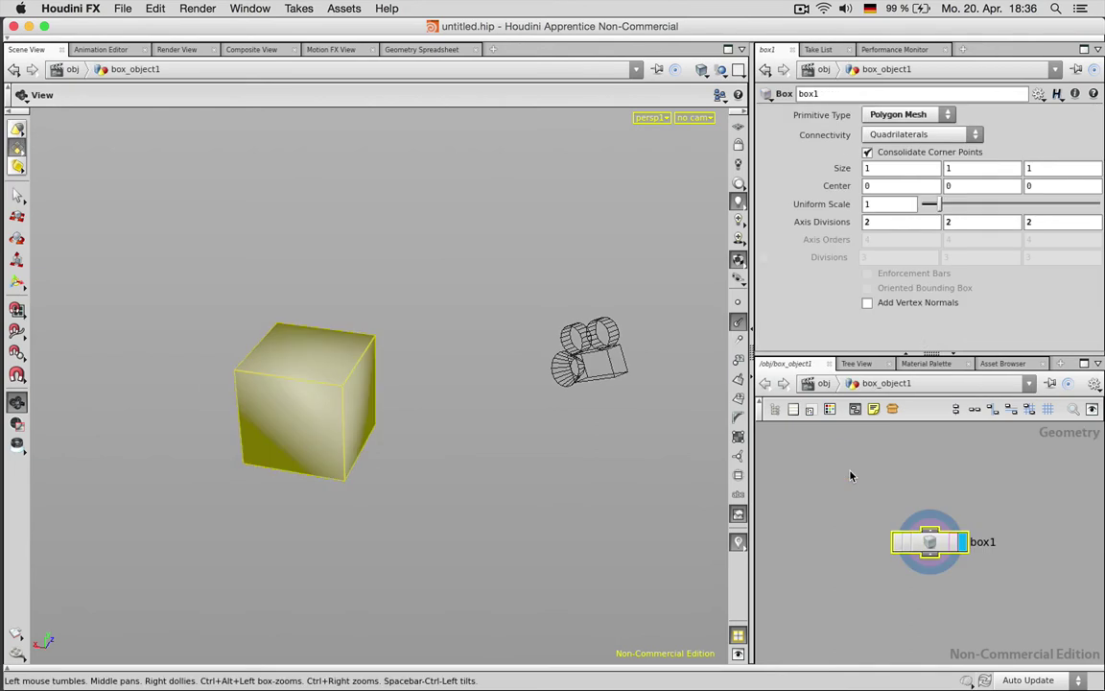
key(u)
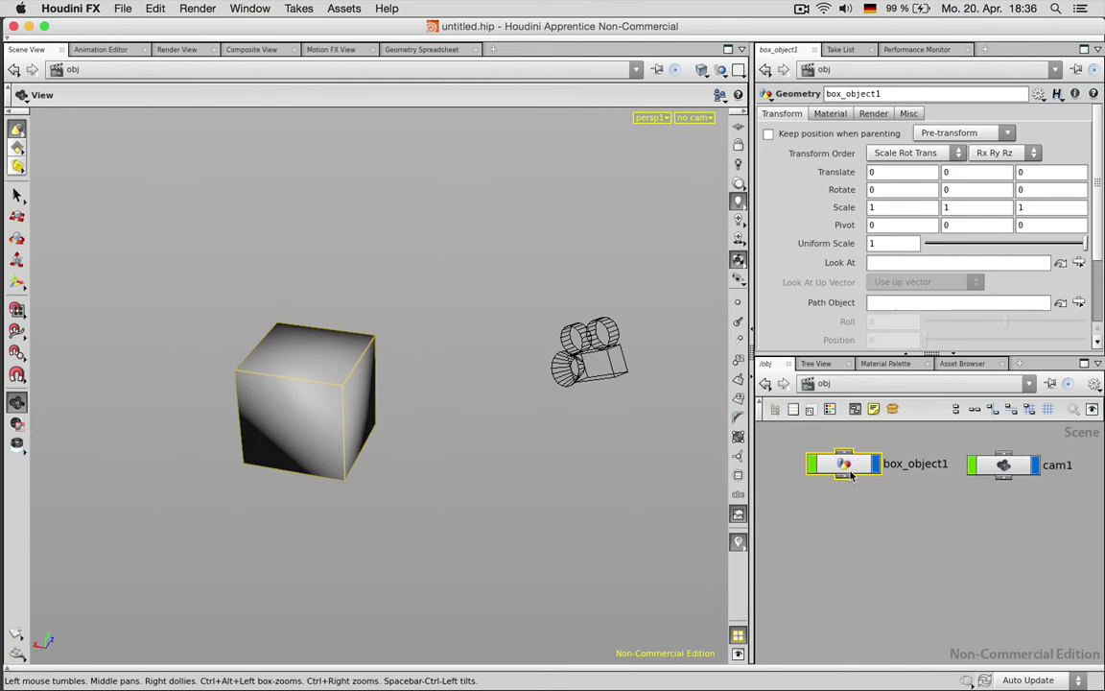
double_click(850, 466)
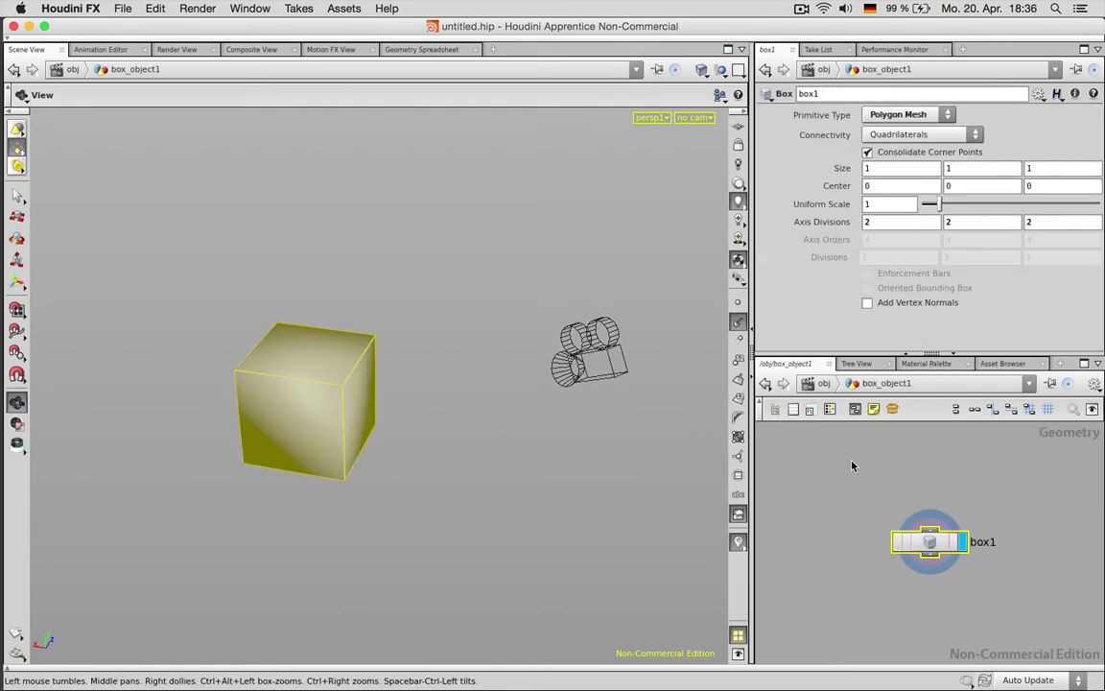
click(823, 383)
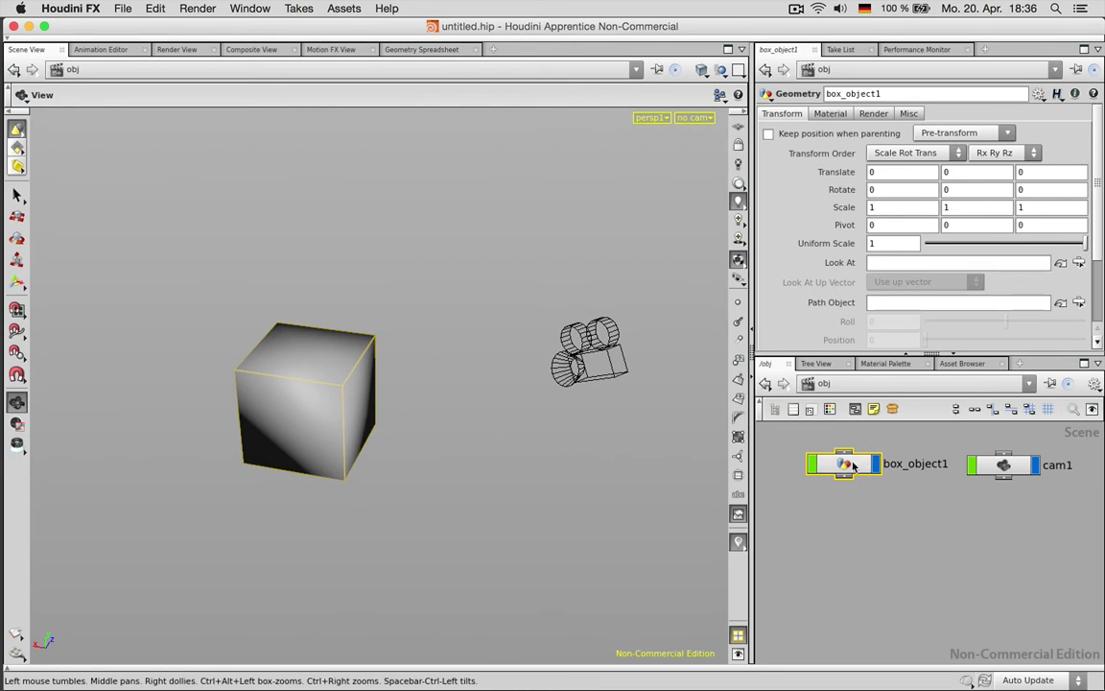
double_click(931, 464)
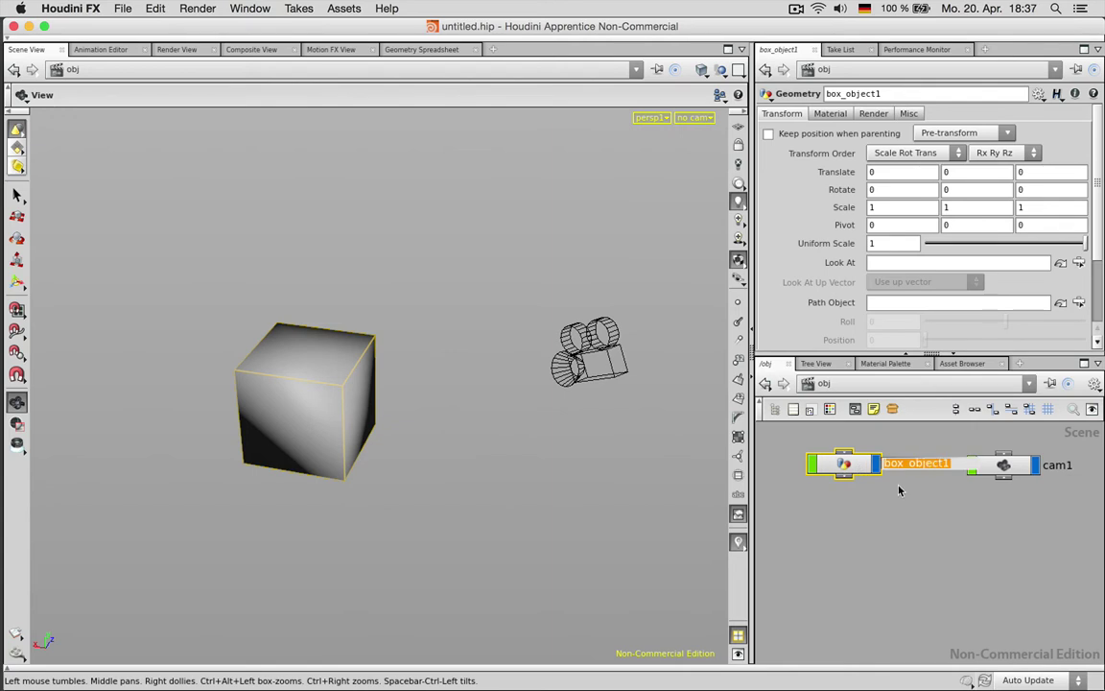
Step: Rename the box object to geo, correcting the mistyped letter
text(gep)
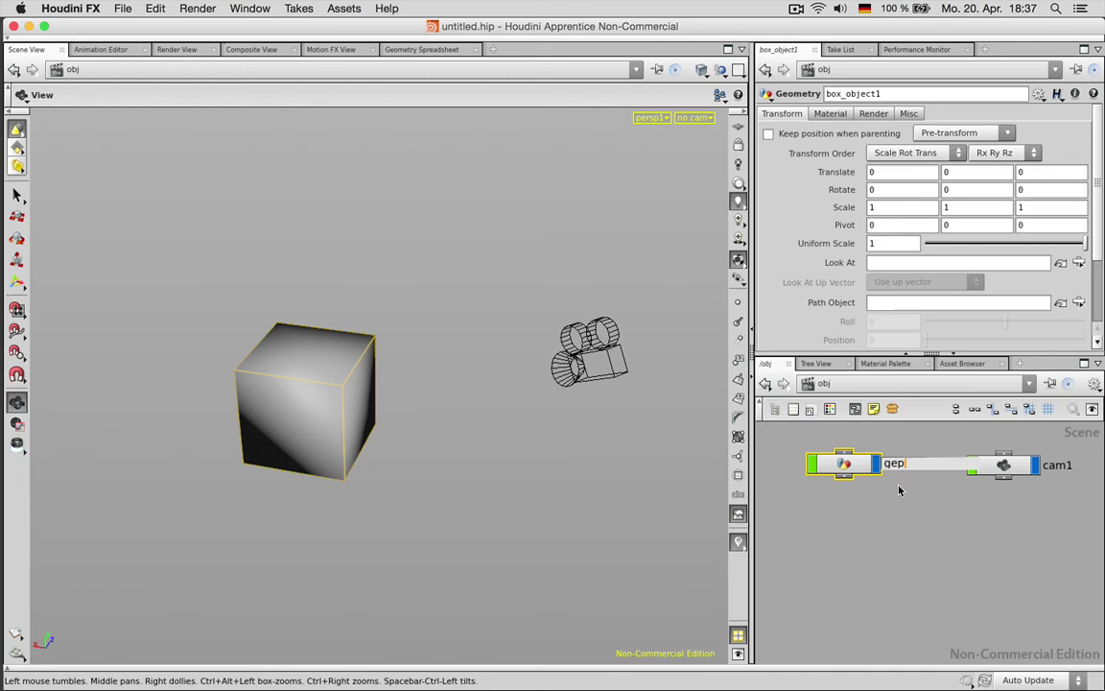
key(BackSpace)
text(o)
key(Return)
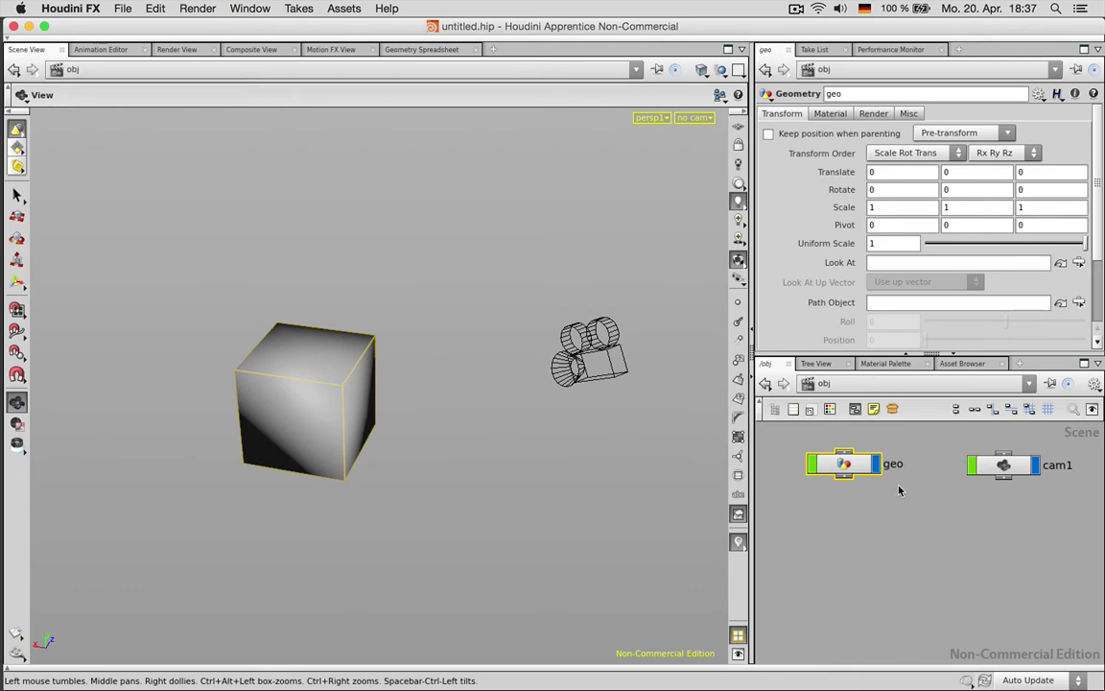
Step: Inside geo, set box1's Size Y to .2 and Center Y to 0.1
key(i)
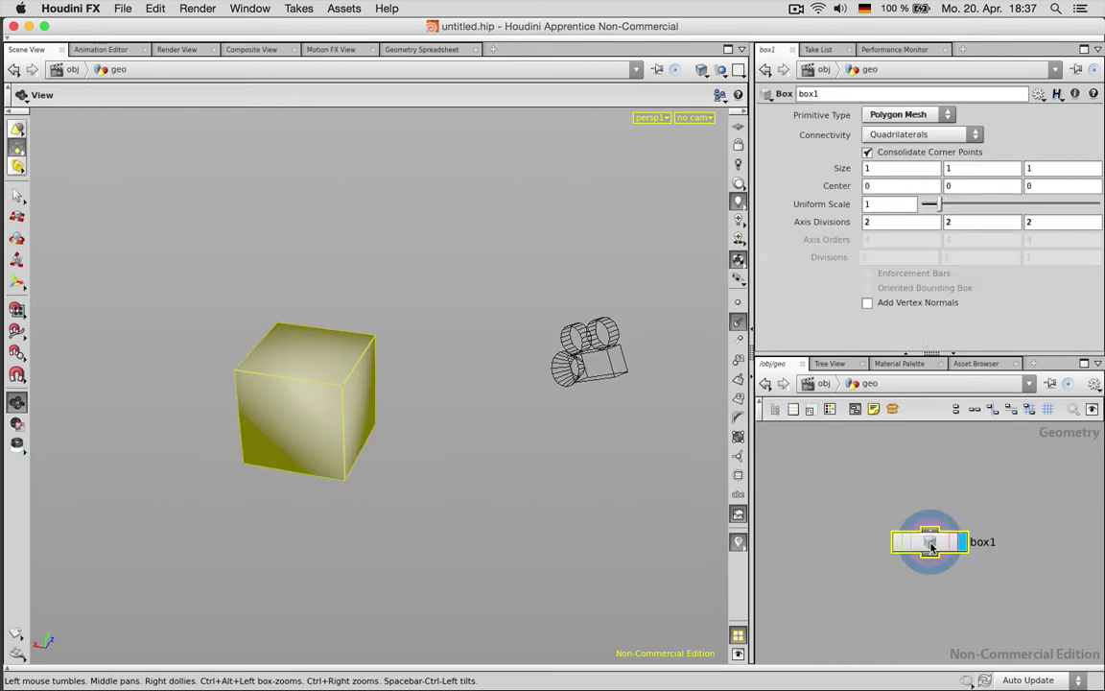
drag(931, 547, 907, 528)
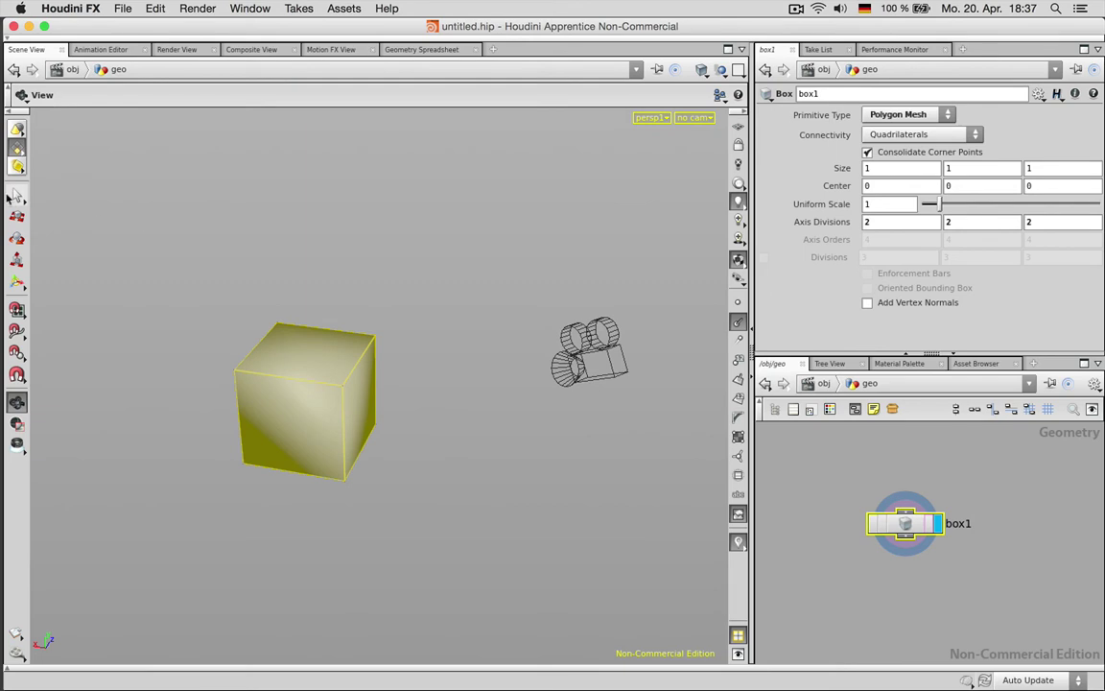
click(15, 195)
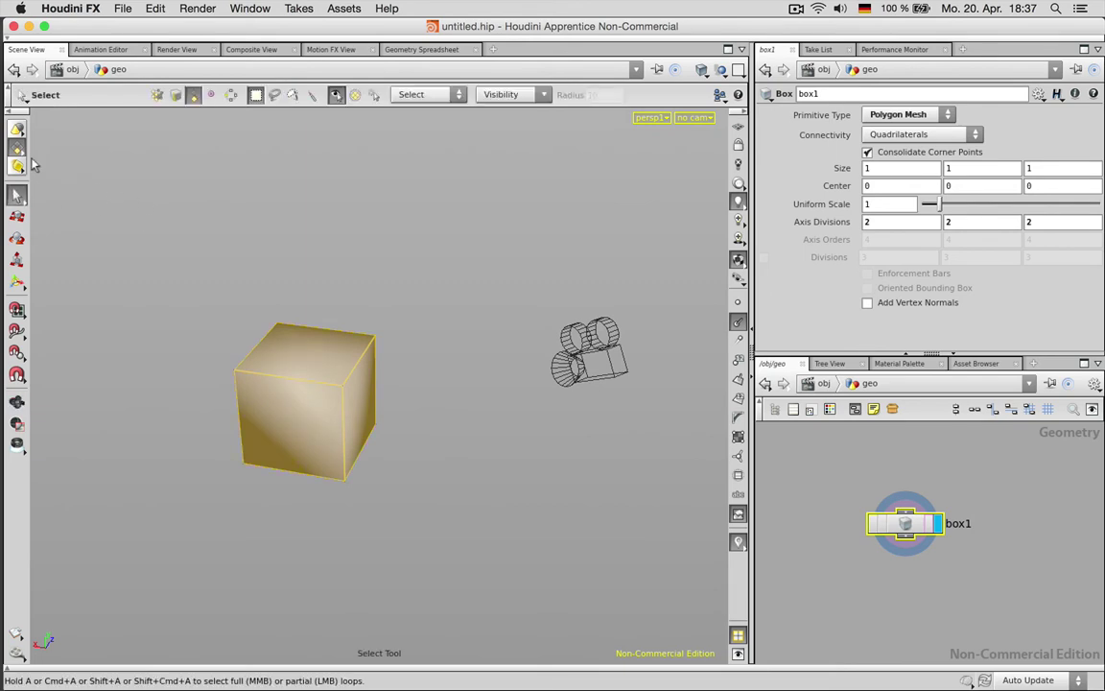
click(963, 166)
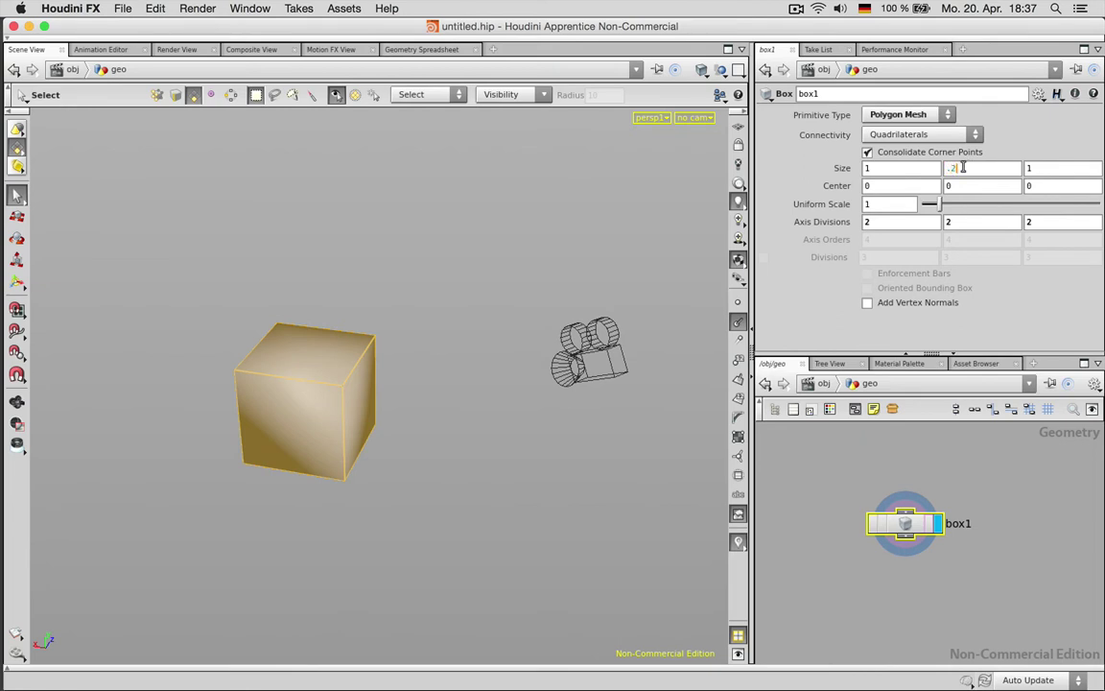
key(Return)
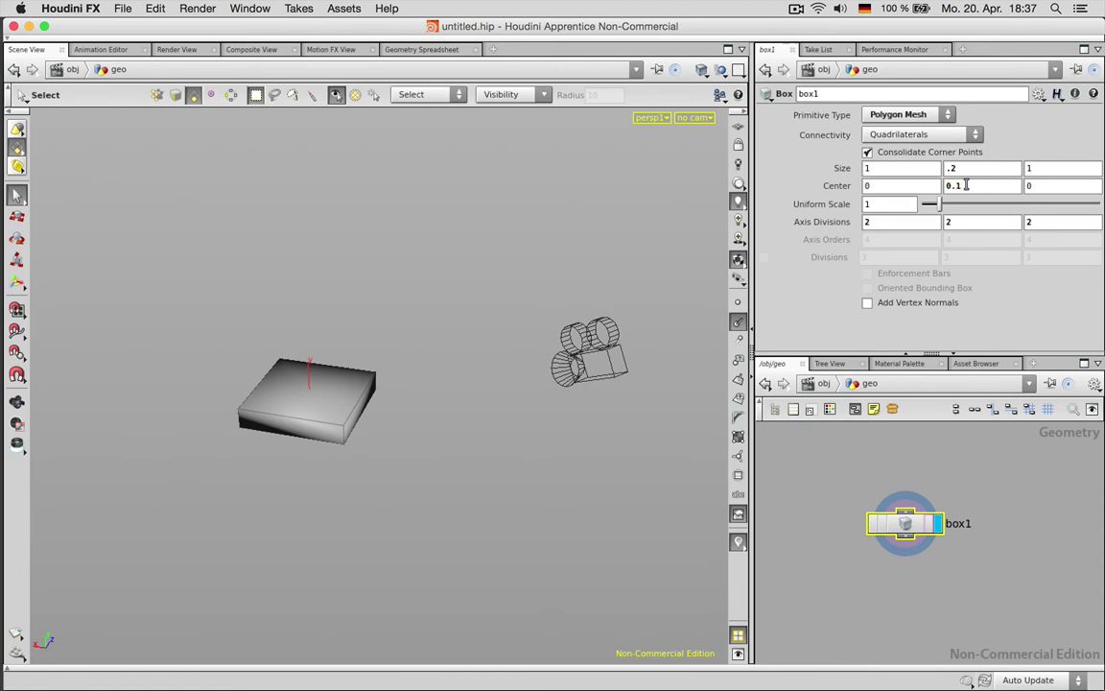
key(Return)
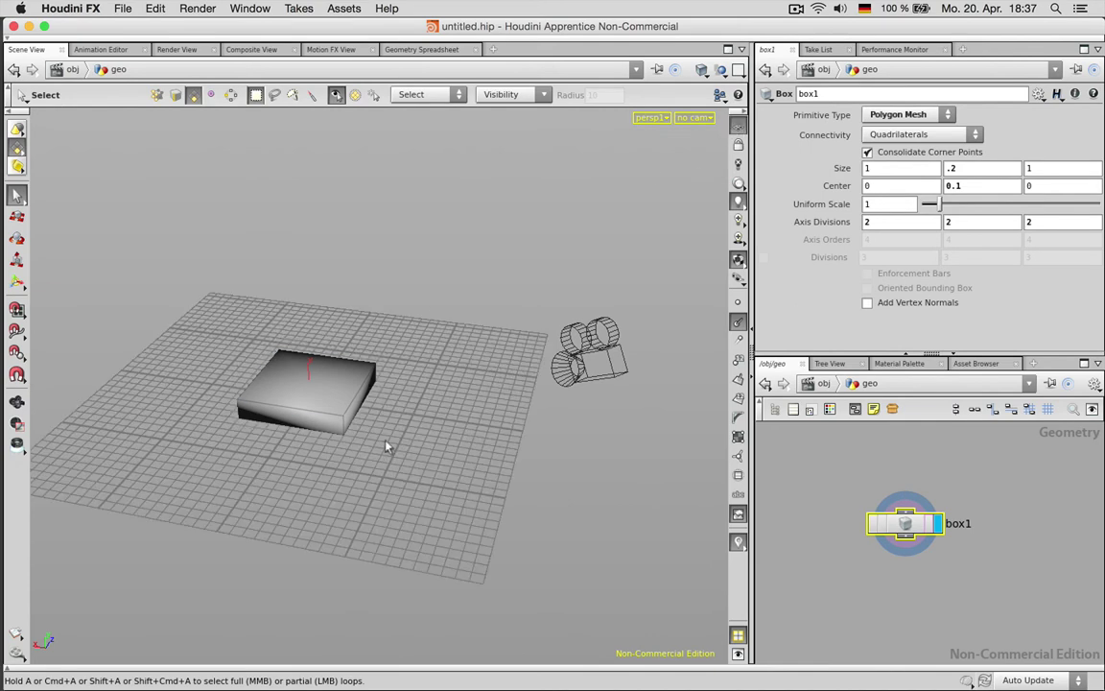
drag(165, 213, 326, 290)
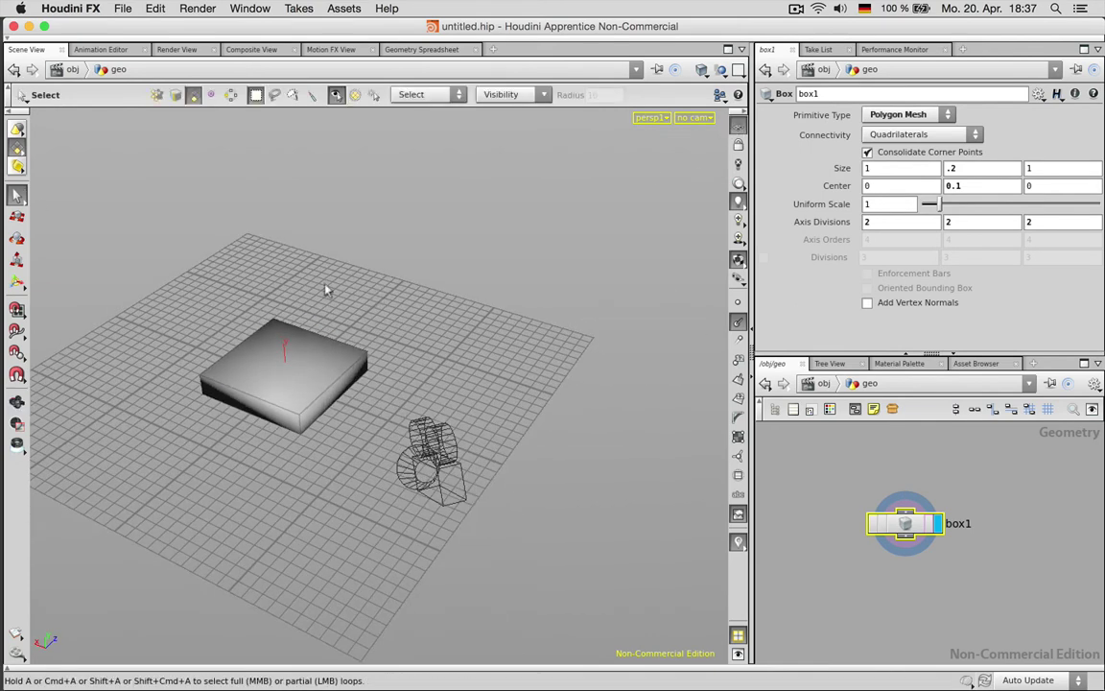
Step: Switch the viewport selection mode to whole objects
click(19, 130)
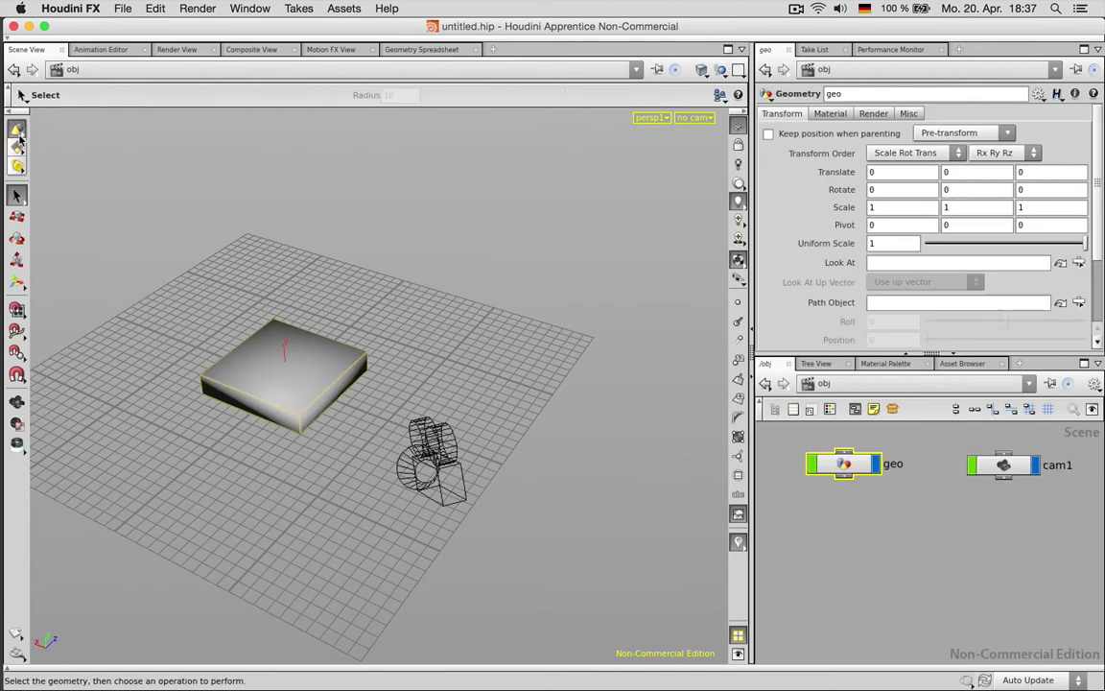
click(17, 146)
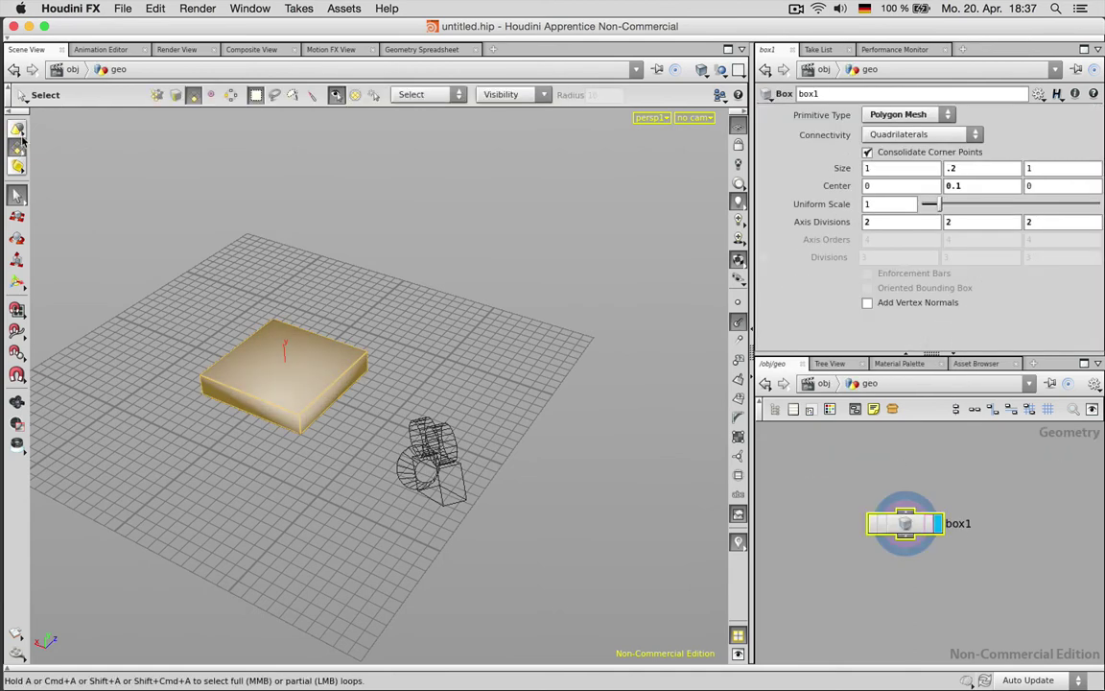
right_click(20, 150)
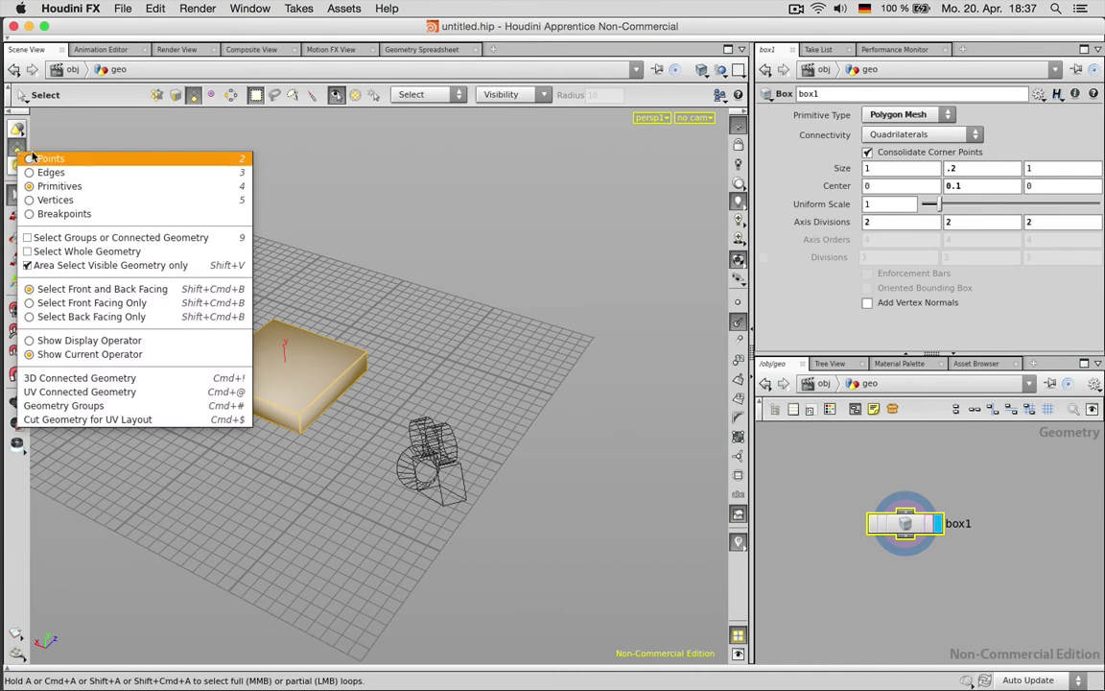
click(14, 140)
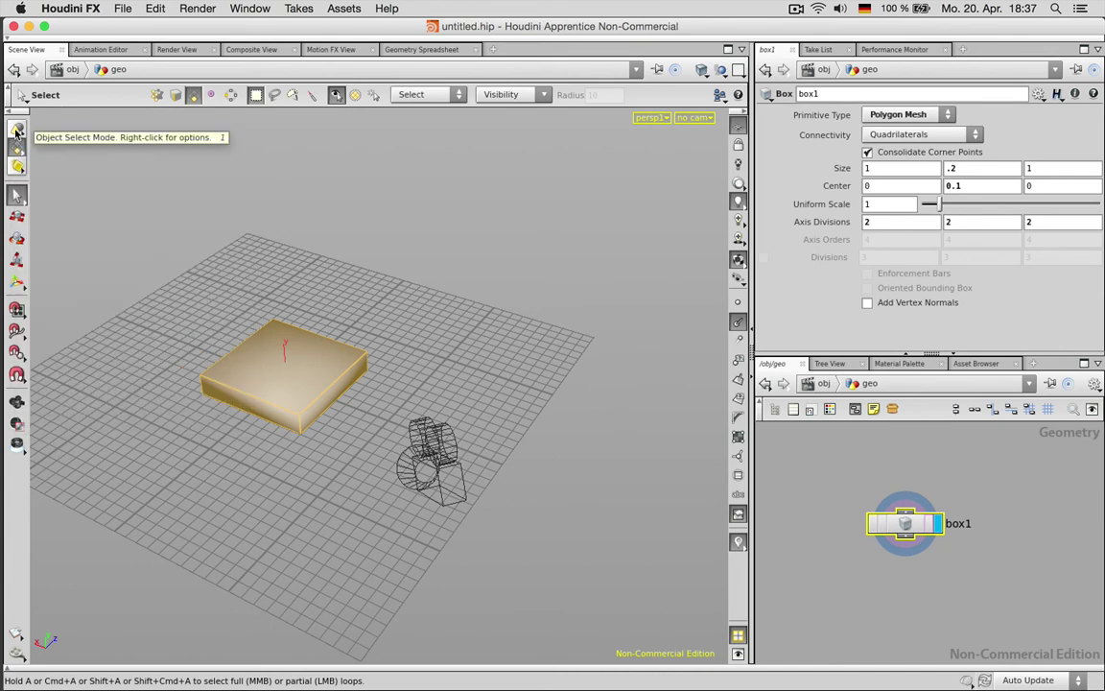
click(17, 130)
Step: Orbit to a more frontal view of the slab, then select the geo object
drag(405, 315, 402, 314)
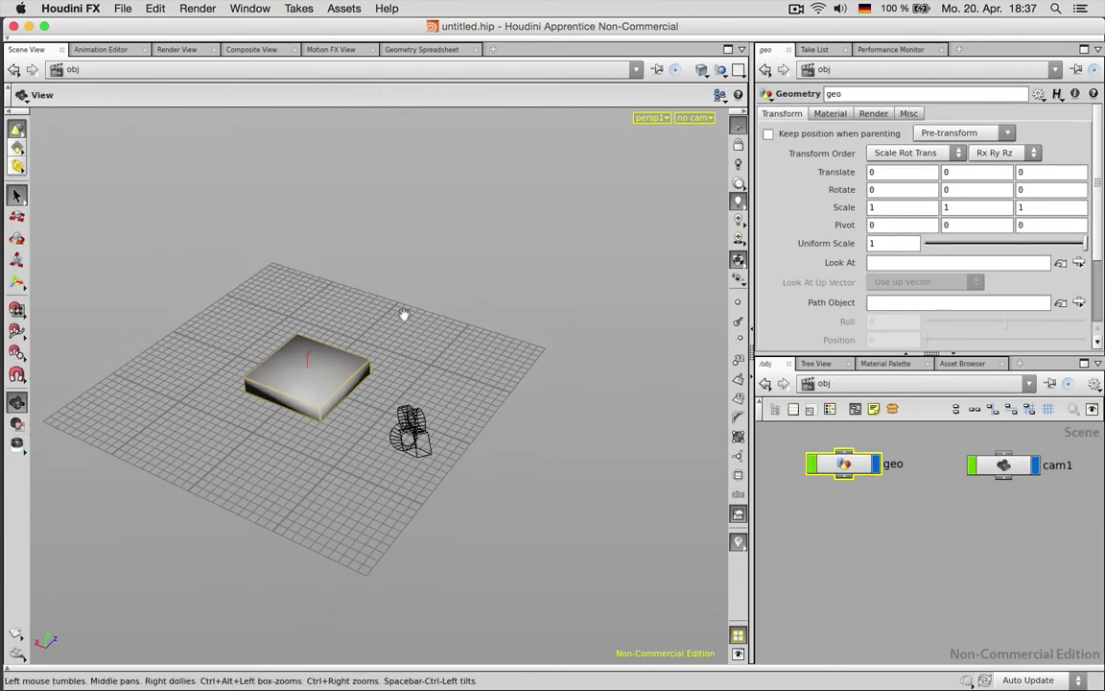
drag(262, 331, 523, 299)
scroll(439, 311, up, 3)
scroll(441, 309, down, 3)
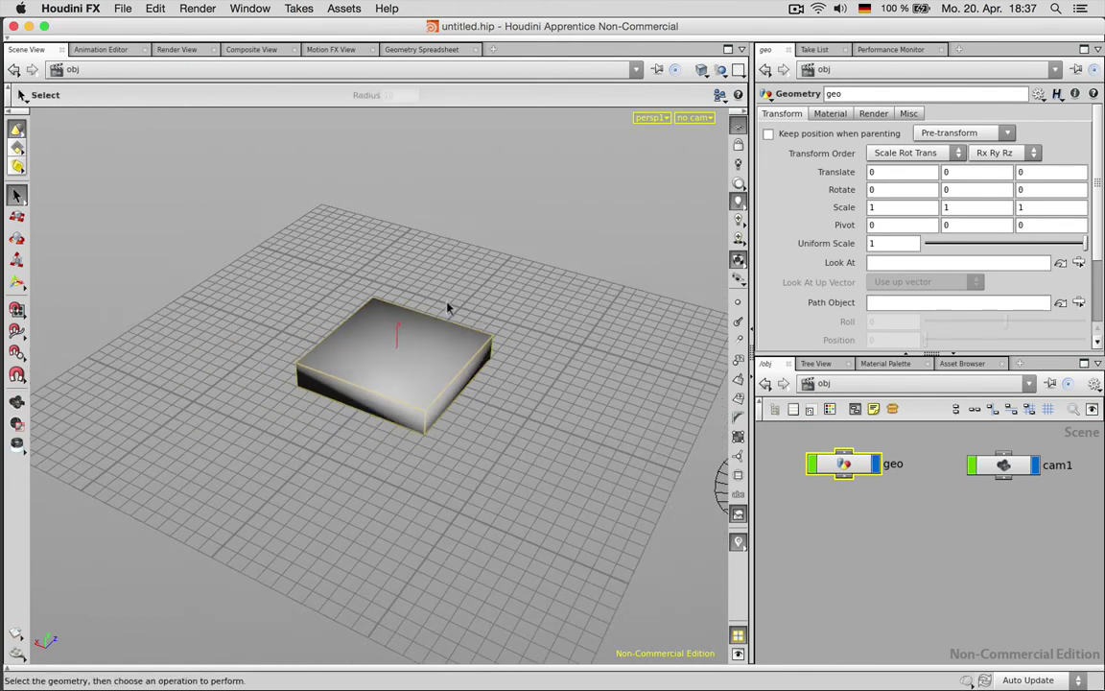
scroll(447, 304, down, 3)
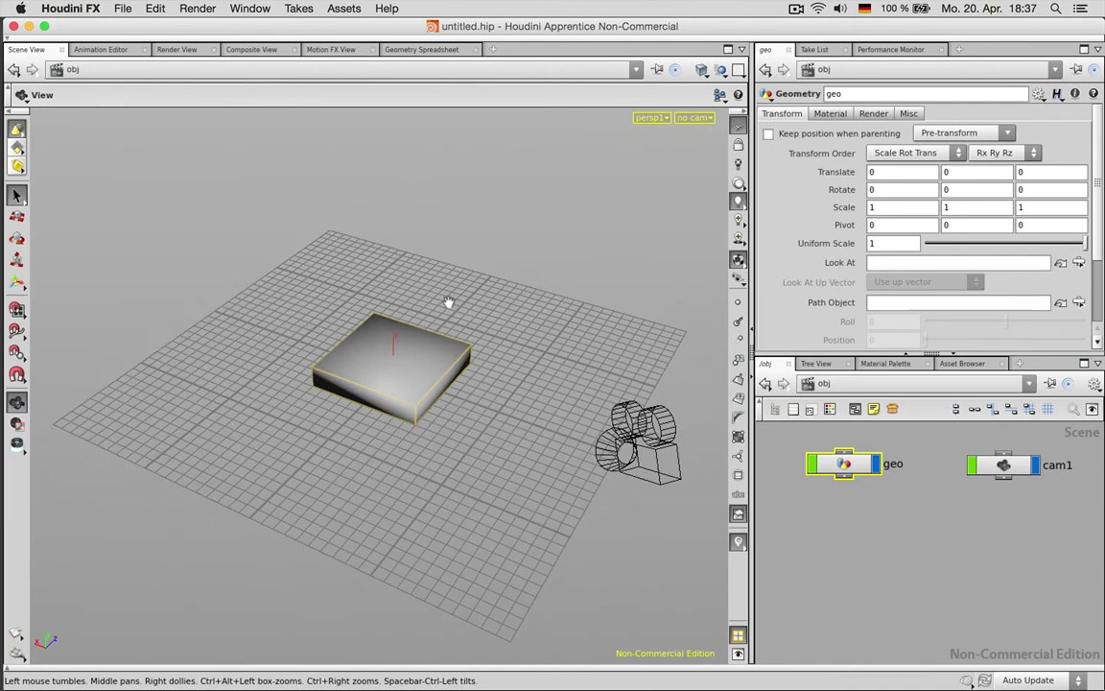
scroll(448, 304, up, 3)
drag(447, 304, 342, 327)
key(s)
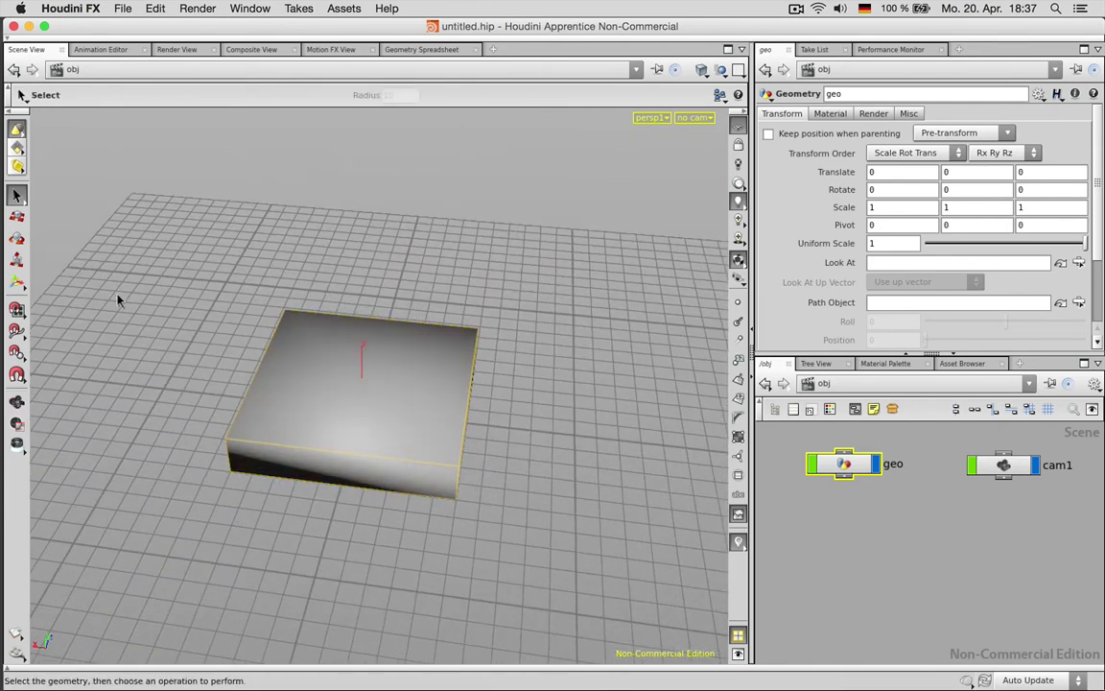
click(1015, 498)
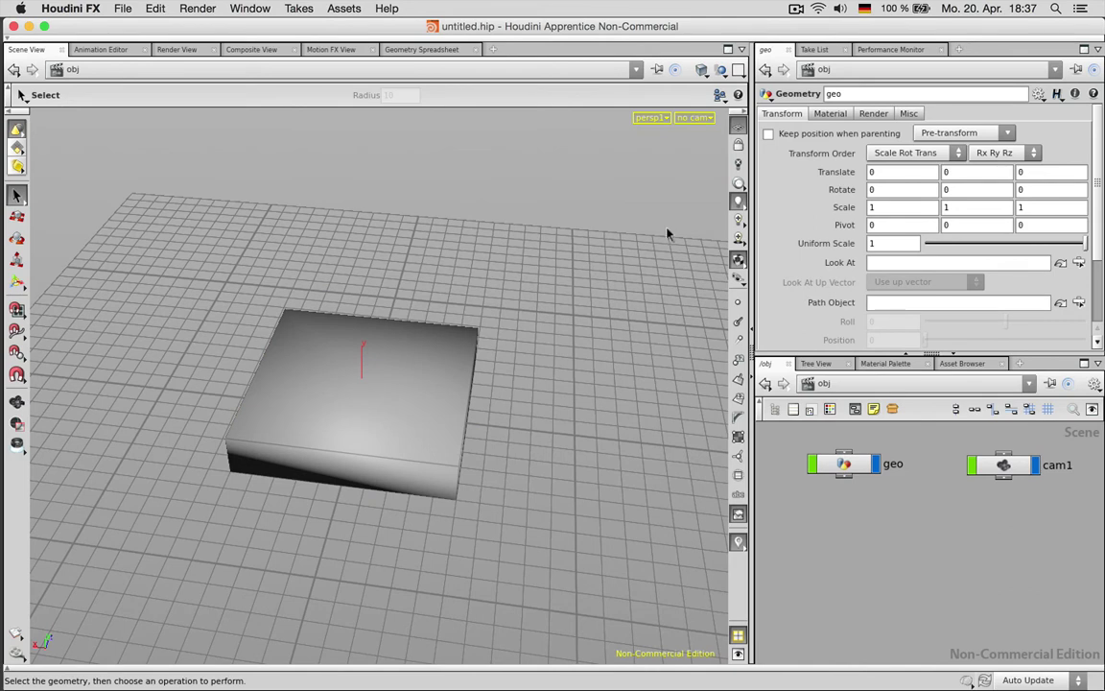
click(862, 468)
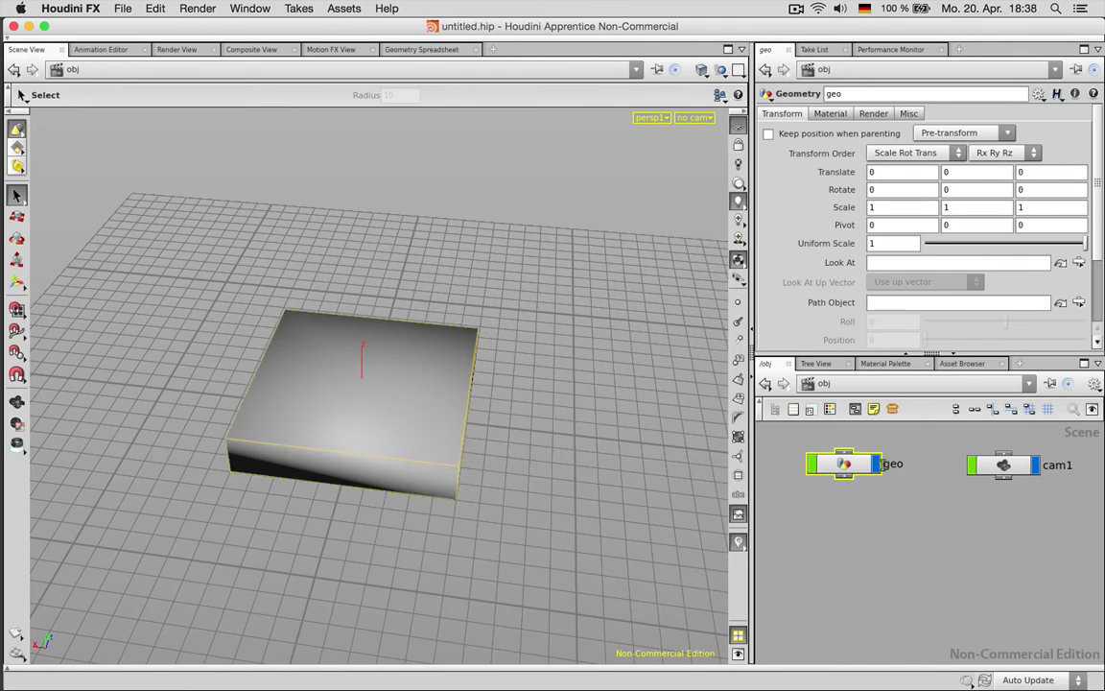
Step: Go inside geo, clear the node selection, and bring up the Tab node menu
double_click(842, 464)
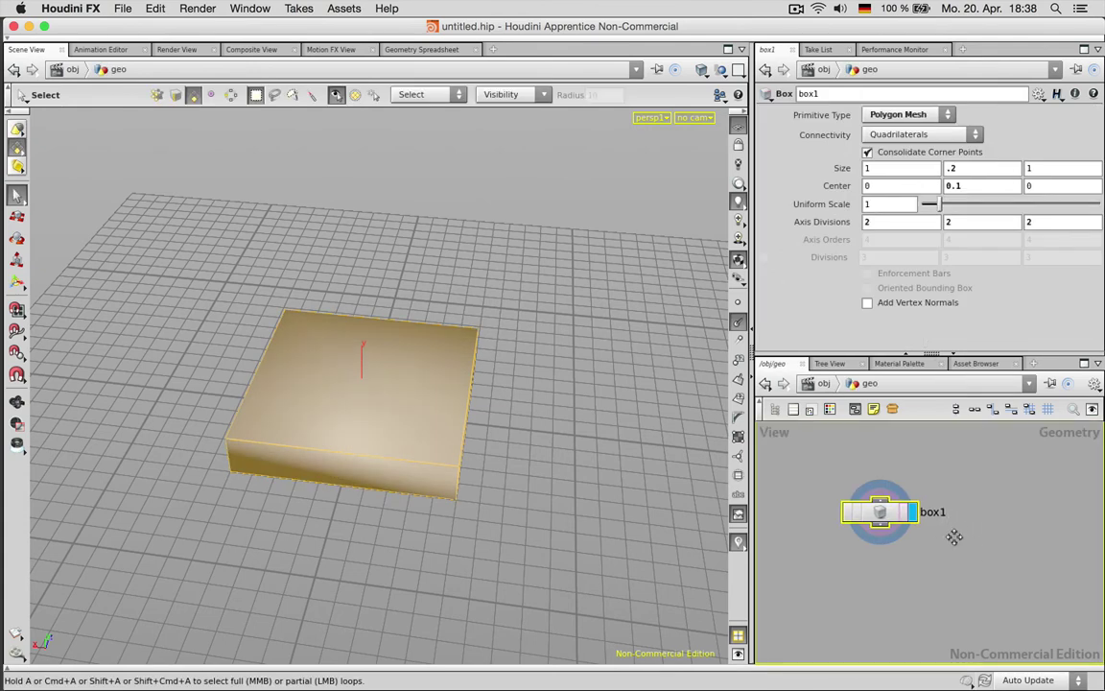
click(916, 501)
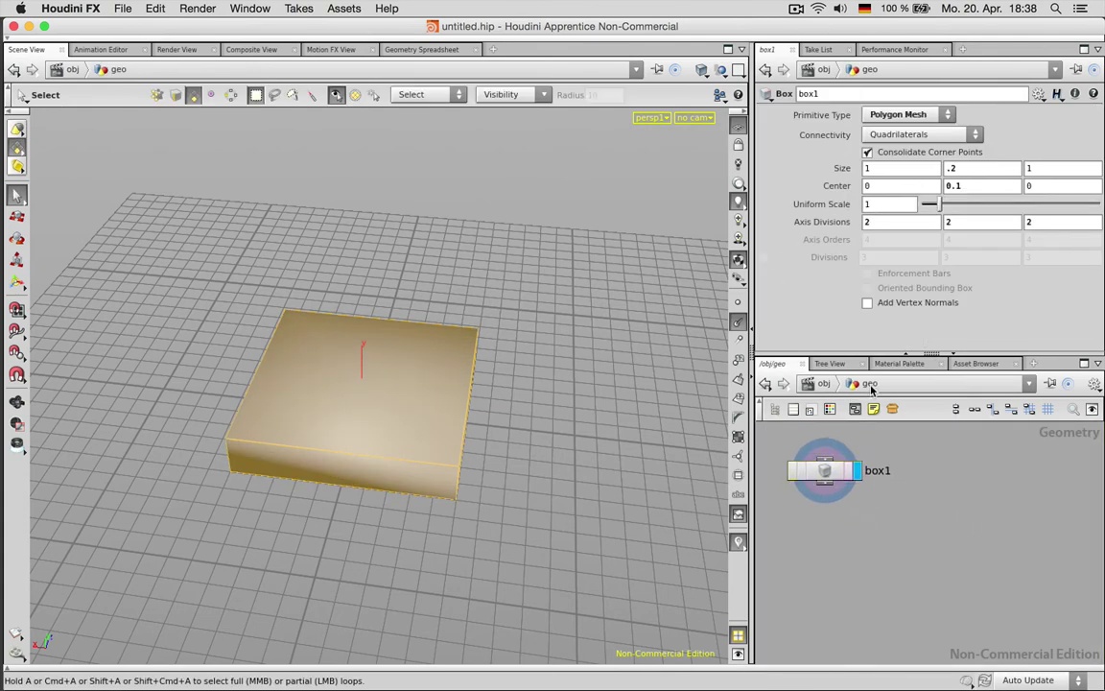
key(Tab)
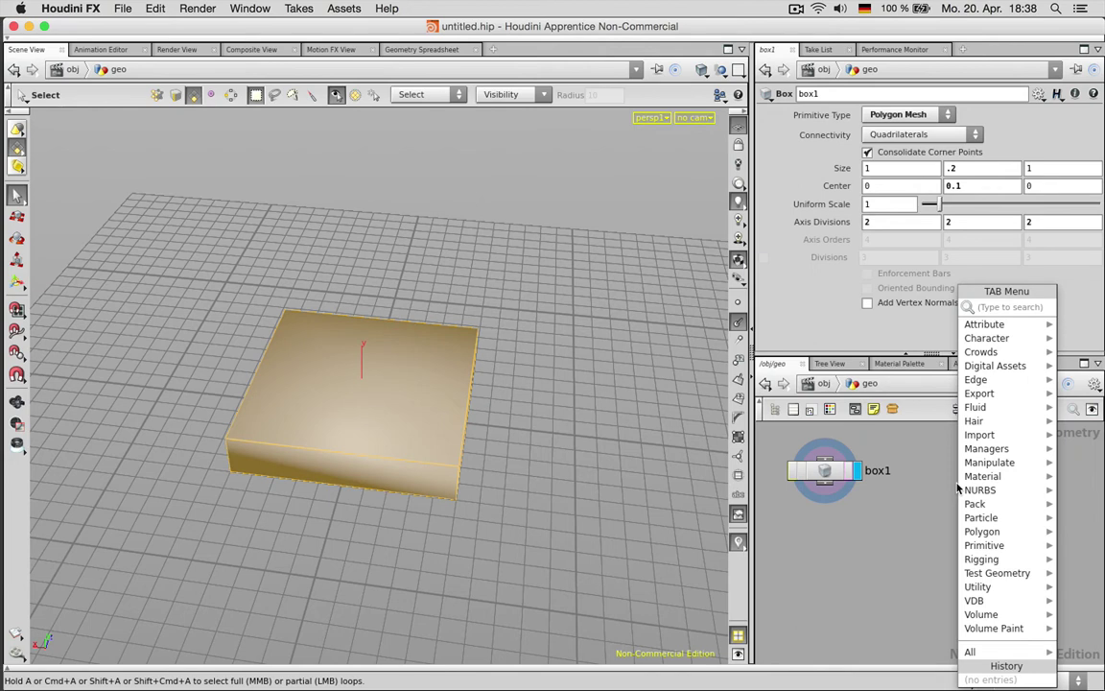
click(884, 513)
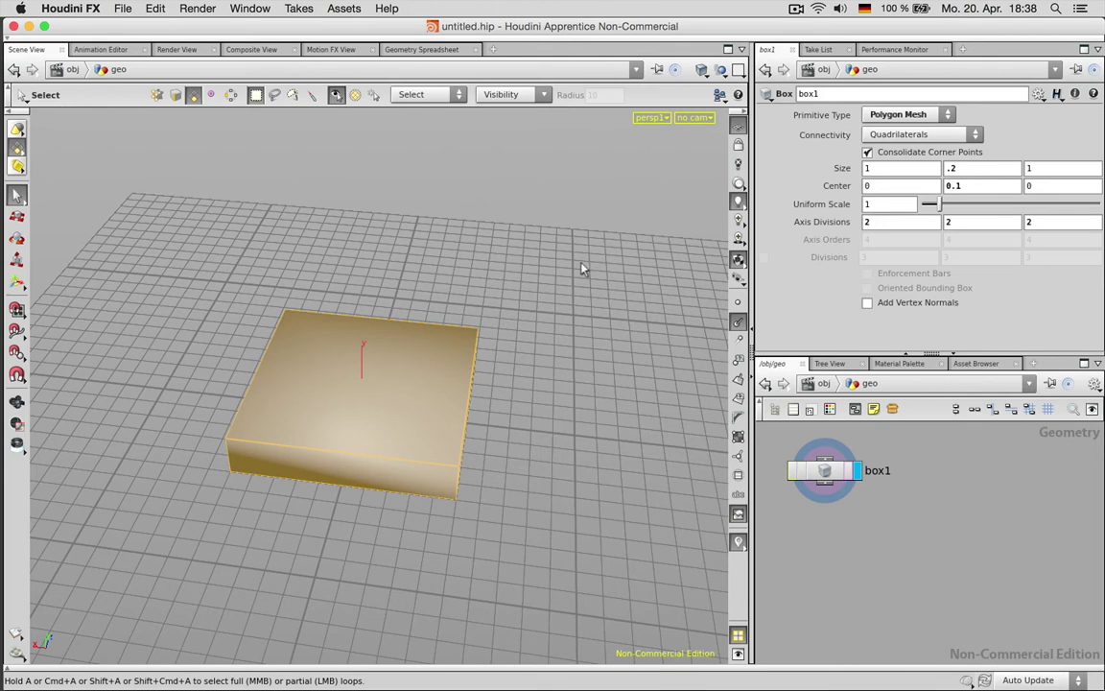
key(Tab)
key(Escape)
key(Tab)
key(Escape)
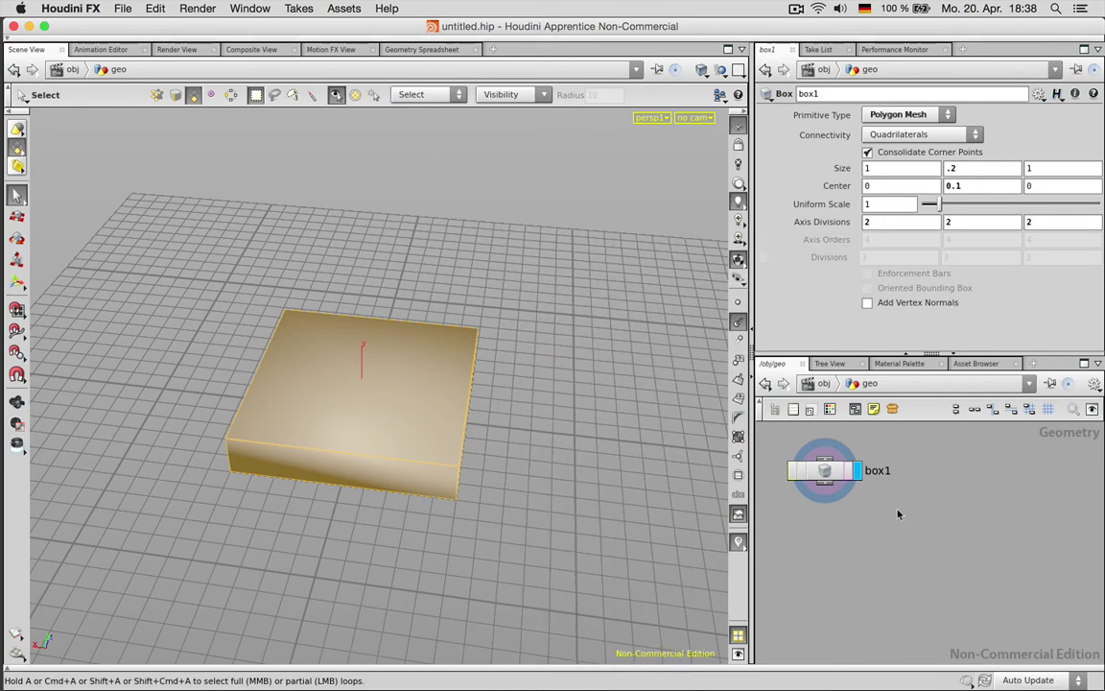
key(Tab)
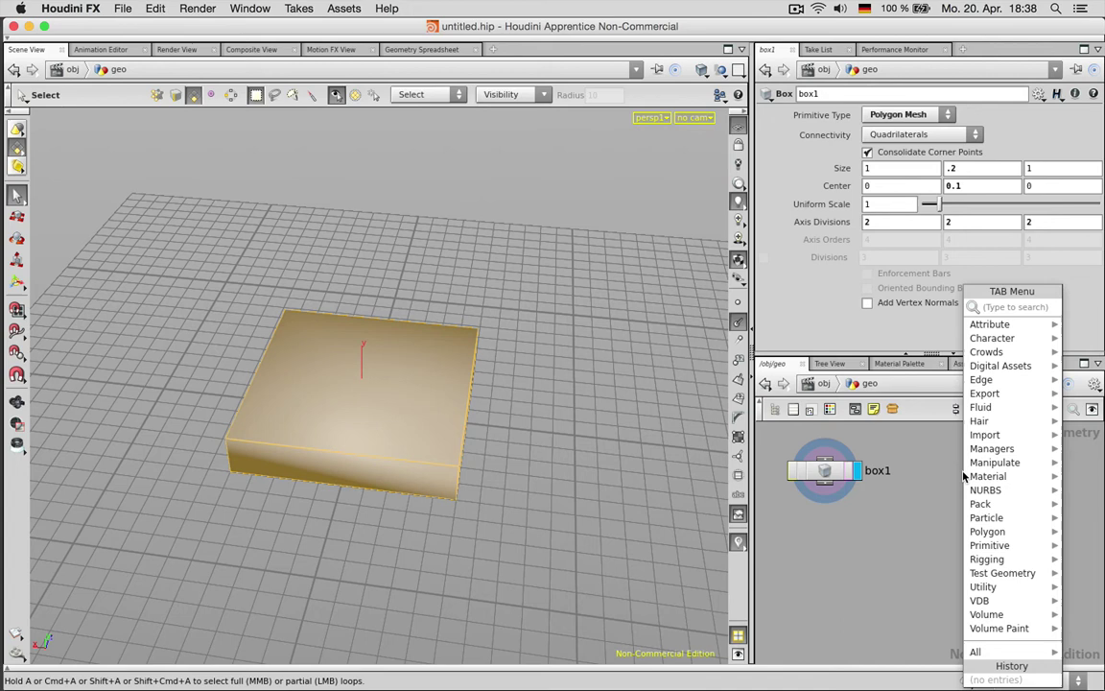
Step: Search 'sphere' and place a Sphere node beside box1
text(sphere)
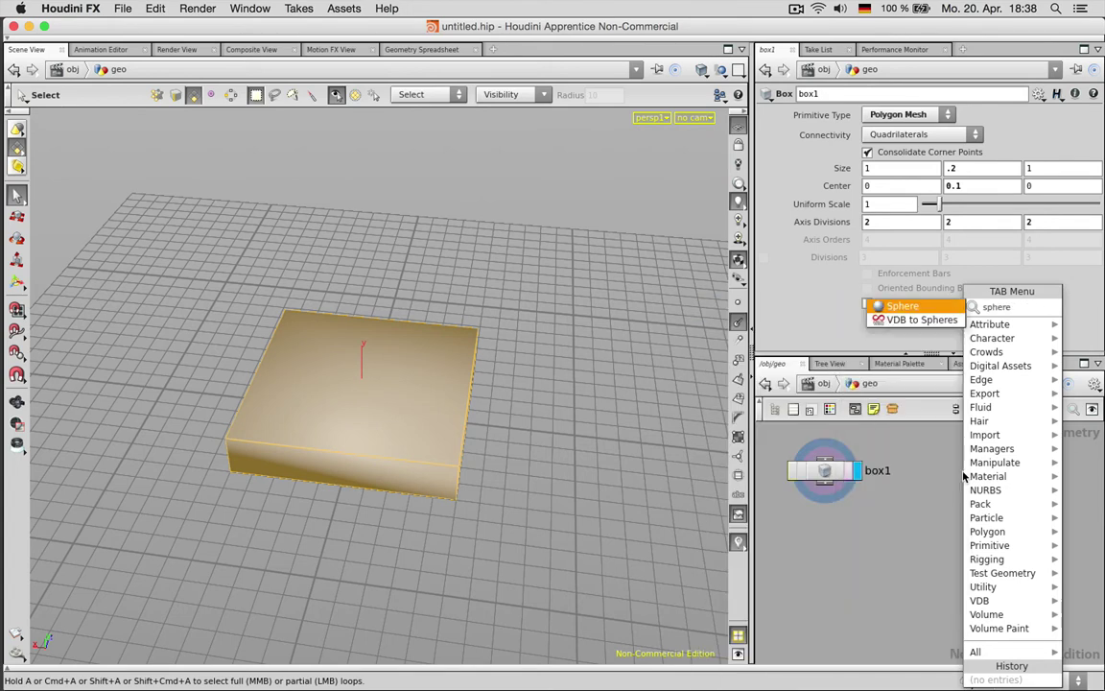
key(Escape)
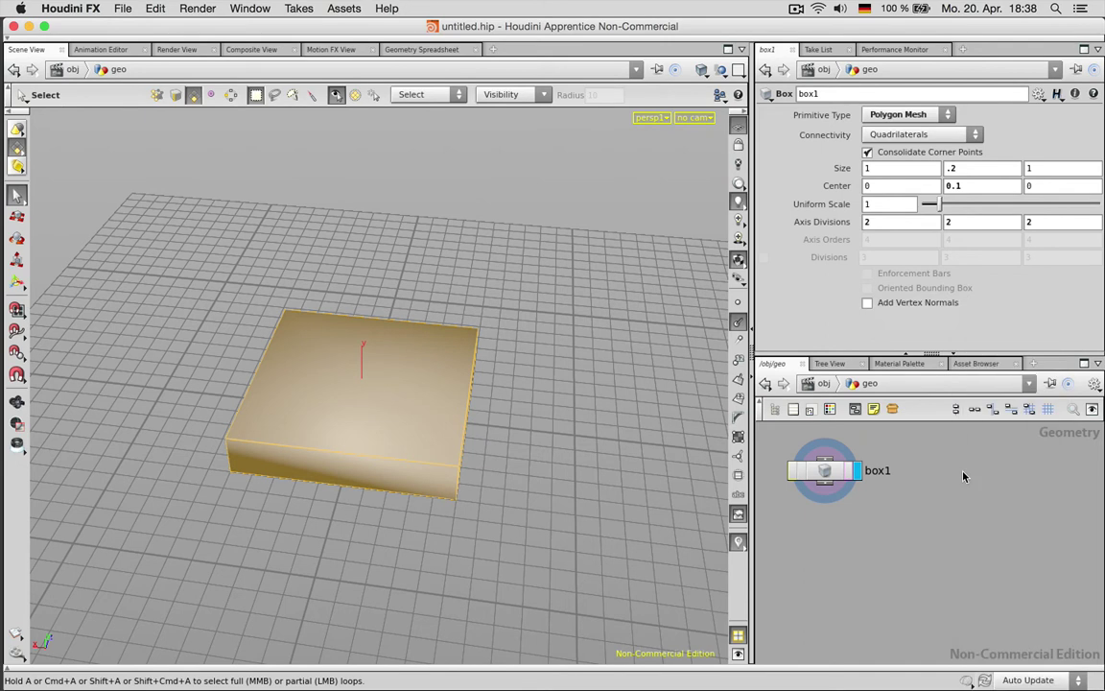
key(Tab)
mouse_move(999, 519)
mouse_move(1004, 547)
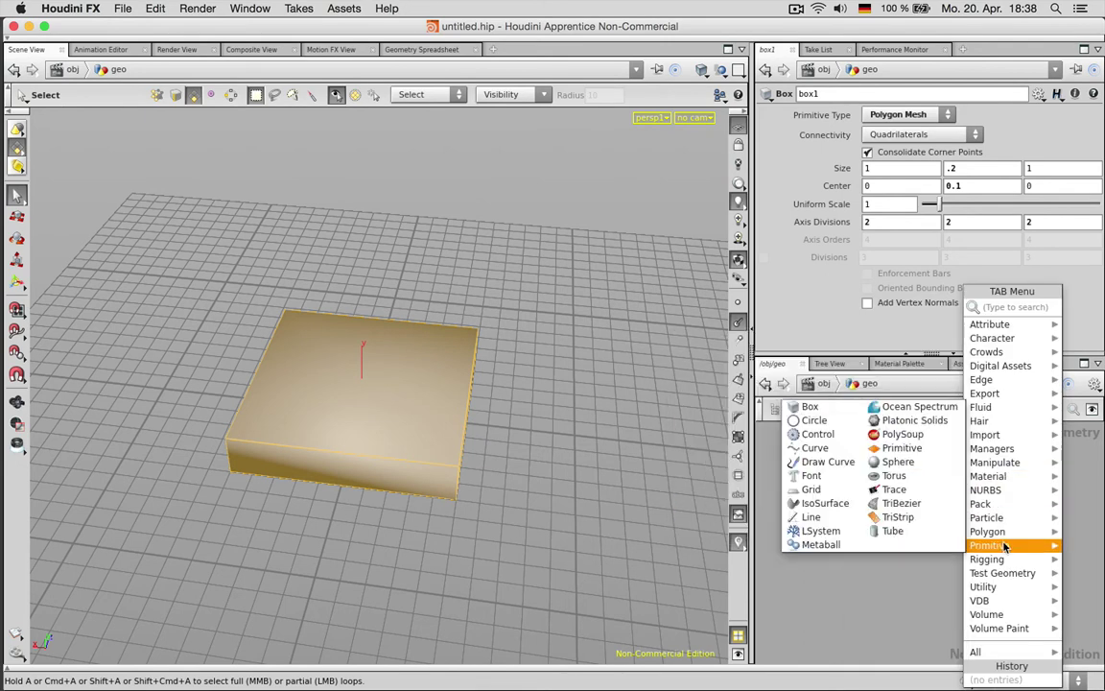
click(916, 464)
click(957, 474)
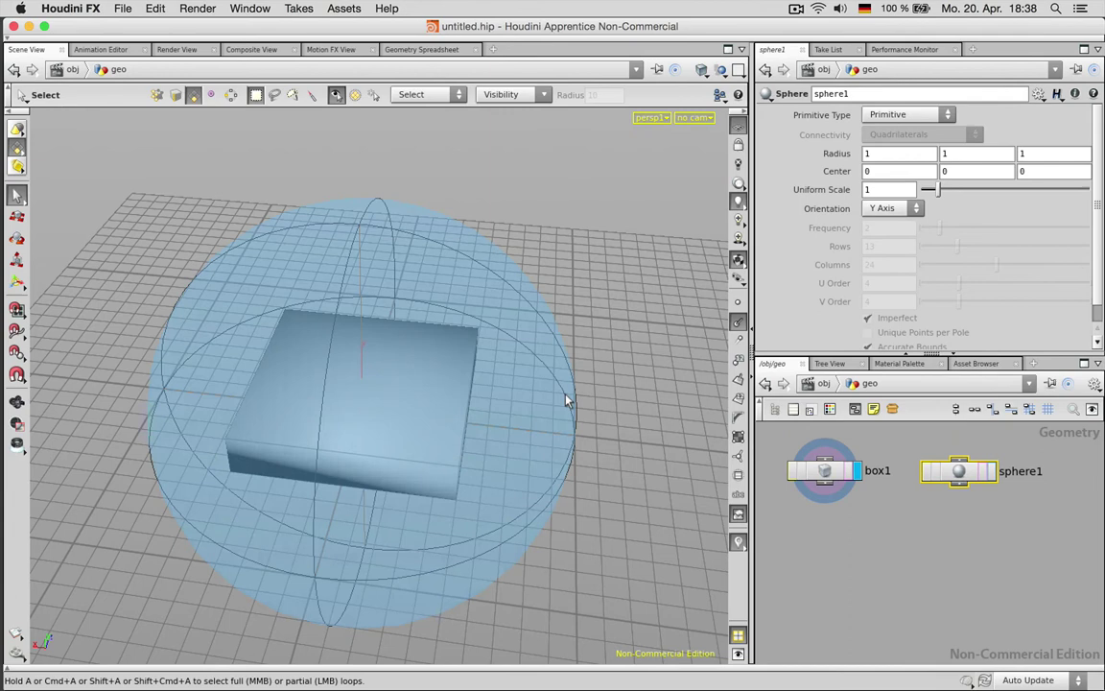
Step: Set sphere1's display flag so the sphere shows, then zoom out around it
click(605, 381)
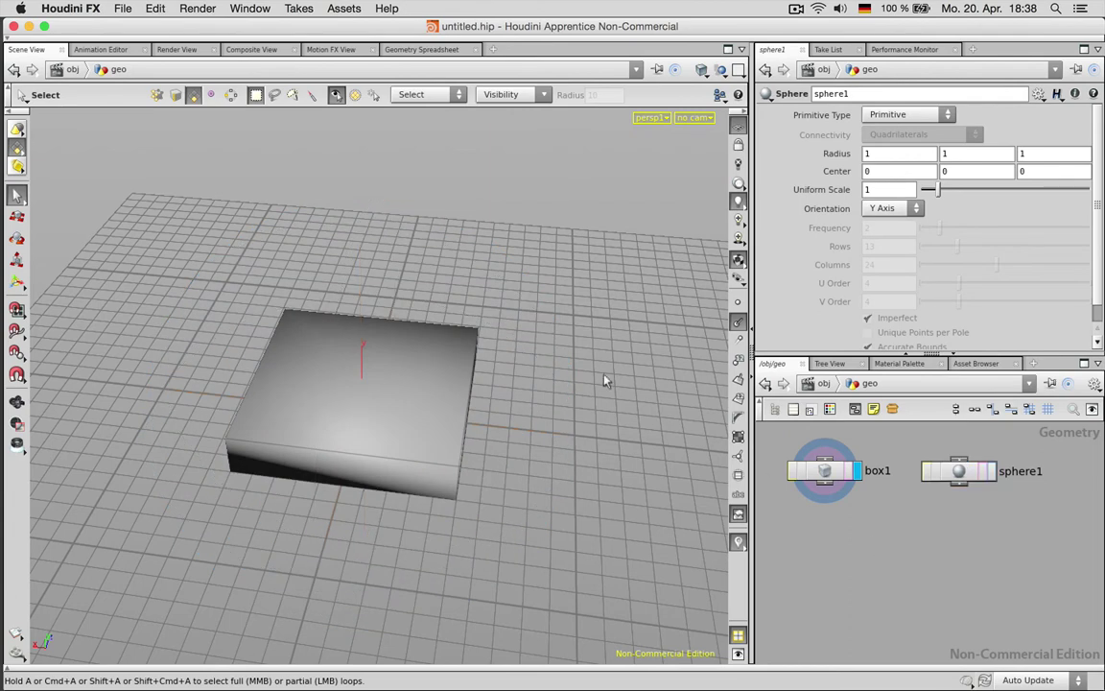
click(959, 470)
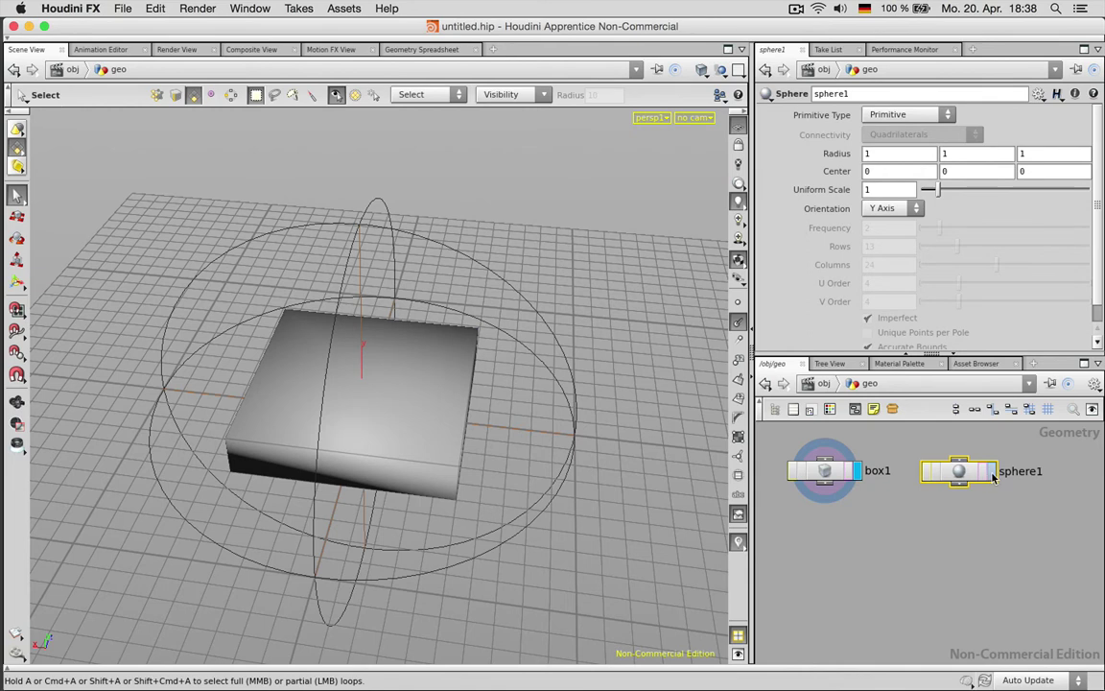
click(991, 474)
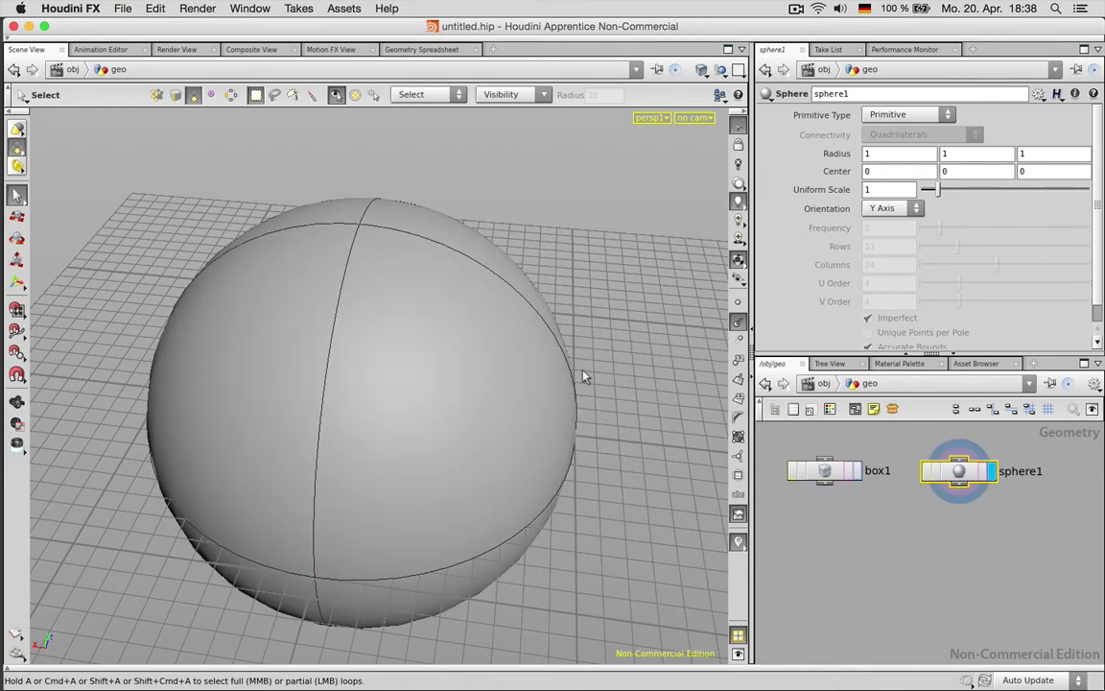
key(Escape)
scroll(590, 379, down, 3)
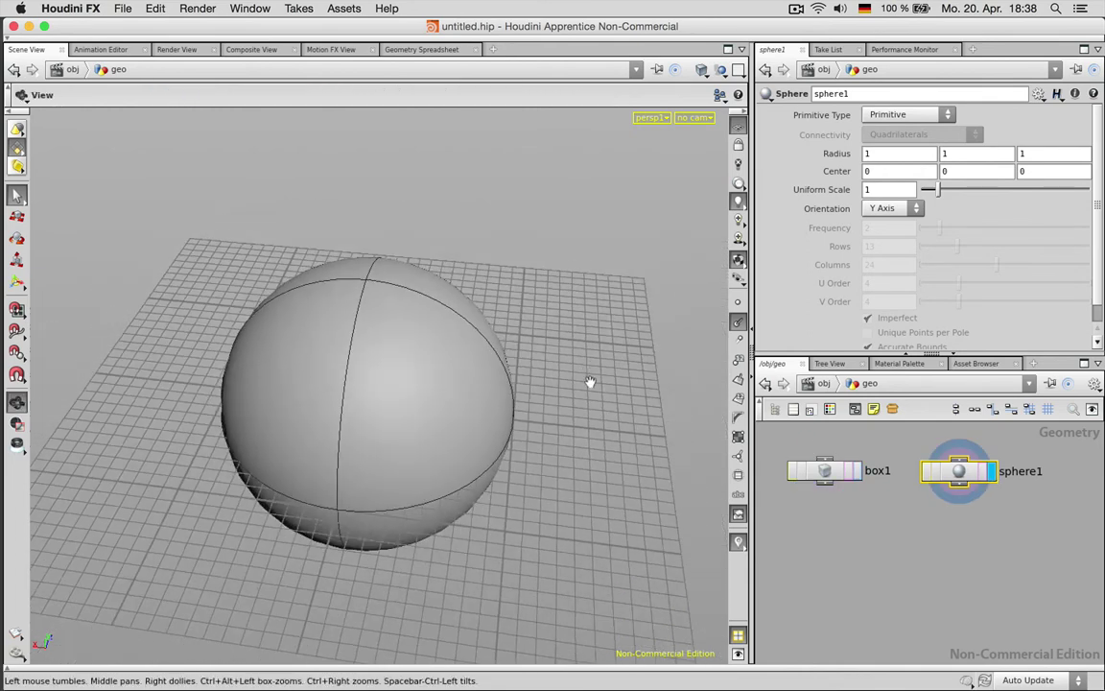
drag(592, 382, 460, 383)
key(s)
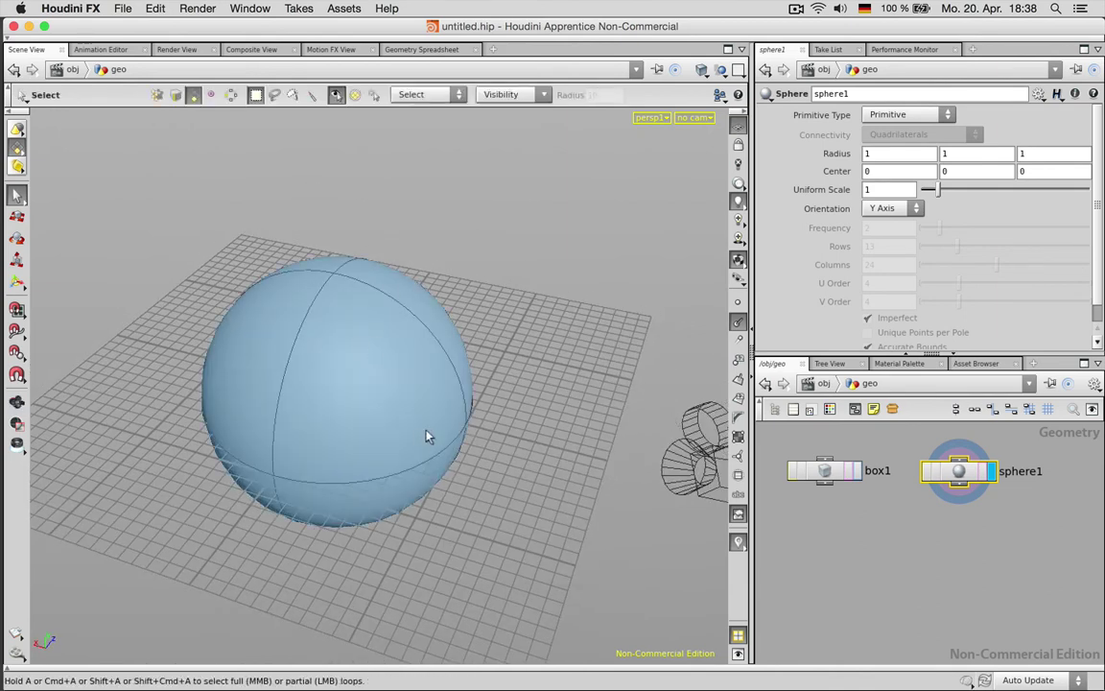
Step: Toggle the display flag between box1 and sphere1, leaving sphere1 displayed
click(856, 471)
click(824, 470)
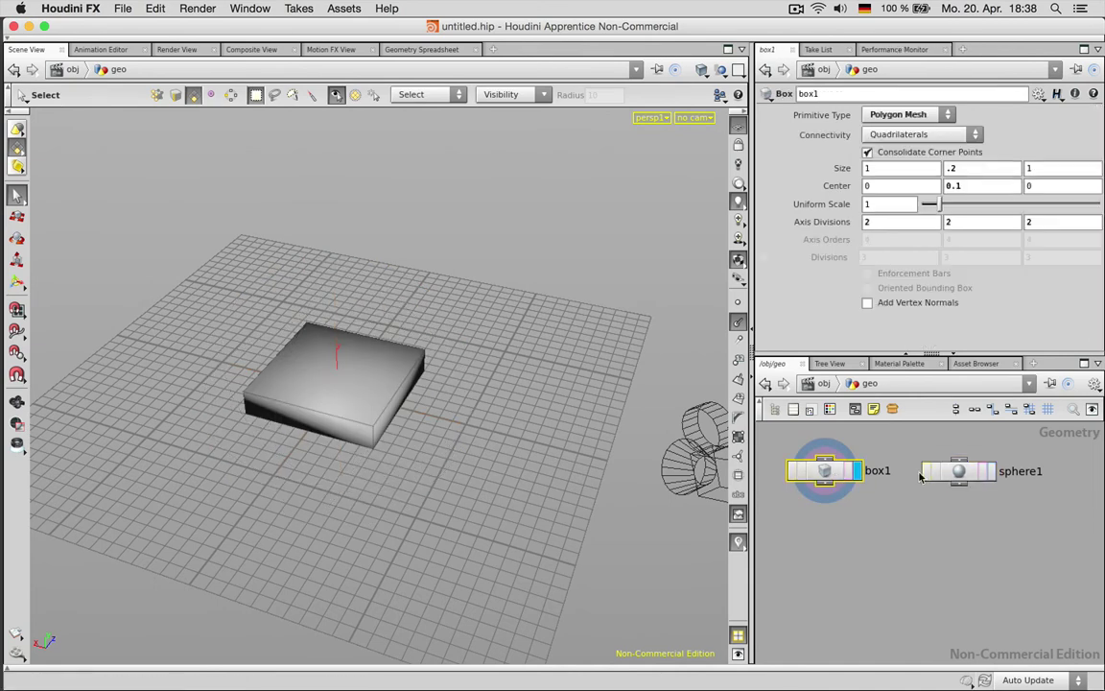
click(991, 473)
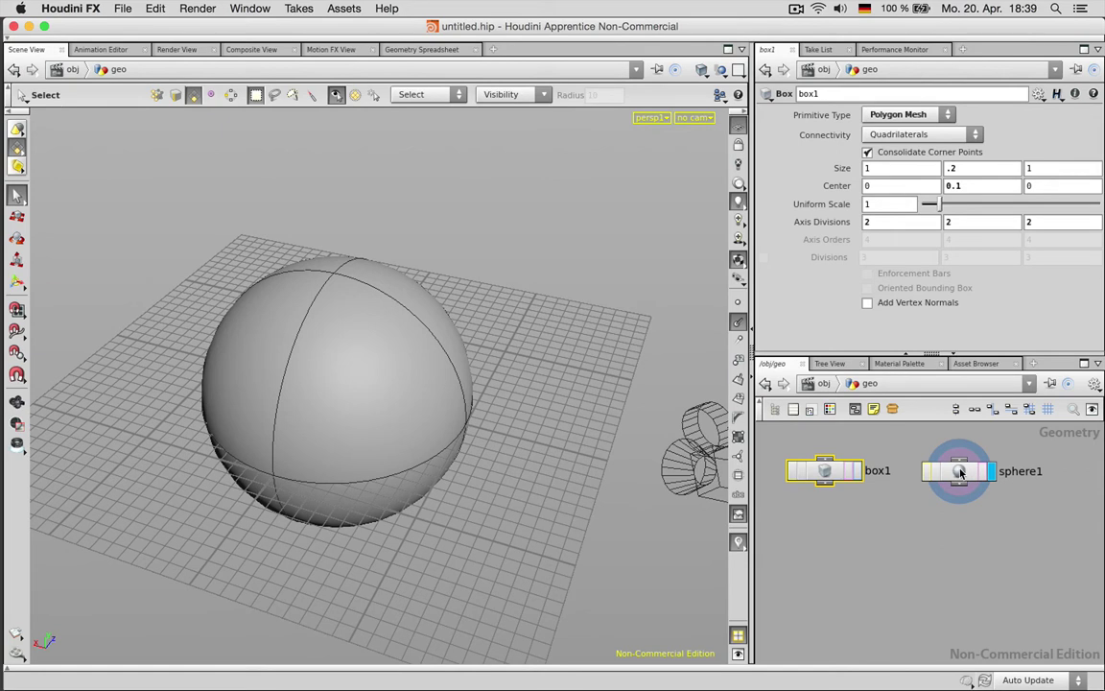
click(857, 470)
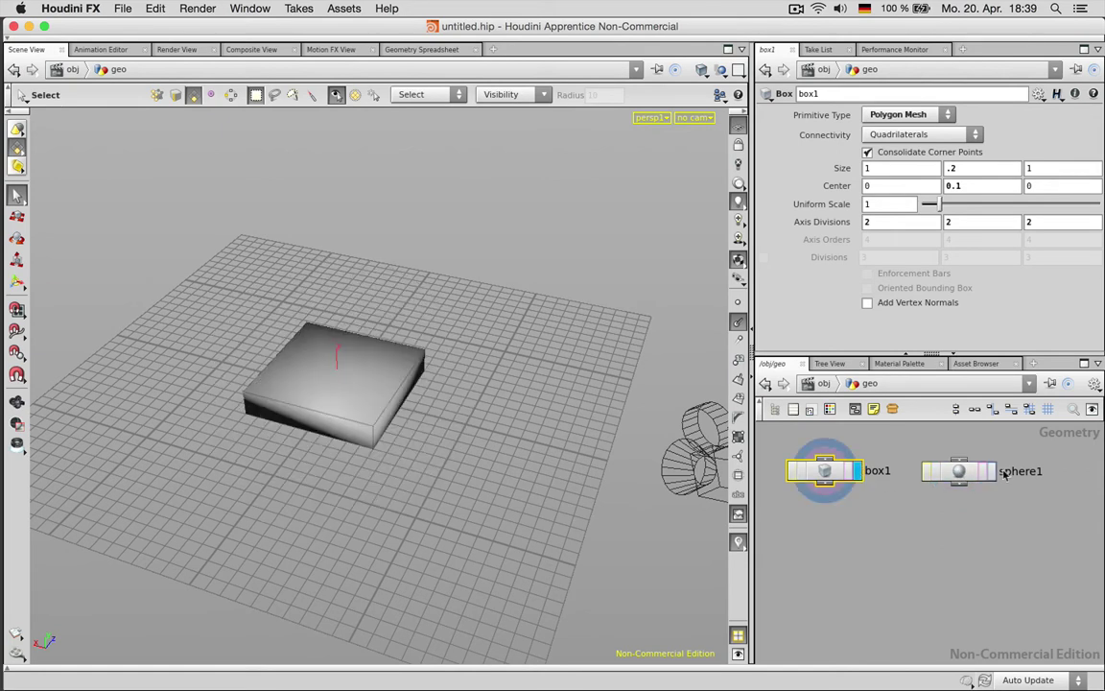
click(993, 472)
click(857, 470)
click(989, 473)
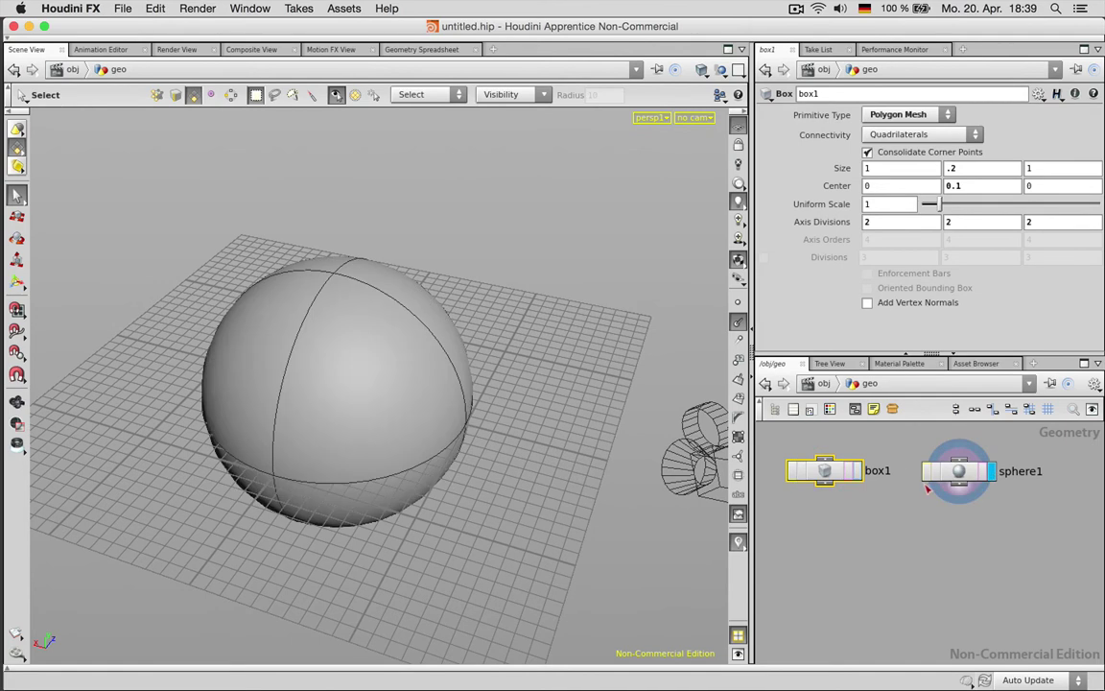
Step: Give sphere1 a Uniform Scale of .5 and Center Y of .7
click(950, 470)
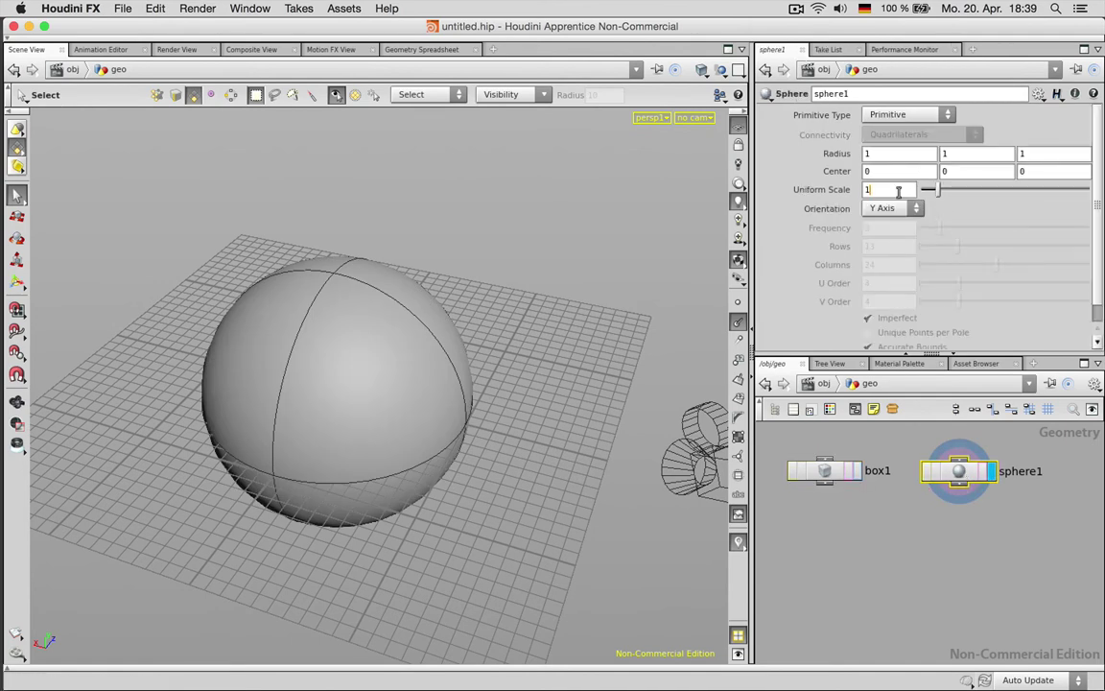
click(898, 190)
text(.5)
key(Return)
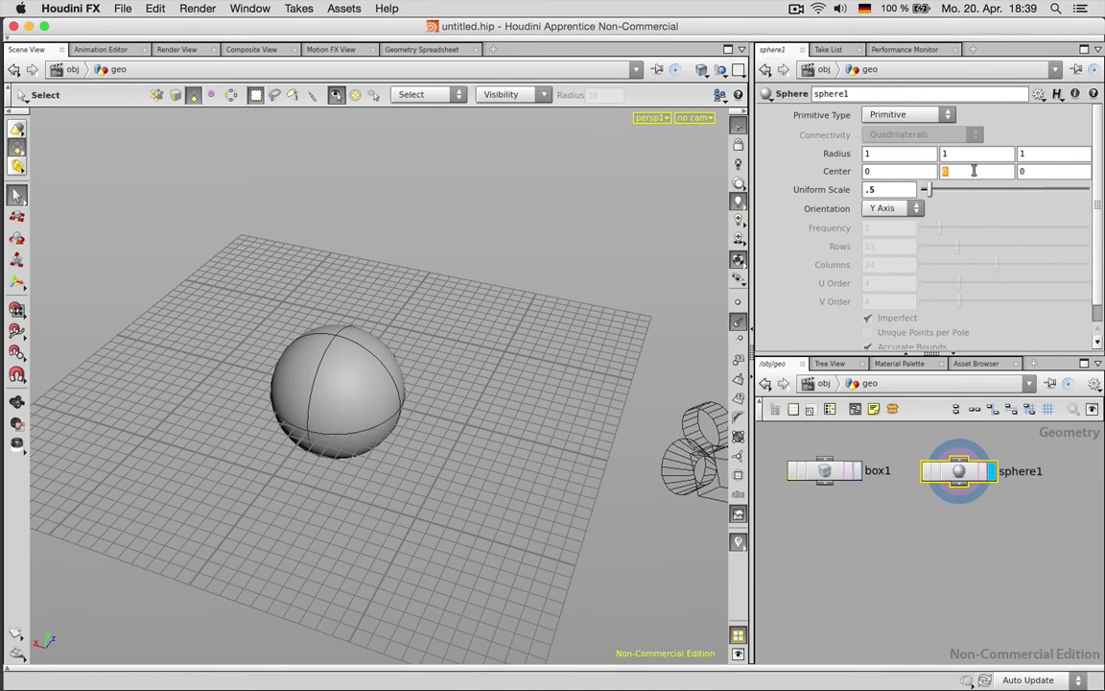
key(Return)
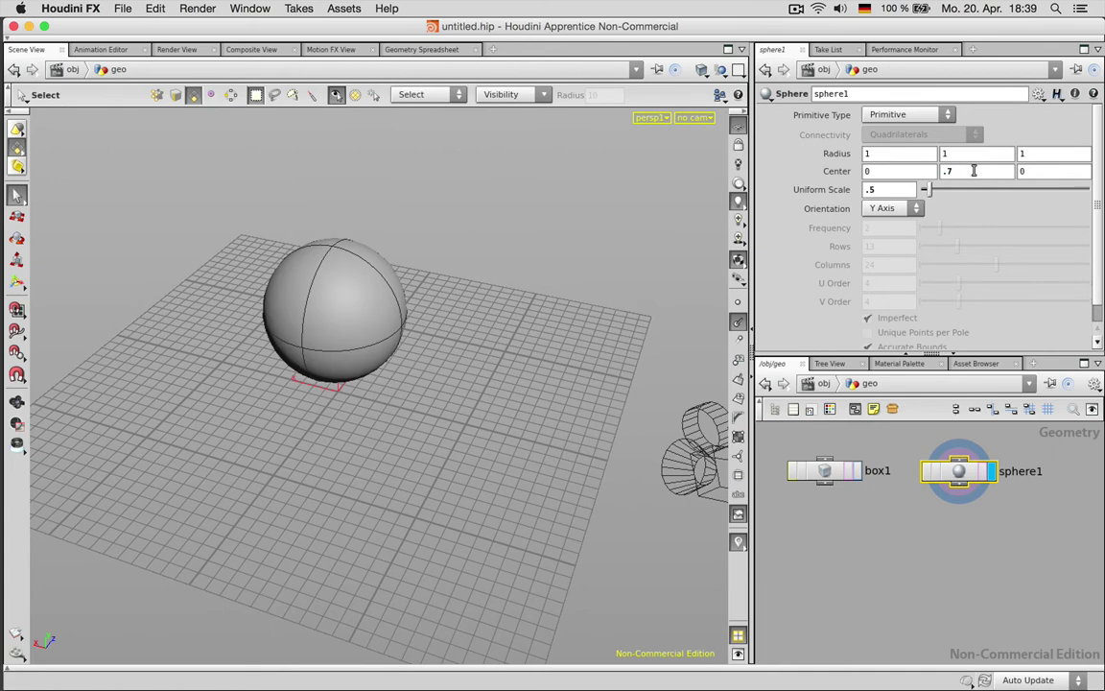
Step: Display box1 again, orbit around the box and sphere, and deselect the sphere
click(857, 470)
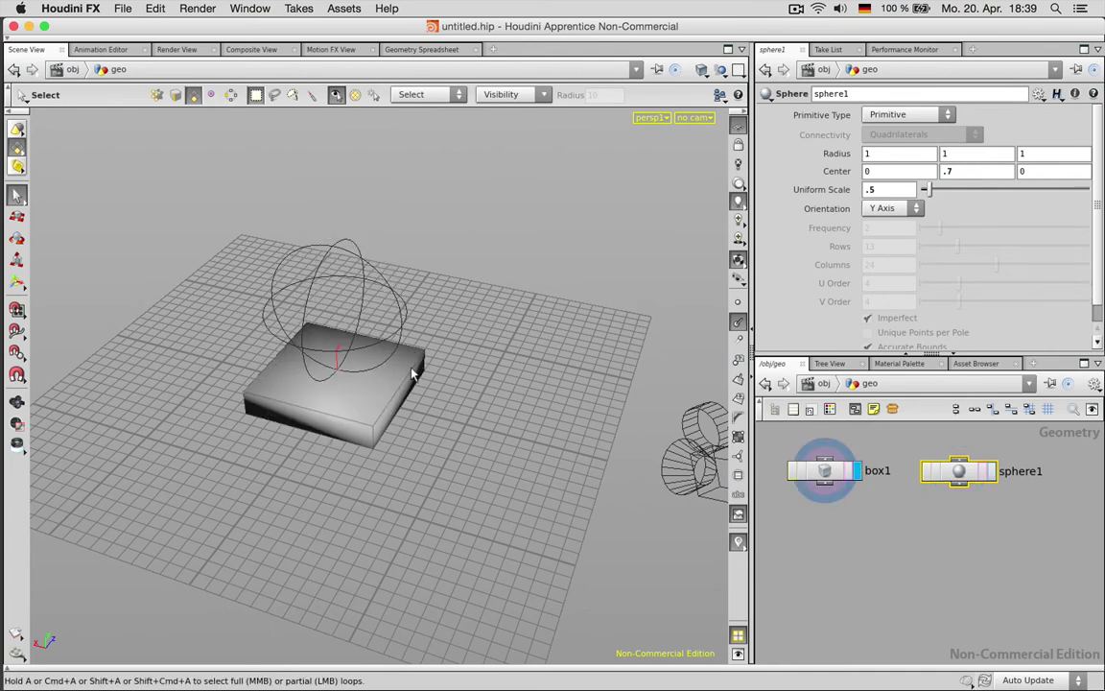
key(Escape)
drag(410, 374, 422, 446)
key(s)
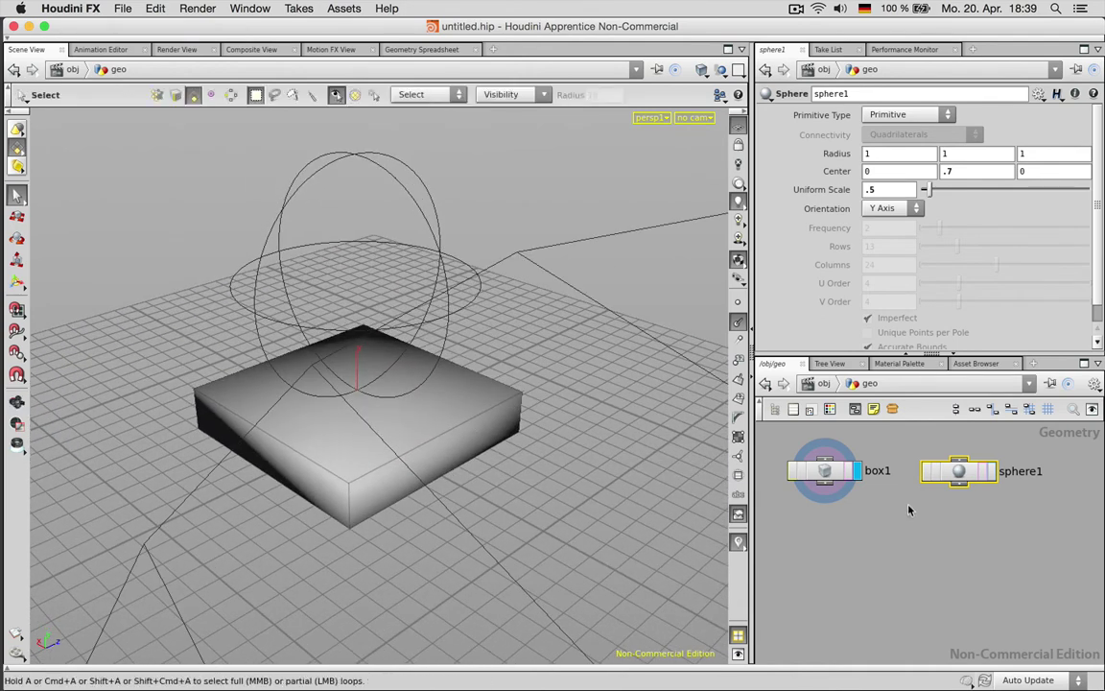
click(915, 519)
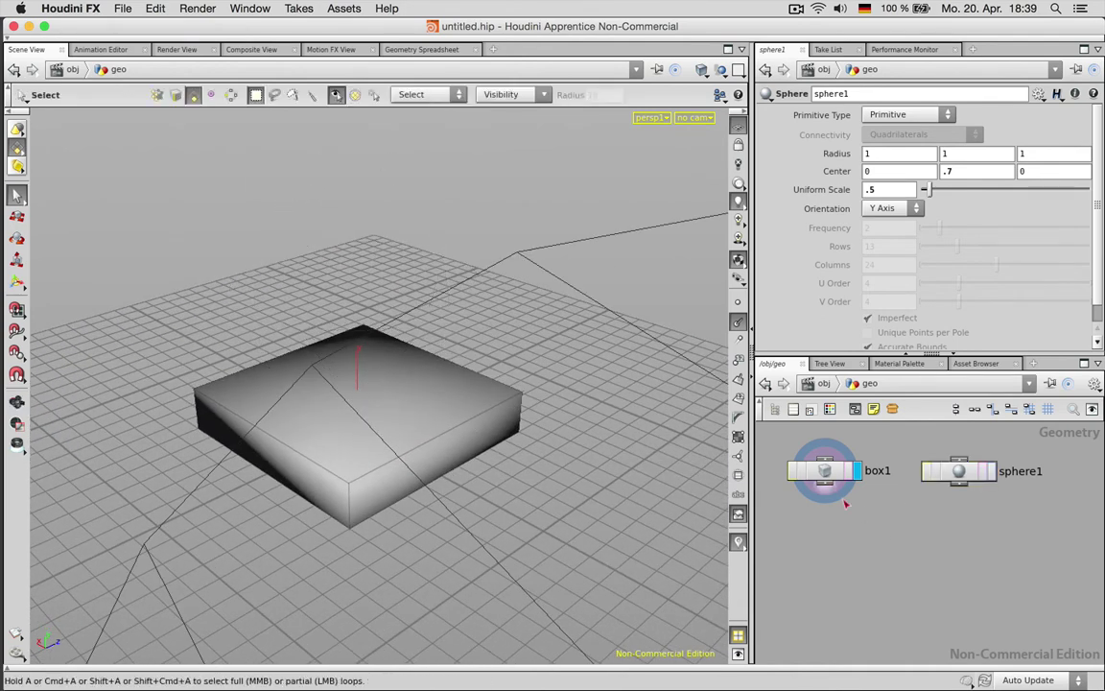
Step: Add a Merge node below box1 and nudge it into place
key(Tab)
text(mer)
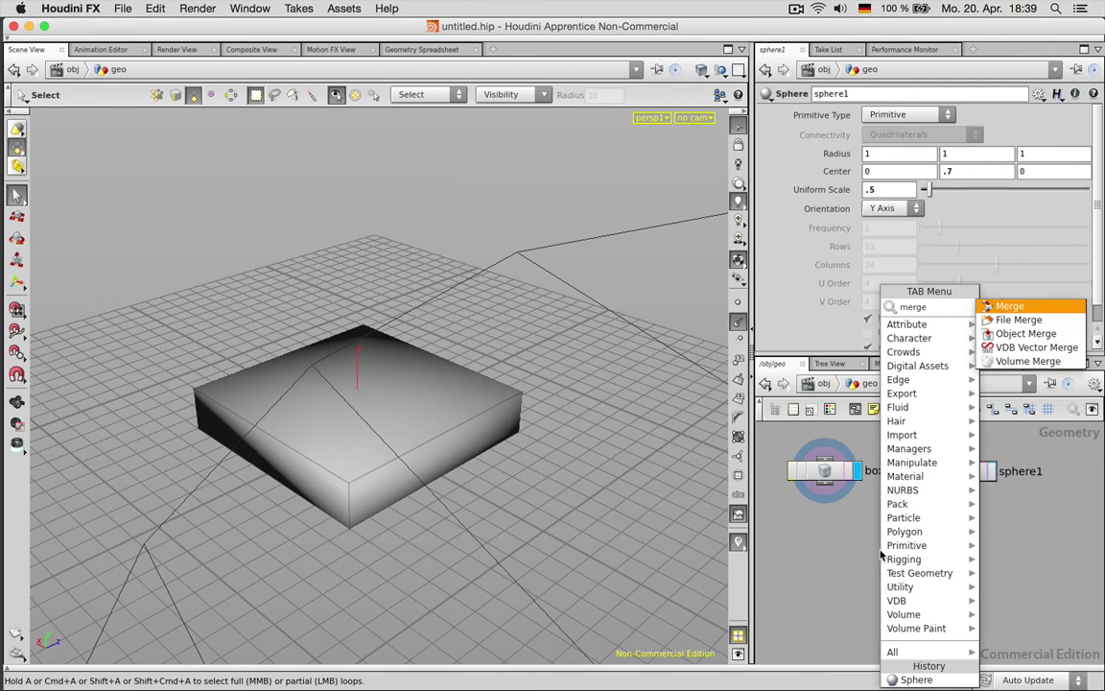
text(ge)
key(Return)
click(881, 548)
drag(881, 549, 959, 484)
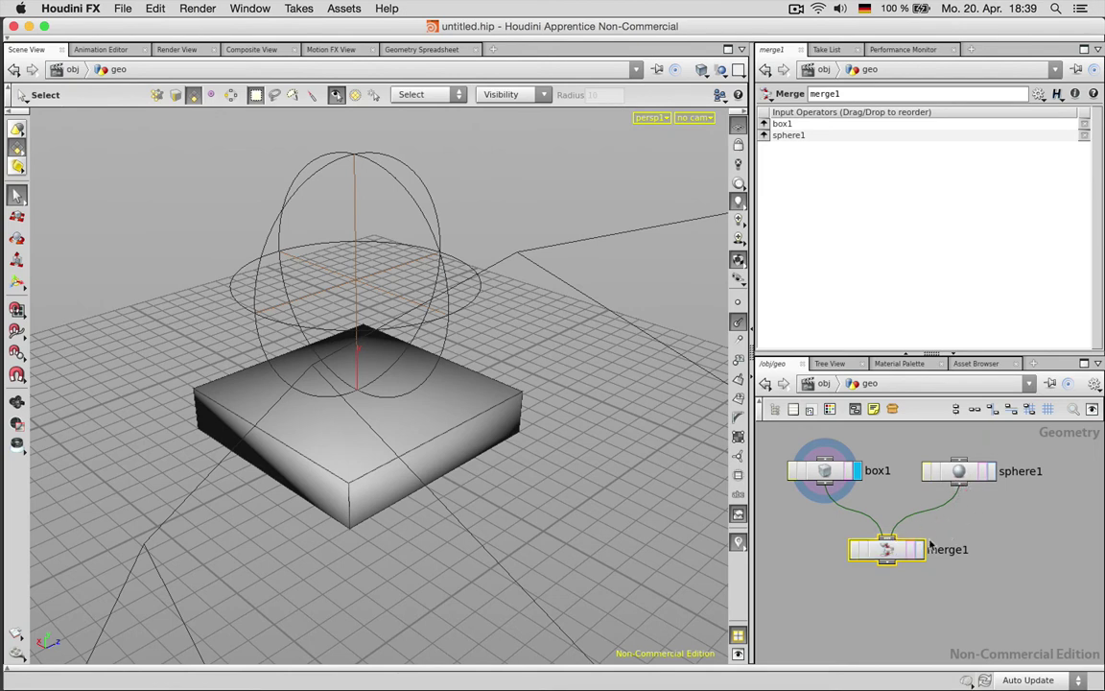
Step: Disconnect sphere1 from the merge, detach it from box1, and delete the misplaced merge
right_click(927, 515)
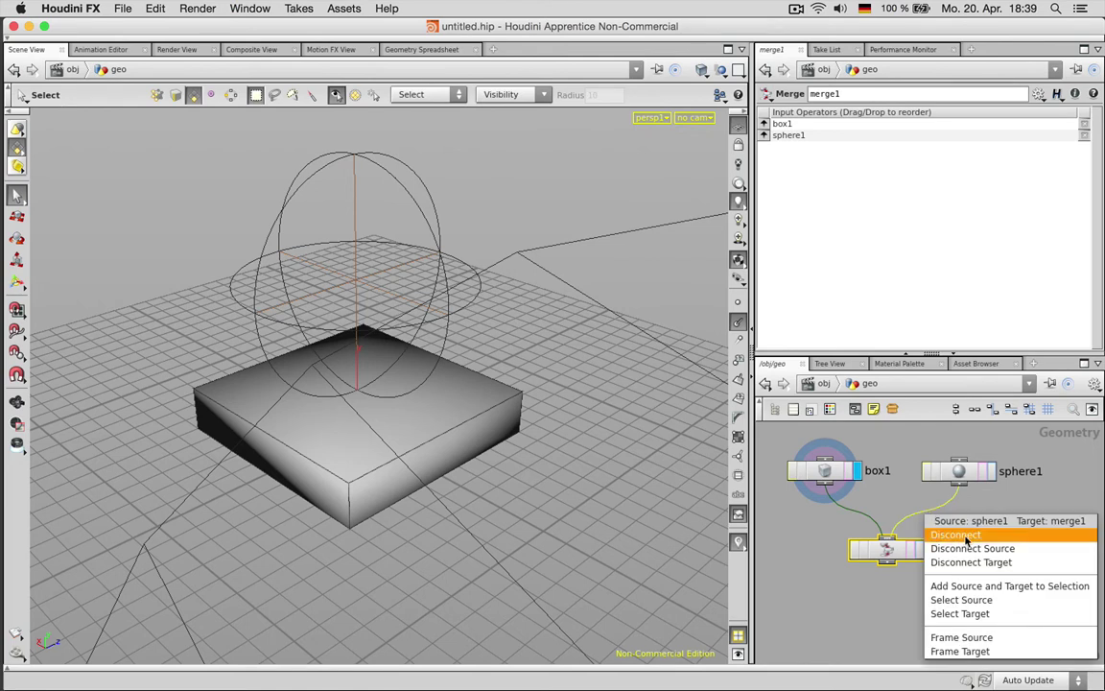
click(959, 534)
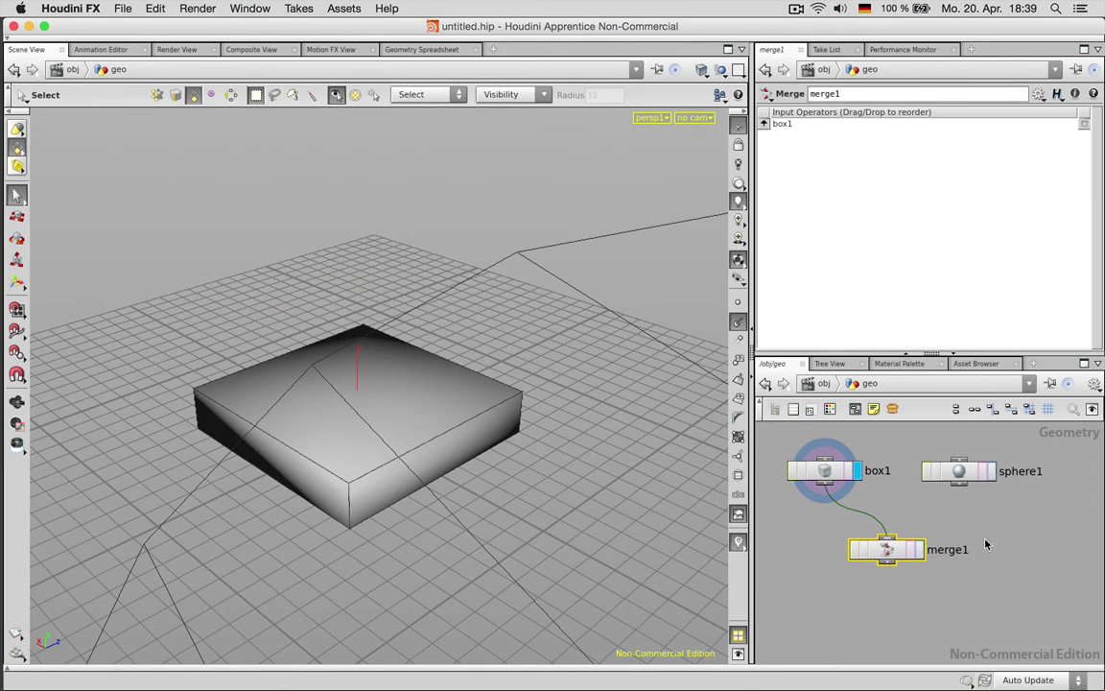
middle_drag(888, 555, 914, 566)
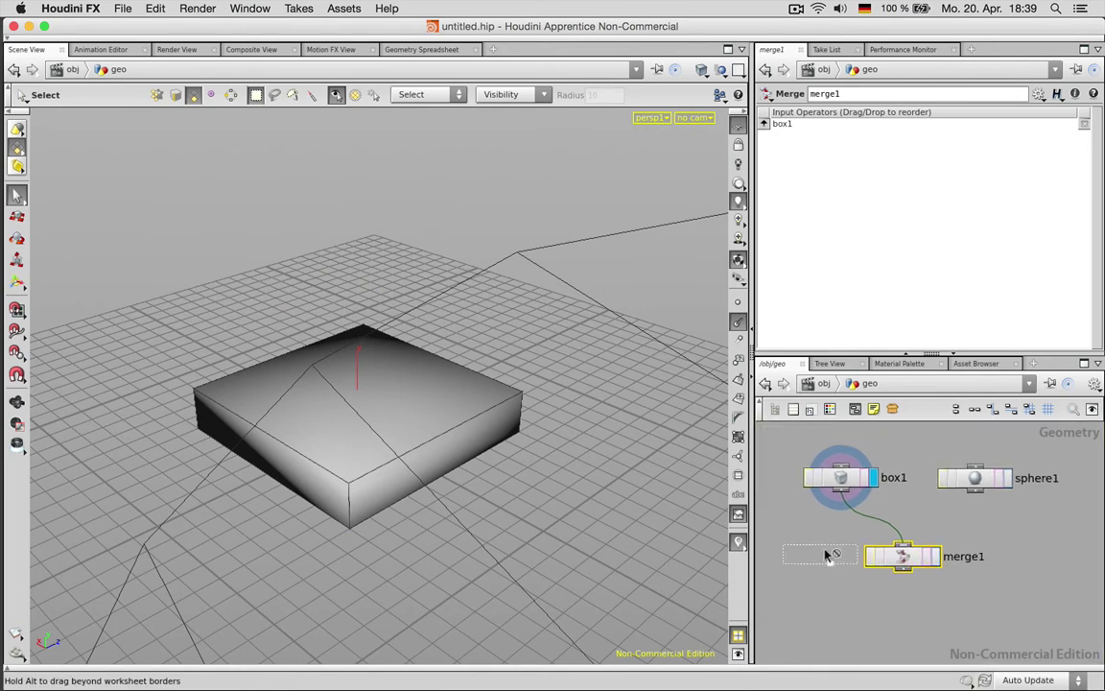
drag(902, 559, 887, 564)
key(Delete)
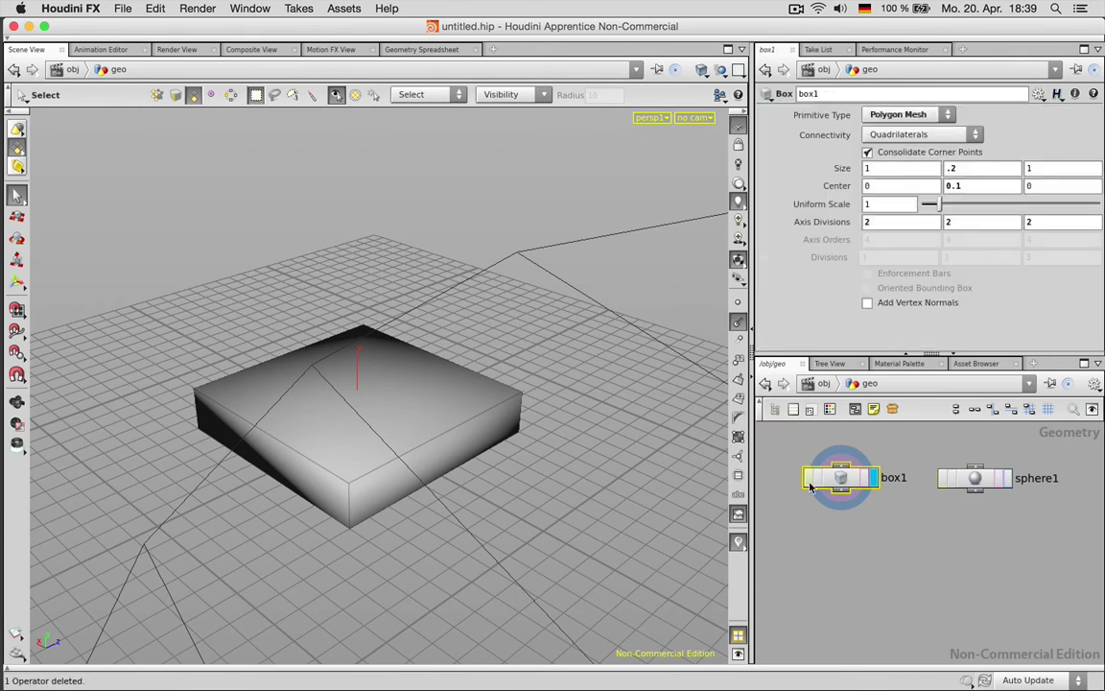
Step: Select sphere1 along with box1, place a Merge node, then delete it again
shift+click(975, 477)
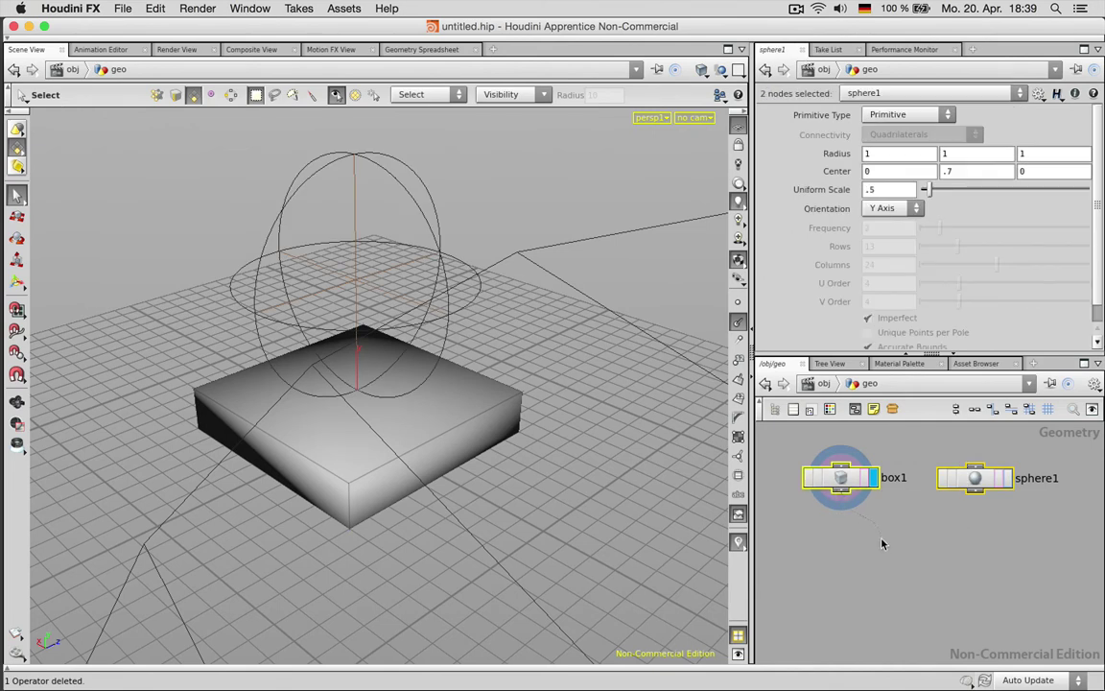
key(Tab)
text(merg)
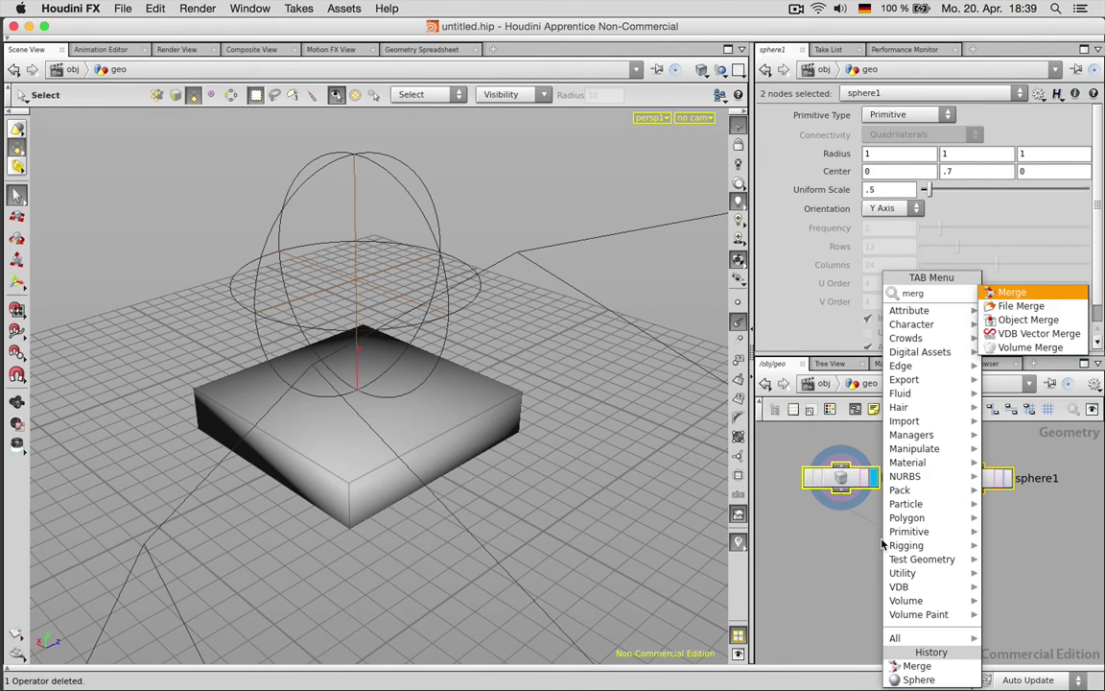
key(Return)
click(894, 565)
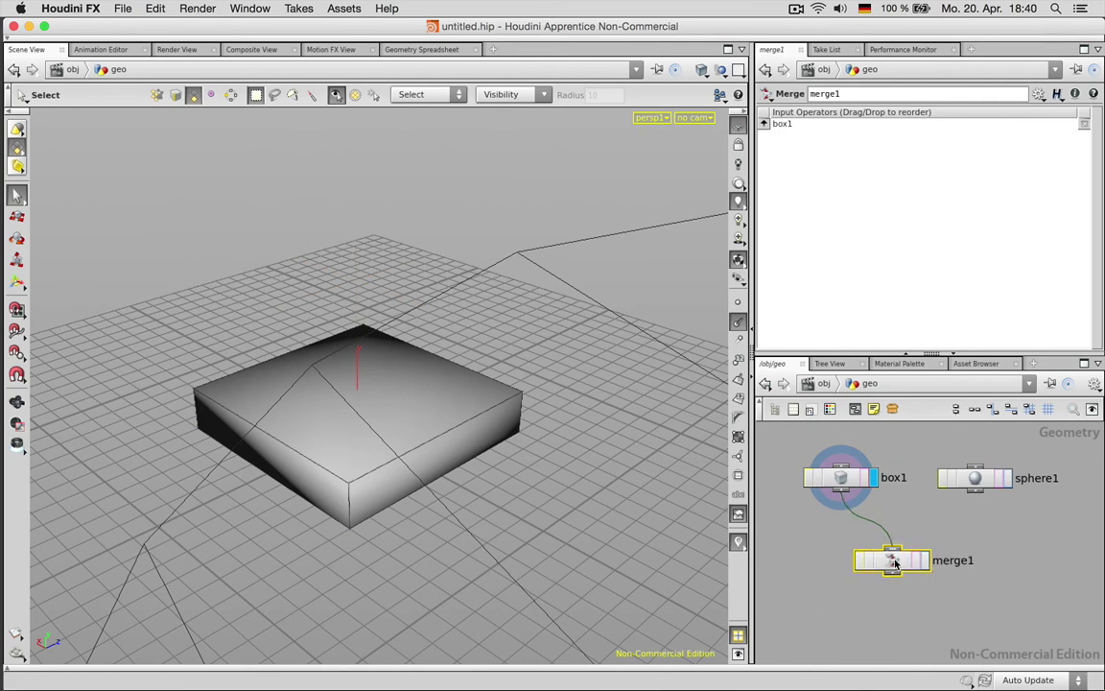
key(Delete)
Step: Place merge1 below the two shapes and wire both box1 and sphere1 into it
key(Tab)
text(merg)
key(Return)
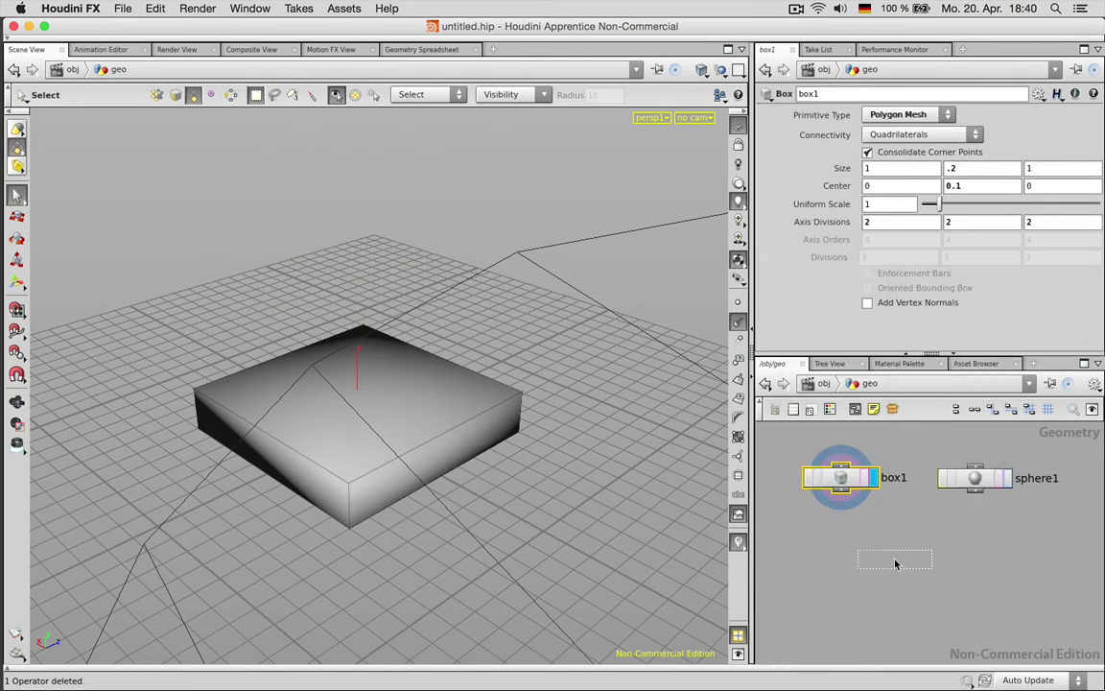
click(894, 564)
drag(781, 439, 939, 509)
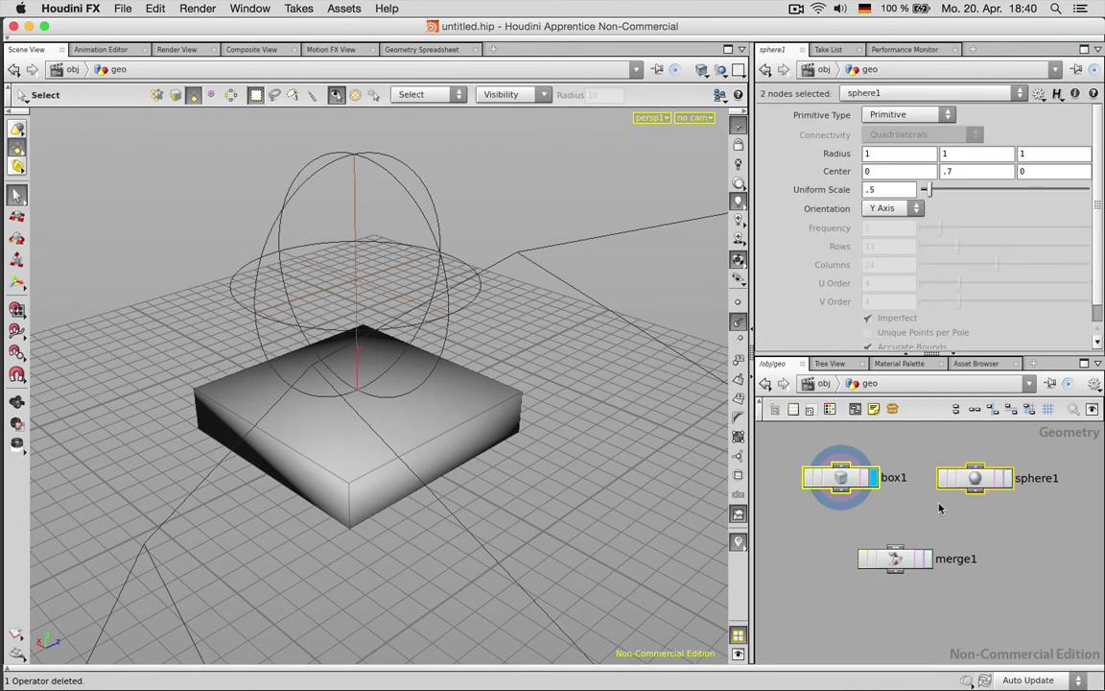
drag(840, 495, 895, 545)
Step: Display merge1's output in the viewport and orbit around the sphere and box
click(1003, 543)
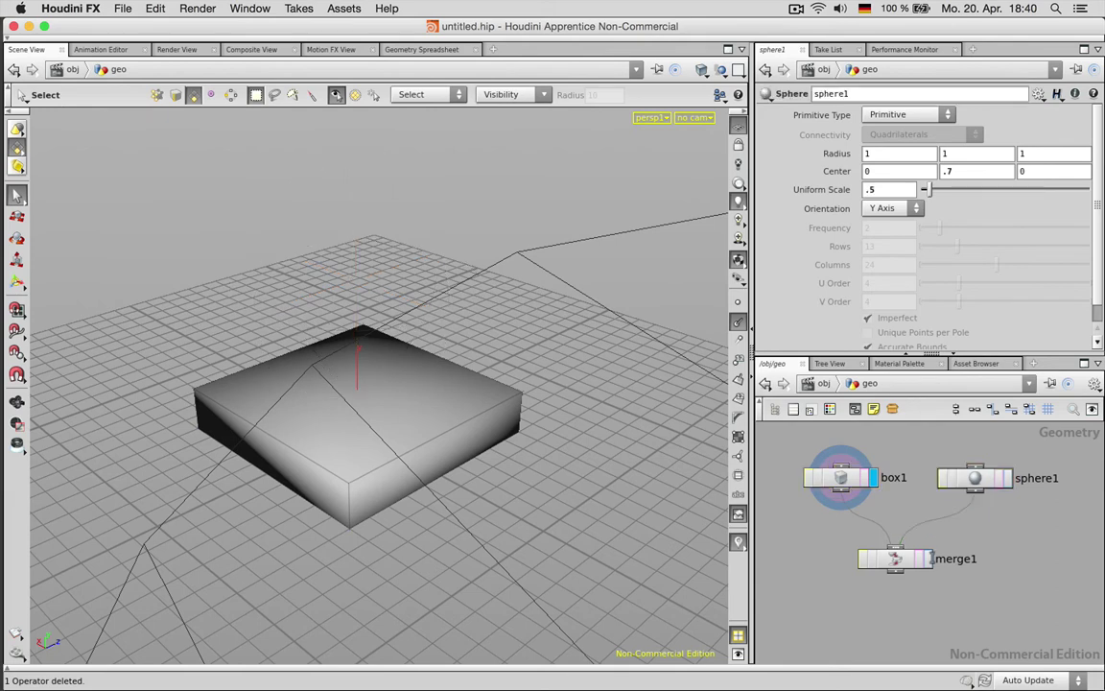
click(926, 559)
key(Escape)
drag(424, 389, 556, 450)
key(s)
Step: Set box1's Size X and Size Z to 2, making the box 2 by 0.2 by 2
click(863, 477)
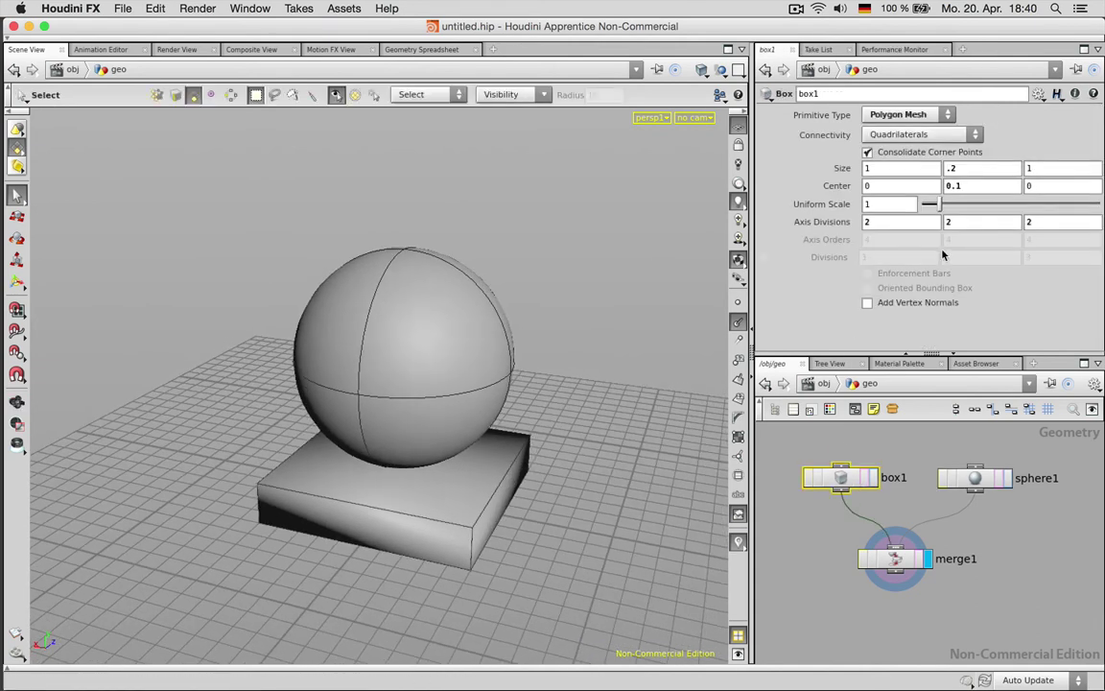
double_click(885, 170)
text(2)
double_click(1022, 168)
text(2)
key(shift+Tab)
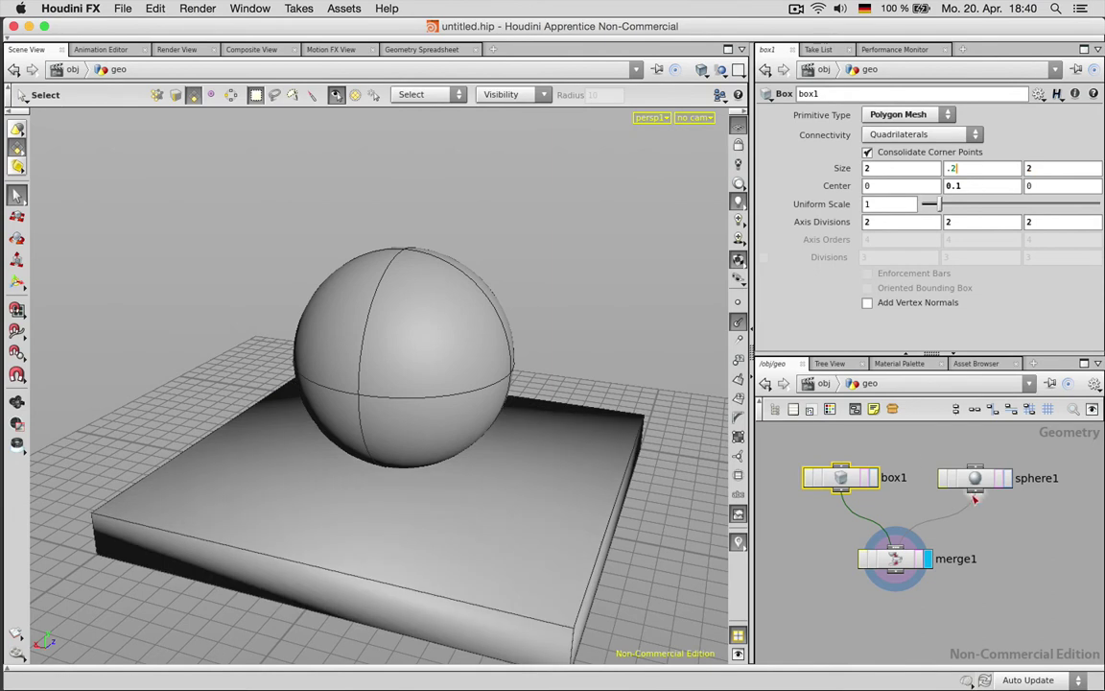
Step: Deselect box1 and orbit the view to inspect the sphere on the wider slab
click(1018, 550)
scroll(983, 489, down, 3)
scroll(988, 509, up, 4)
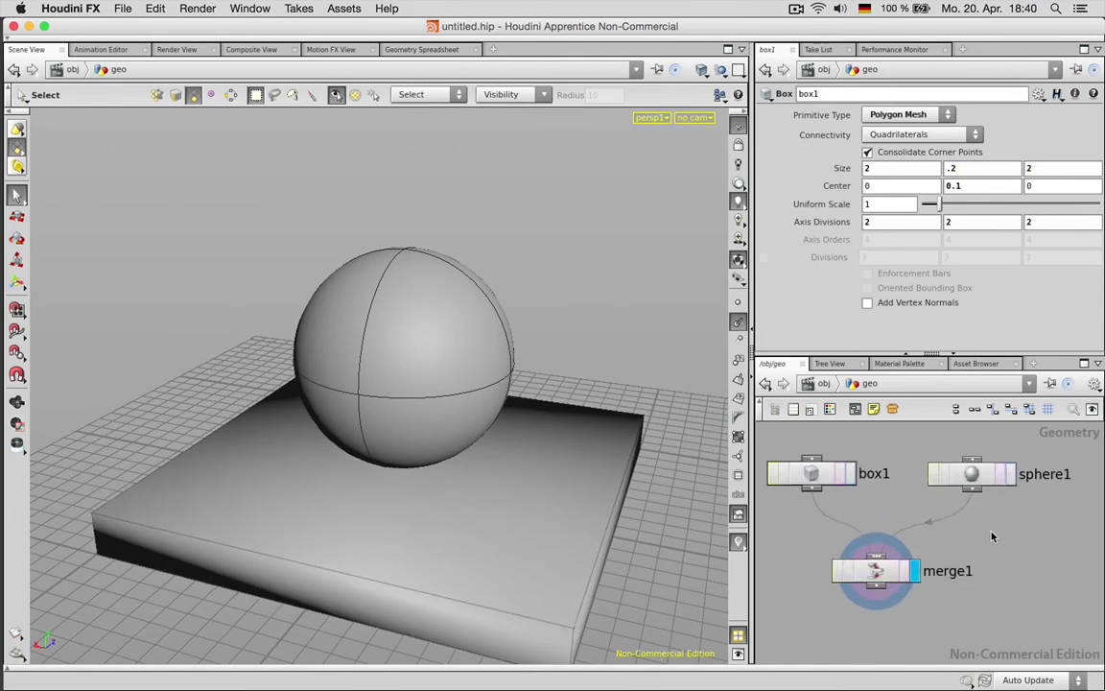
key(Escape)
drag(587, 436, 553, 483)
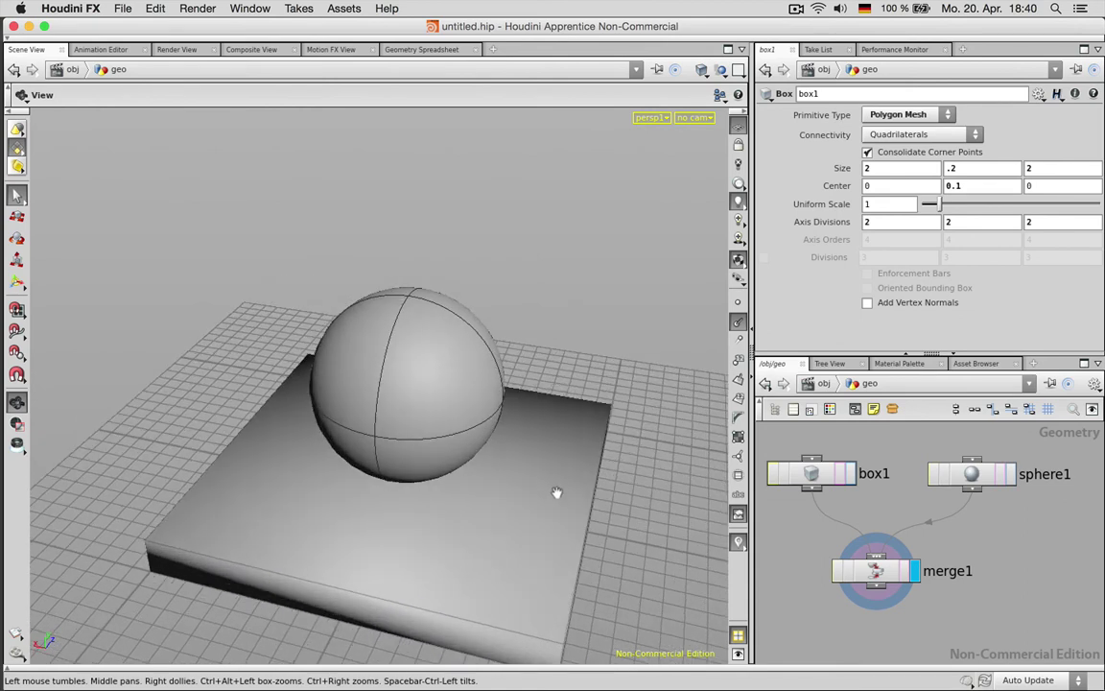
key(s)
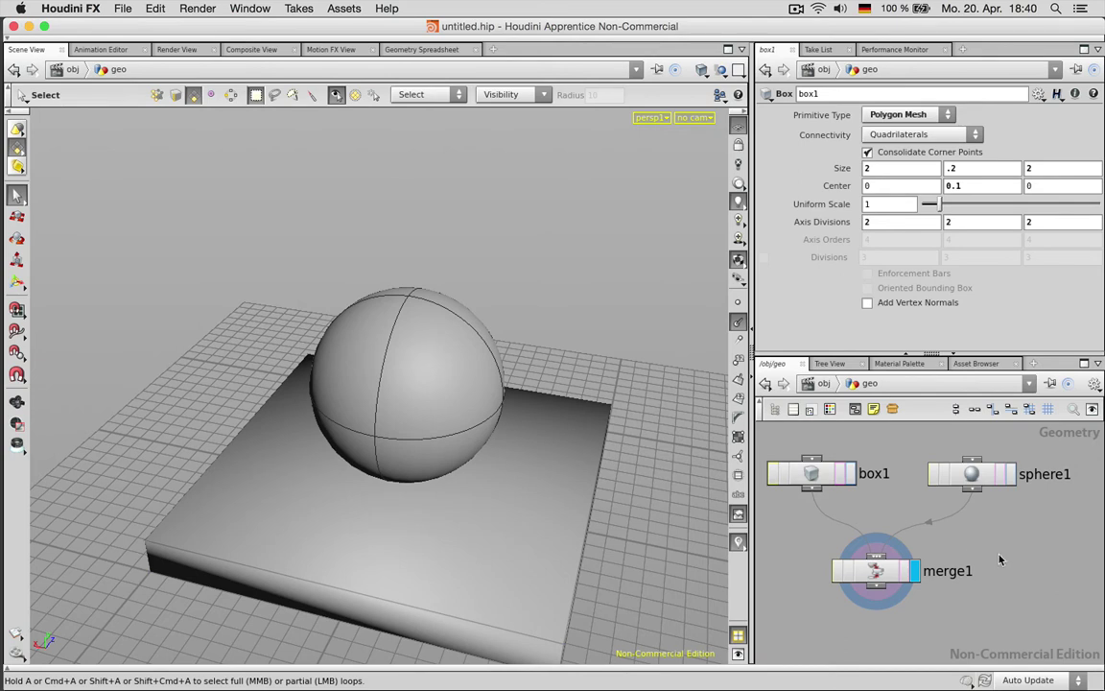
Step: Go up to /obj, nudge cam1's node, and pull the viewport back to show the camera
key(u)
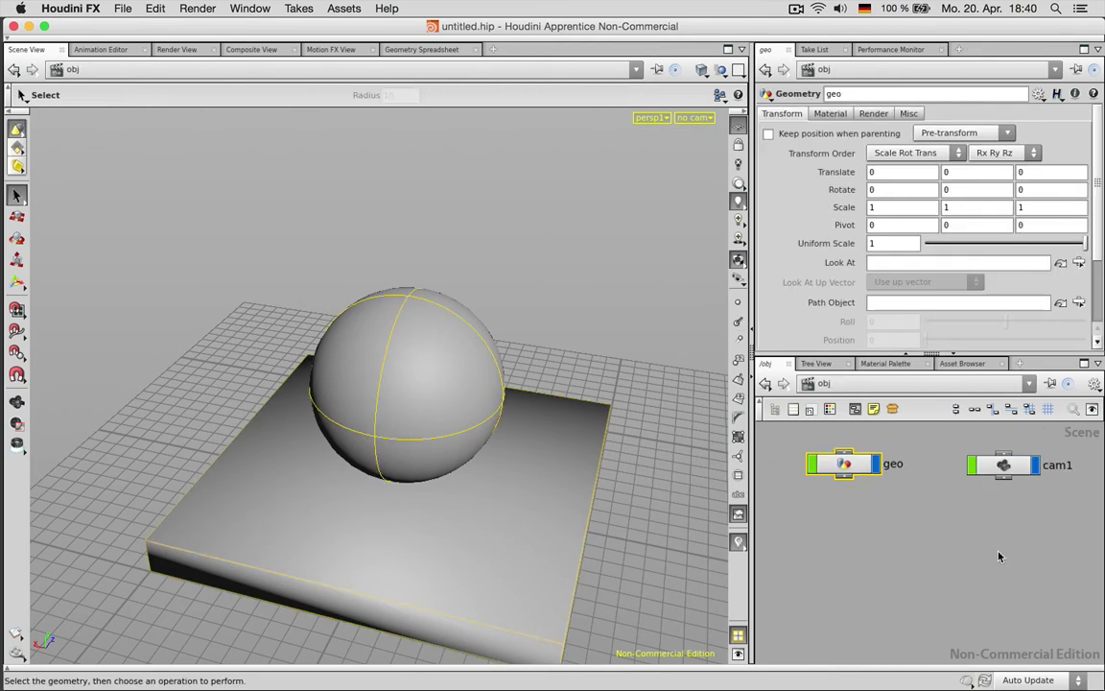
click(906, 556)
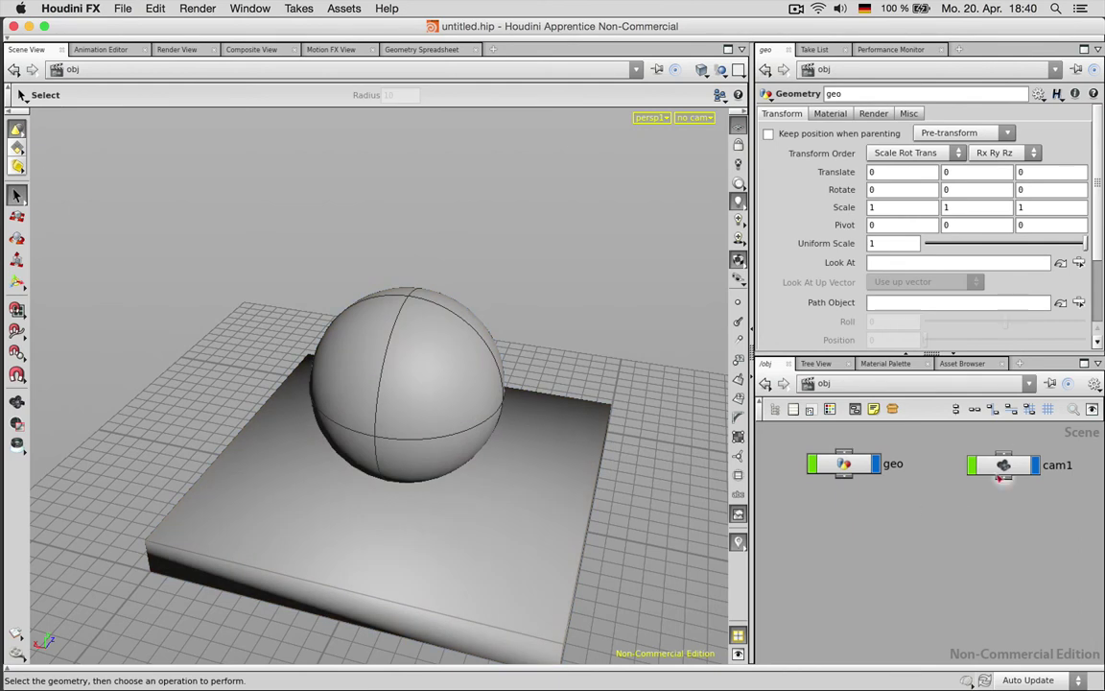
drag(1001, 476, 995, 475)
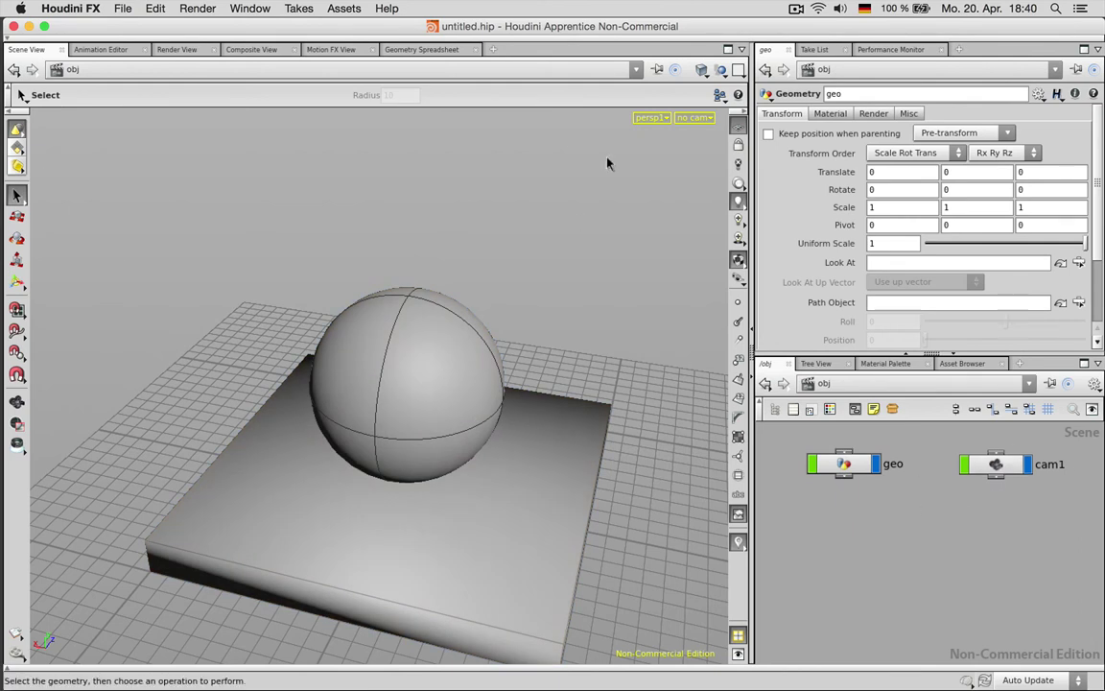
key(Escape)
scroll(545, 350, down, 5)
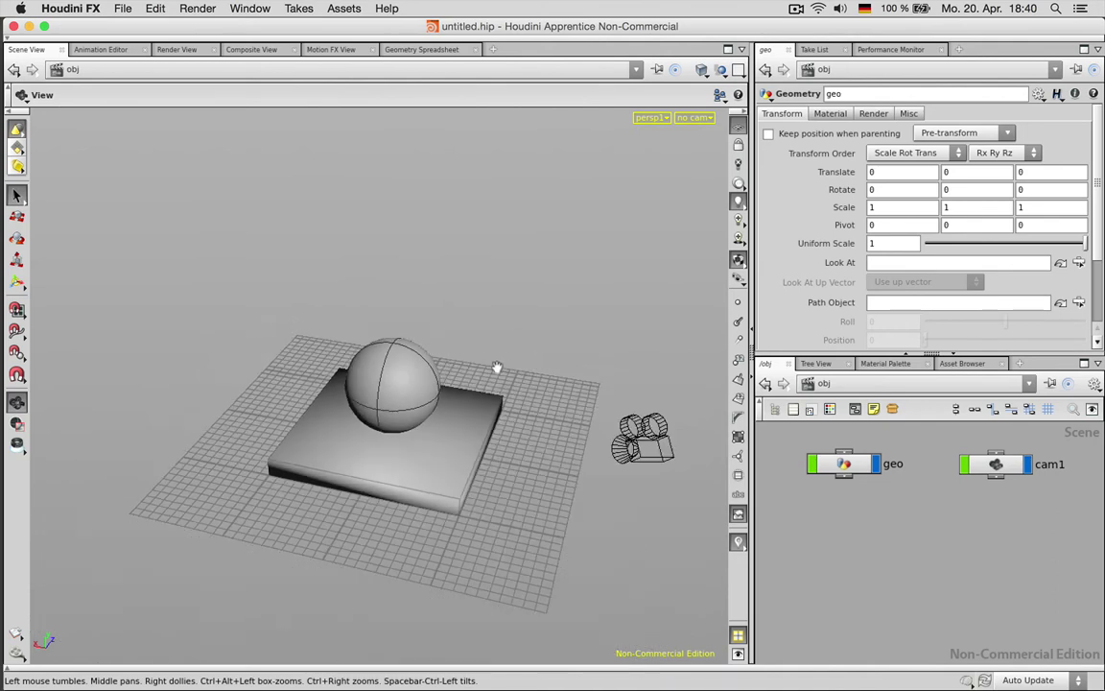
drag(496, 367, 590, 363)
key(s)
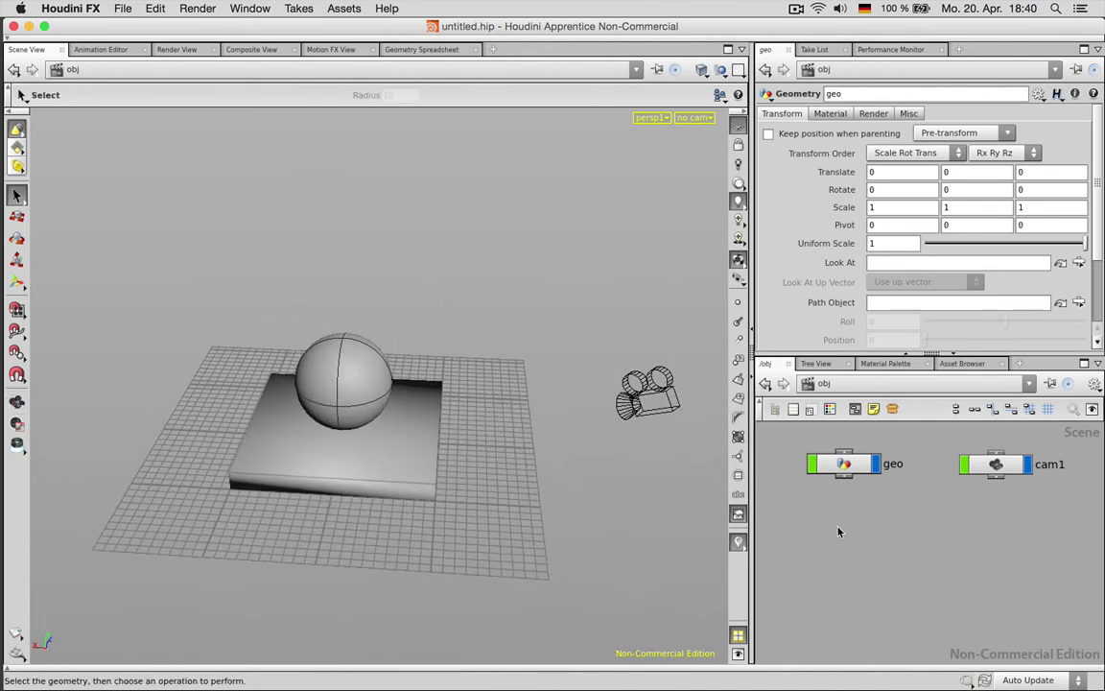
key(Tab)
Step: Create a Light node, hlight1, and raise its Translate Y to 2.7
text(li)
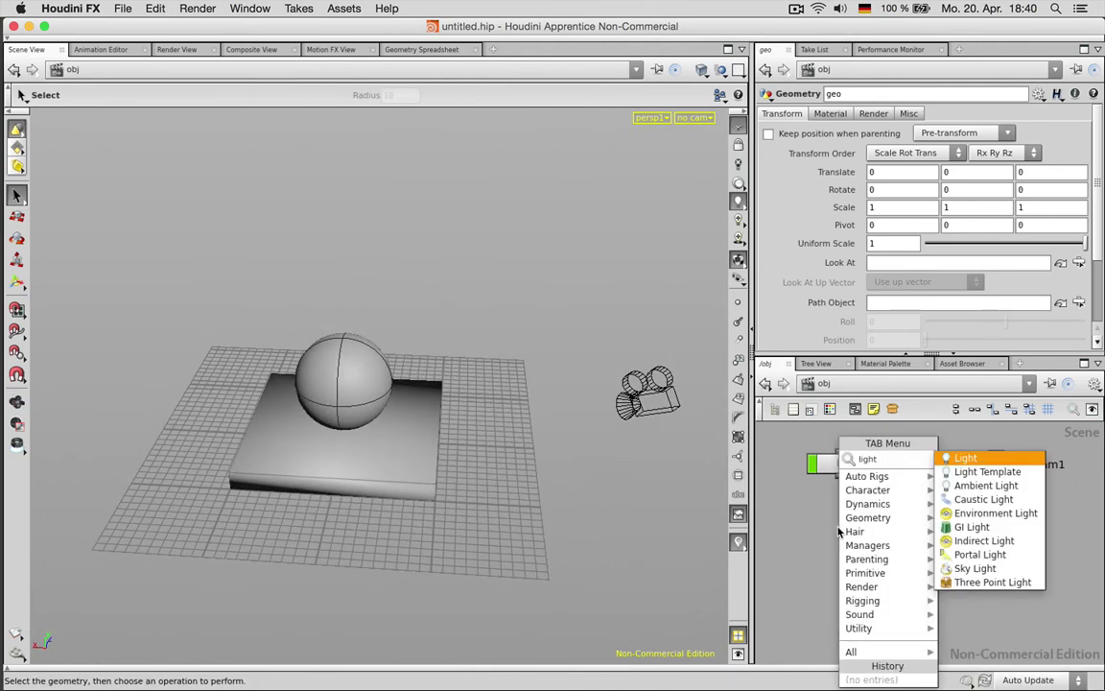
text(ght)
key(Return)
click(838, 527)
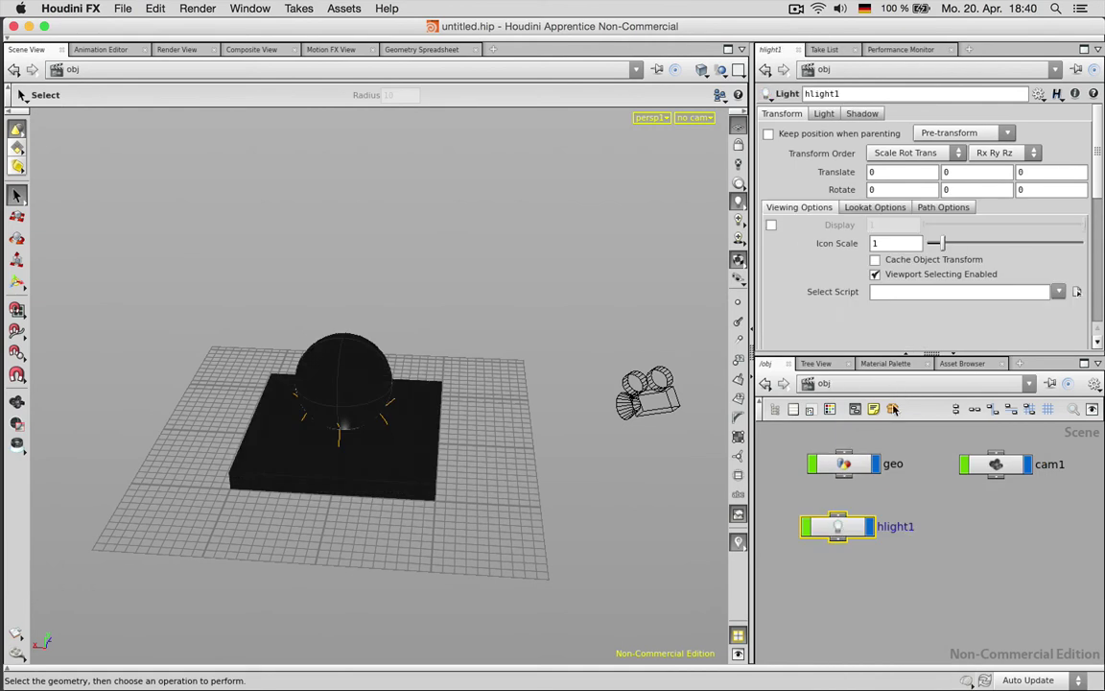
drag(854, 526, 861, 520)
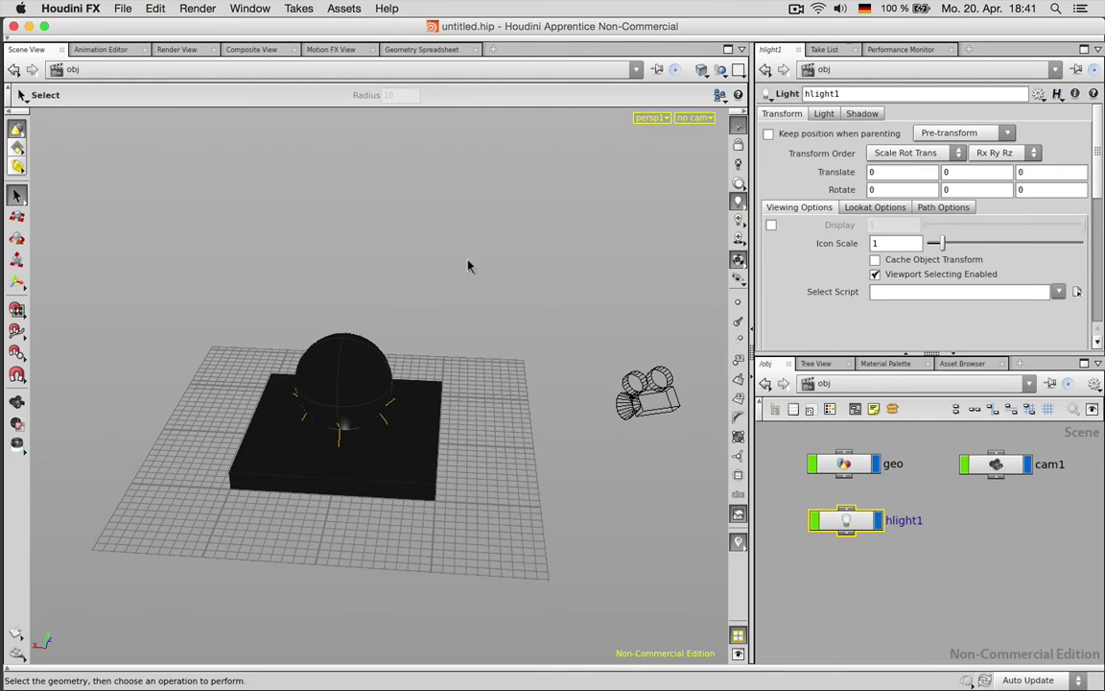
middle_drag(960, 172, 969, 171)
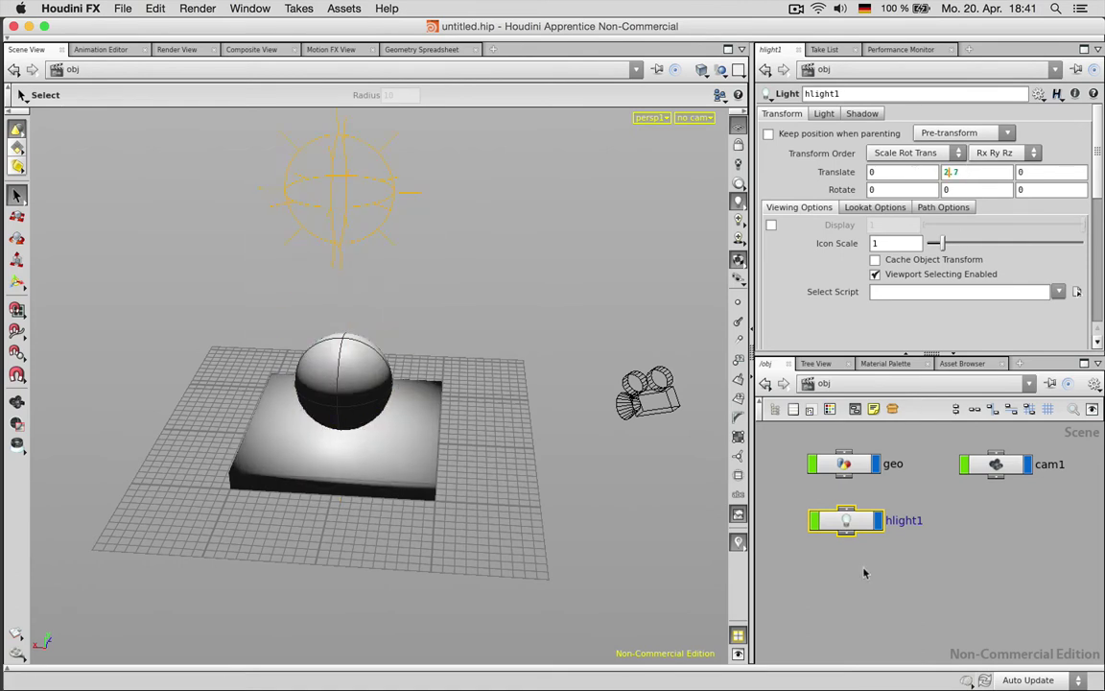
click(863, 572)
Step: Move hlight1 sideways in the viewport to 0.748563, 2.7, -1.62199
click(16, 216)
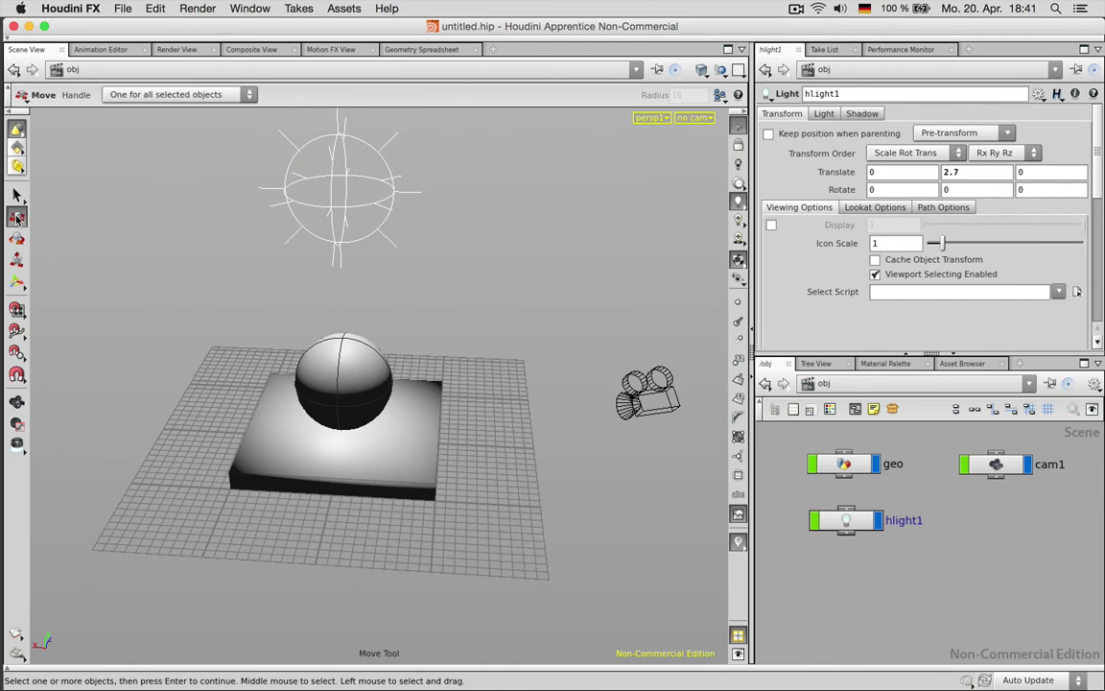
click(273, 165)
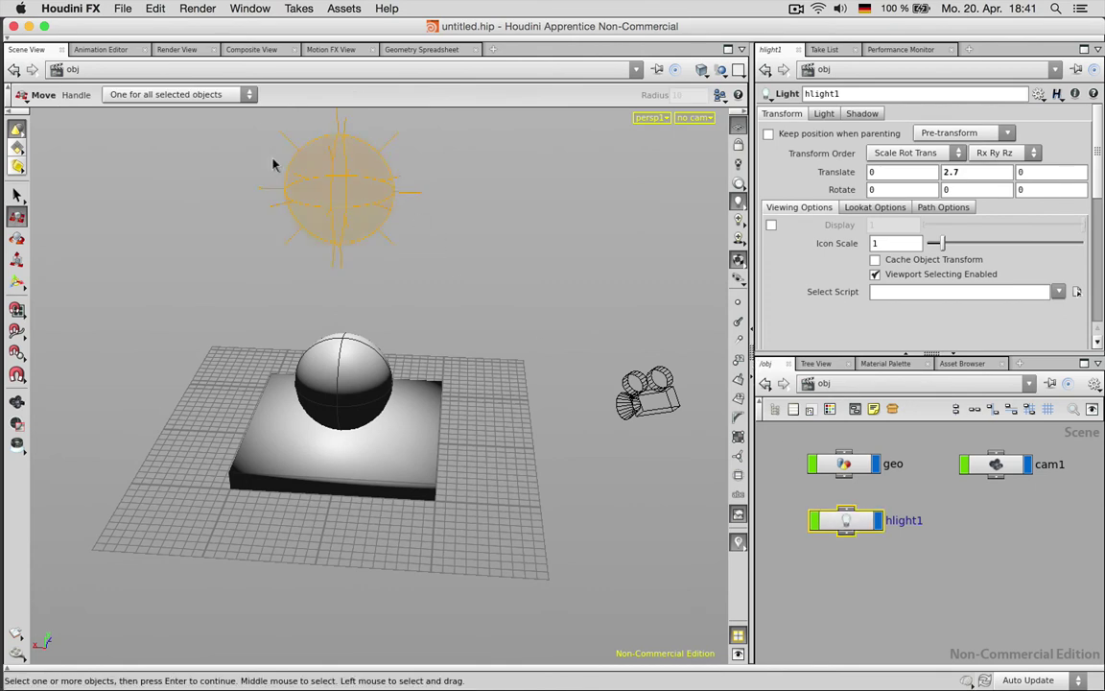
drag(347, 195, 159, 247)
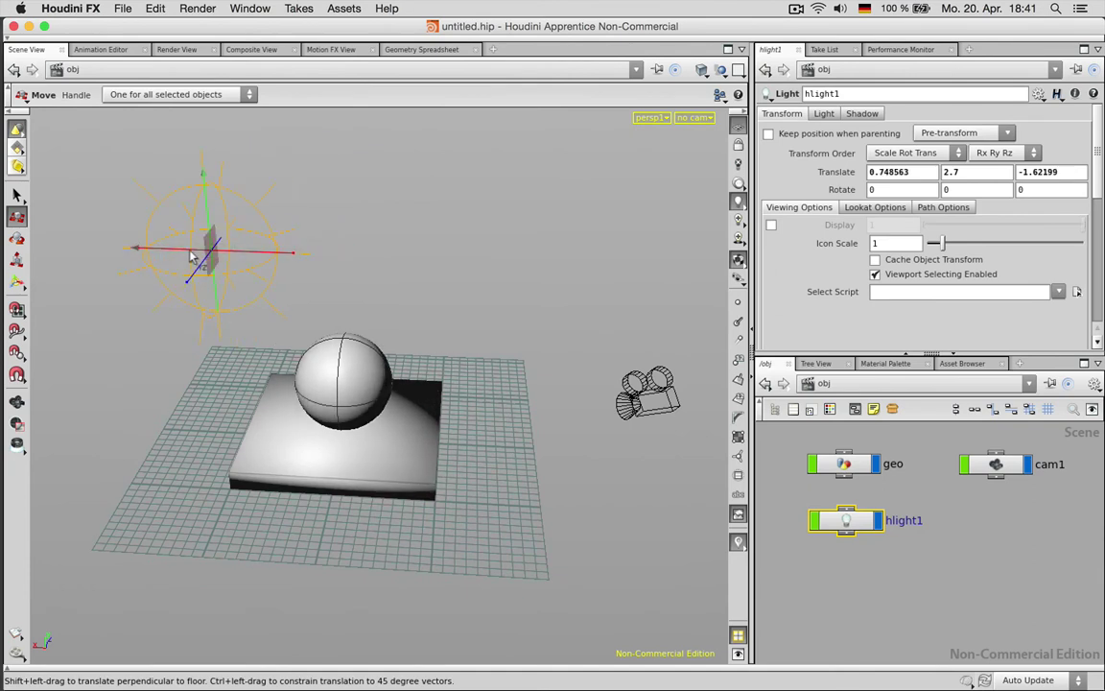
key(s)
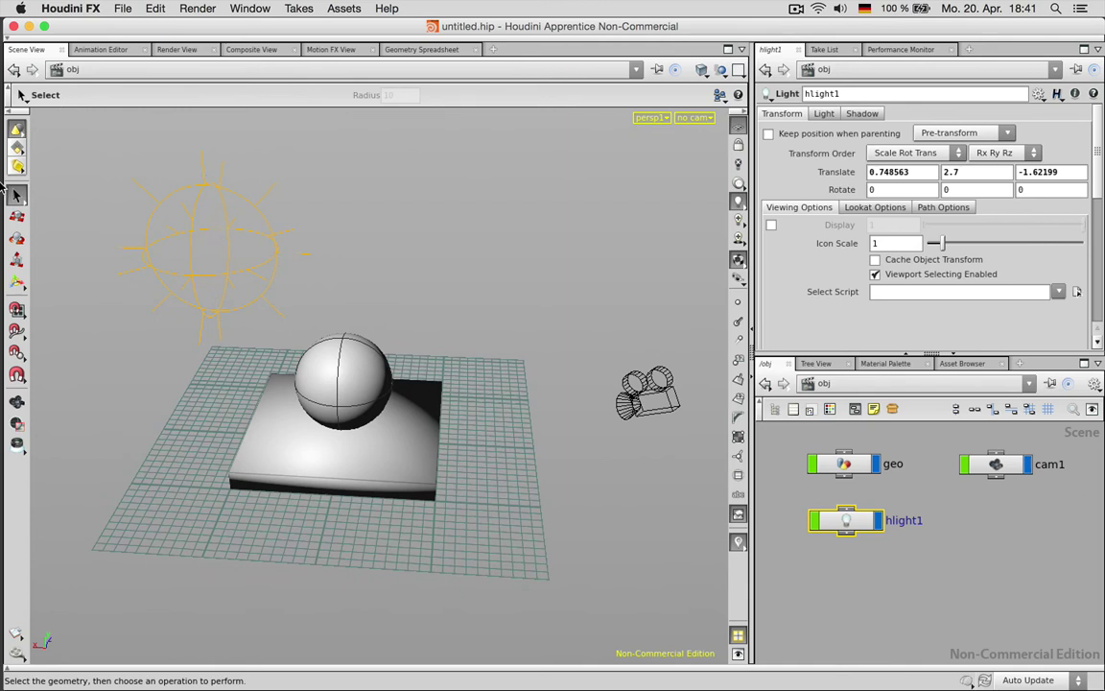
click(768, 524)
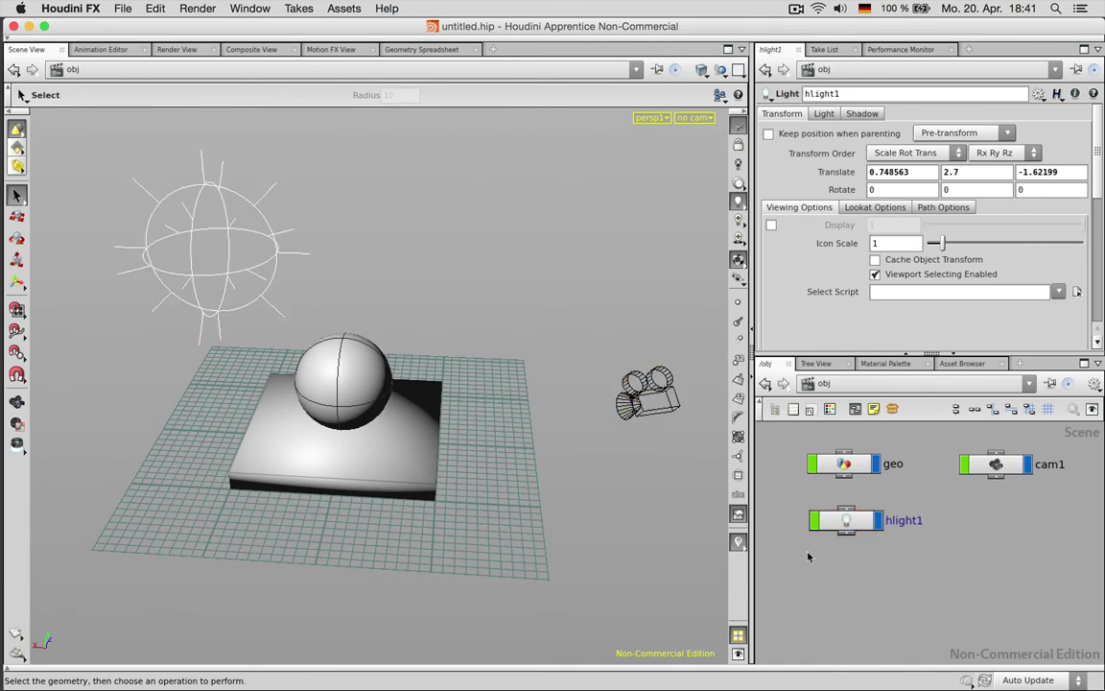
Step: Look through cam1, lock it to the view, and reframe the sphere and box
click(698, 119)
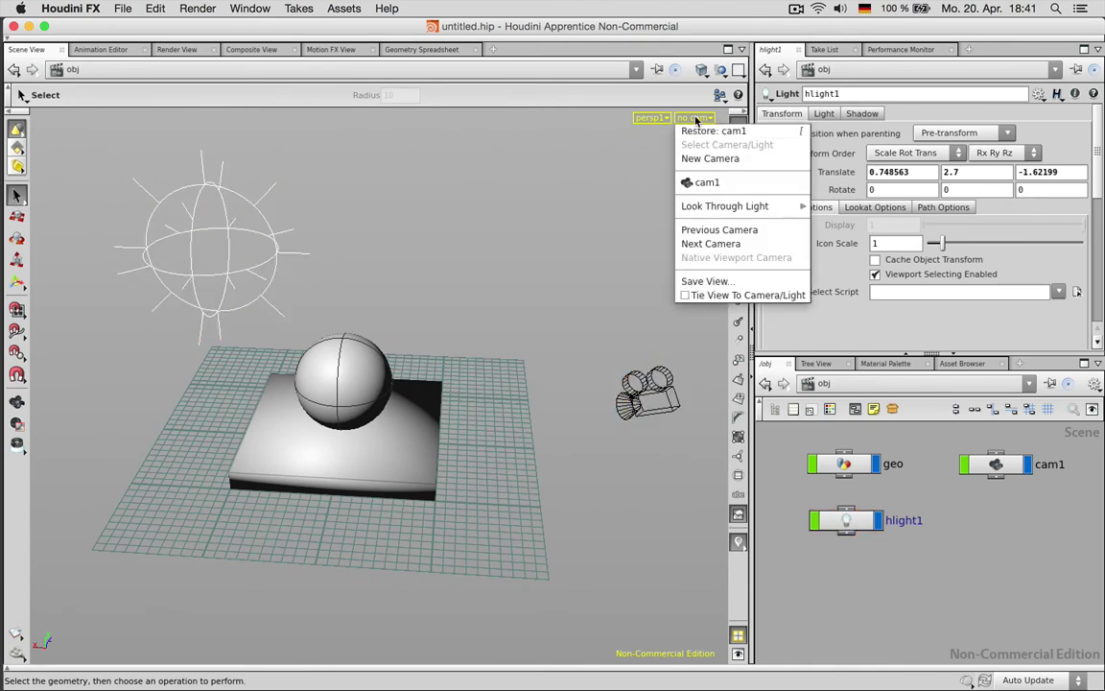
click(699, 178)
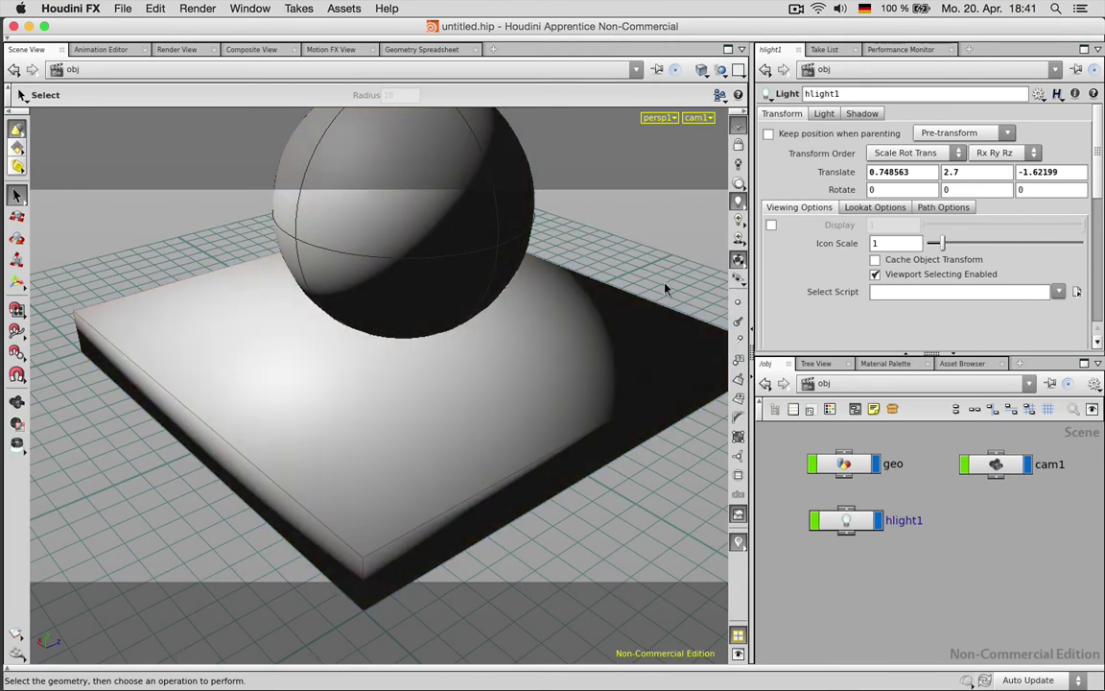
click(738, 148)
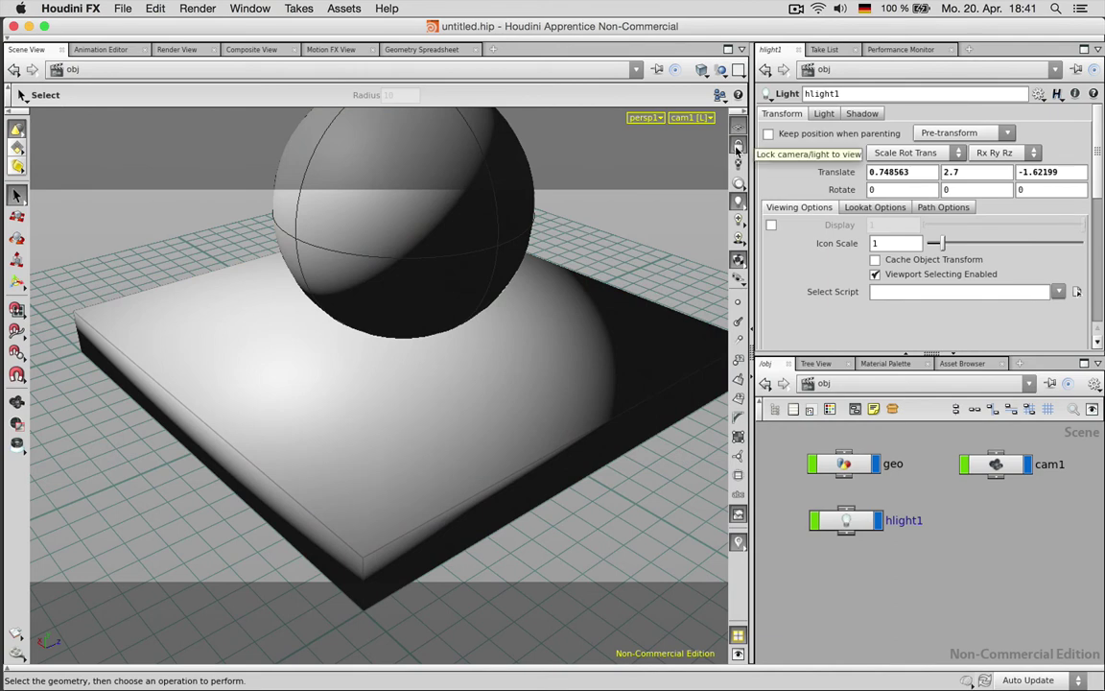
key(Escape)
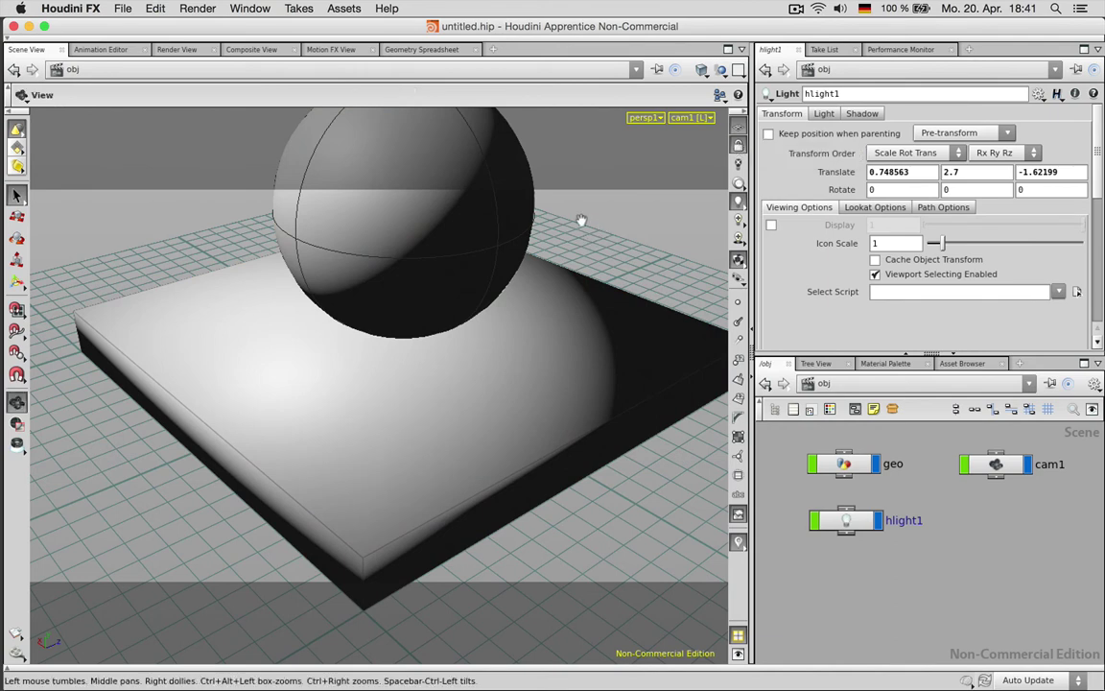
drag(584, 222, 584, 403)
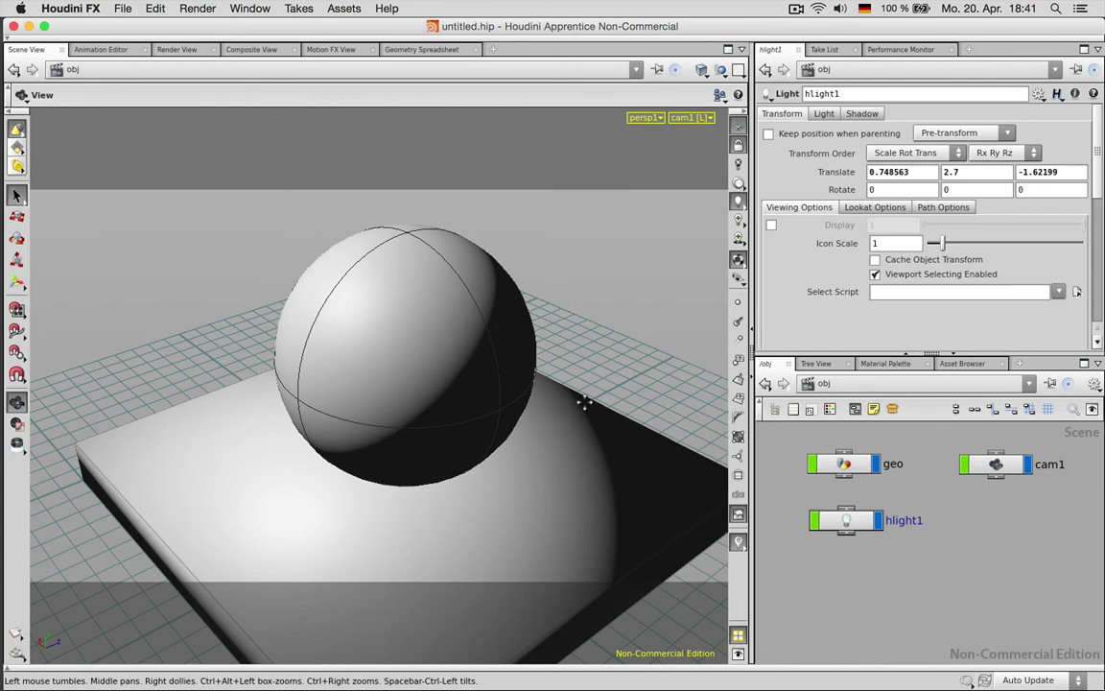
key(s)
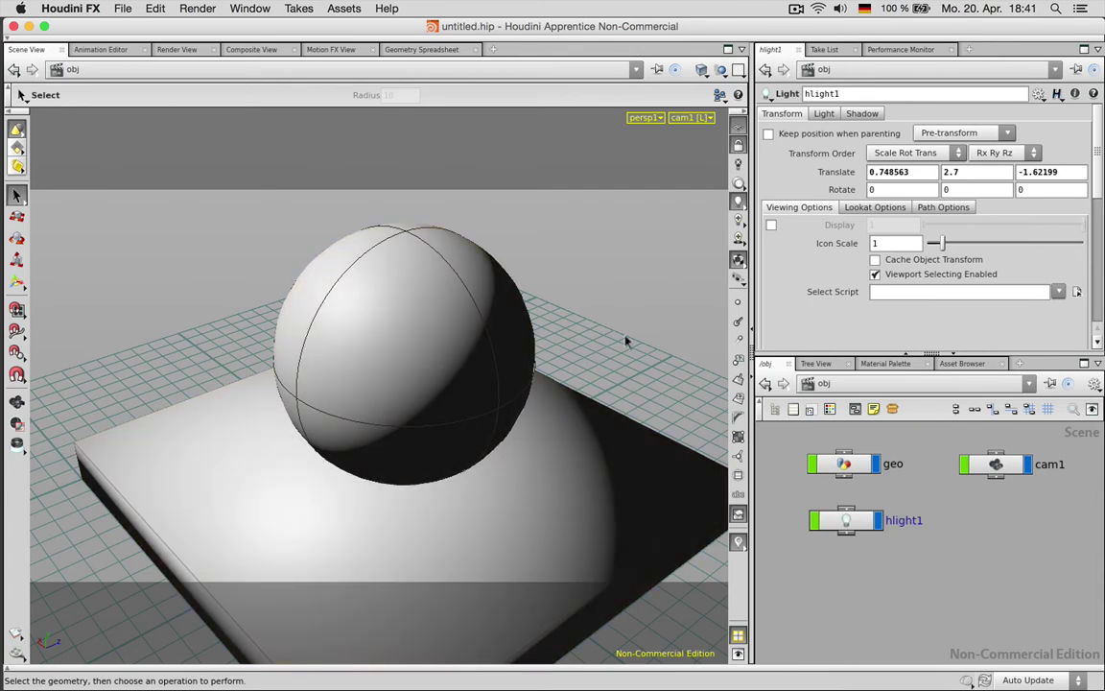
Step: Place a ROP Network node, ropnet1, and go inside it
key(Tab)
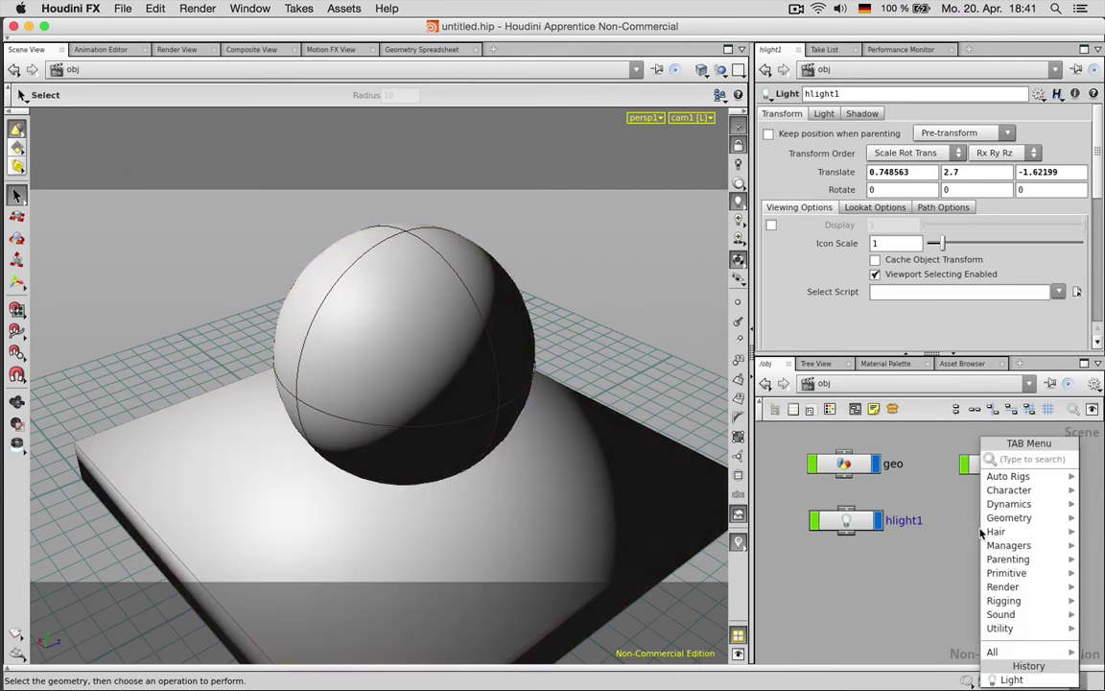
text(rop)
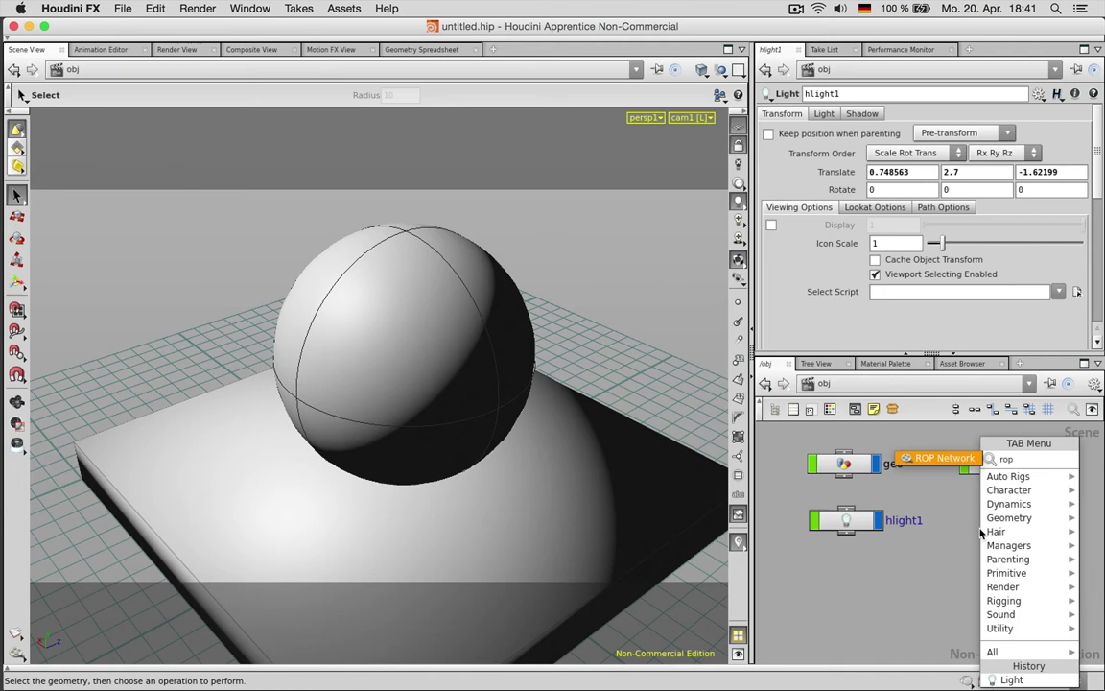
key(Return)
click(981, 533)
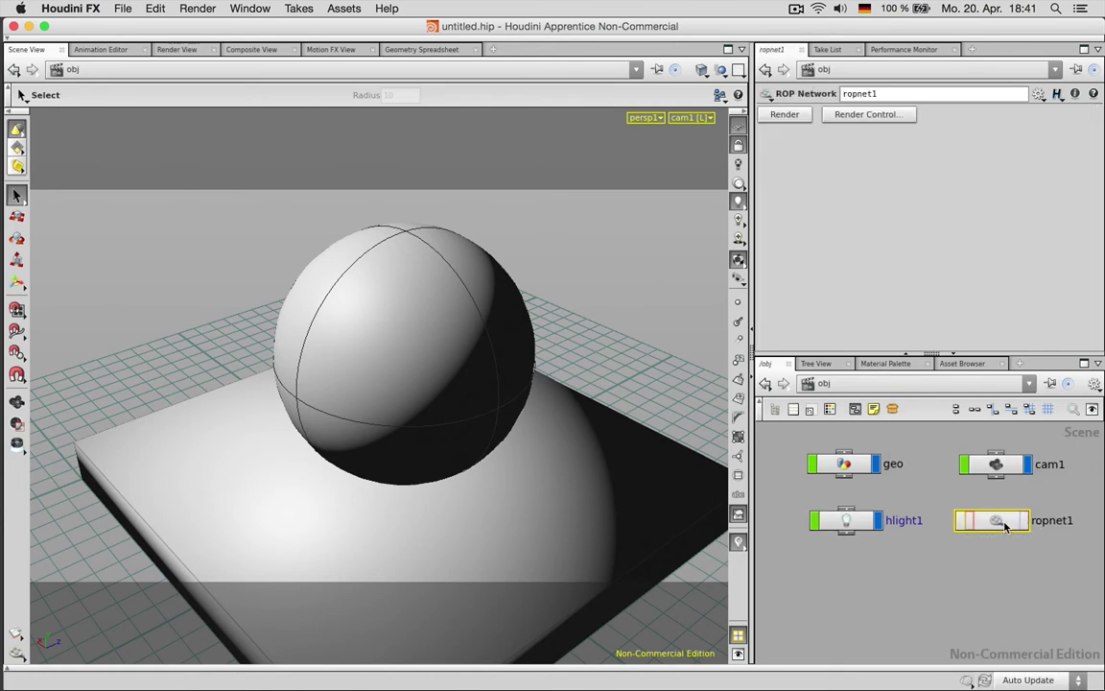
double_click(980, 515)
Step: Add a Mantra render node, mantra1, inside ropnet1
key(Tab)
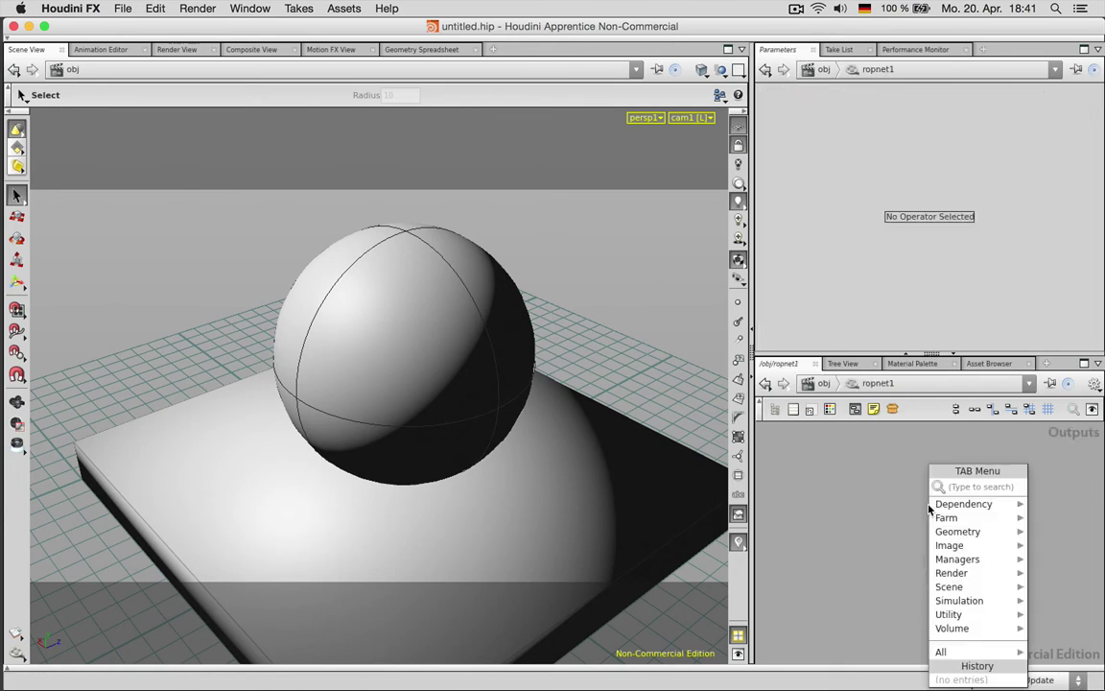
text(mantr)
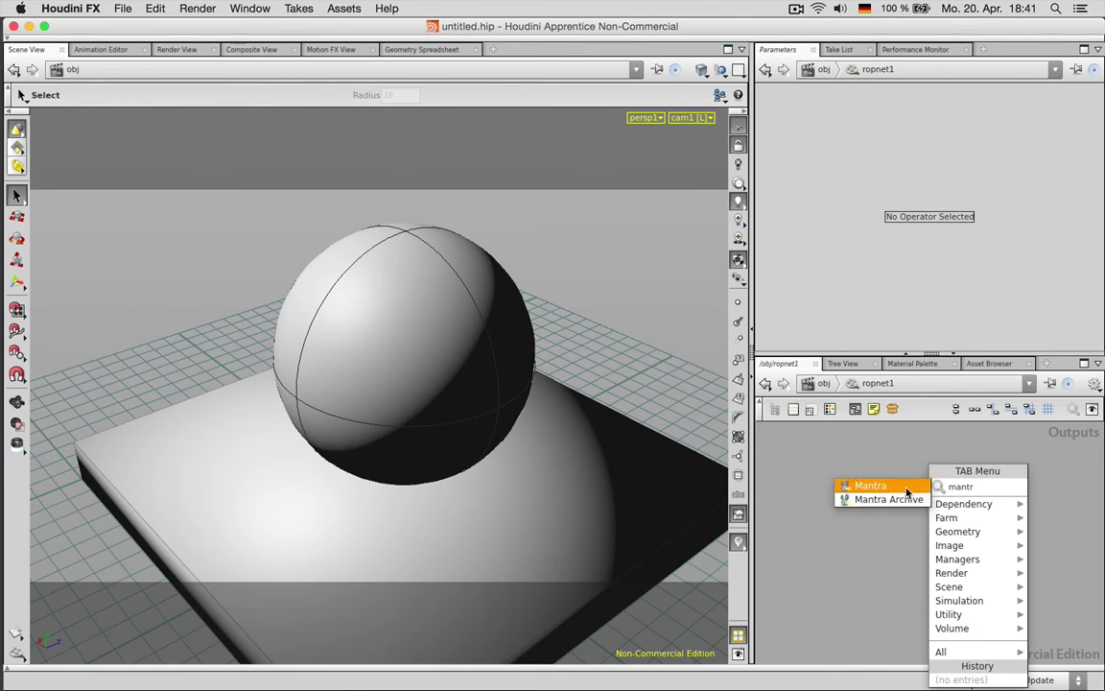
click(906, 486)
click(904, 477)
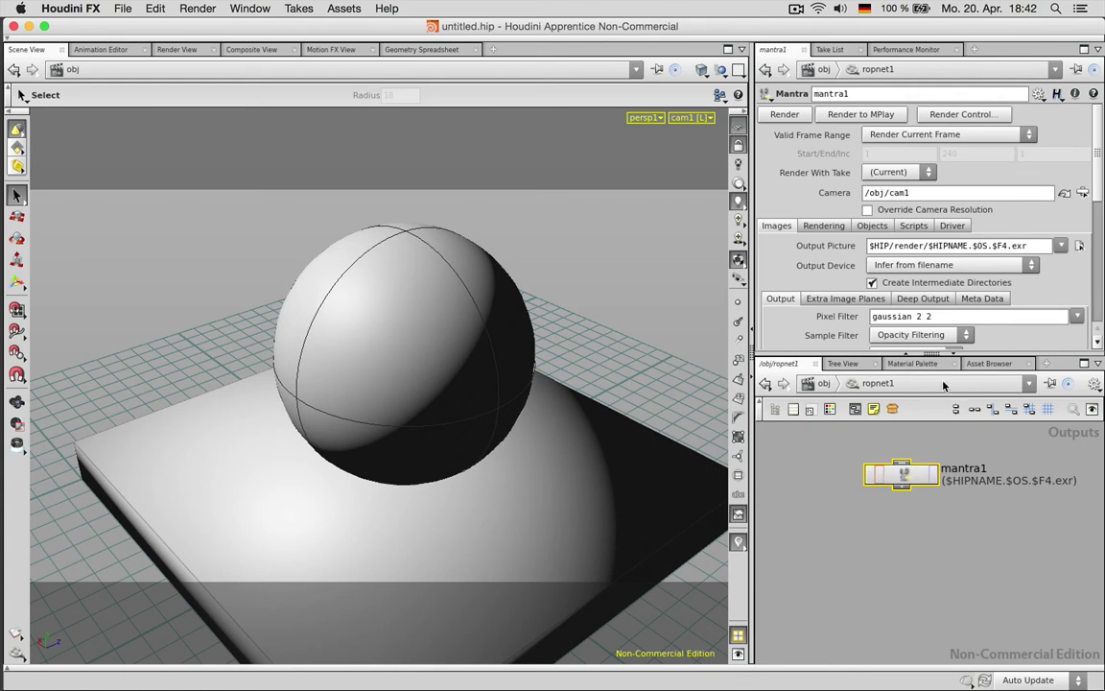
Step: Switch to Render View using /obj/ropnet1/mantra1 as renderer and /obj/cam1 as camera
click(173, 51)
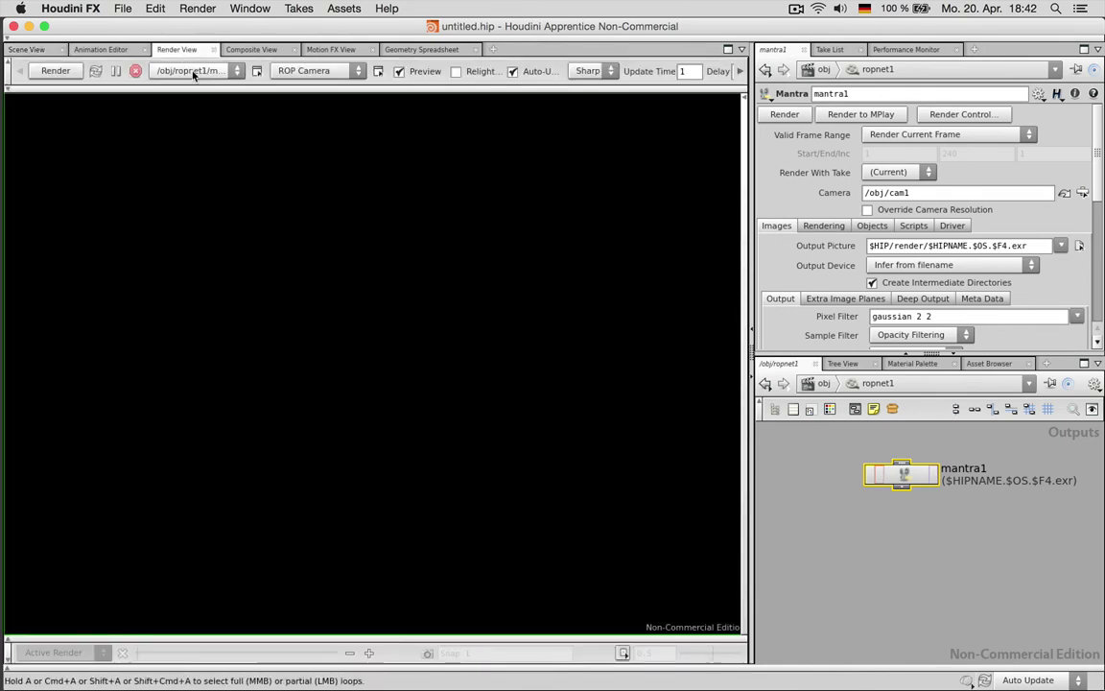
click(192, 72)
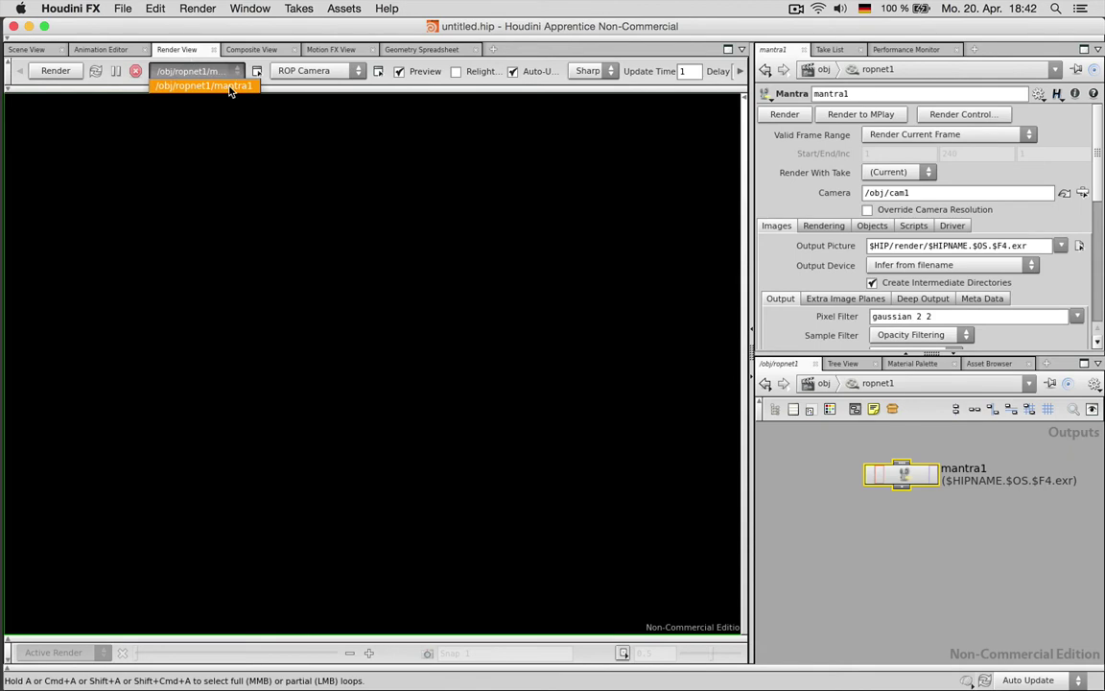
click(229, 87)
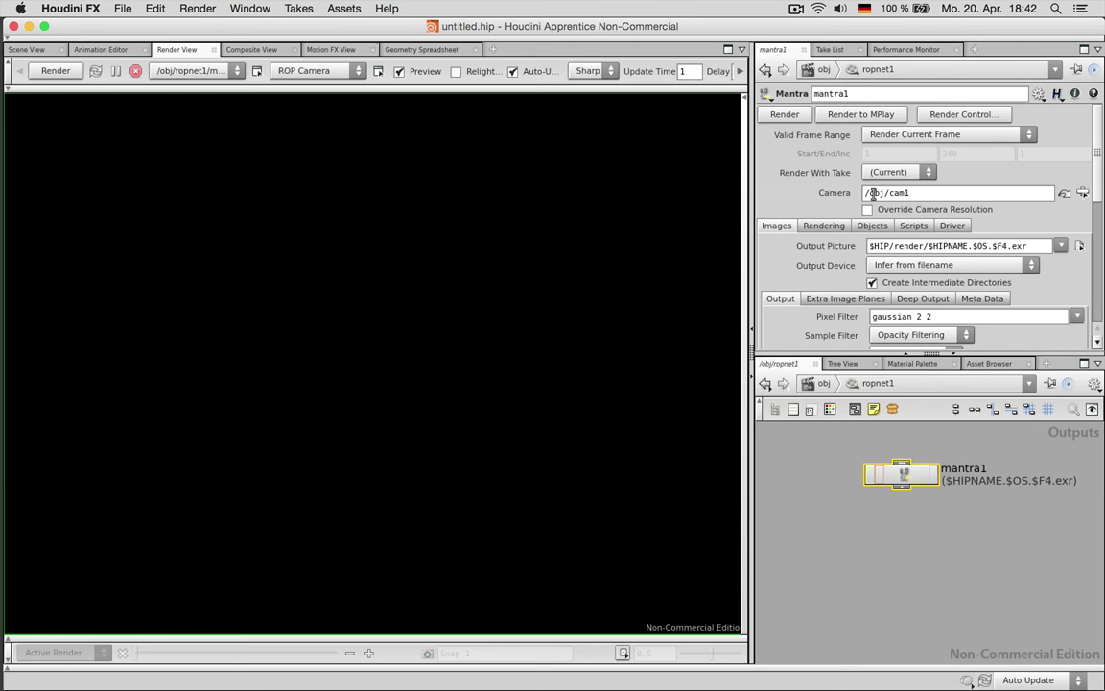
click(1083, 196)
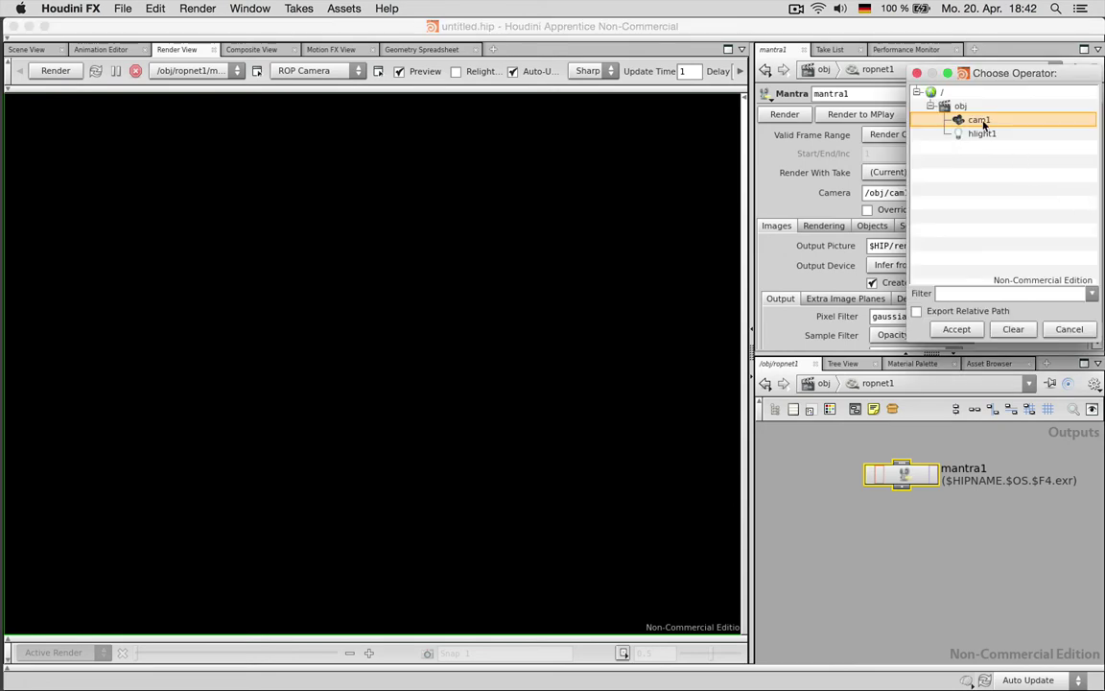
click(982, 329)
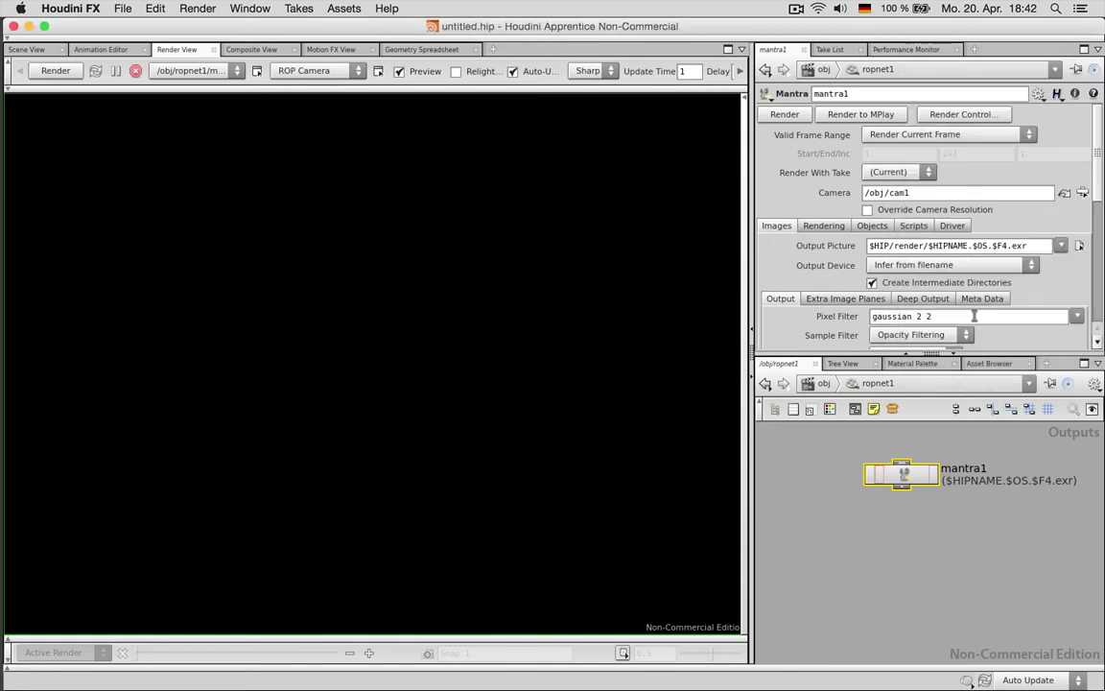
Step: Render the scene at 1280x720 with mantra1, then return to the Scene View
click(55, 71)
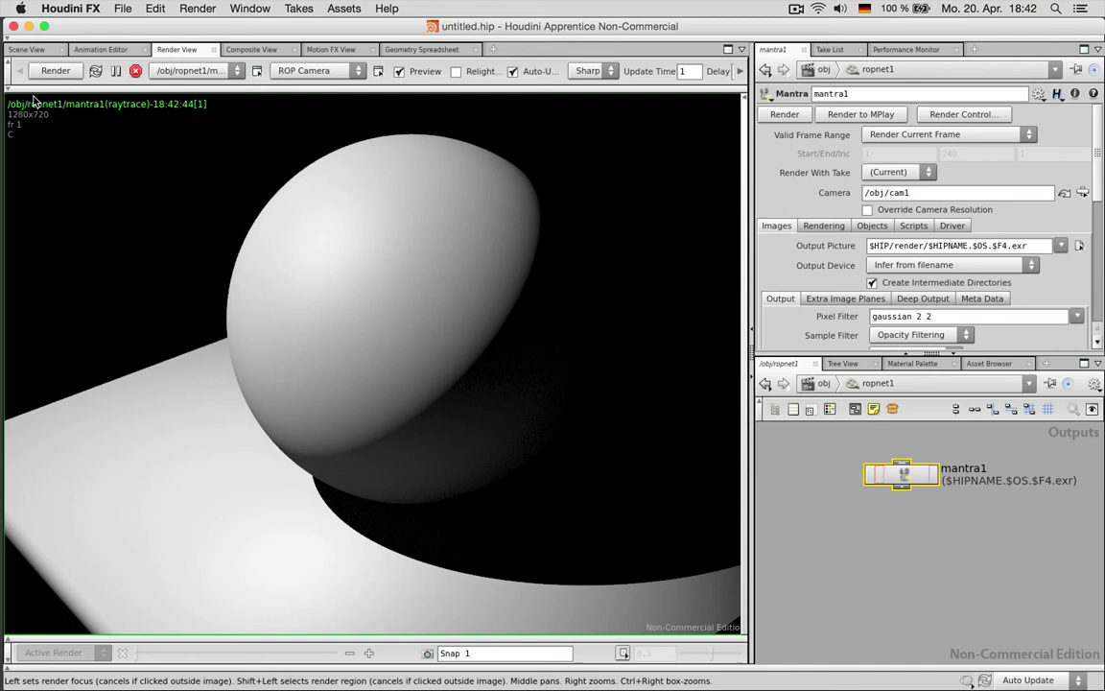
click(34, 49)
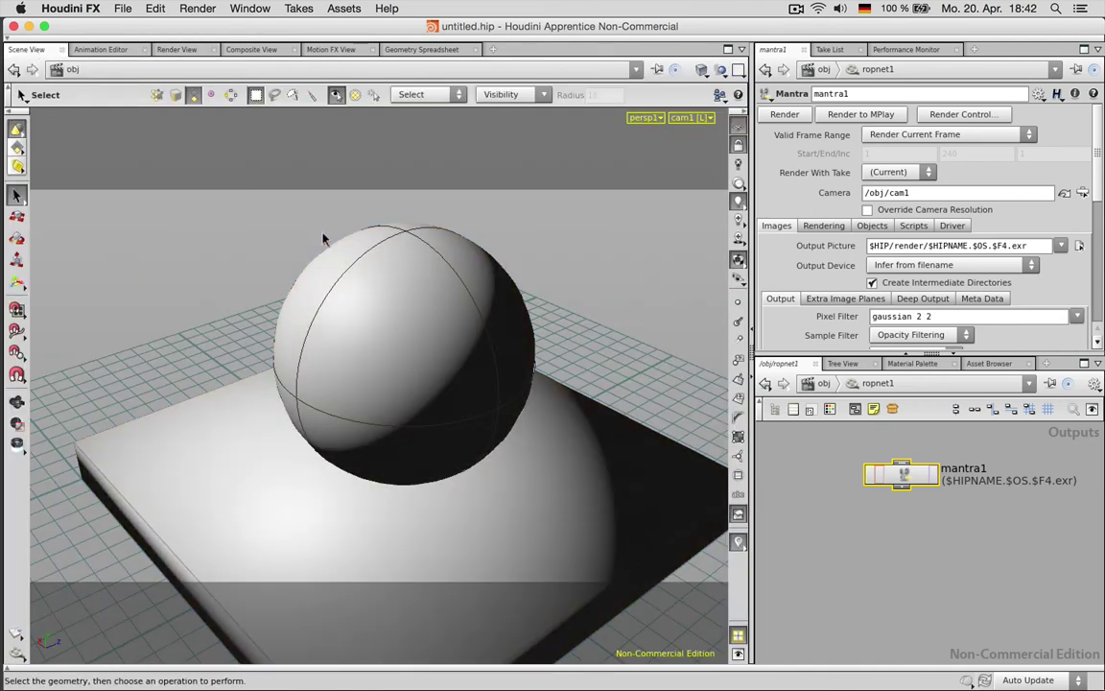
Step: Return to /obj, show the Render View, and open cam1's View parameters
key(u)
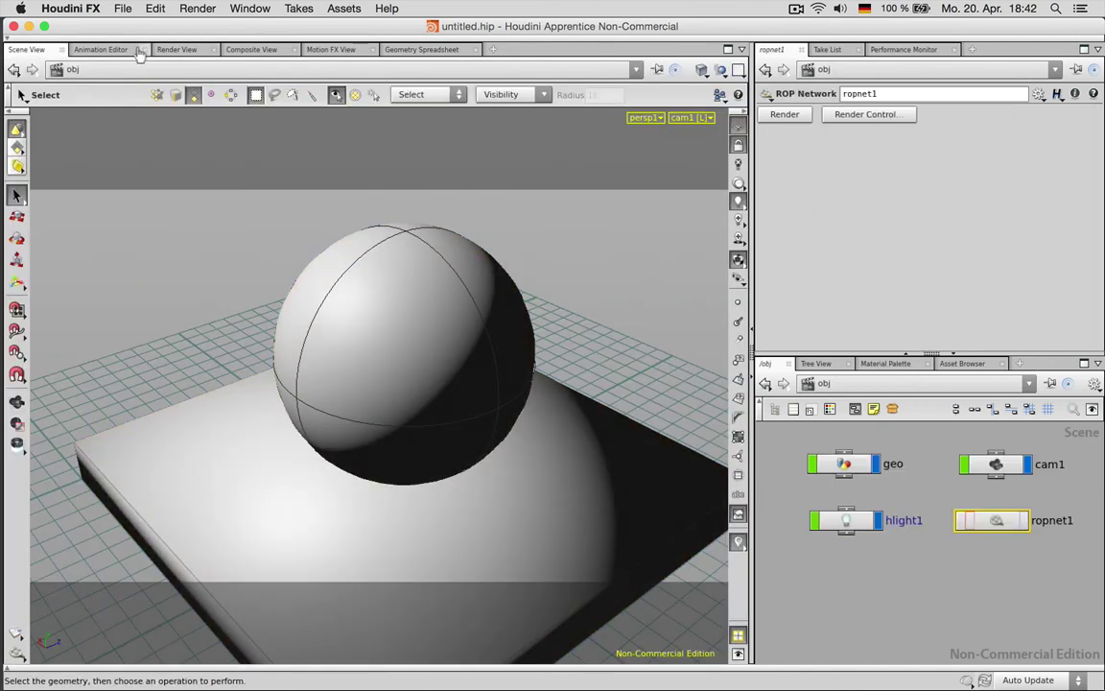
click(178, 50)
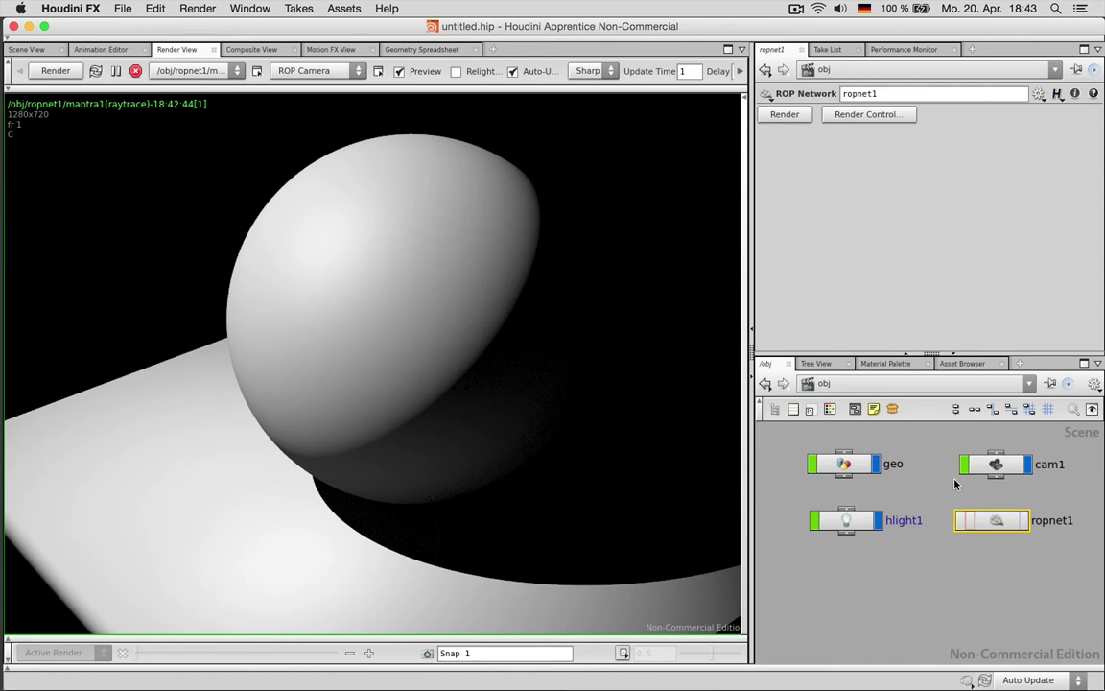
click(999, 465)
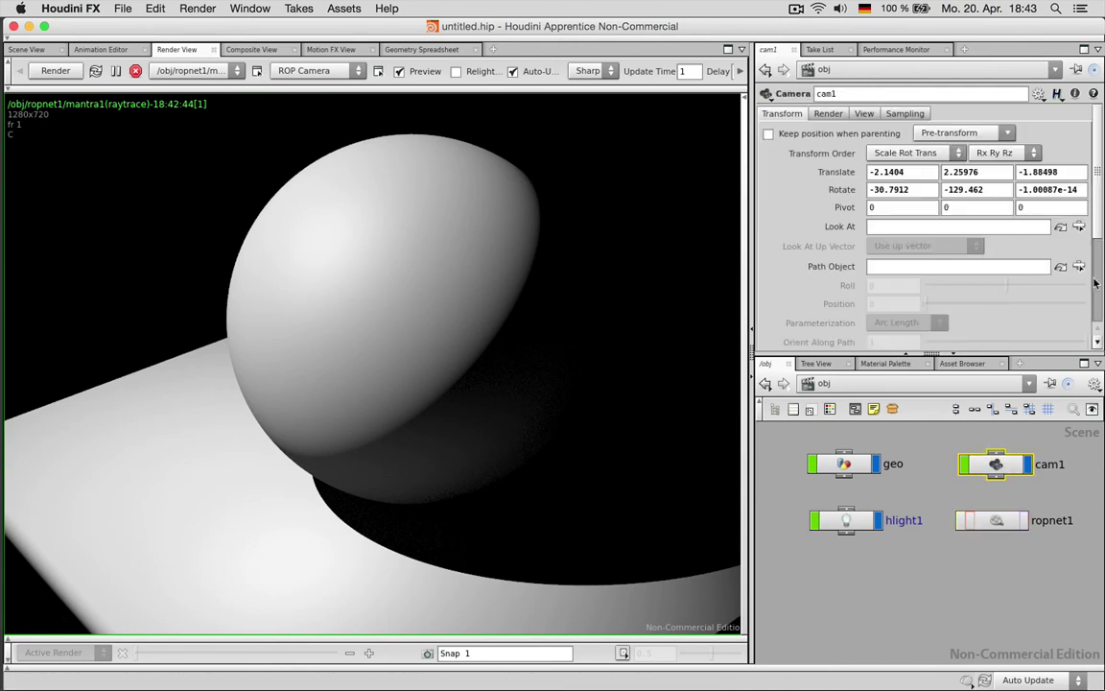
click(865, 115)
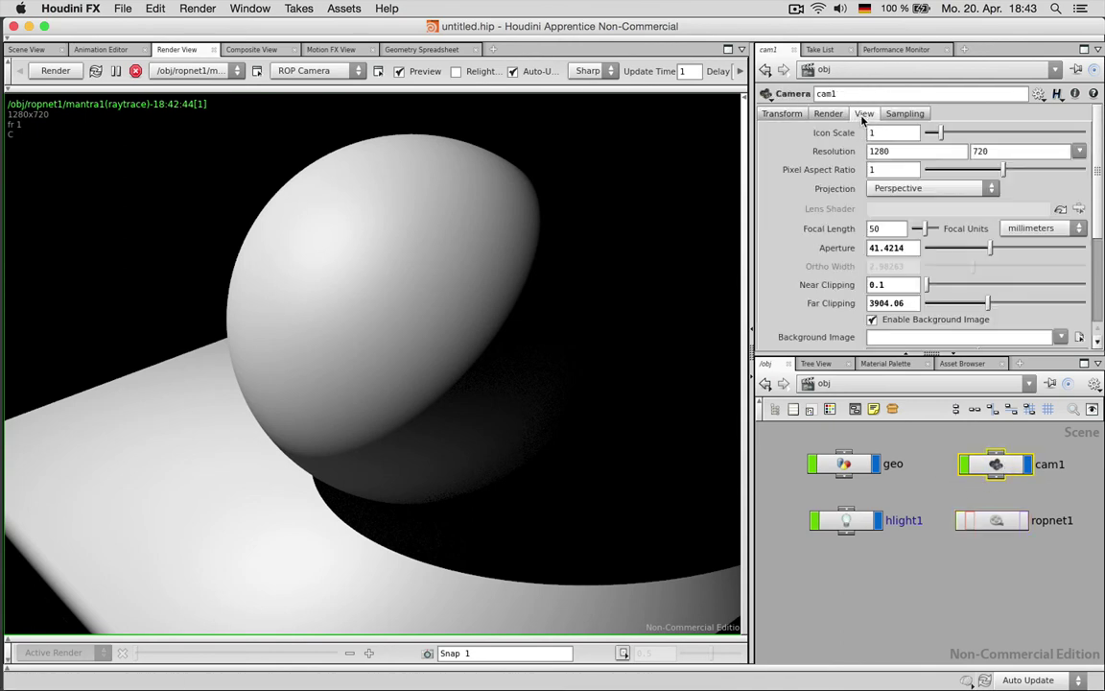
Step: Set cam1's resolution to 600 x 600 and its focal length to 80
double_click(897, 150)
text(600)
key(Tab)
text(600)
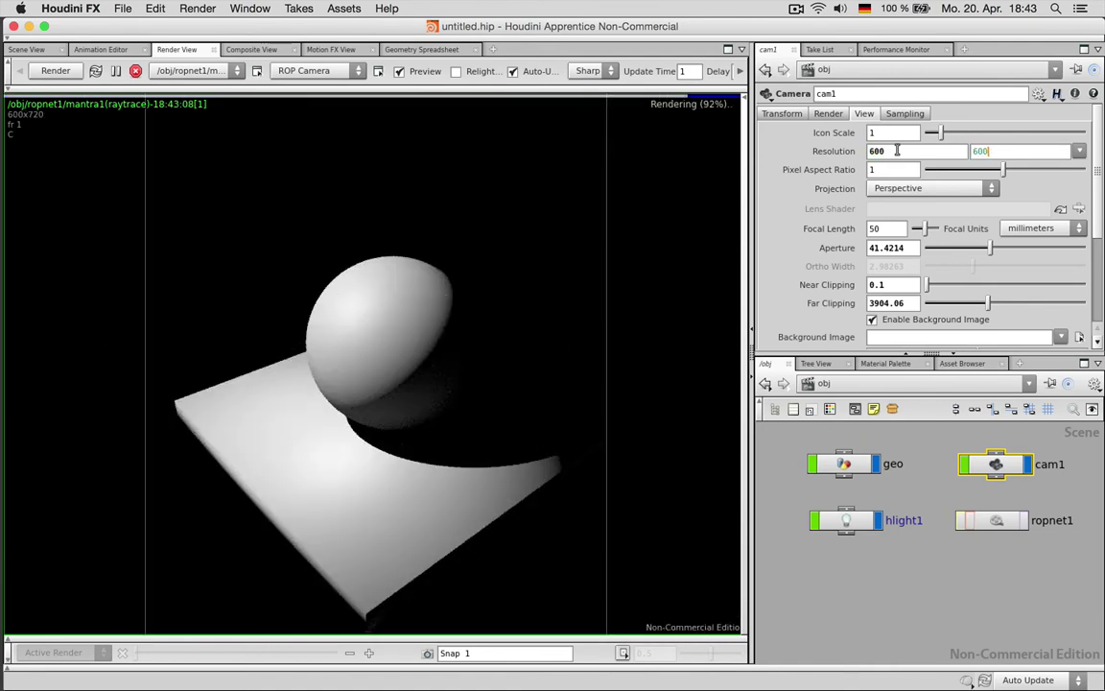
key(Return)
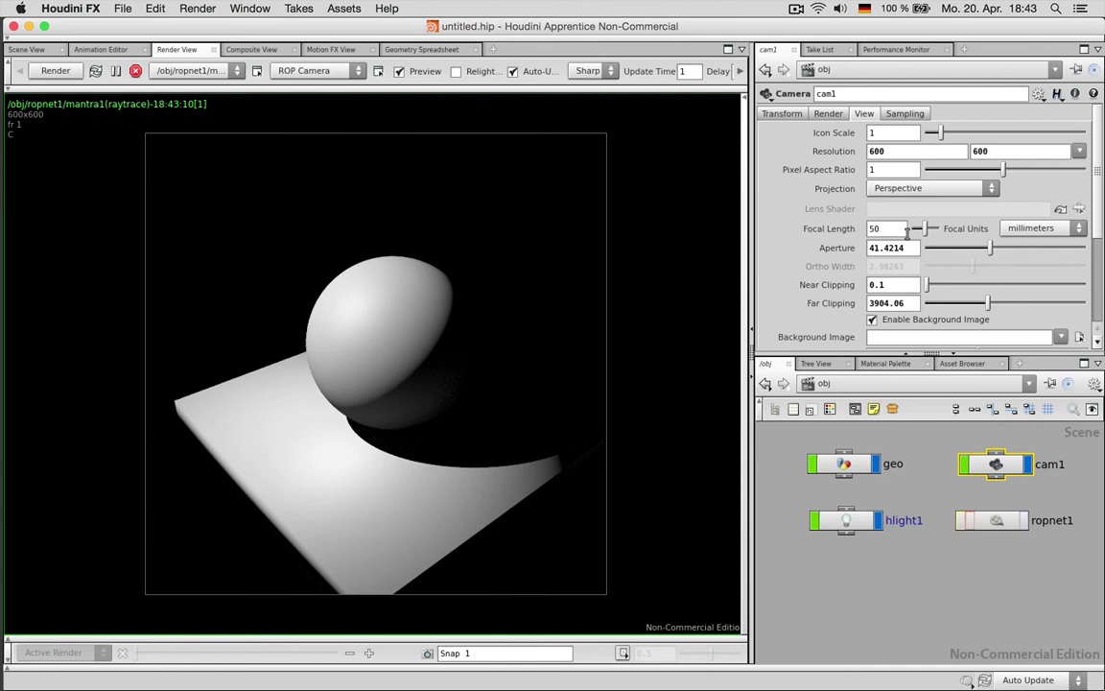
double_click(890, 228)
text(80)
key(Return)
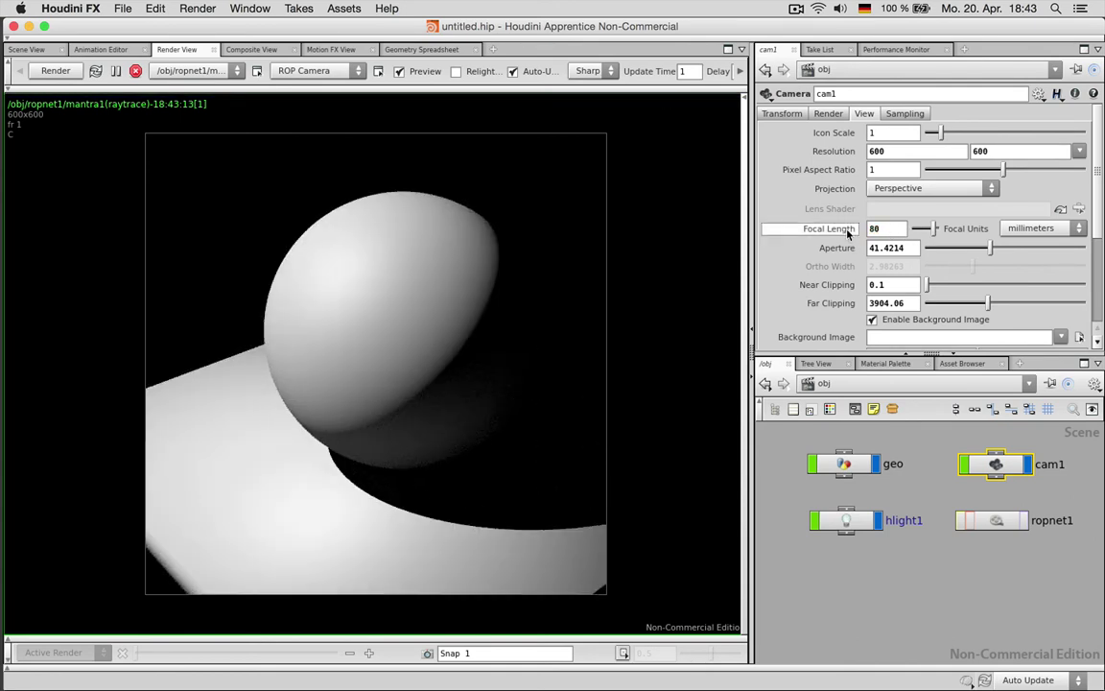
Step: Change the resolution width to 800 and lower the focal length to 63
double_click(876, 151)
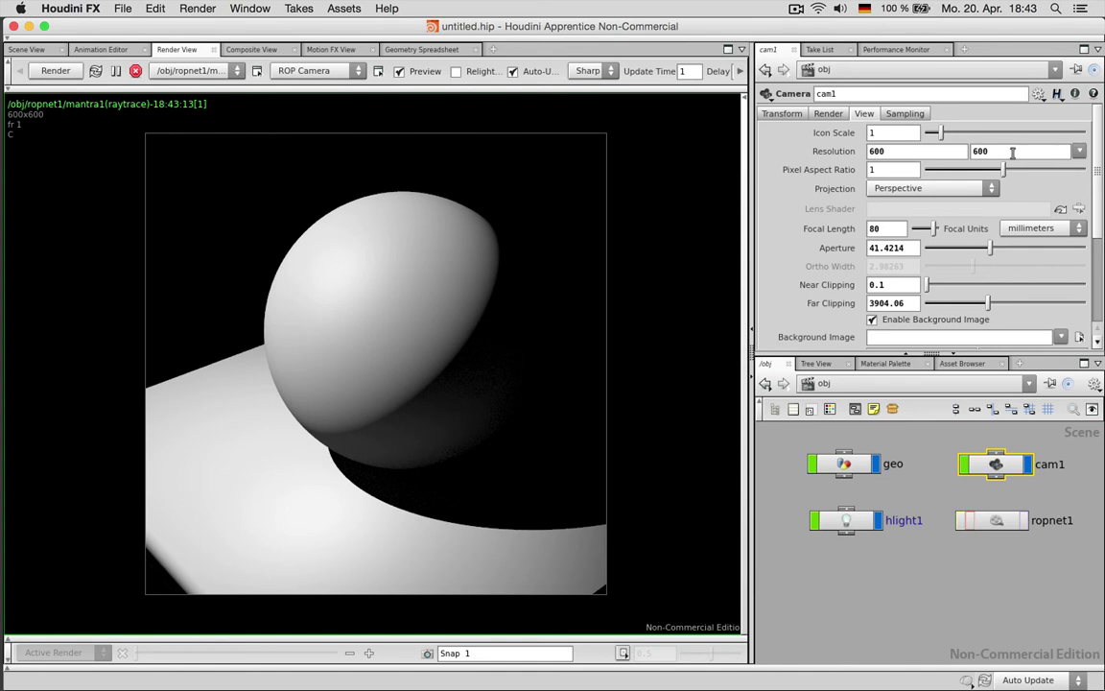
text(800)
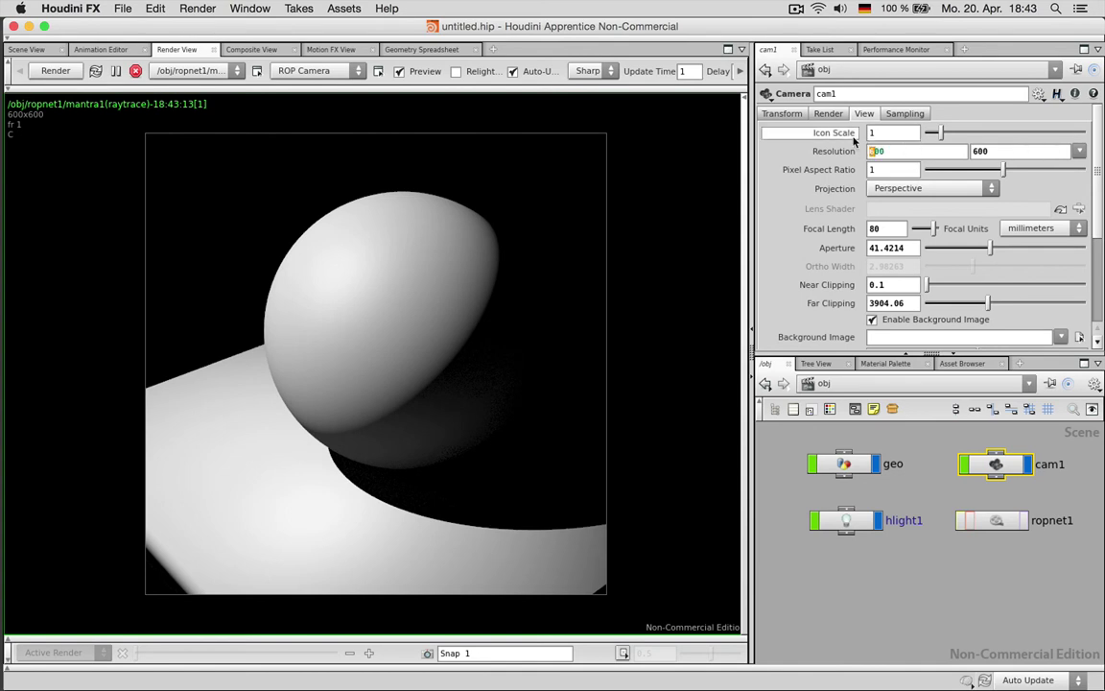
key(Return)
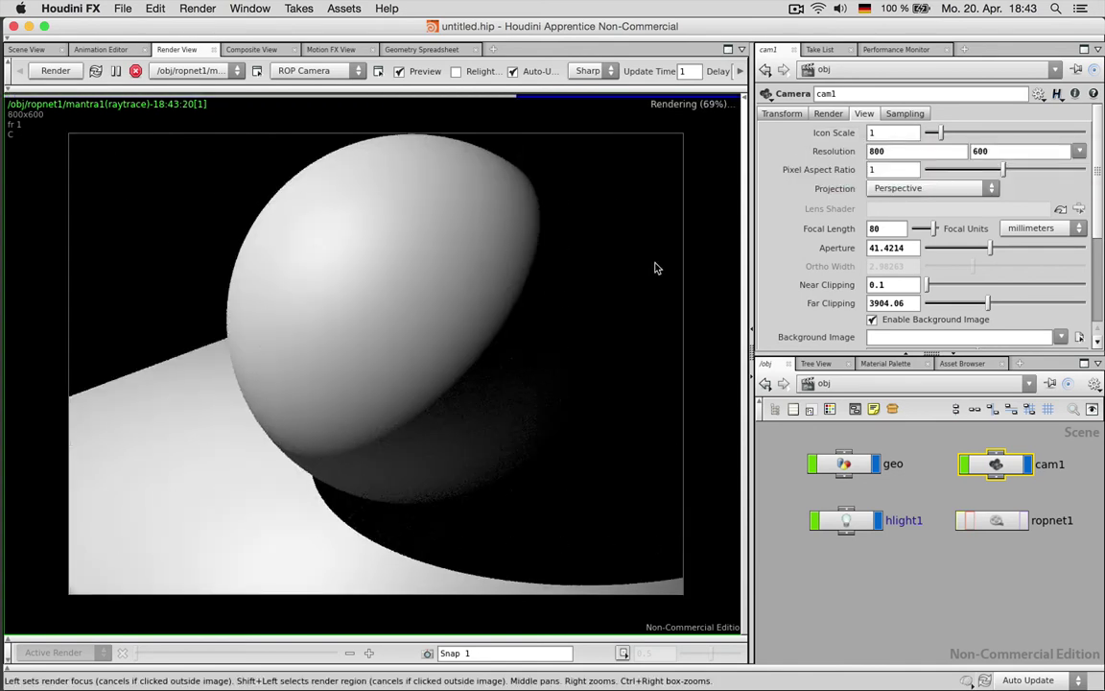
drag(938, 228, 929, 228)
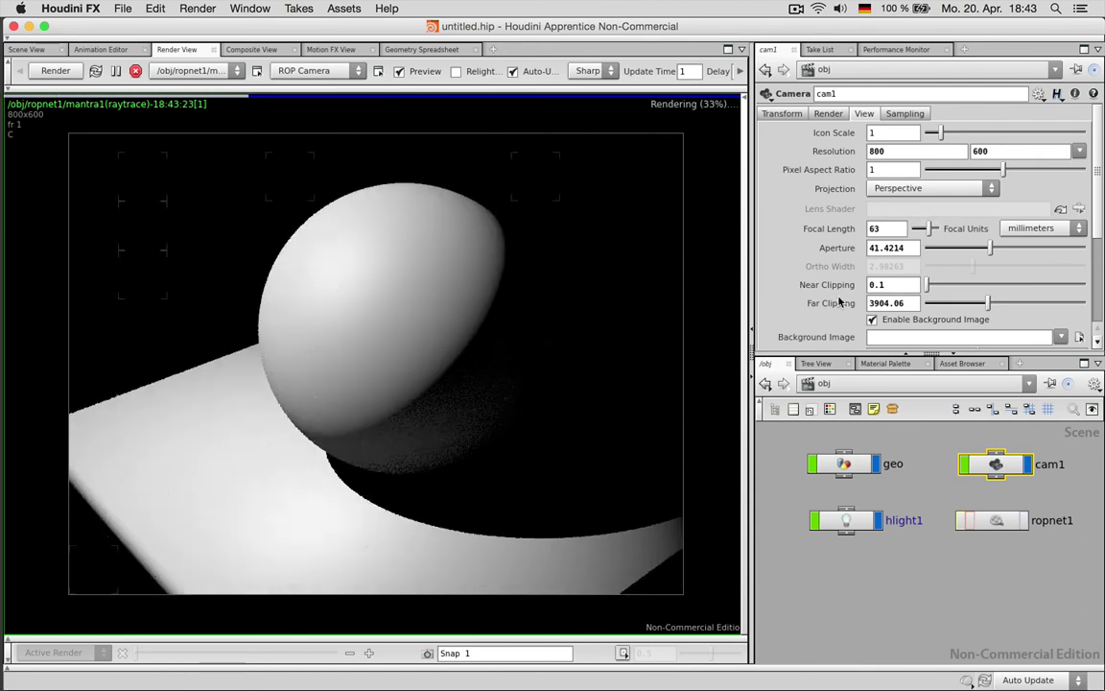
click(898, 603)
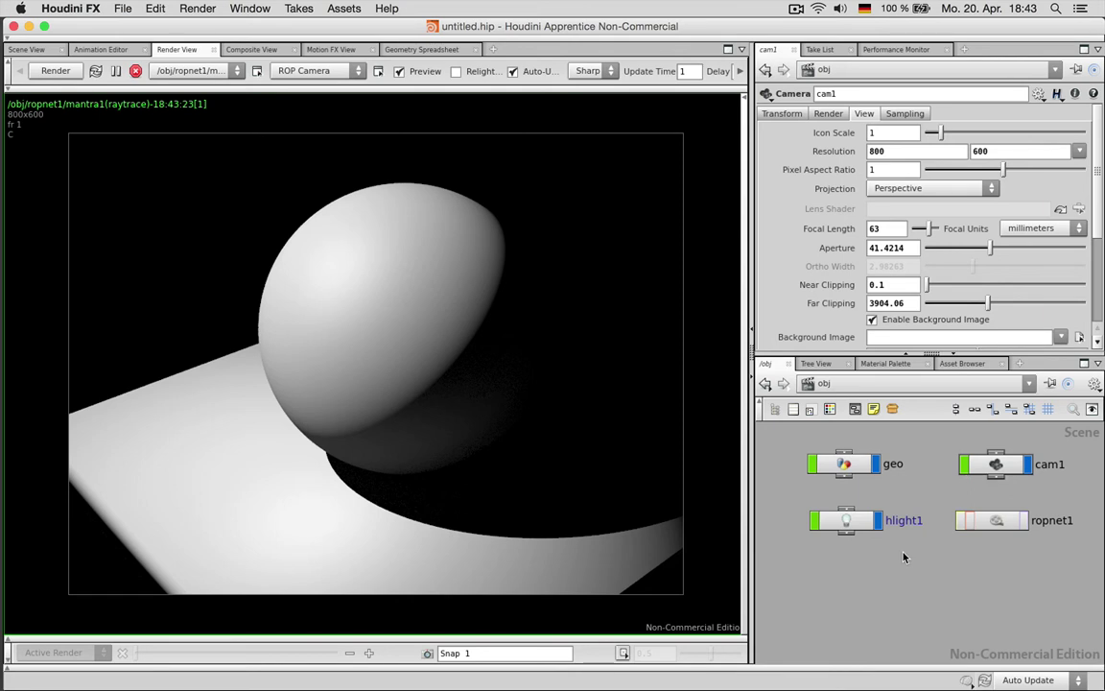
Step: Add an Environment Light node, envlight1, to the scene network
key(Tab)
text(light)
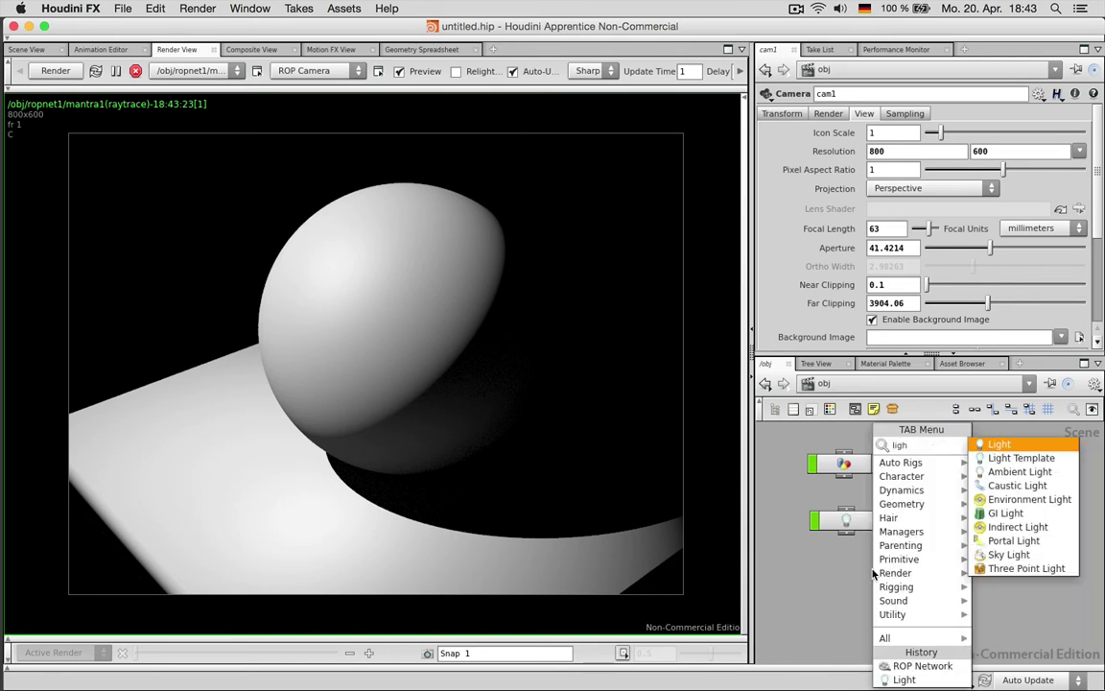
key(Down)
key(Down)
key(Down)
key(Down)
key(Return)
click(873, 573)
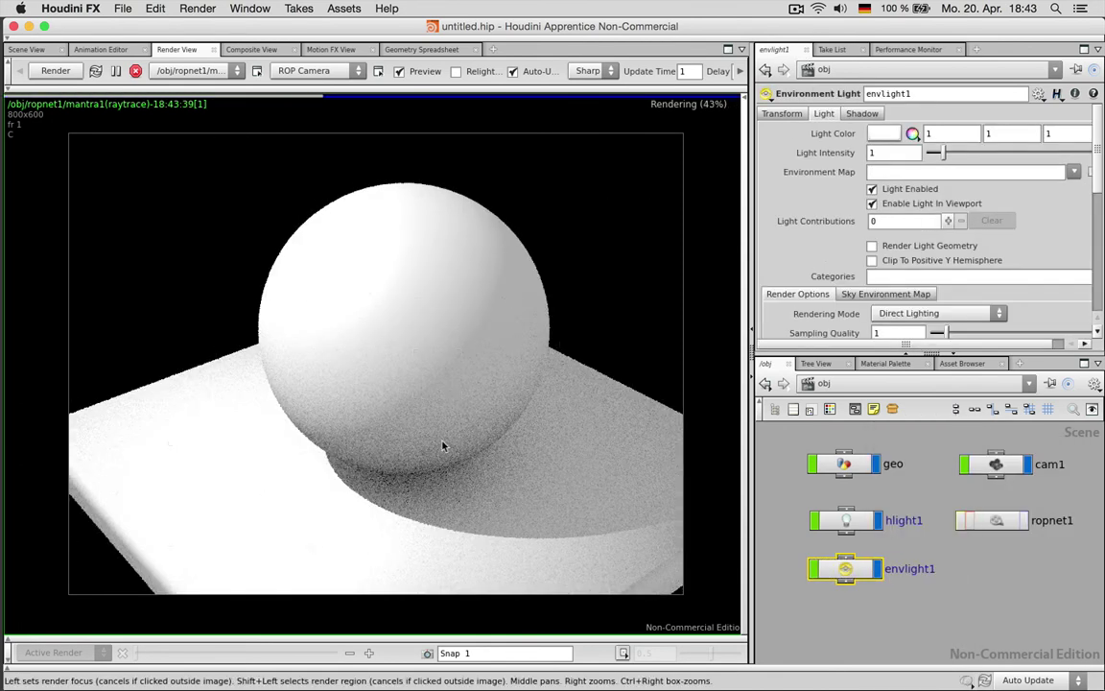
Step: Set envlight1's Light Intensity to .2 and turn off Preview for a full-quality render
double_click(881, 152)
text(.2)
key(Return)
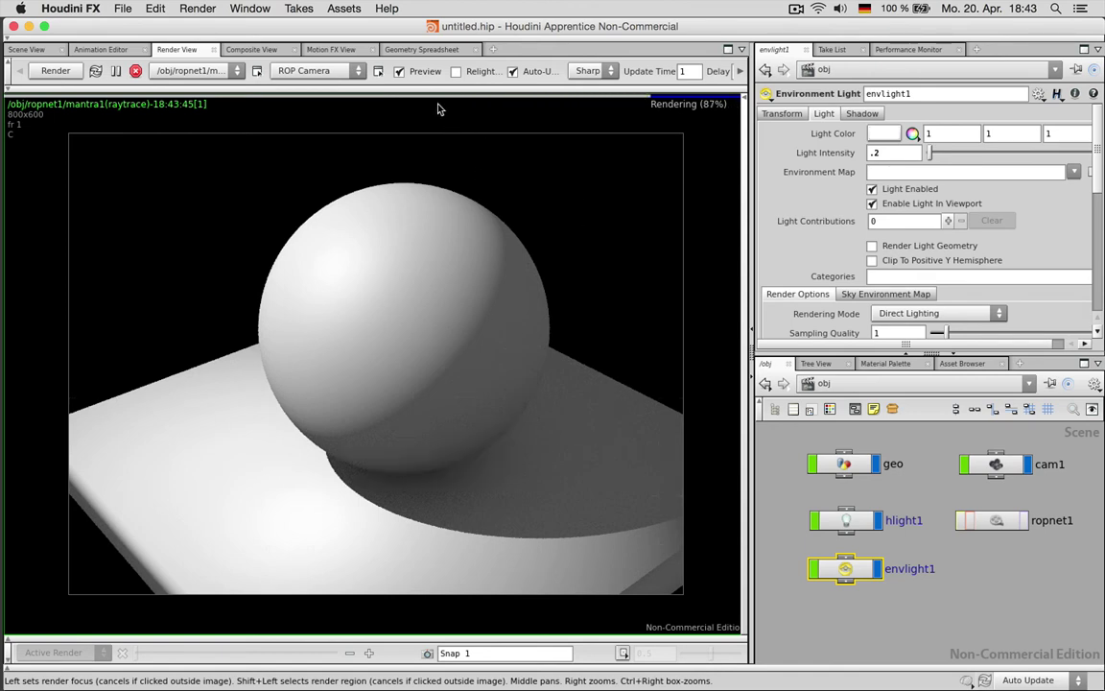
click(400, 73)
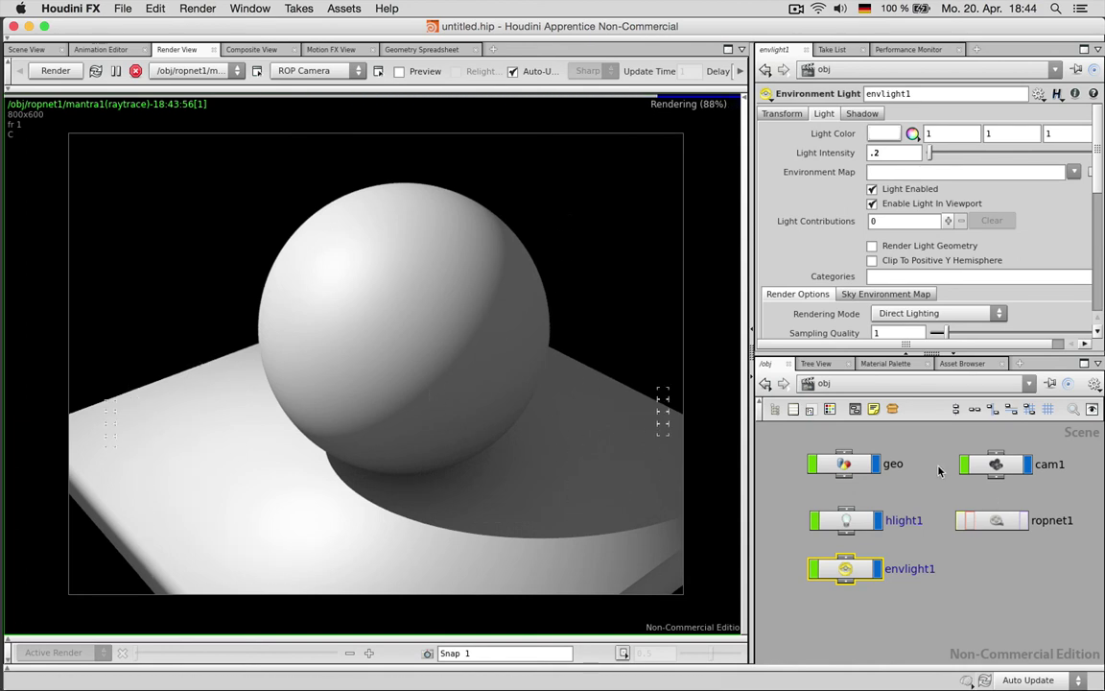
Step: Enter ropnet1 to reach mantra1's settings and enlarge the parameter pane
double_click(988, 519)
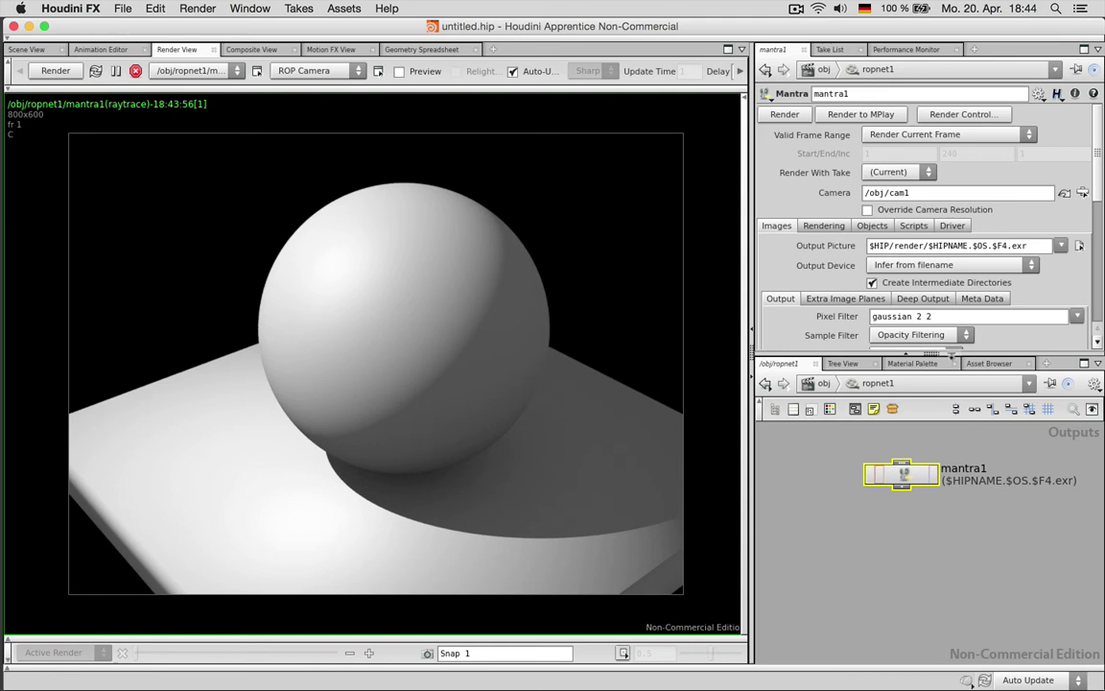
click(952, 354)
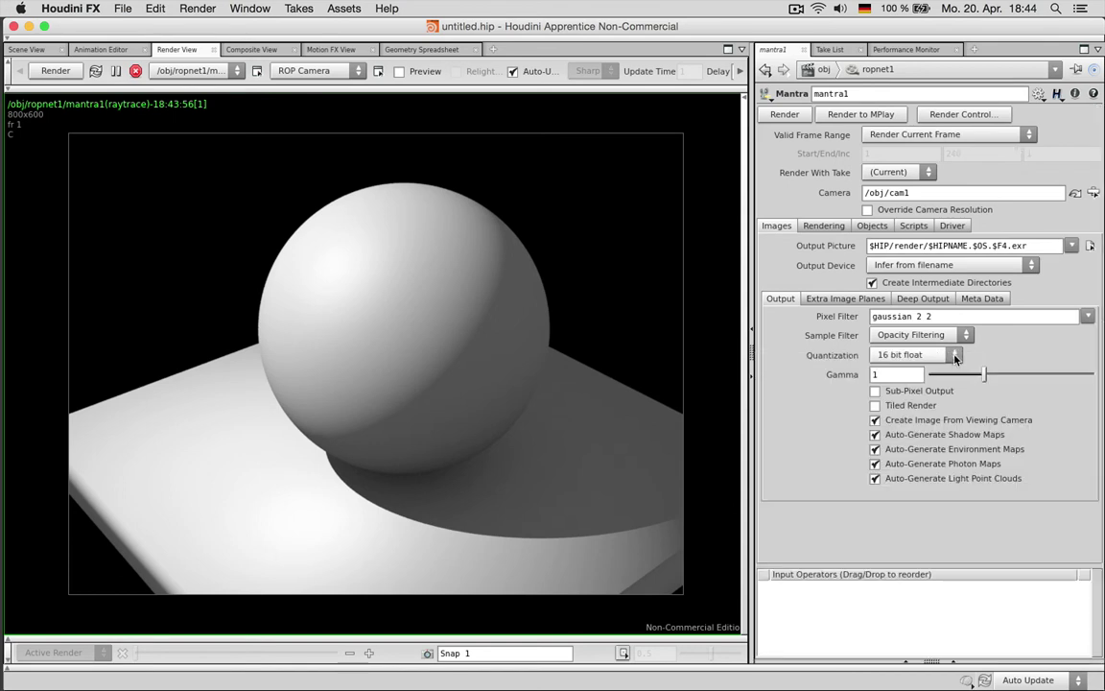
Step: Set mantra1's output picture to Desktop/testrender.exr with Open EXR as the output device
click(1090, 246)
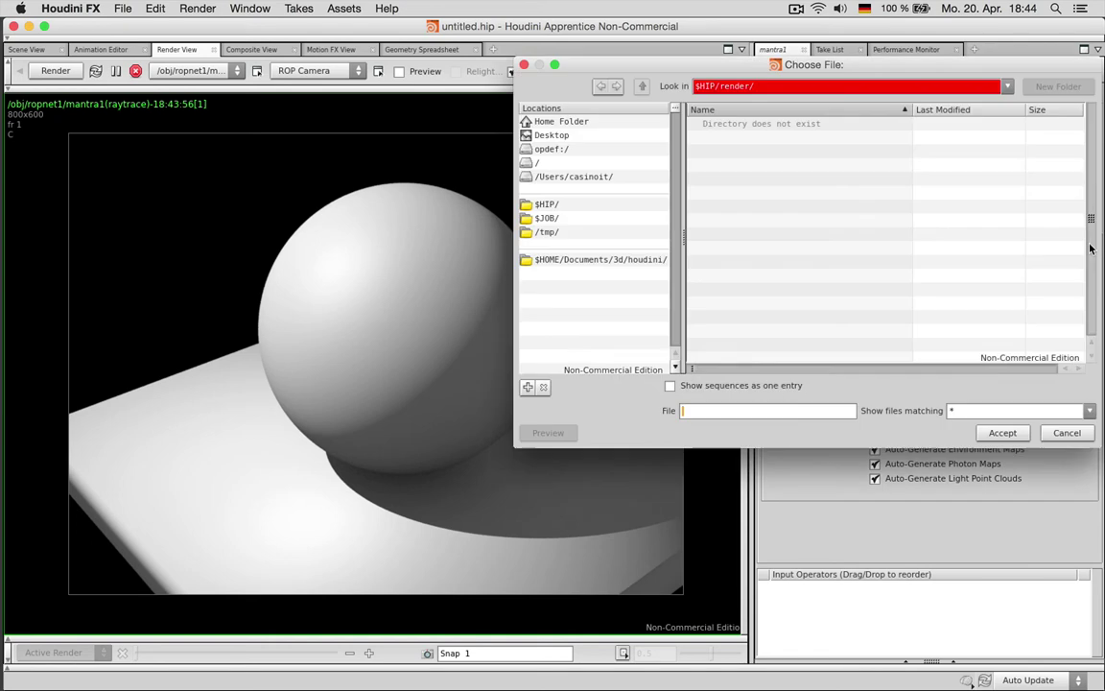
click(552, 136)
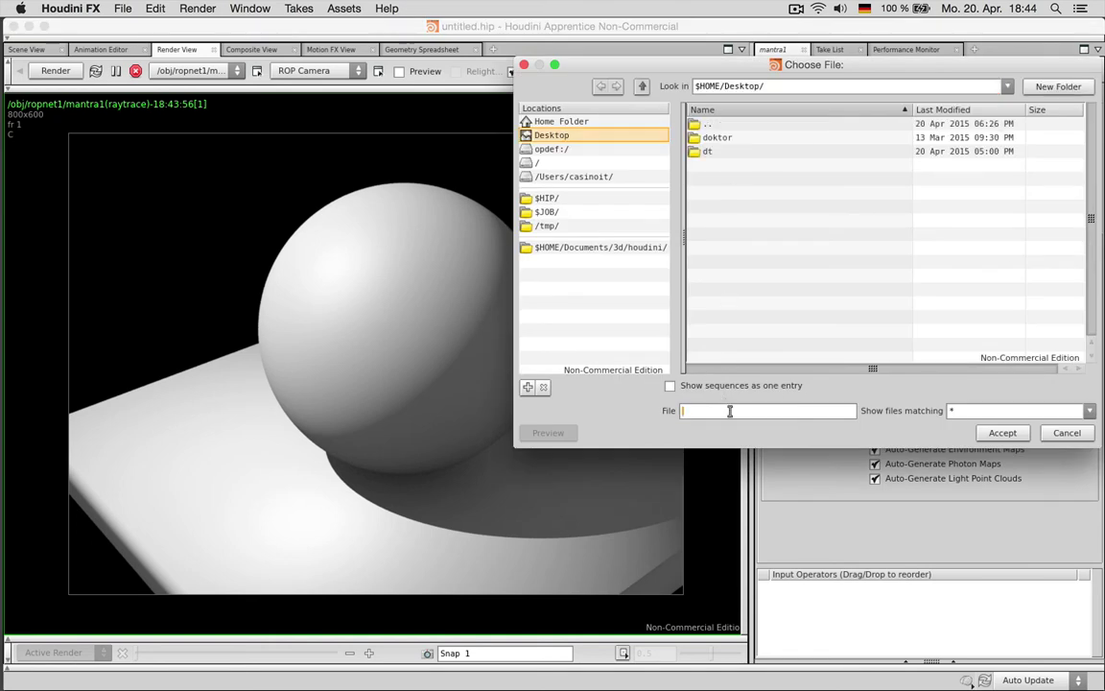
text(render.png)
double_click(764, 412)
text(exr)
click(994, 431)
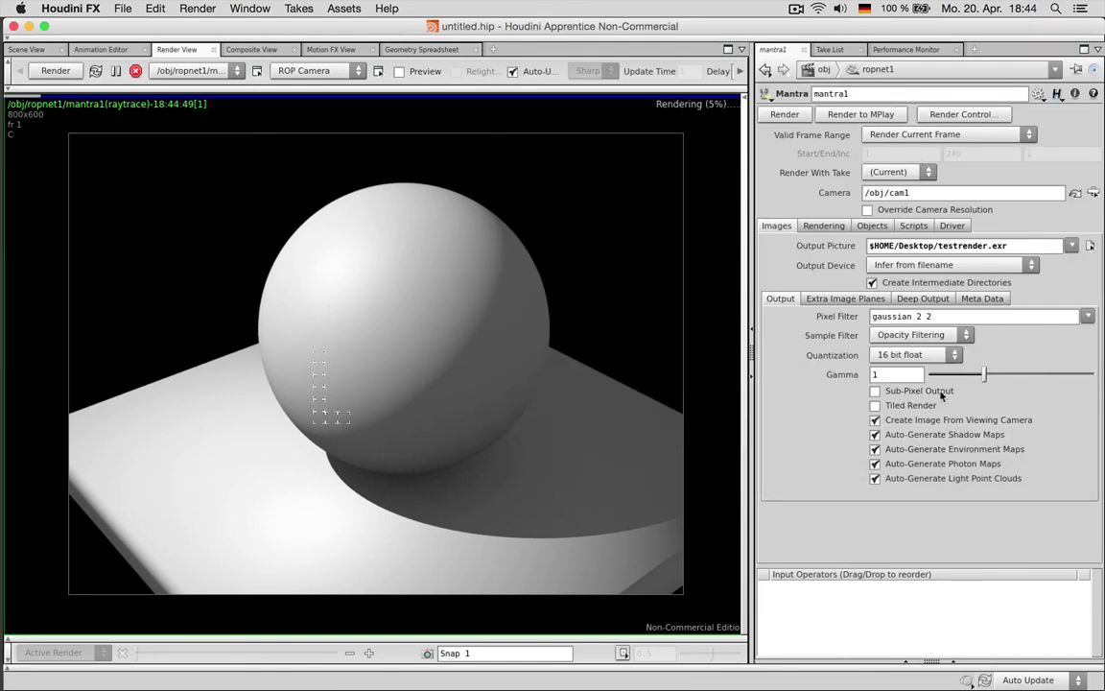
click(871, 266)
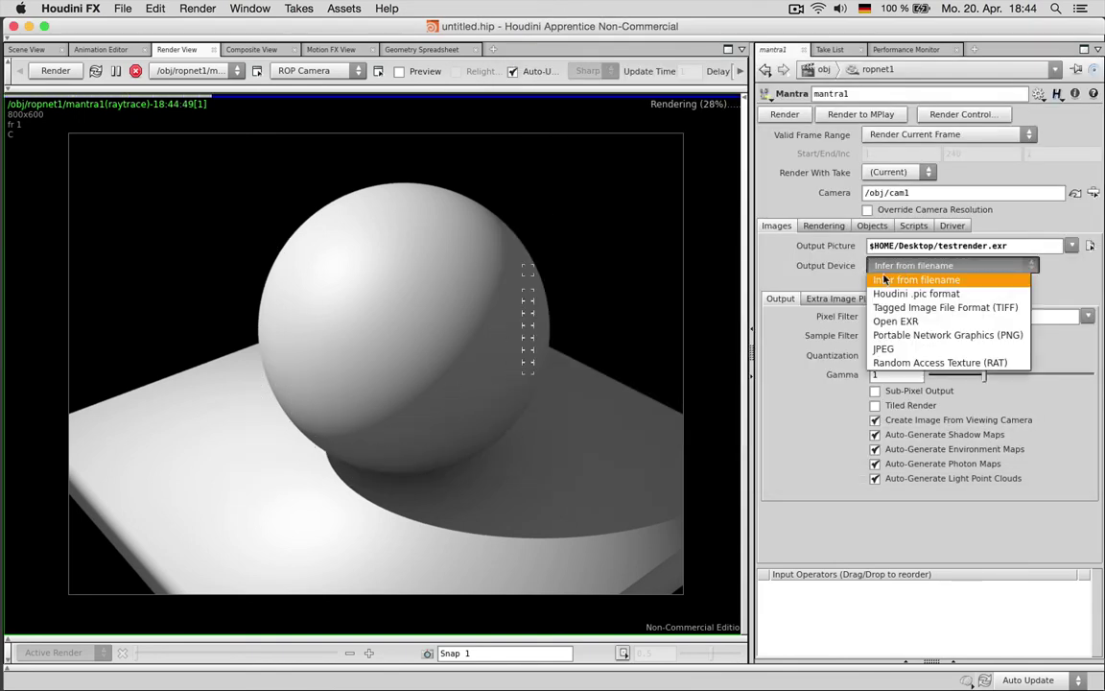
click(899, 324)
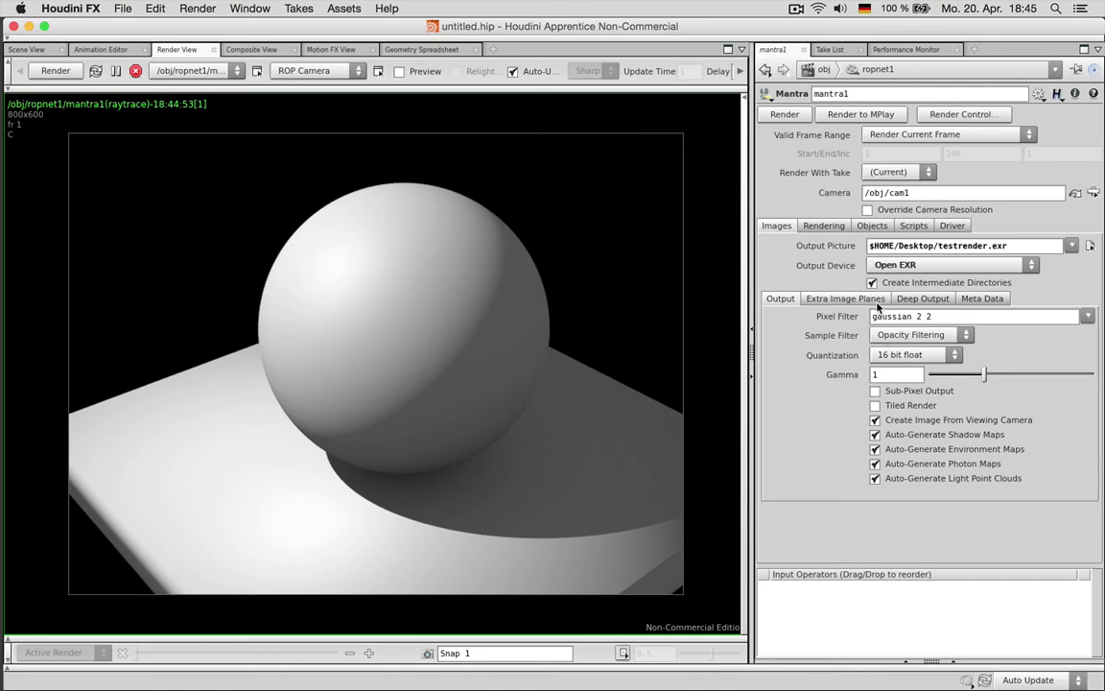
Step: Set mantra1's Rendering Engine to Physically Based Rendering, then select the Noise Level digits
click(827, 226)
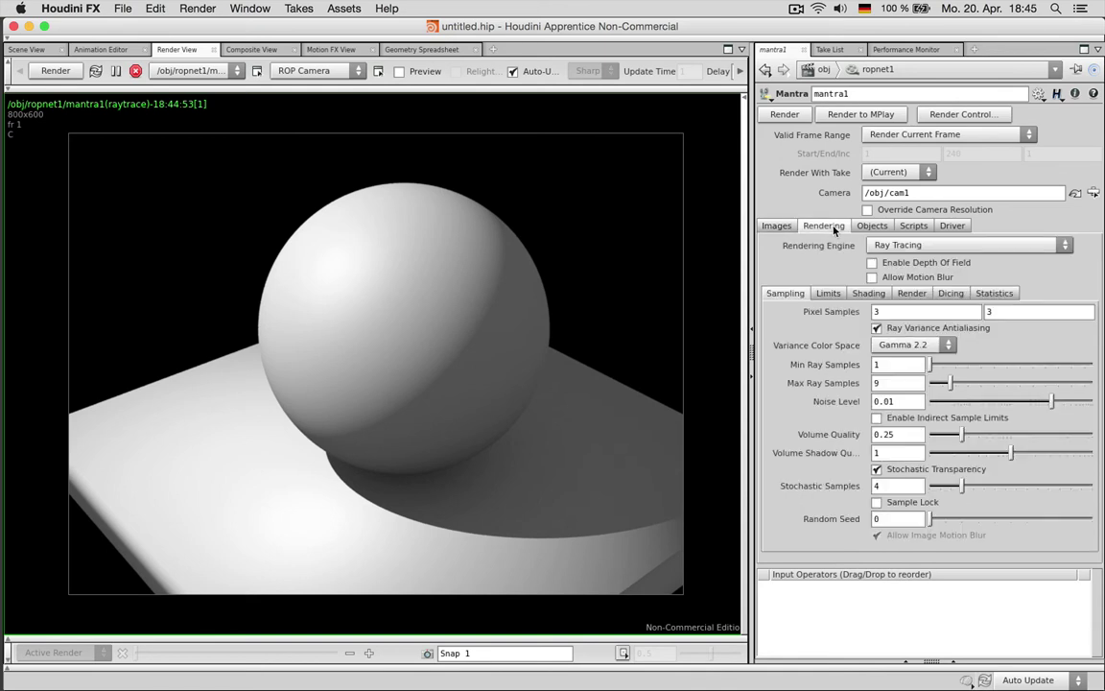
click(890, 248)
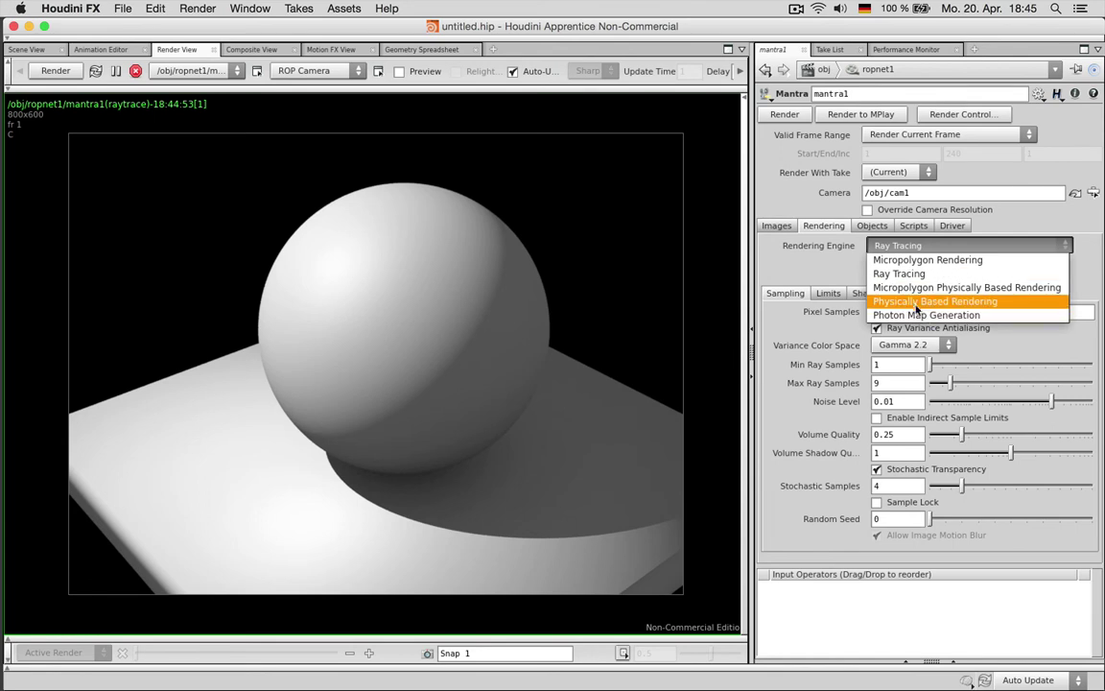
click(910, 303)
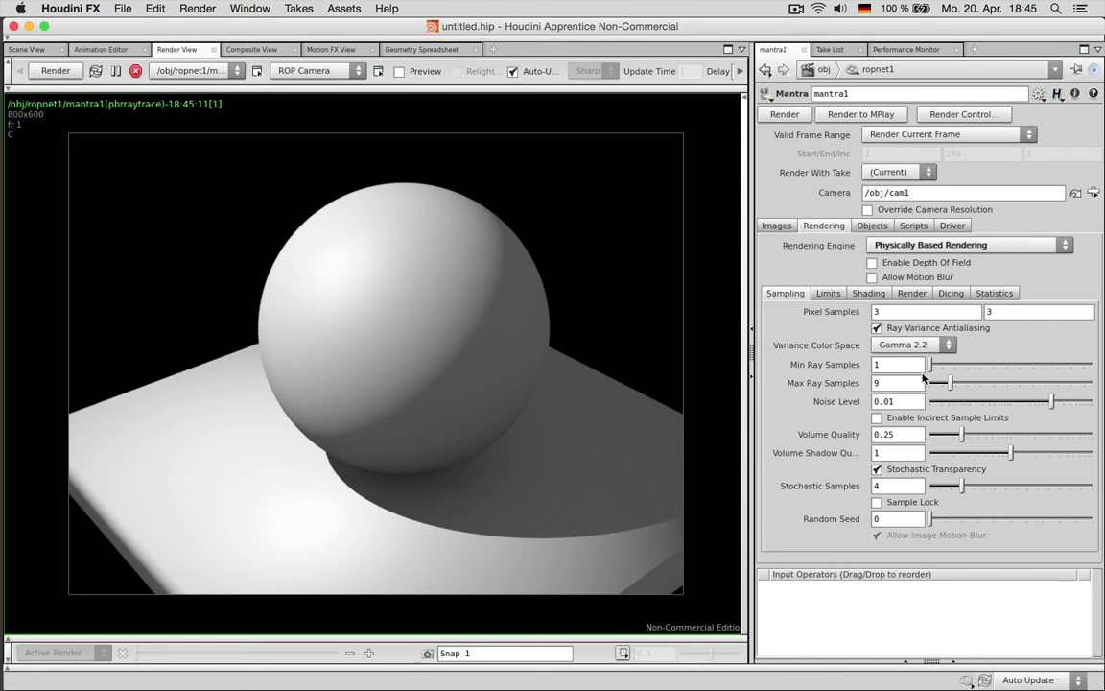
drag(882, 404, 902, 403)
Step: Enter a Diffuse Limit of 2 on the Limits sub-tab, then return to Sampling
click(831, 294)
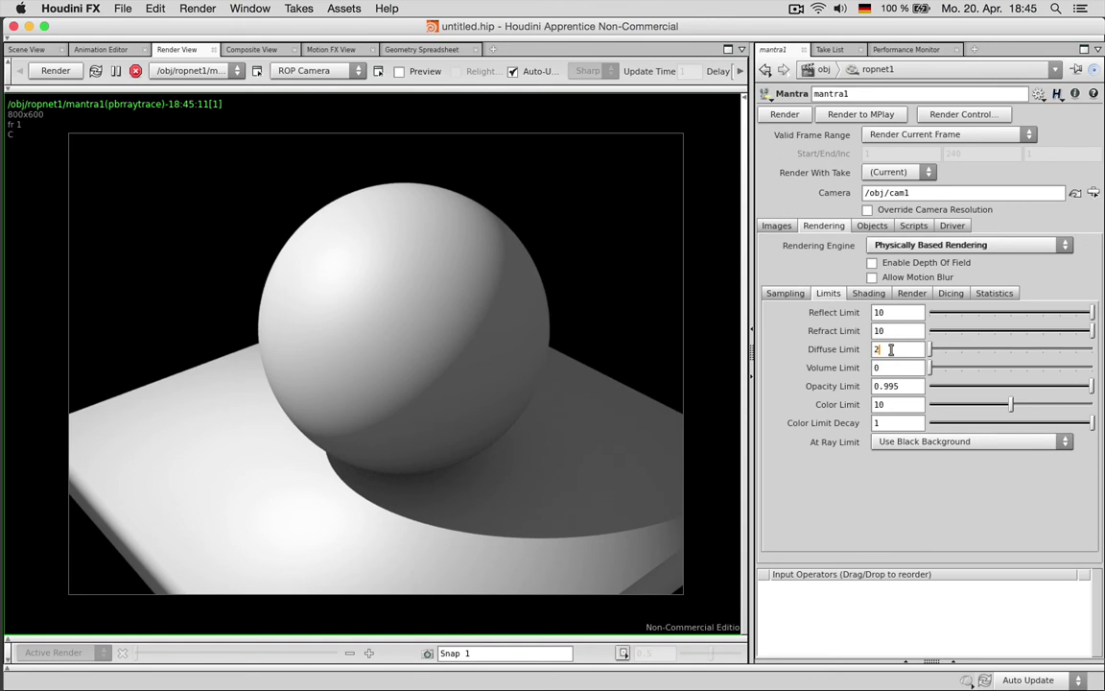
click(891, 349)
text(2)
key(Return)
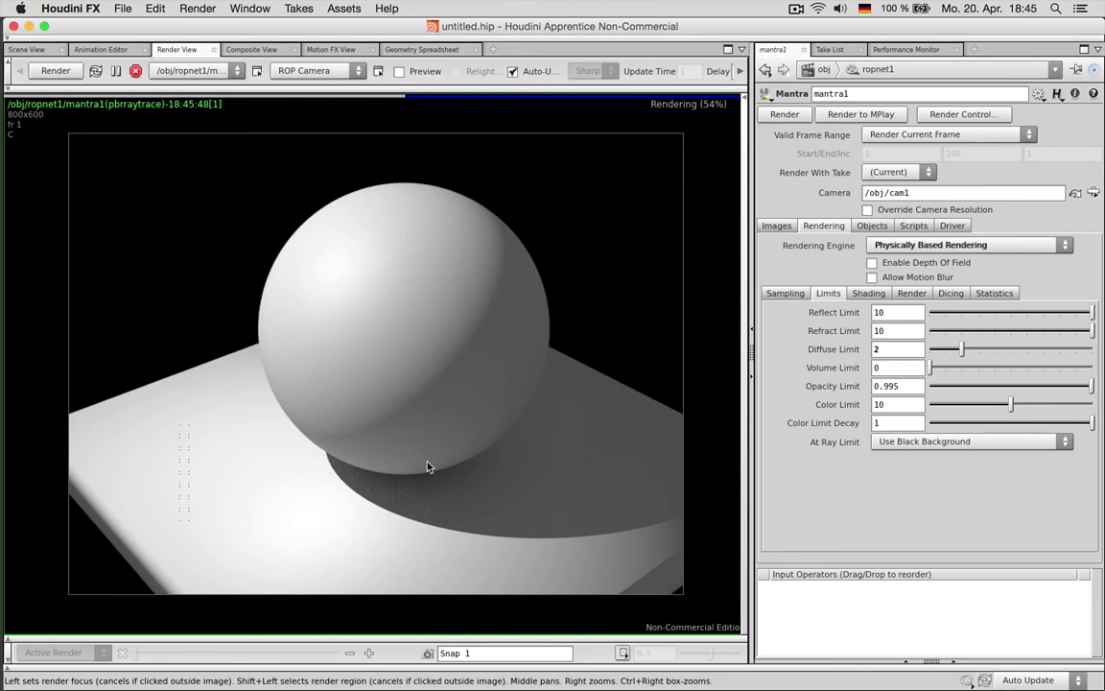
scroll(410, 454, up, 3)
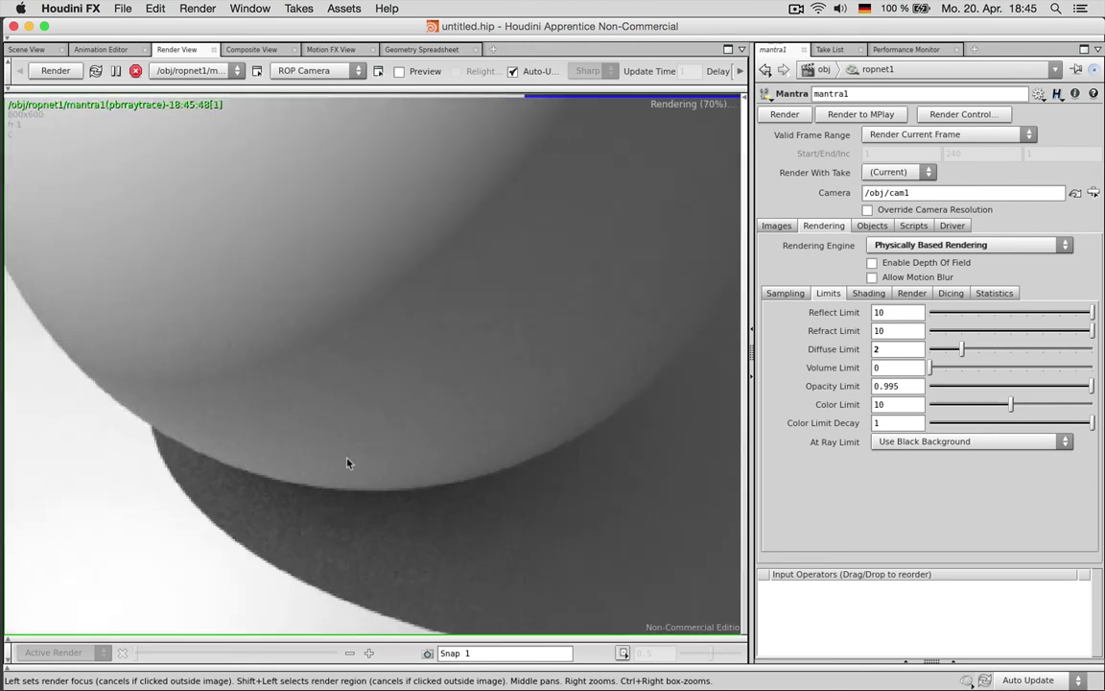
click(785, 292)
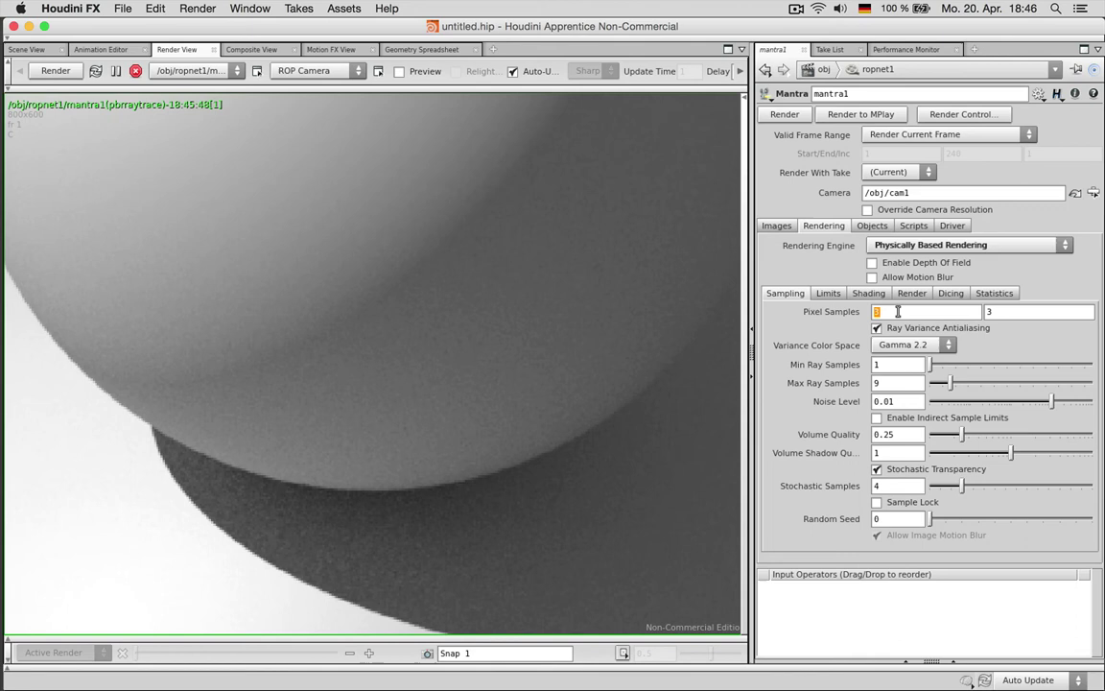
Step: Change Pixel Samples from 6 to 5 by 5
key(Return)
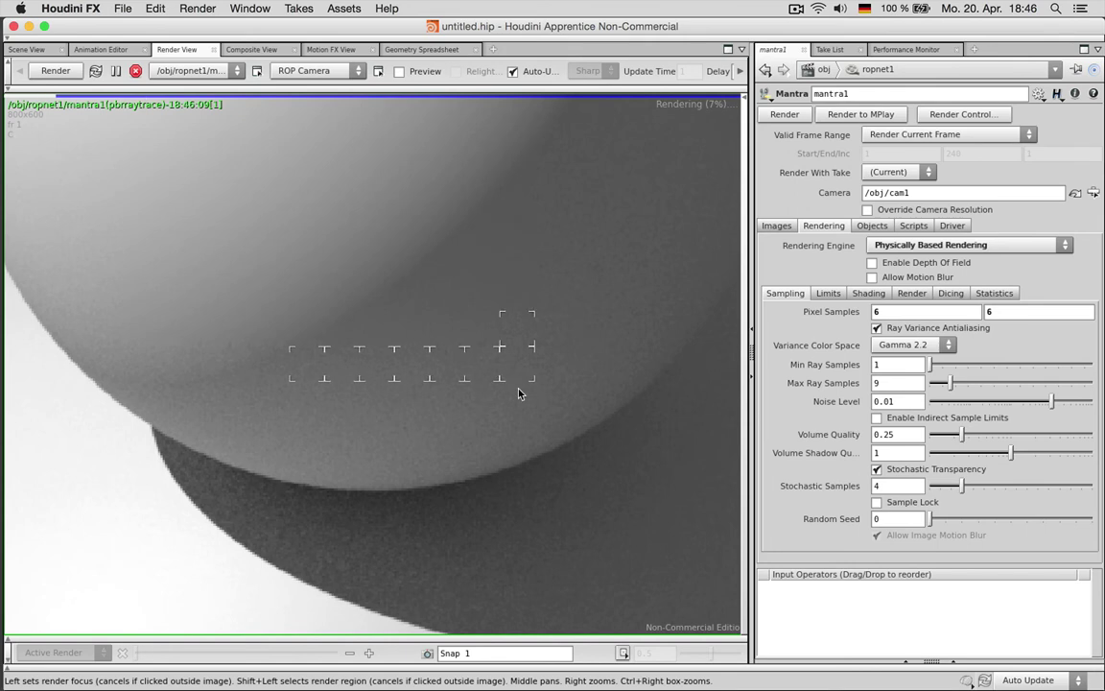
click(907, 314)
text(5)
key(Return)
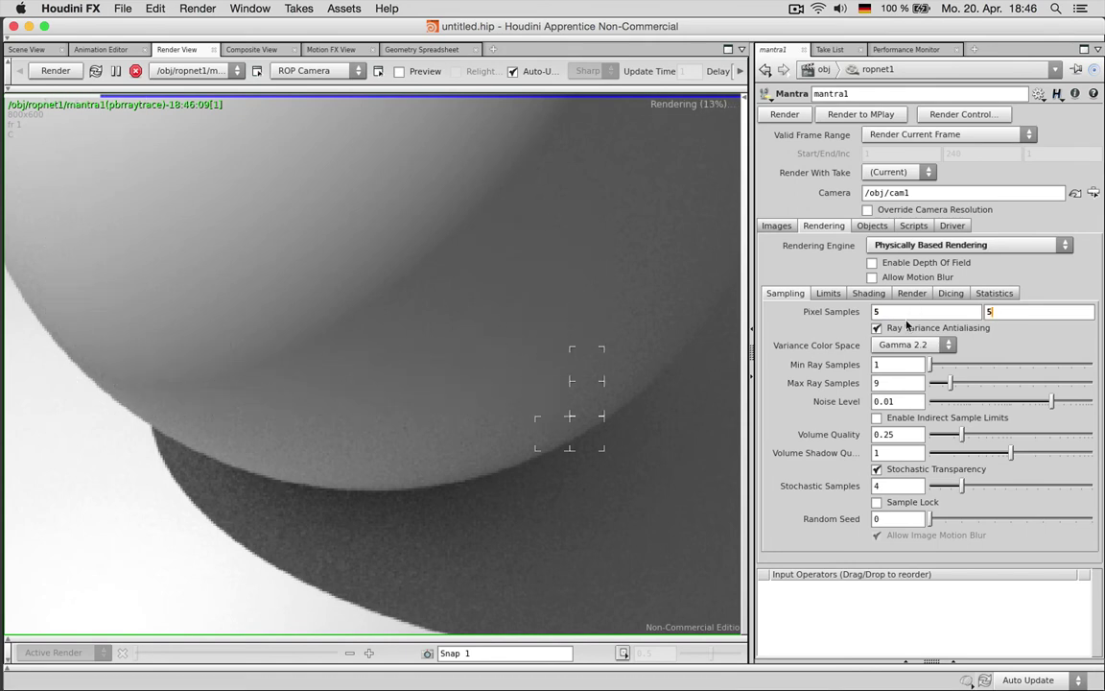
Step: Fit the whole rendered frame in the Render View
scroll(370, 198, down, 3)
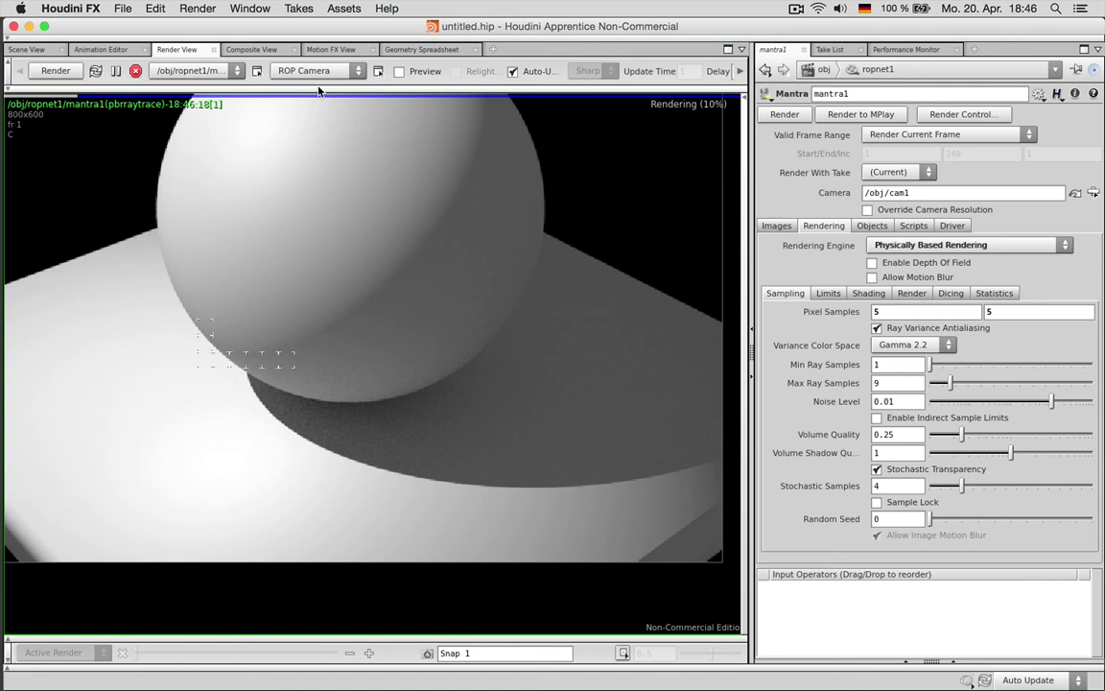
click(286, 80)
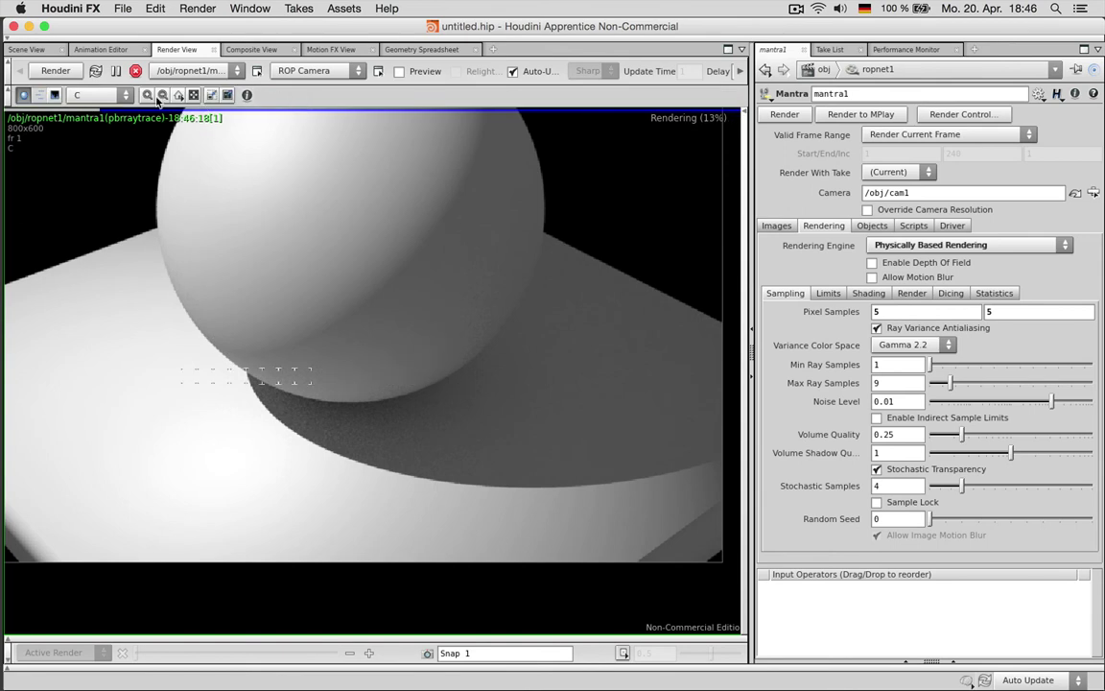
click(178, 96)
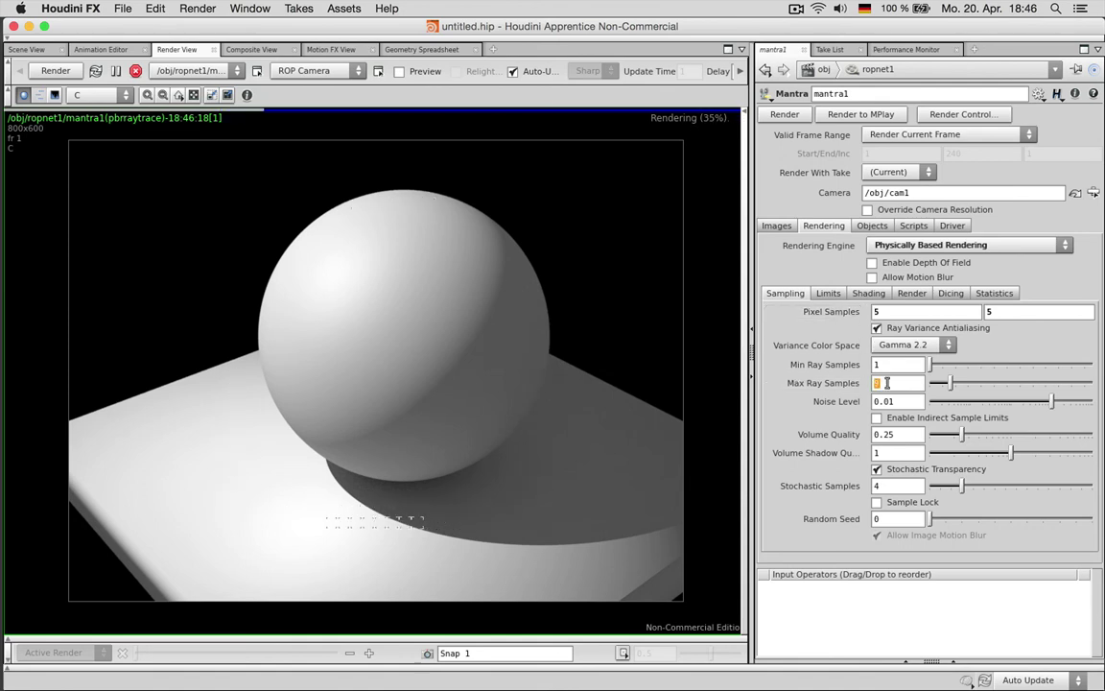
Step: Set Max Ray Samples to 24 and Noise Level to 0.001
text(4)
key(Return)
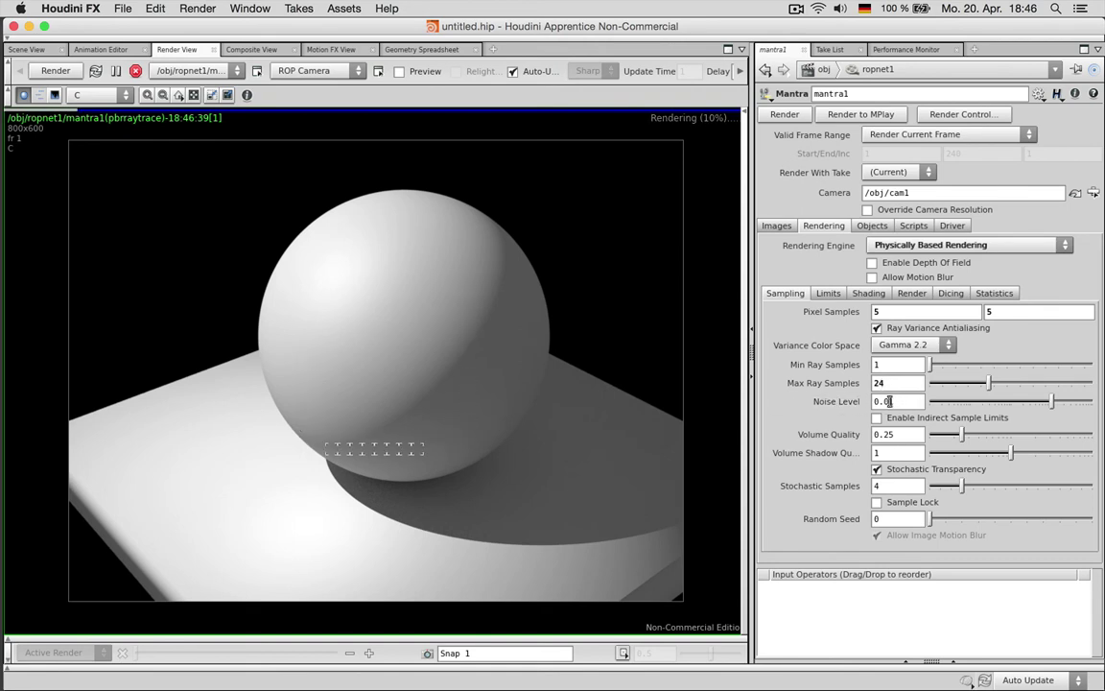
drag(889, 401, 894, 401)
text(1)
key(Return)
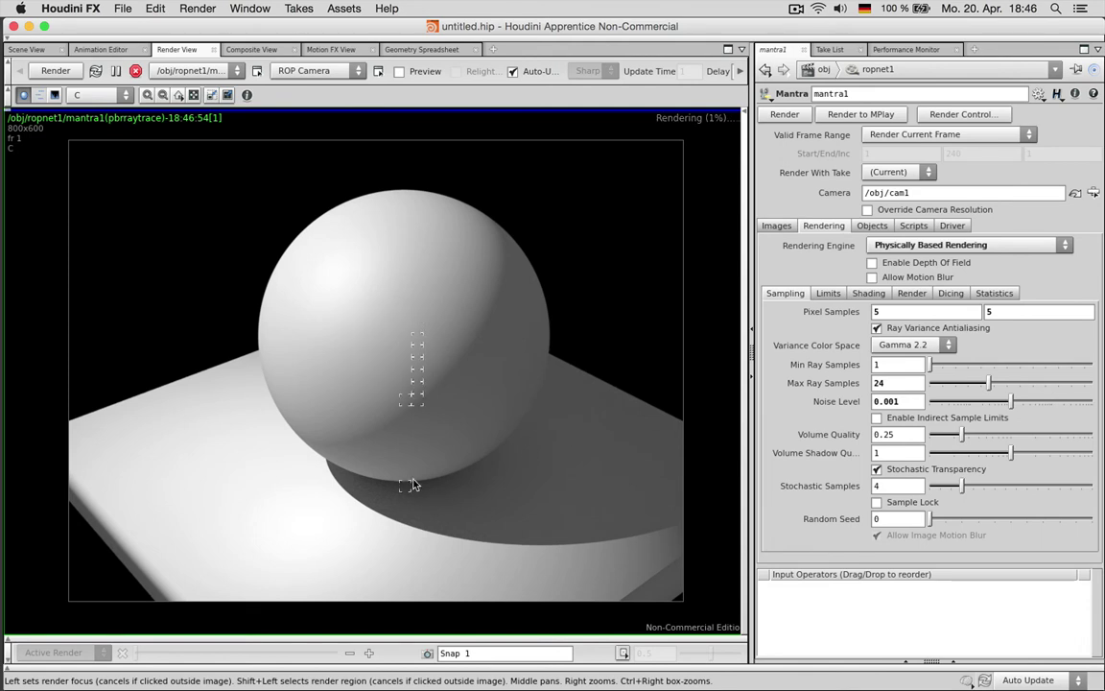
Step: Focus rendering on the shadow under the sphere and change Noise Level to 0.005
click(412, 481)
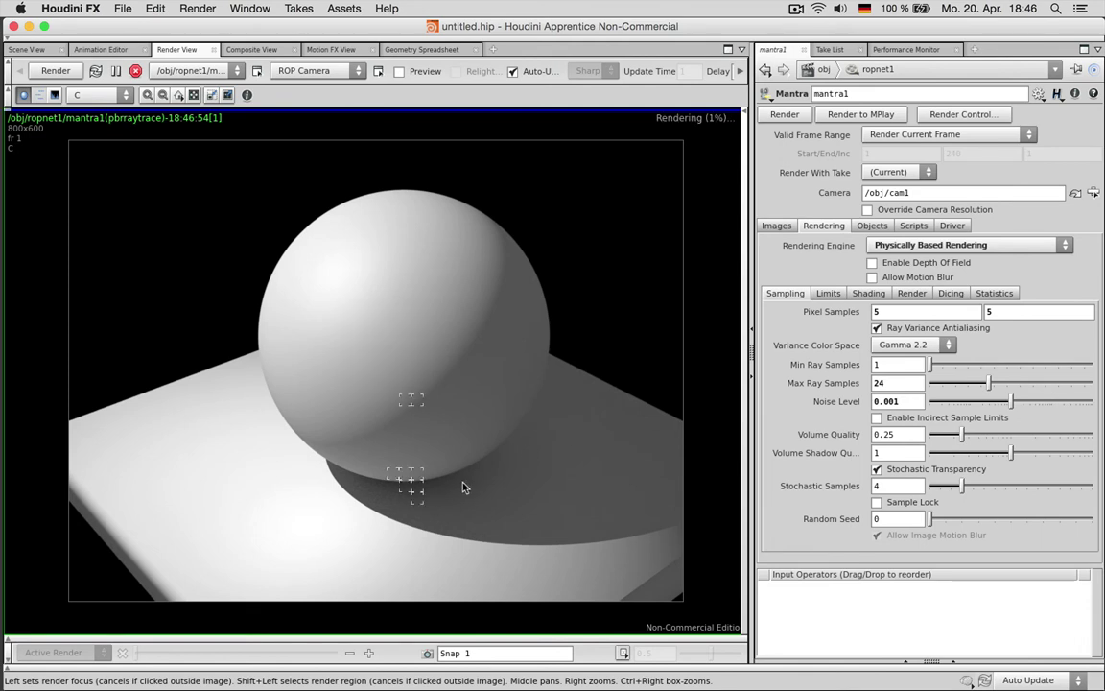
click(911, 401)
text(0.005)
key(Return)
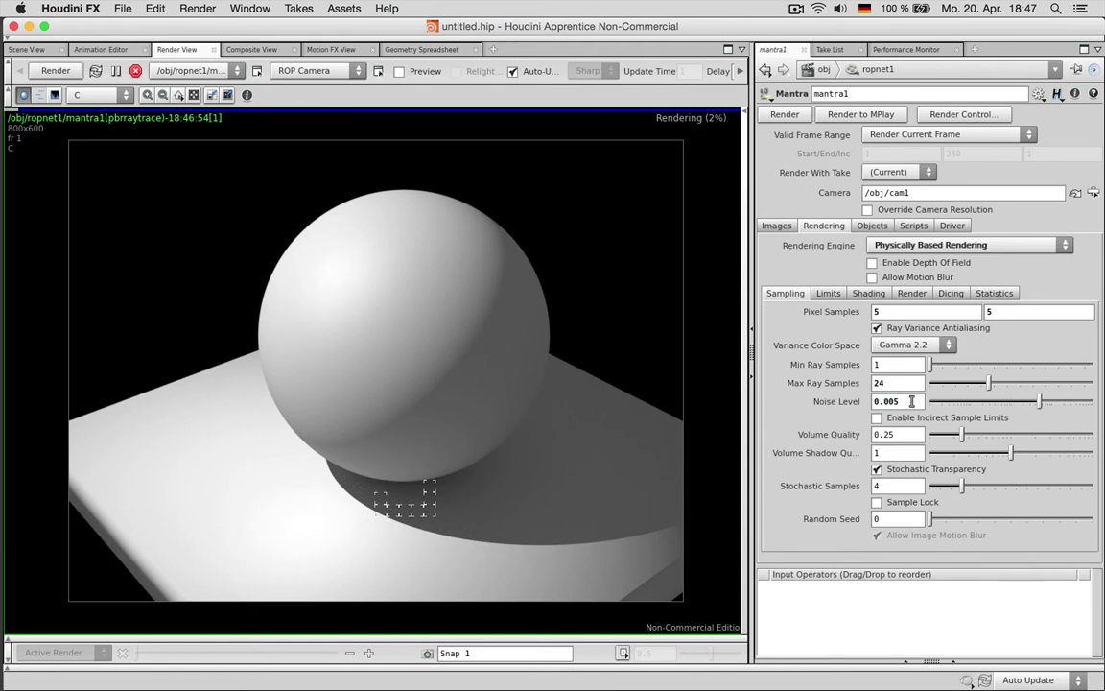
Step: Check the ray limits, go back to Sampling, and show the ROP network view
click(836, 297)
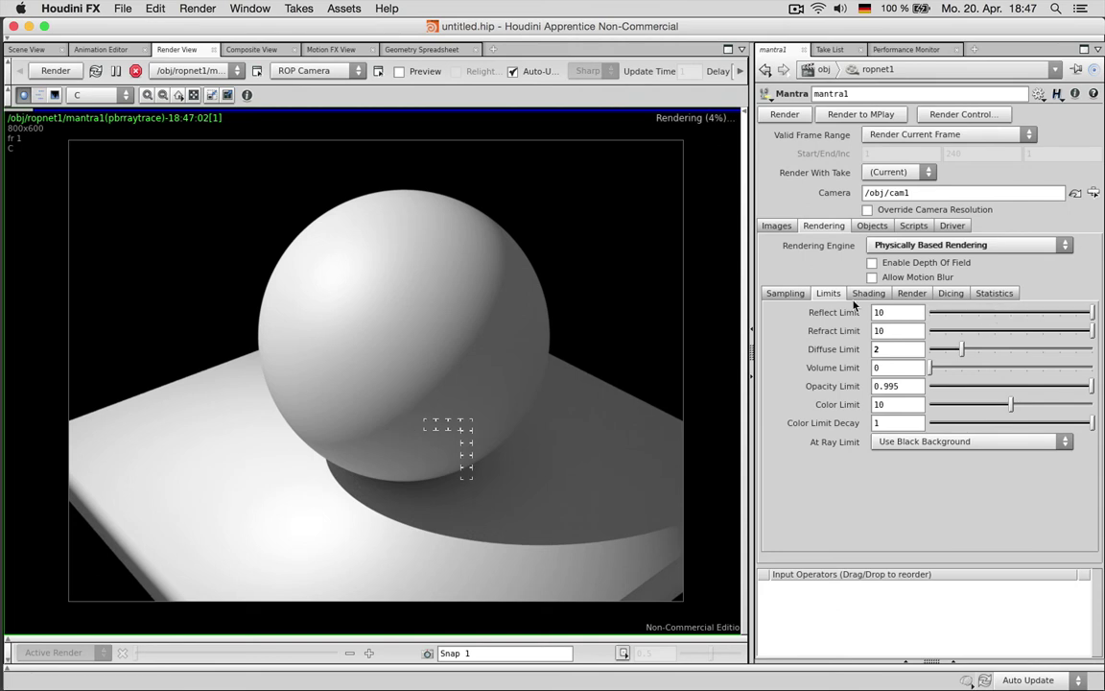
click(784, 293)
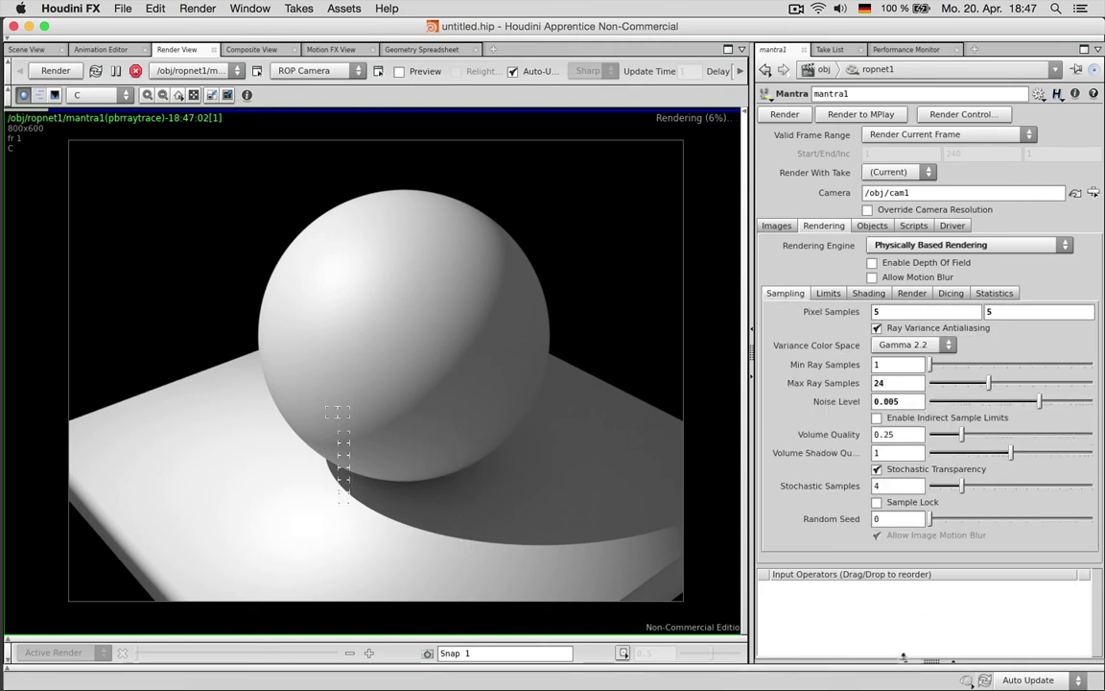
click(906, 662)
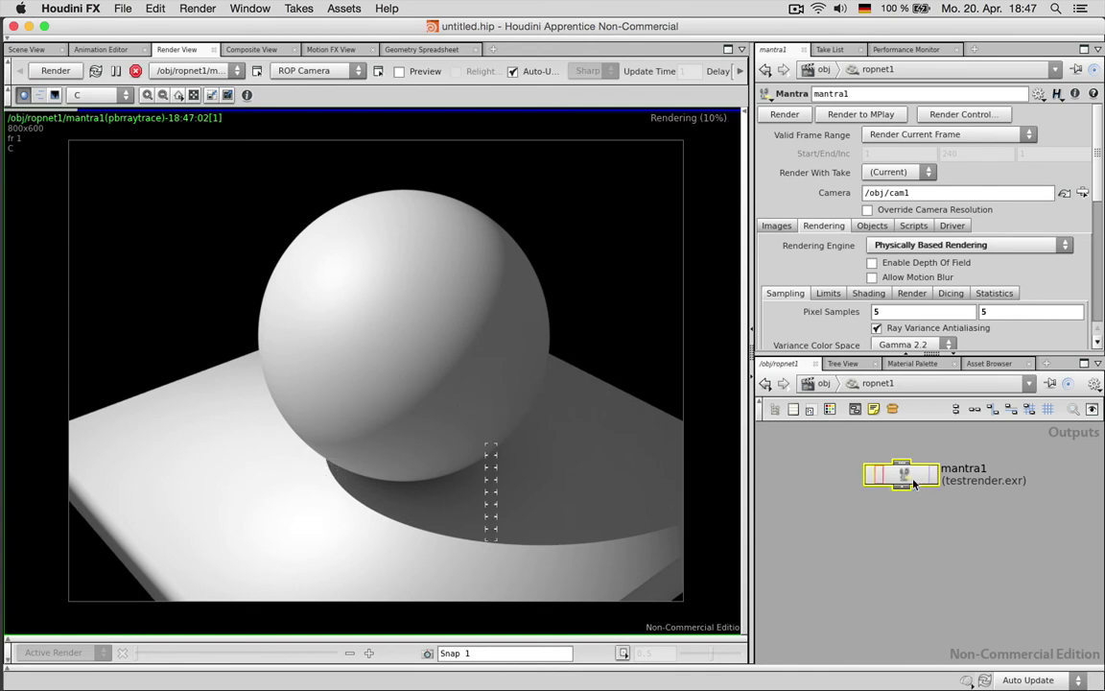
Step: Rename mantra1 to high and paste a copy below it named low
double_click(960, 469)
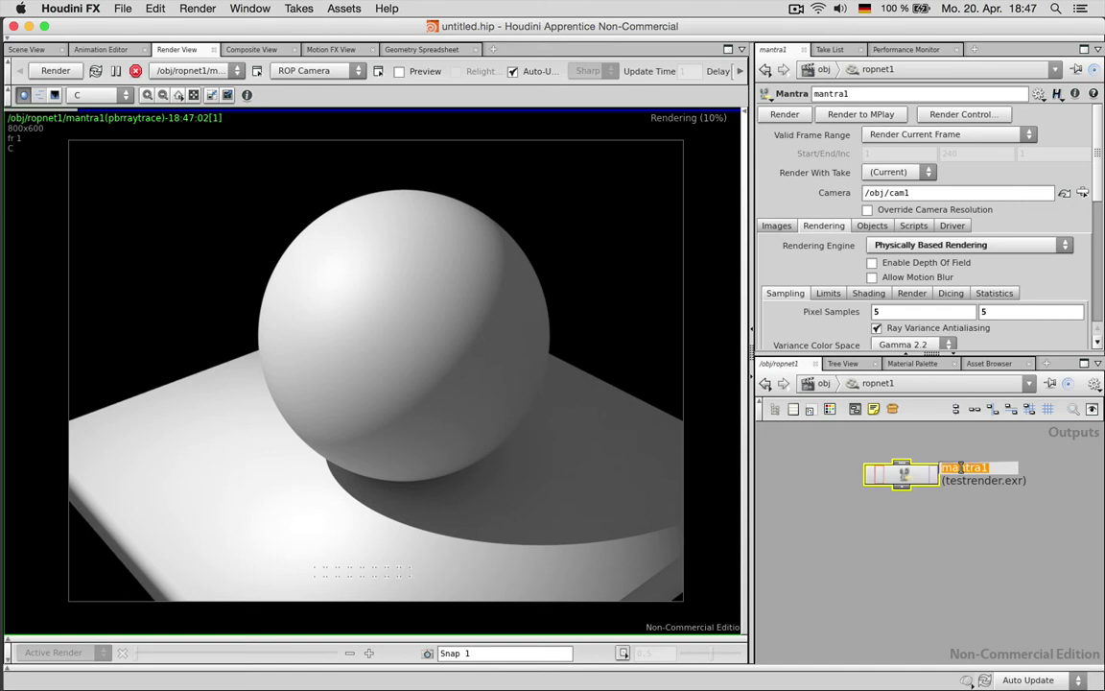
text(high)
key(Return)
key(super+c)
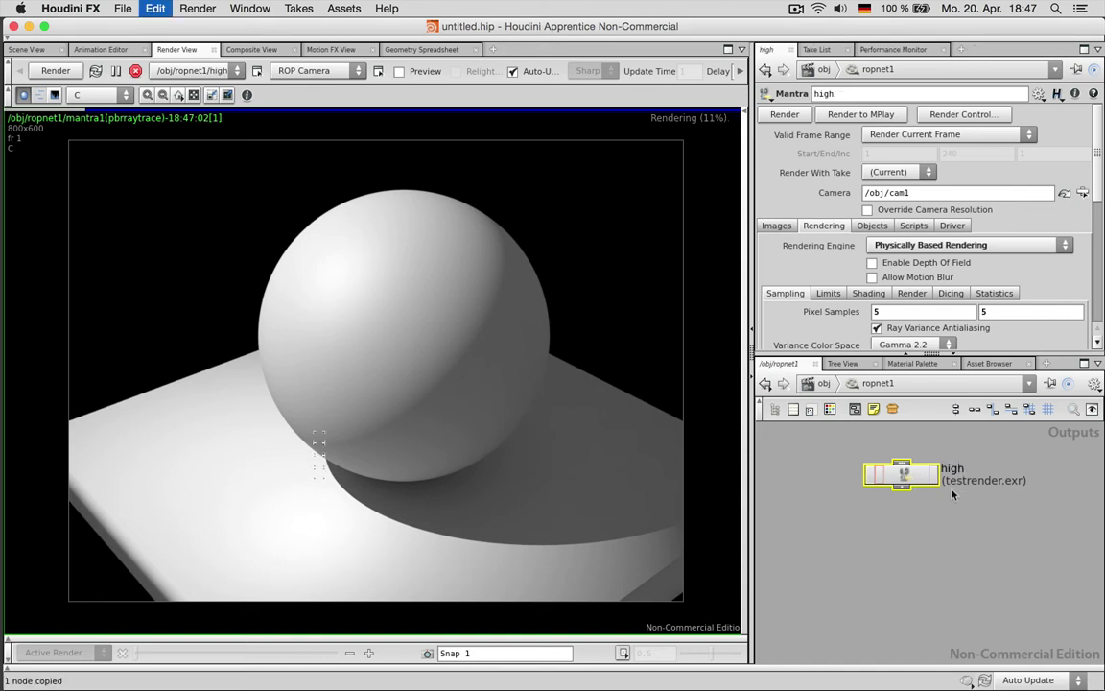
key(super+v)
drag(938, 496, 890, 538)
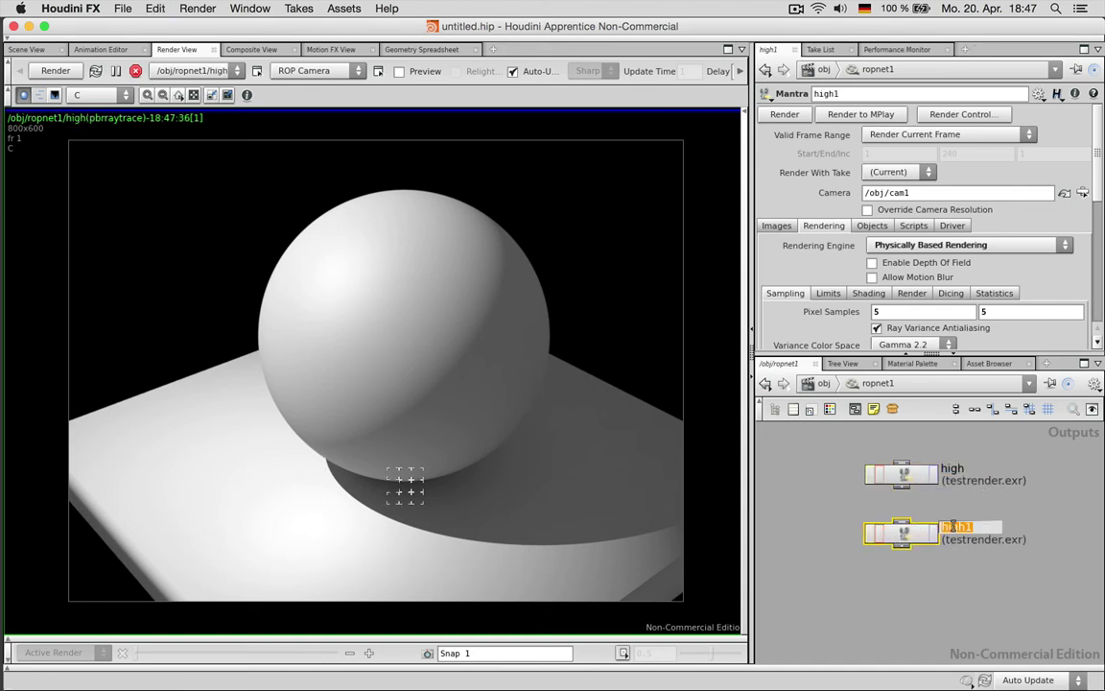
double_click(954, 525)
text(low)
key(Return)
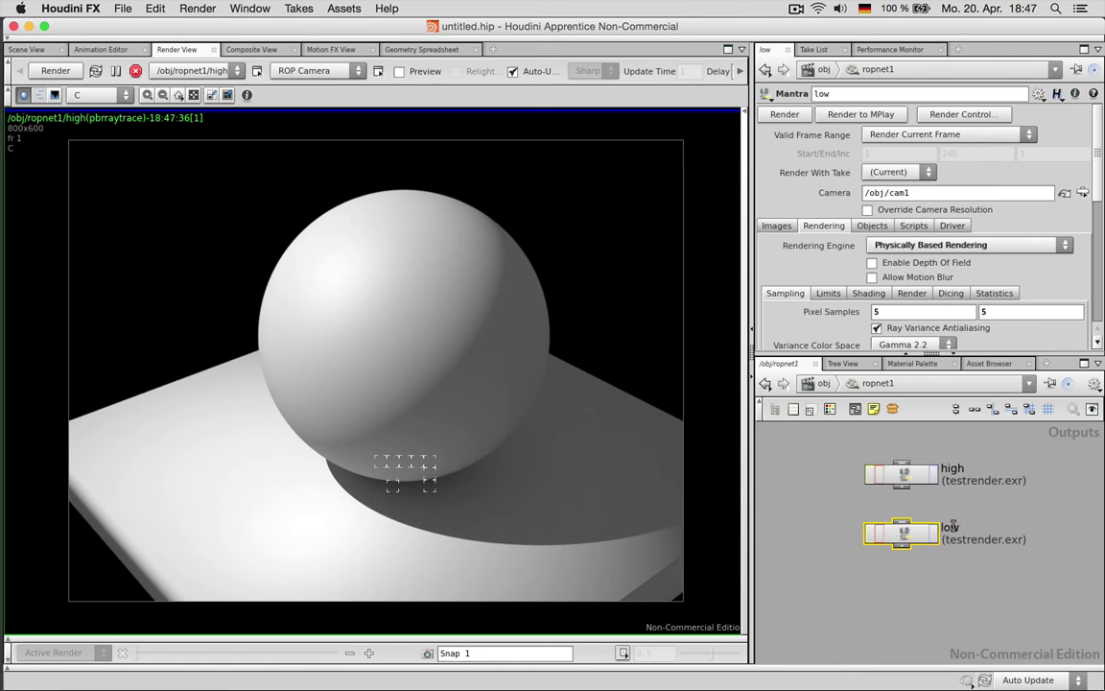
Step: Enter 2 as low's first Pixel Samples value
double_click(897, 312)
text(2)
key(Tab)
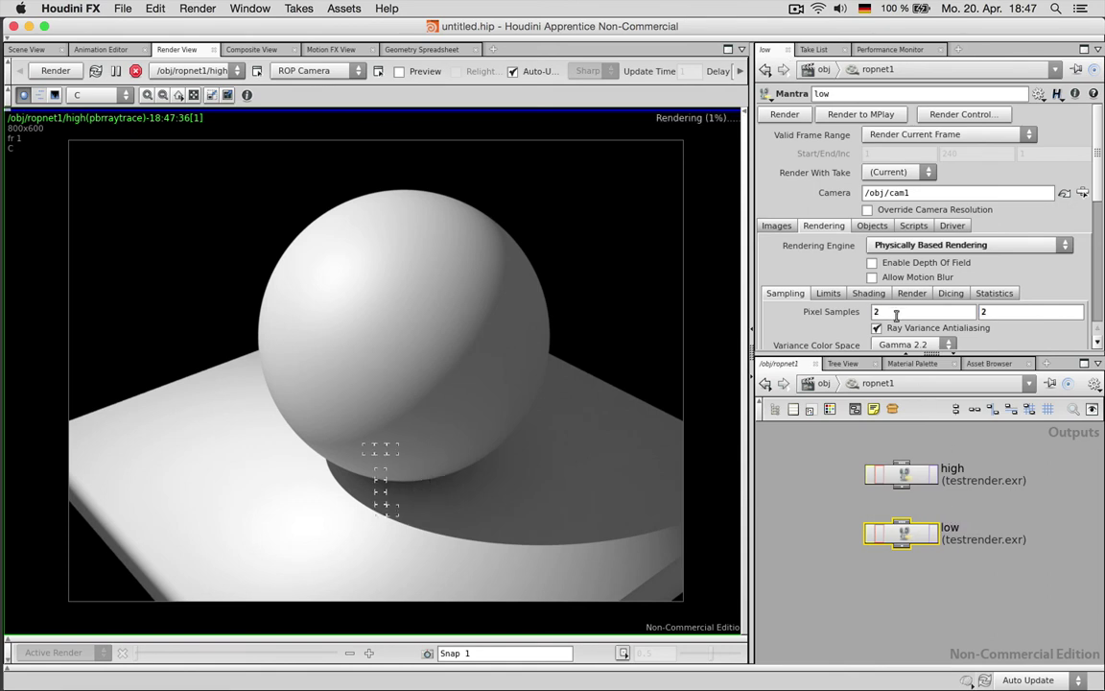
Step: Give low Pixel Samples 2 by 2, Max Ray Samples 6 and Noise Level 0.05
text(2)
key(ctrl+b)
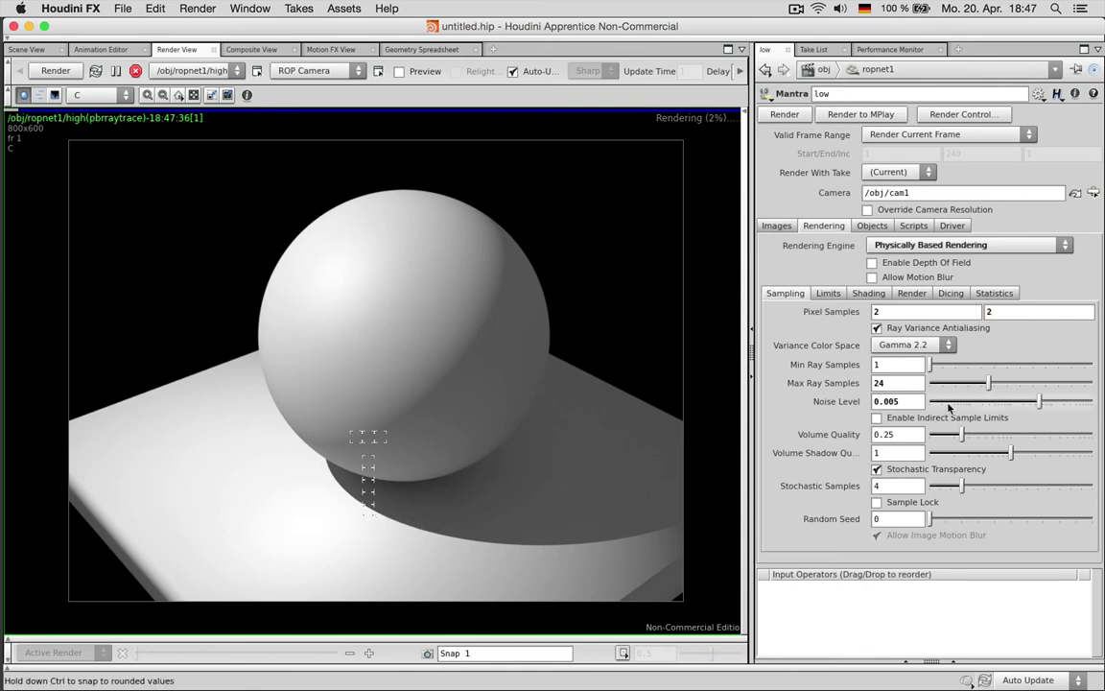
double_click(910, 383)
text(6)
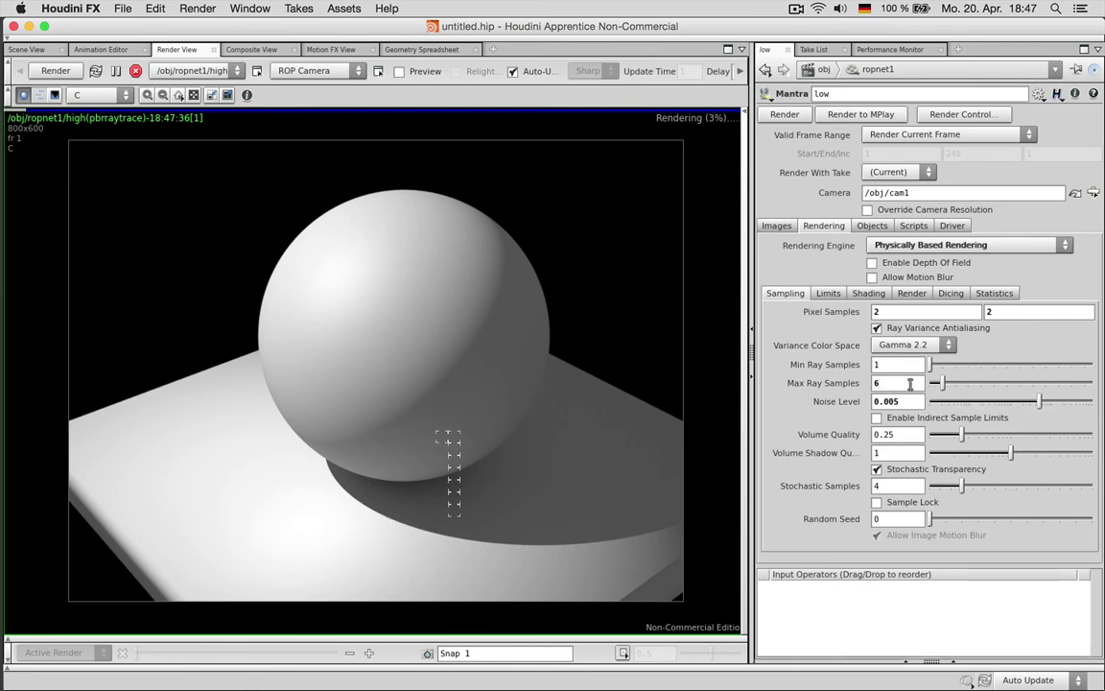
drag(889, 401, 911, 401)
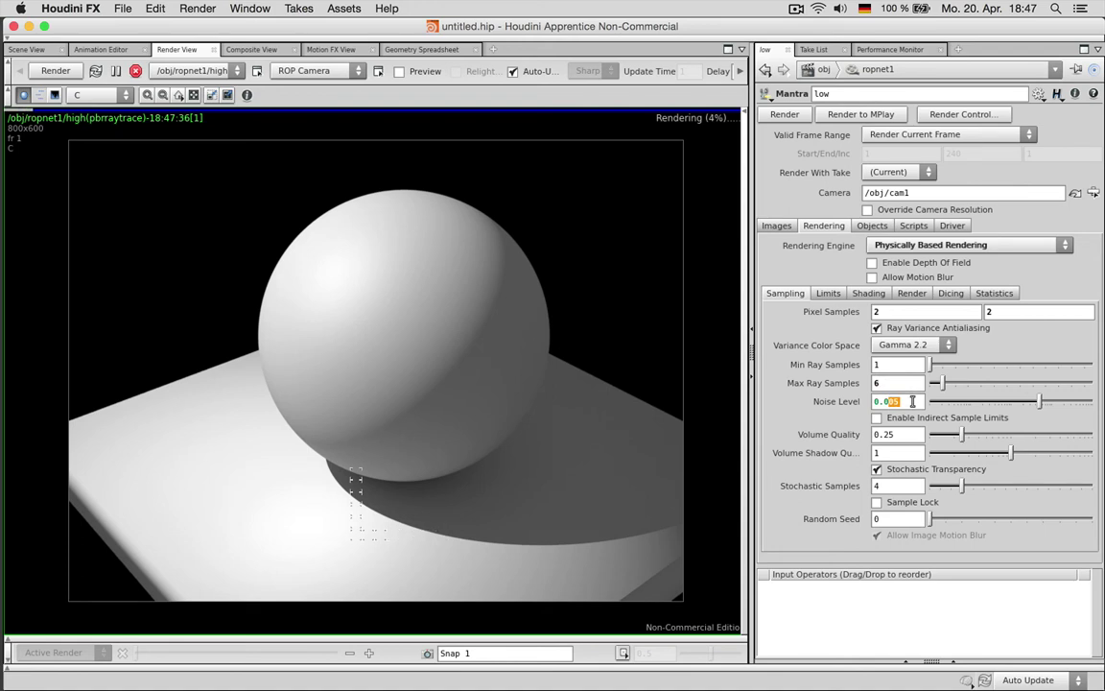
text(5)
key(Return)
Step: Switch the Render View to ropnet1/low and restart the preview render
click(199, 71)
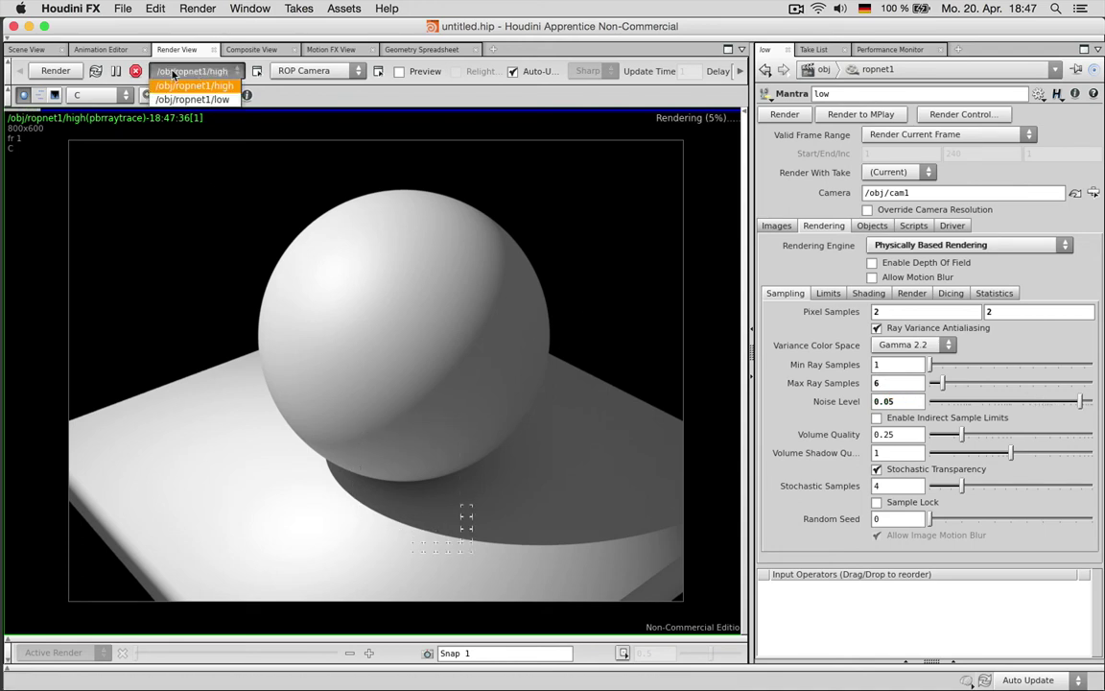
click(195, 100)
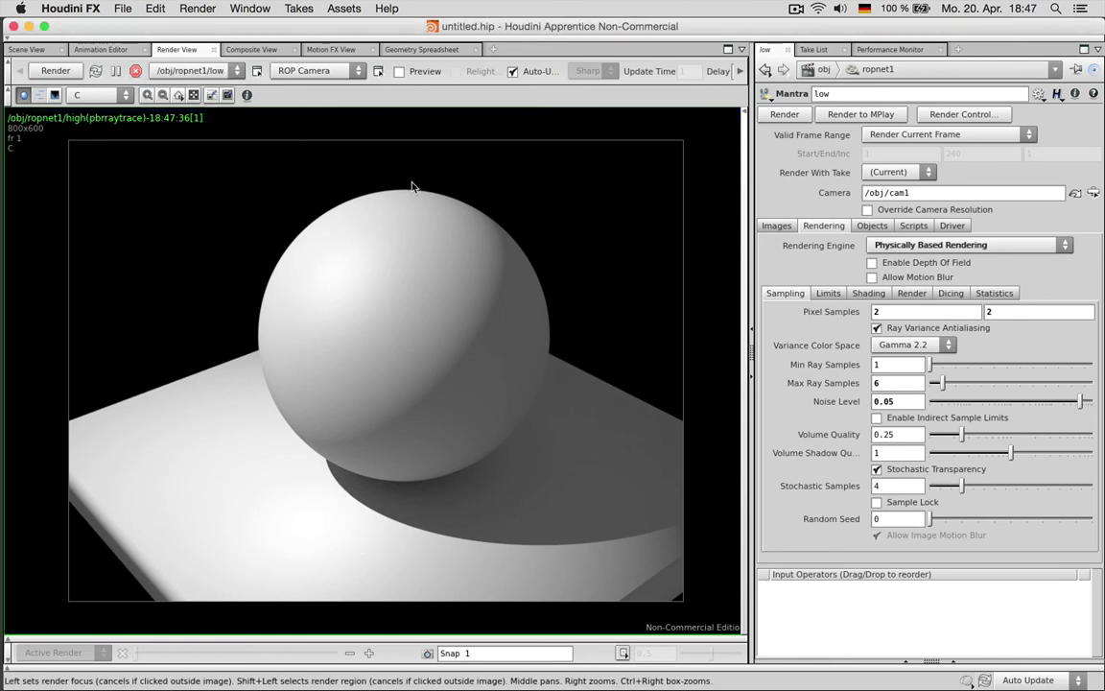
click(56, 71)
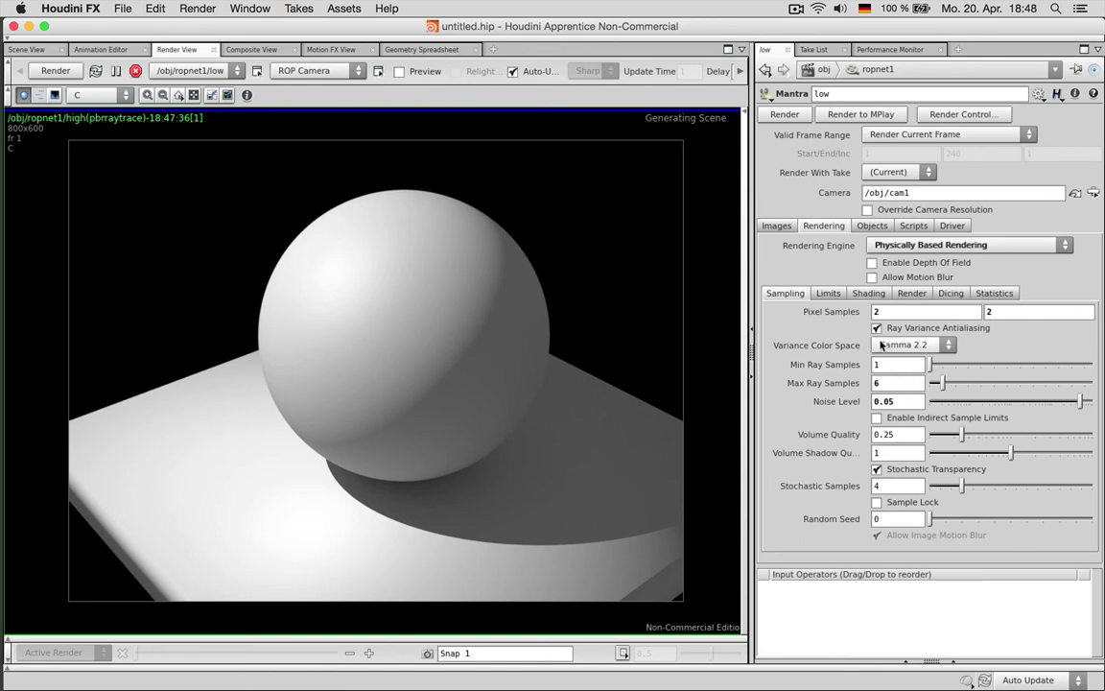
Step: Lower low's Reflect and Refract Limits to 4 and Diffuse Limit to 1, then restore the network pane
click(828, 292)
click(994, 313)
click(994, 331)
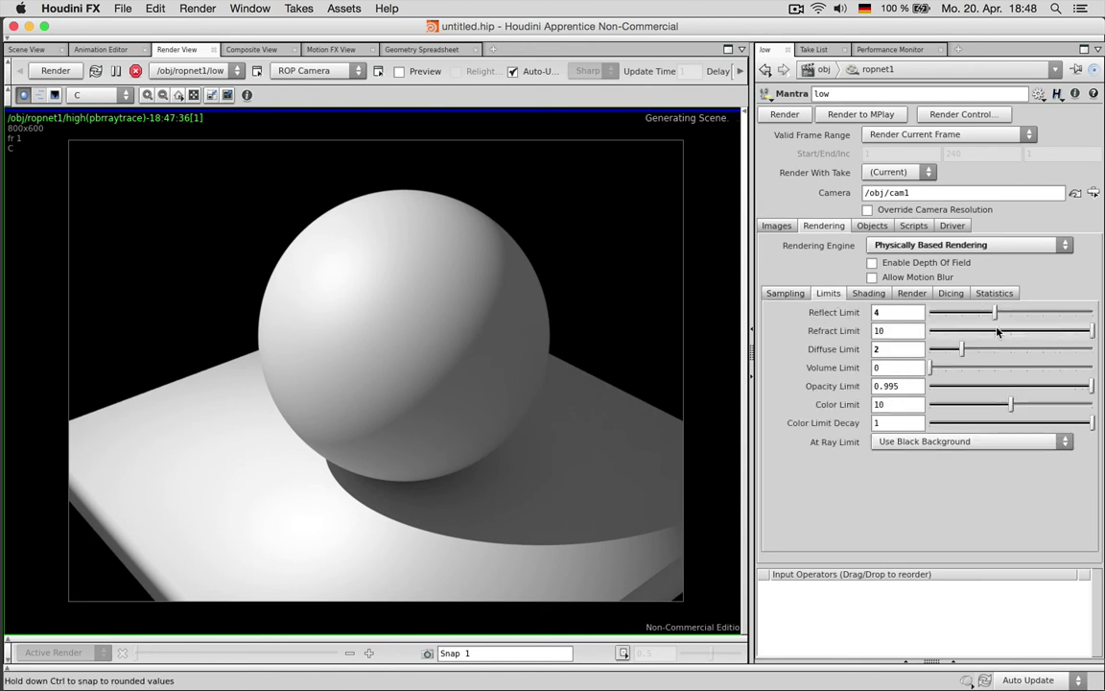
click(946, 351)
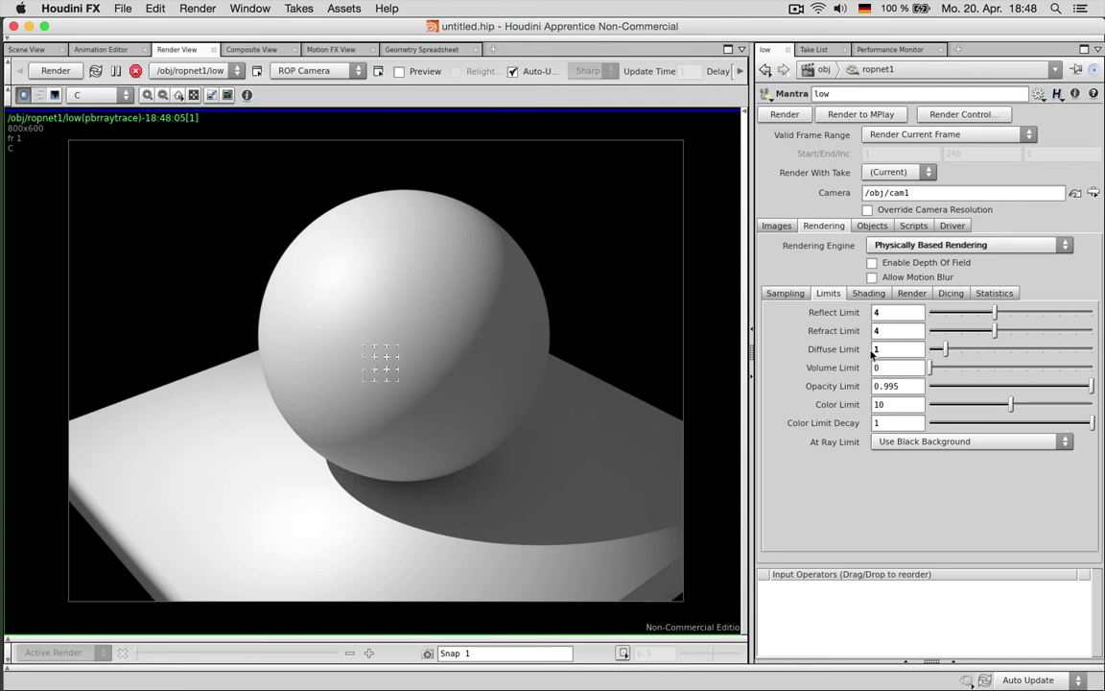
click(785, 292)
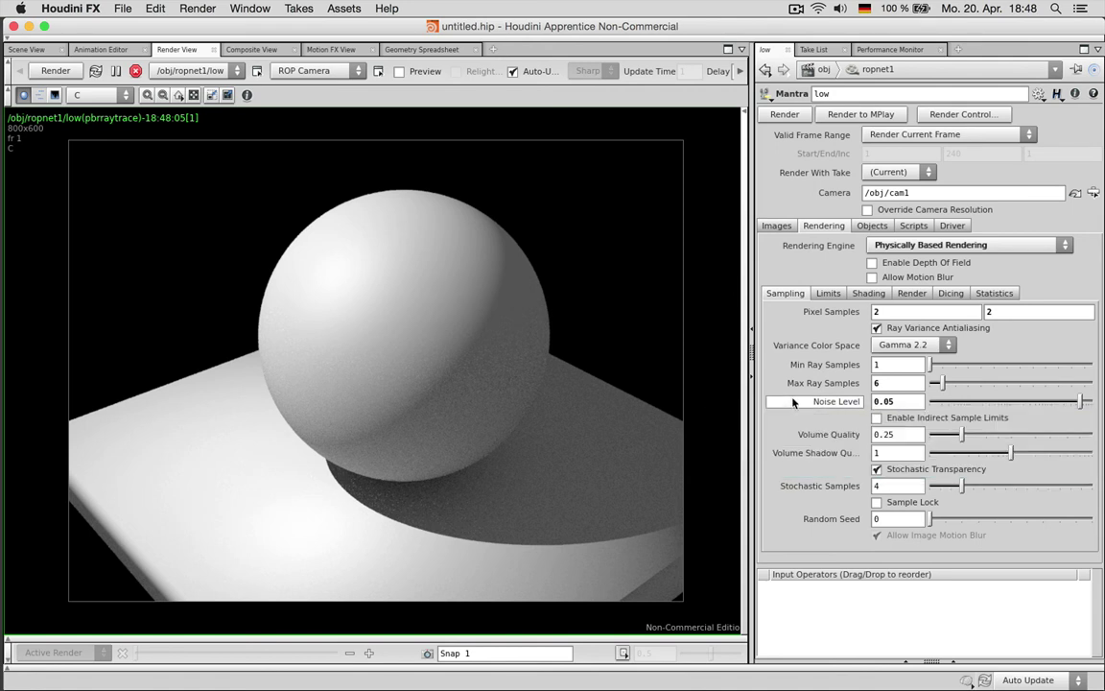
mouse_move(793, 402)
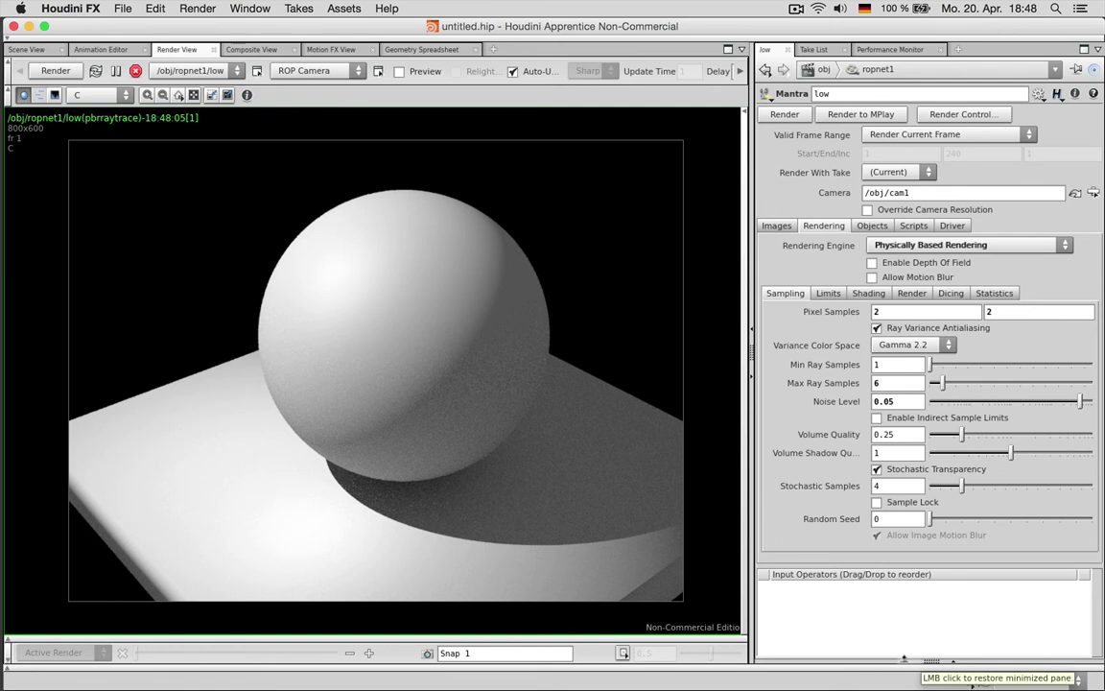
click(971, 679)
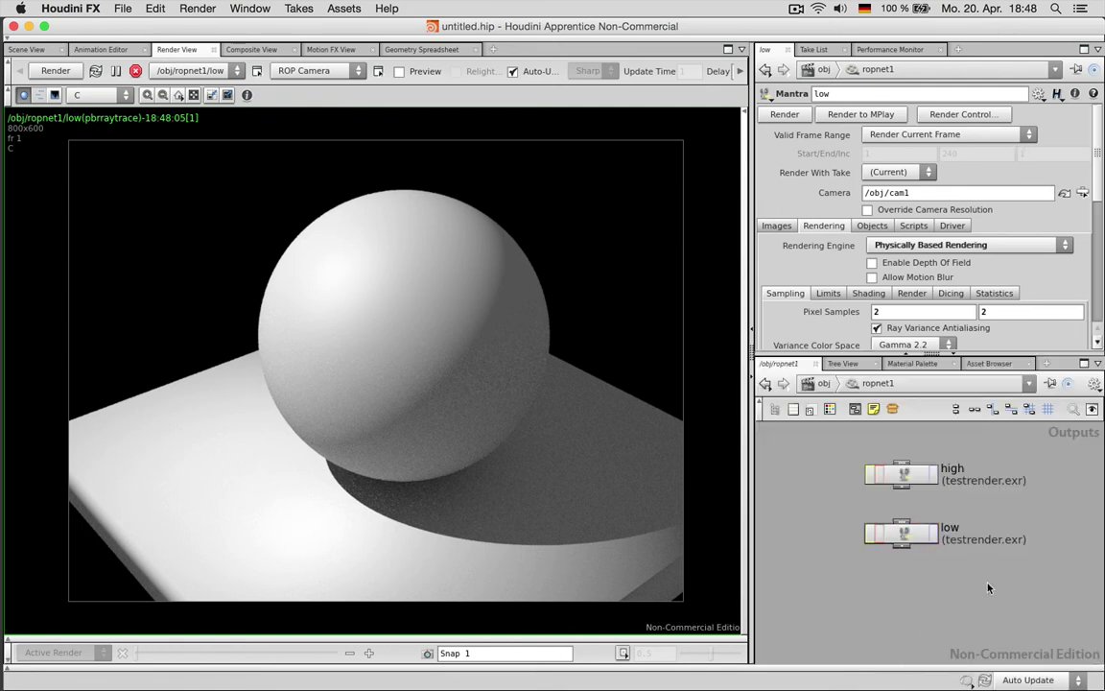
Step: Go up to /obj and place a new SHOP Network node
key(u)
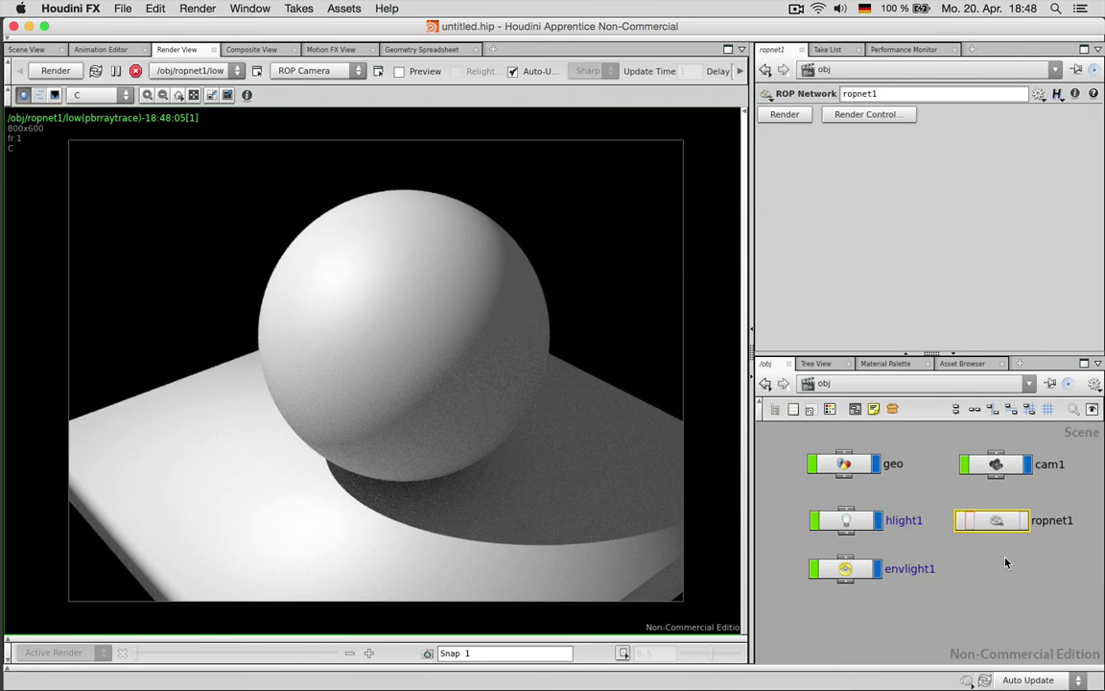
middle_drag(1012, 587, 987, 584)
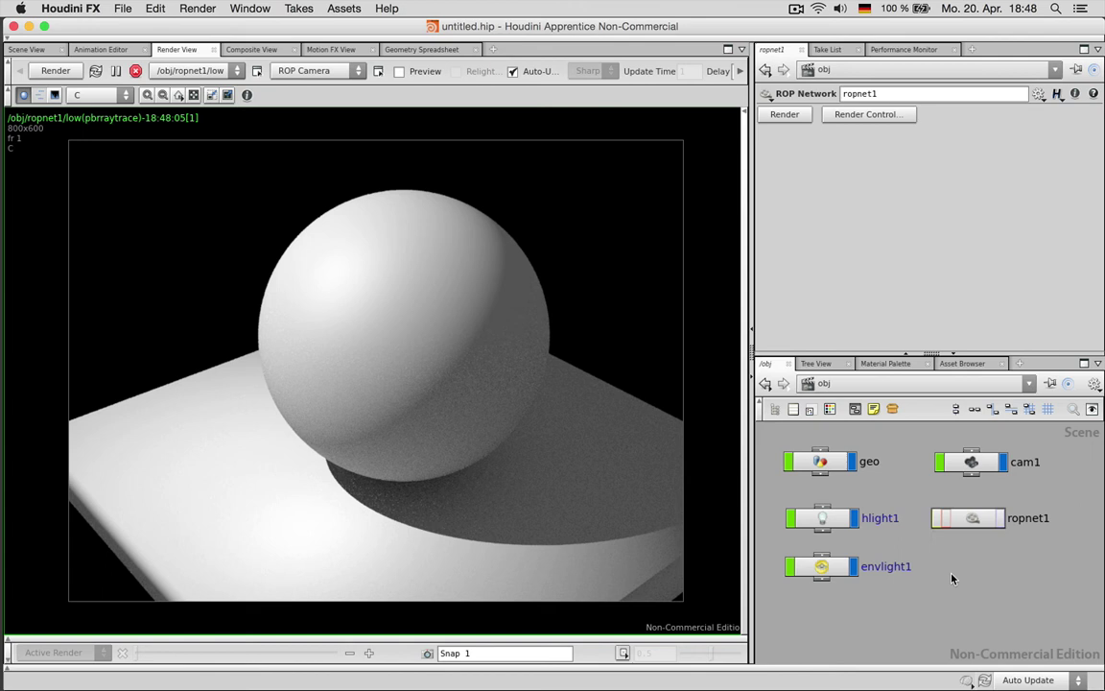
key(Tab)
text(shop)
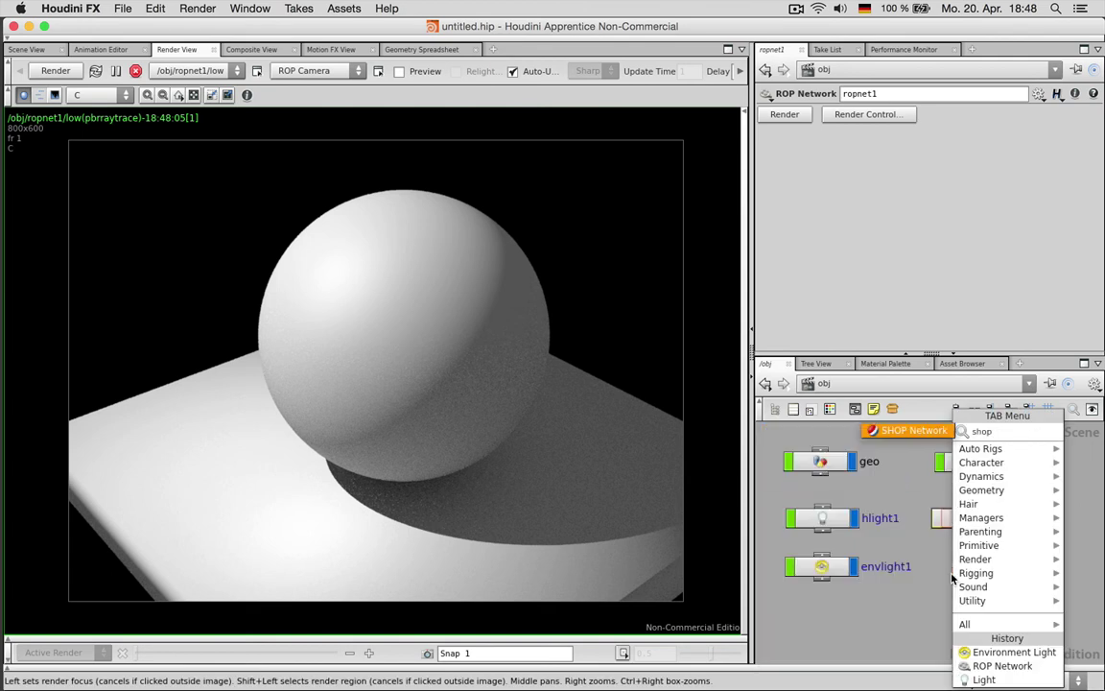
key(Return)
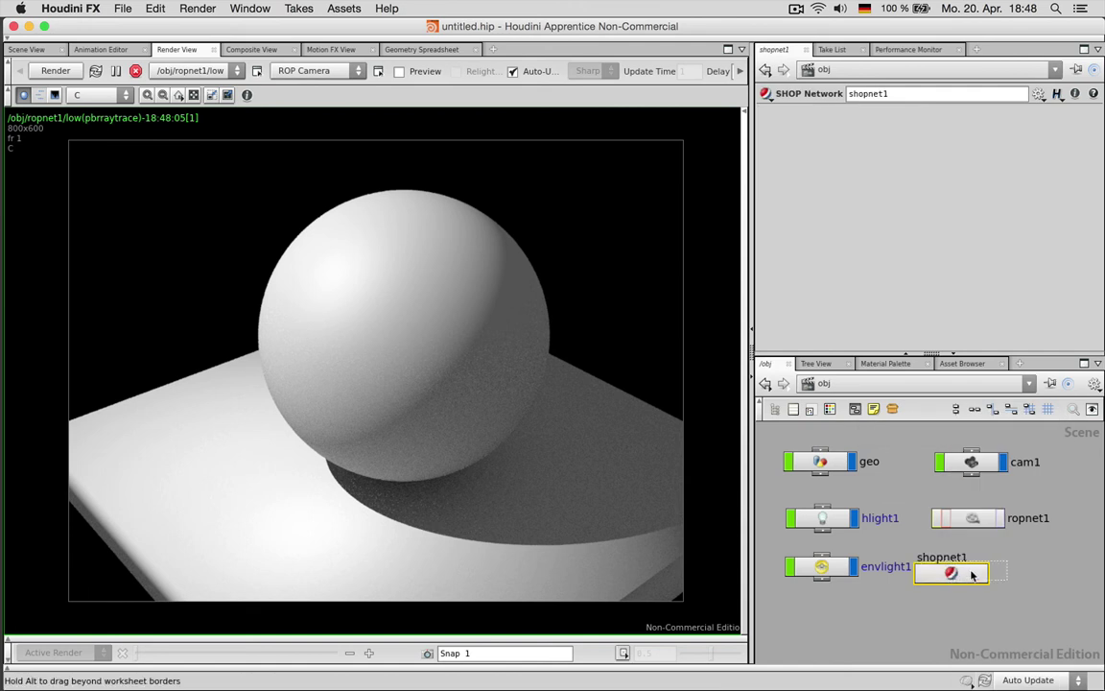
click(973, 568)
Step: Rename shopnet1 to materials and dive inside it
double_click(969, 554)
text(m)
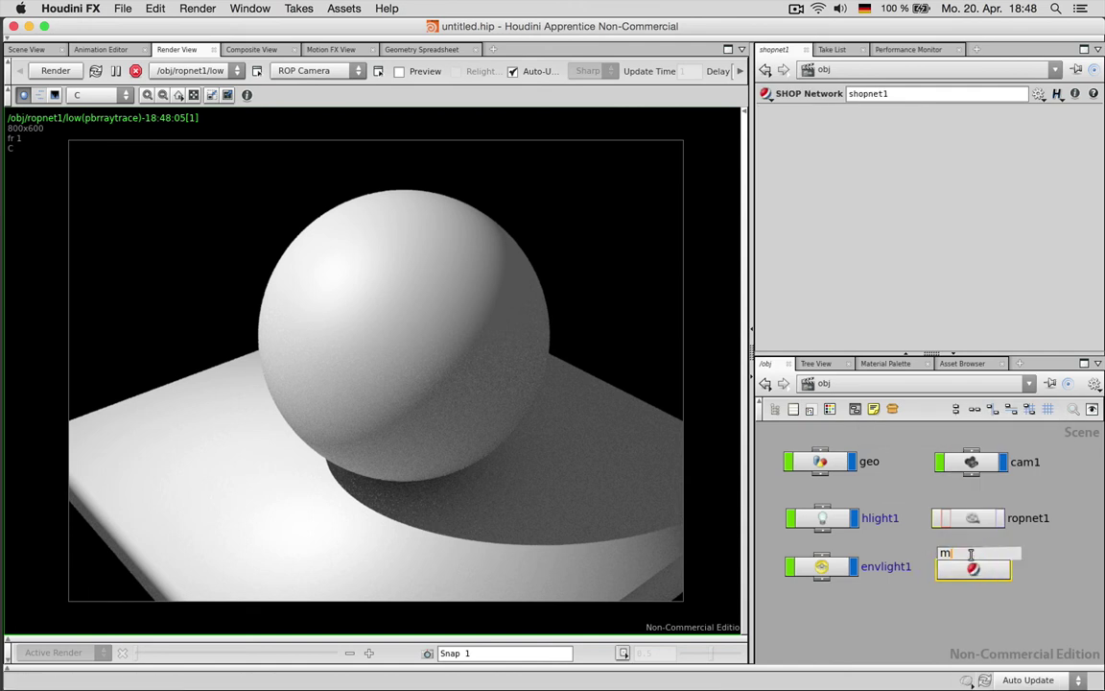
text(aterials)
key(Return)
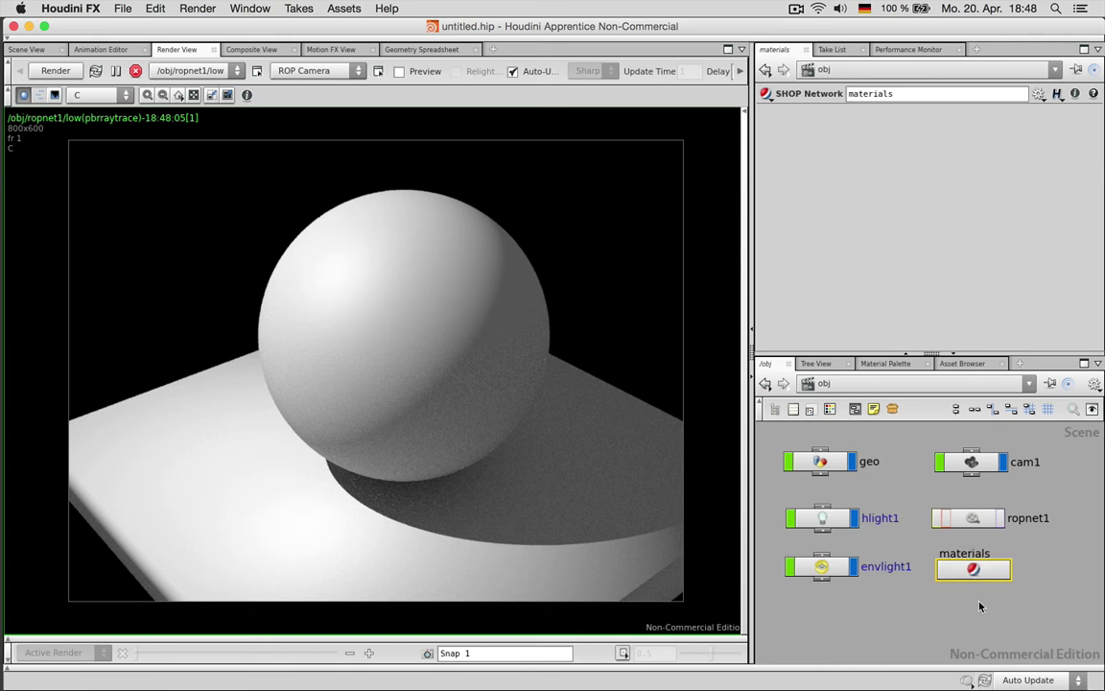
key(i)
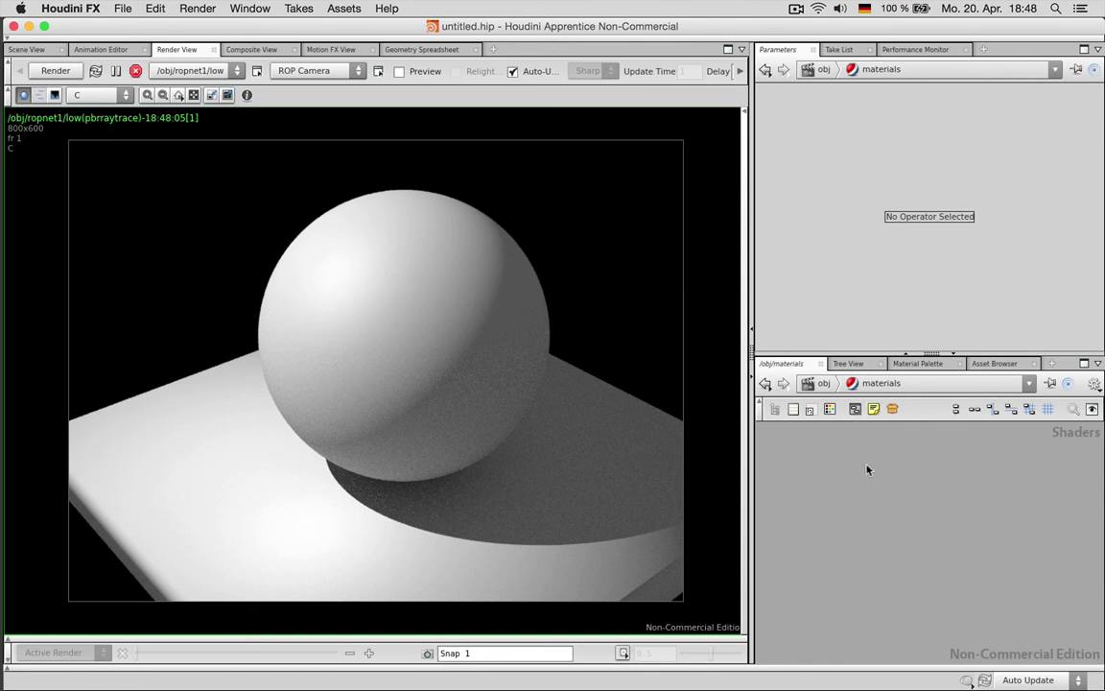
Step: Place a Material Shader Builder (vopmaterial1) in materials and rename it plastic
key(Tab)
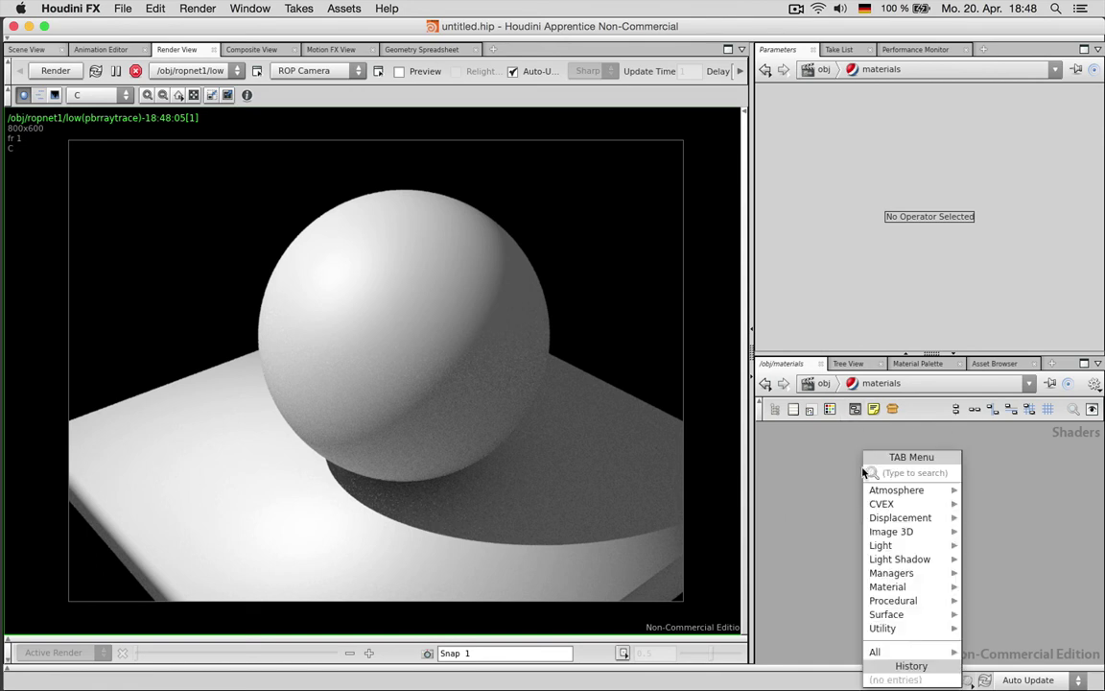
text(materi)
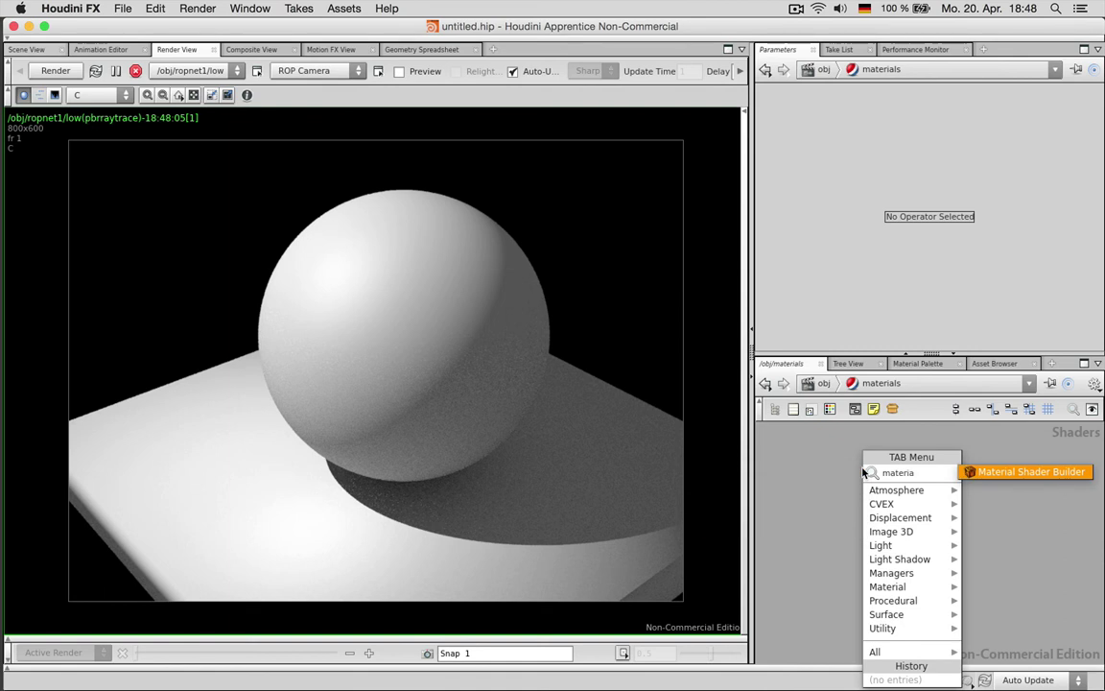
text(a)
key(Return)
click(864, 472)
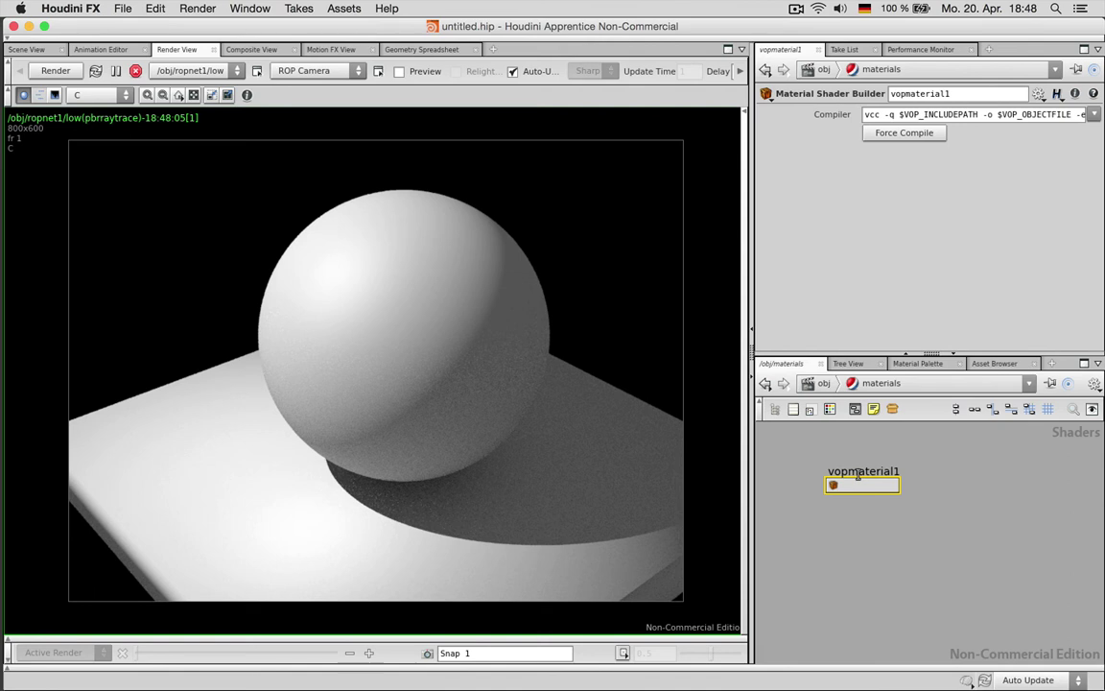
double_click(868, 472)
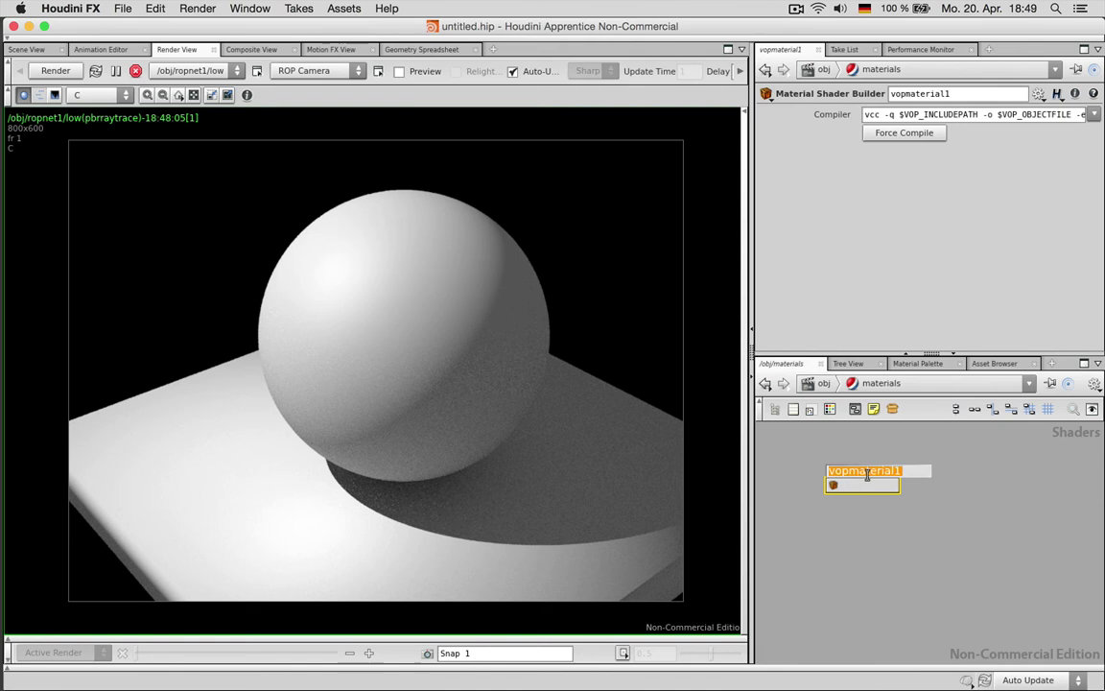
text(plastic)
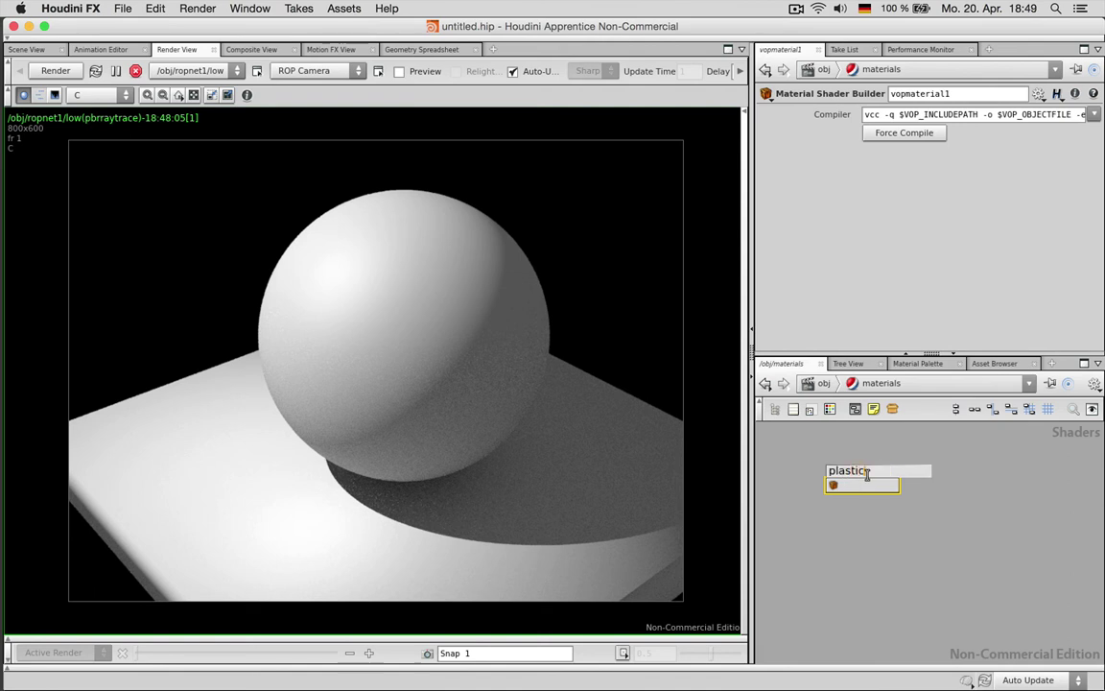
key(Return)
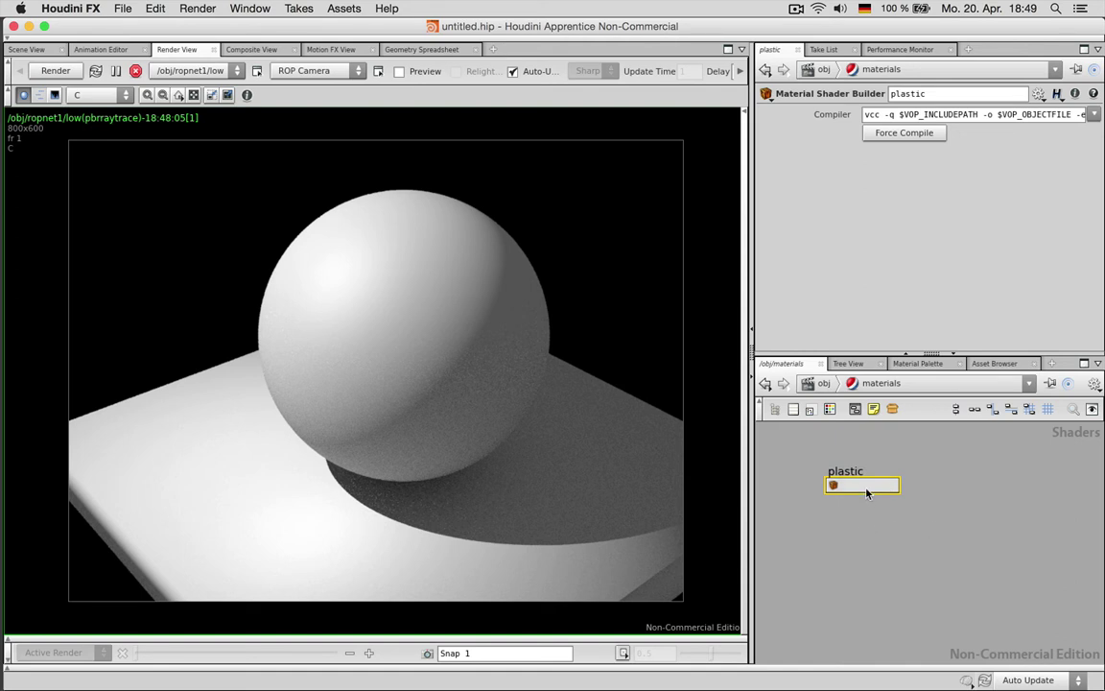
Step: Enter the plastic shader's VEX Builder network and adjust the view
double_click(866, 492)
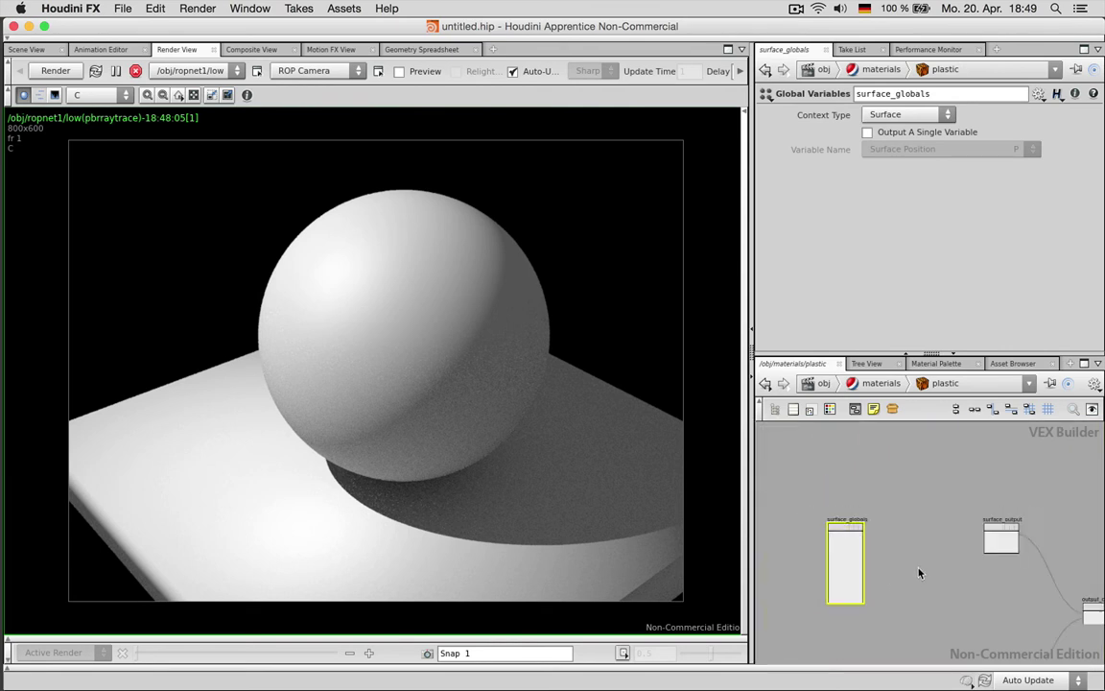
scroll(918, 572, up, 2)
scroll(908, 467, down, 2)
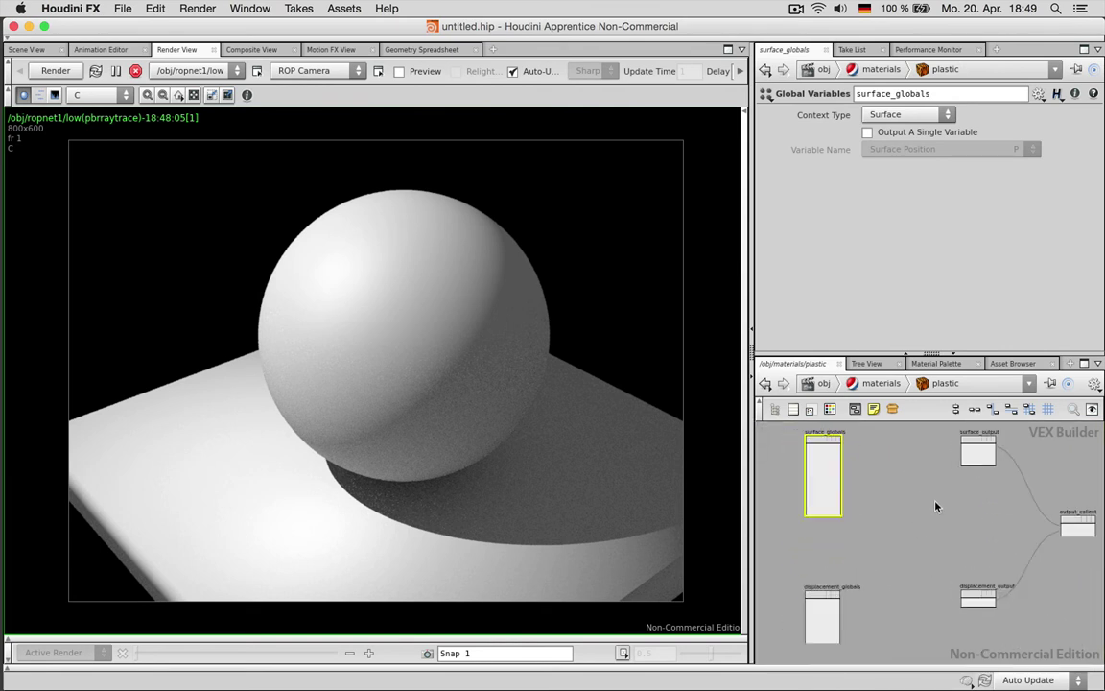
middle_drag(939, 499, 917, 505)
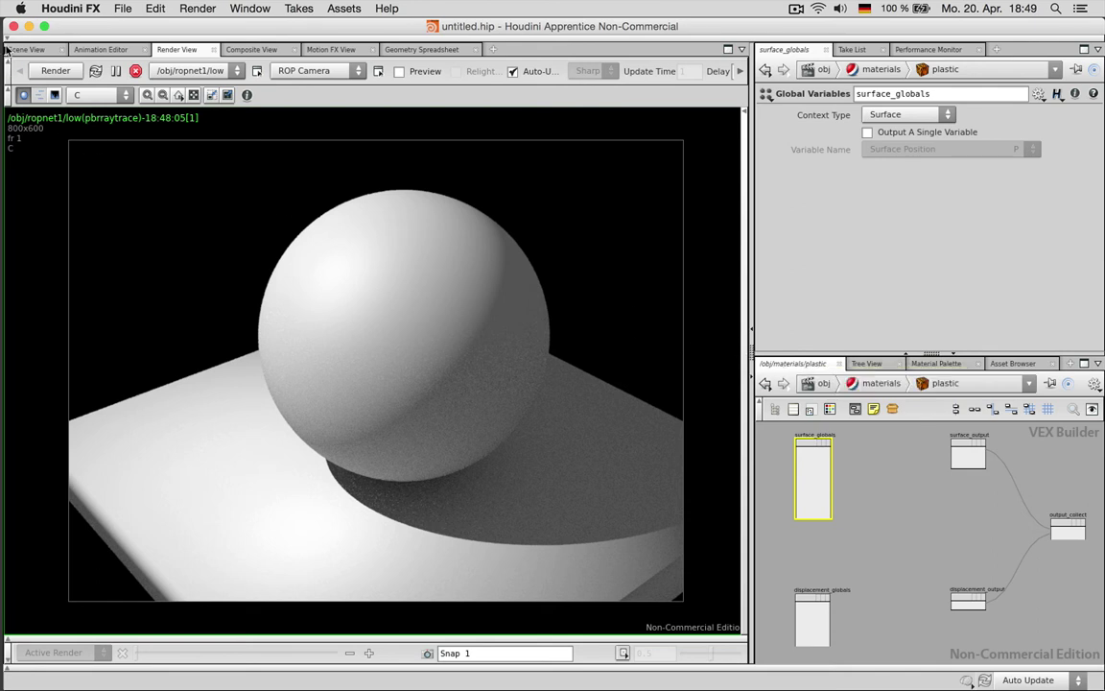
Step: Make the network the main pane, with Scene View and Render View docked alongside
drag(6, 55, 7, 52)
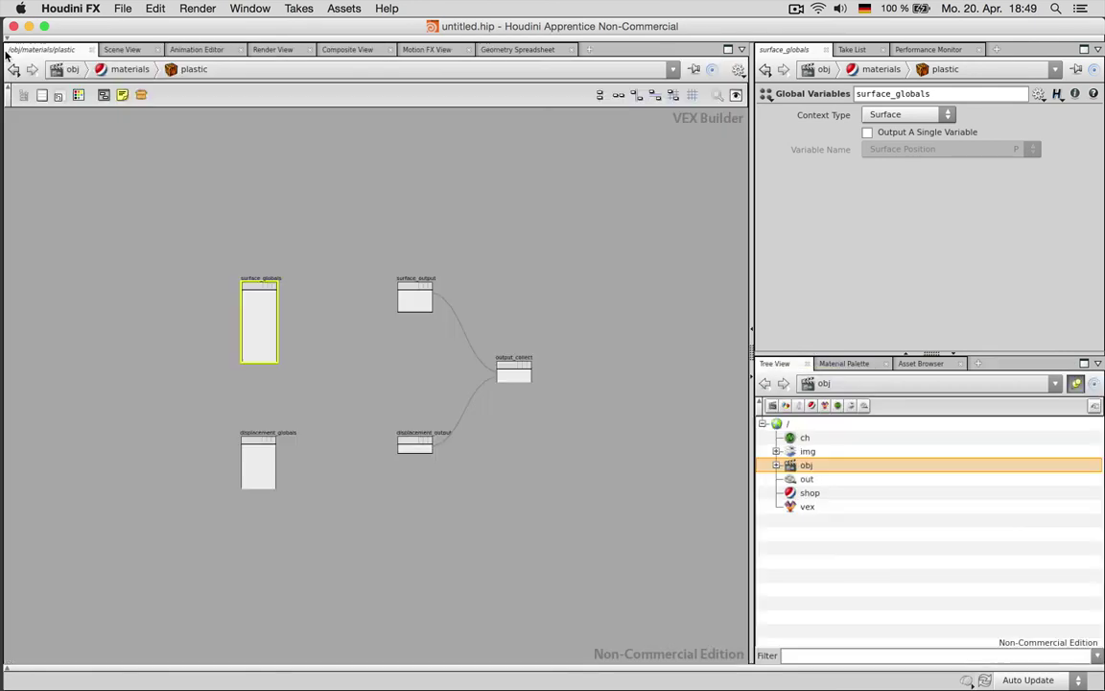
click(131, 50)
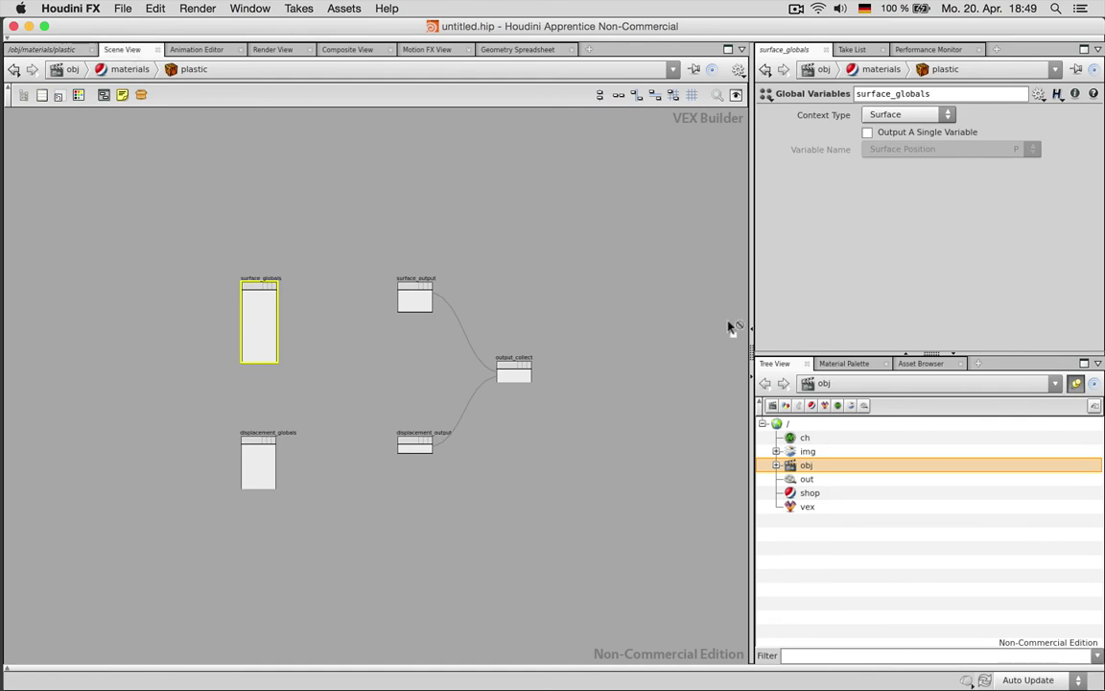
drag(759, 366, 756, 364)
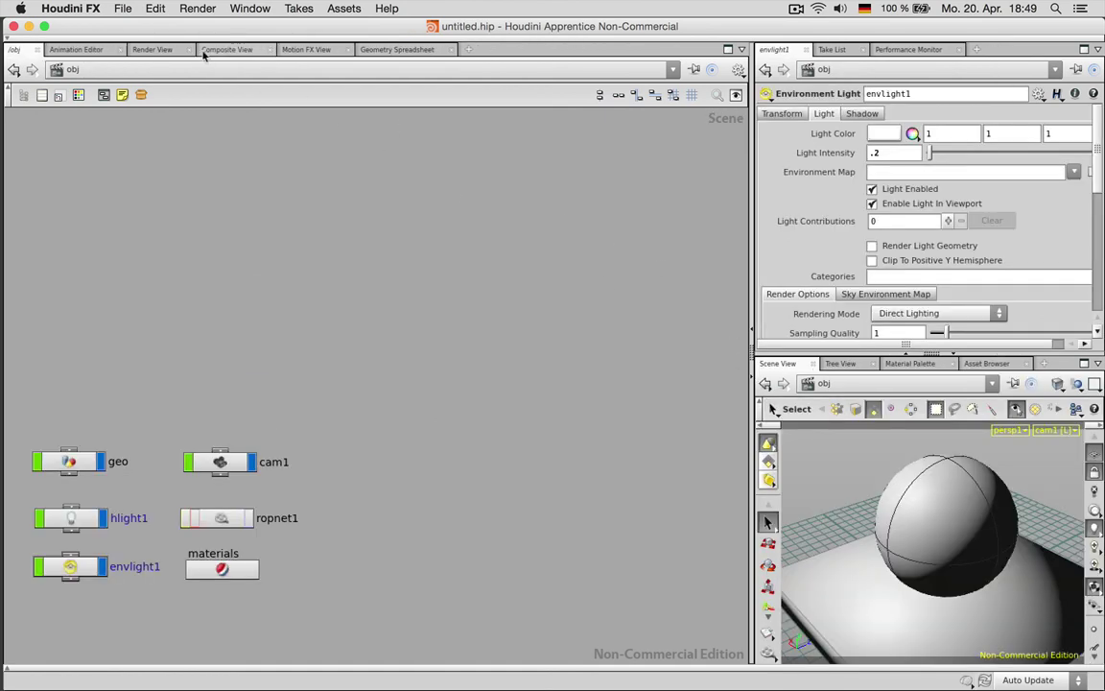
drag(158, 50, 823, 367)
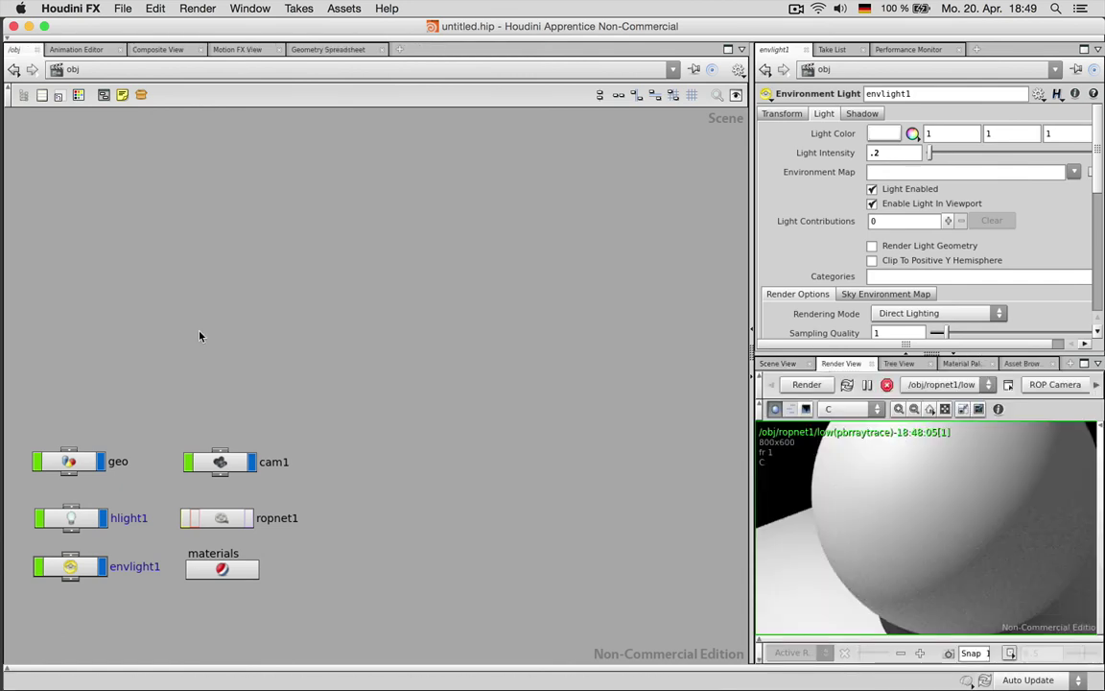
Step: Select cam1 and set its resolution to 400 x 300
click(220, 459)
middle_drag(355, 385, 454, 253)
double_click(908, 151)
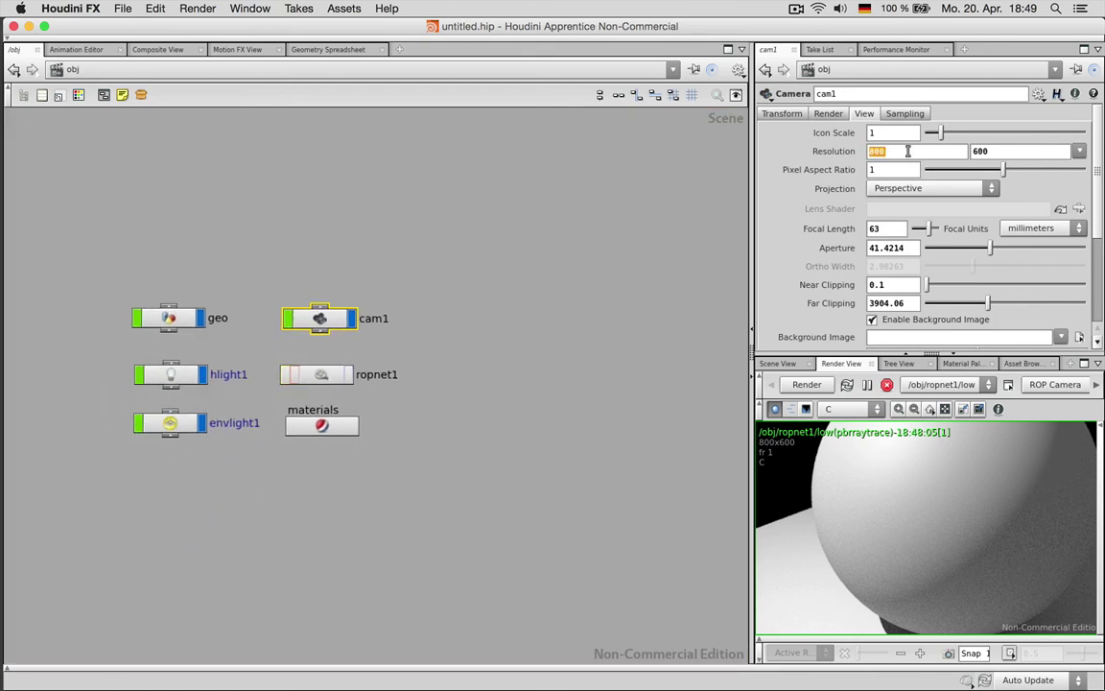
text(400)
key(Tab)
text(3)
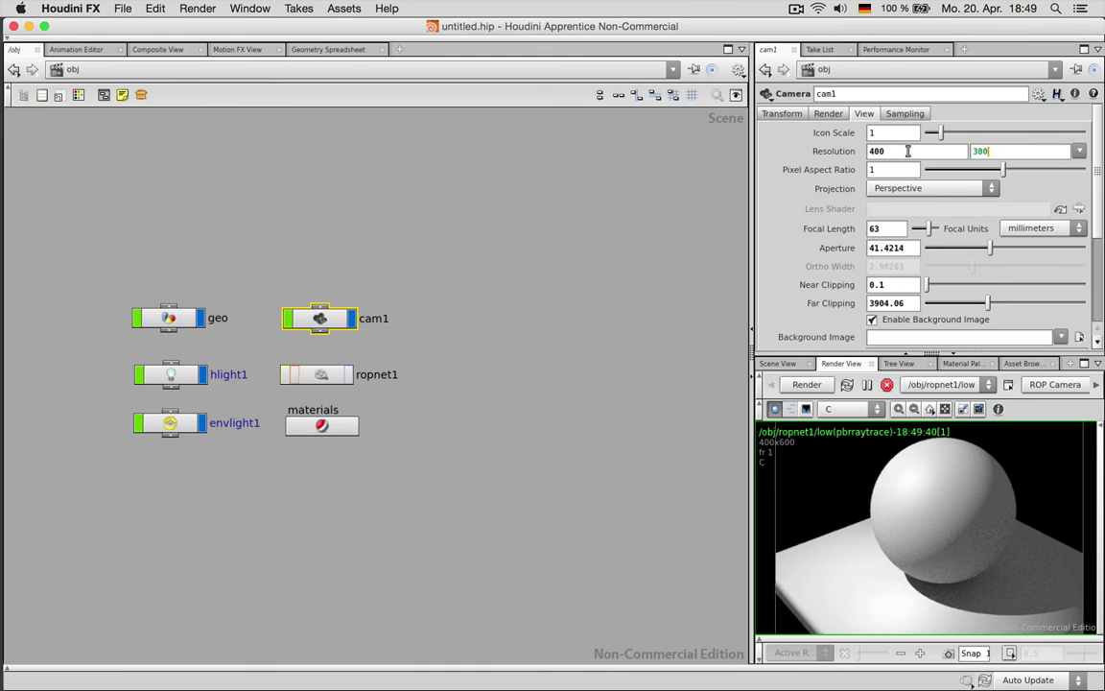
text(00)
key(Return)
Step: Enter materials > plastic and move both globals nodes further left
double_click(322, 425)
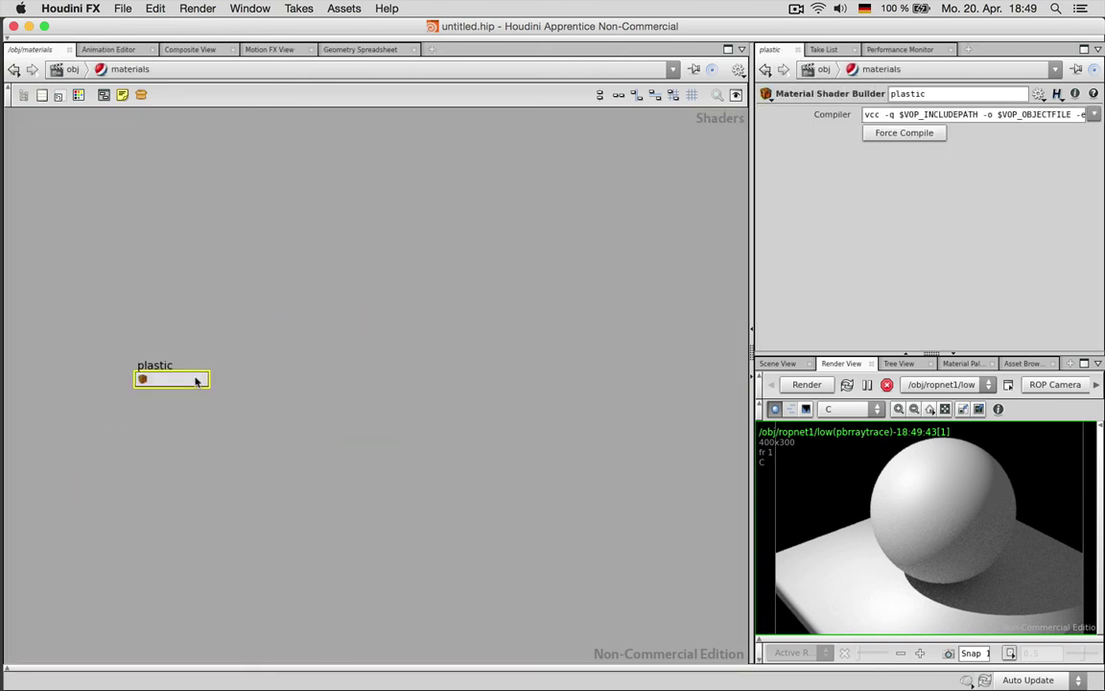
double_click(185, 383)
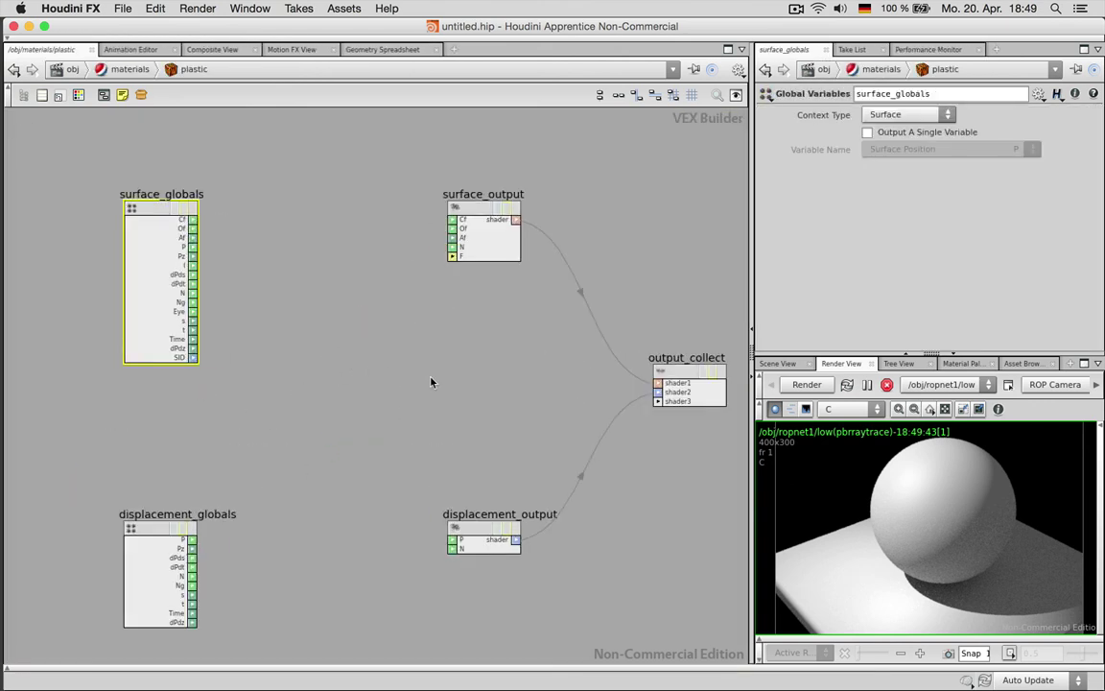
drag(53, 144, 174, 619)
drag(122, 524, 78, 521)
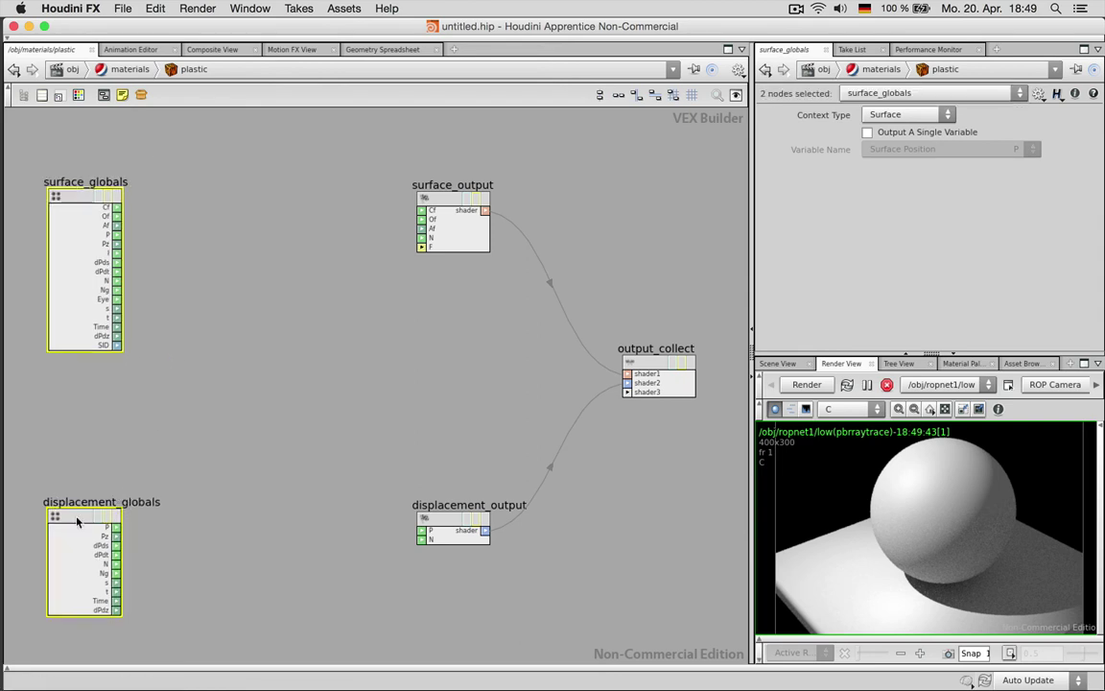
click(280, 444)
Step: Rearrange surface_output, displacement_output and output_collect further right
drag(515, 372, 546, 322)
drag(452, 525, 555, 413)
drag(540, 241, 646, 410)
drag(647, 366, 711, 375)
click(678, 372)
drag(592, 425, 588, 437)
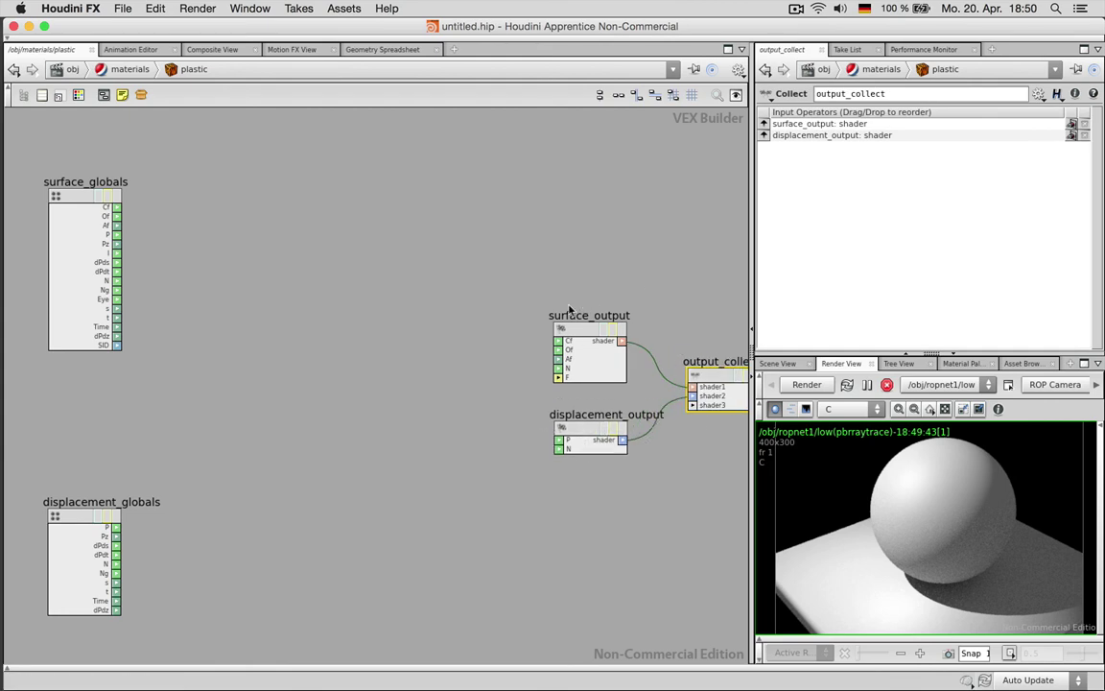
click(267, 283)
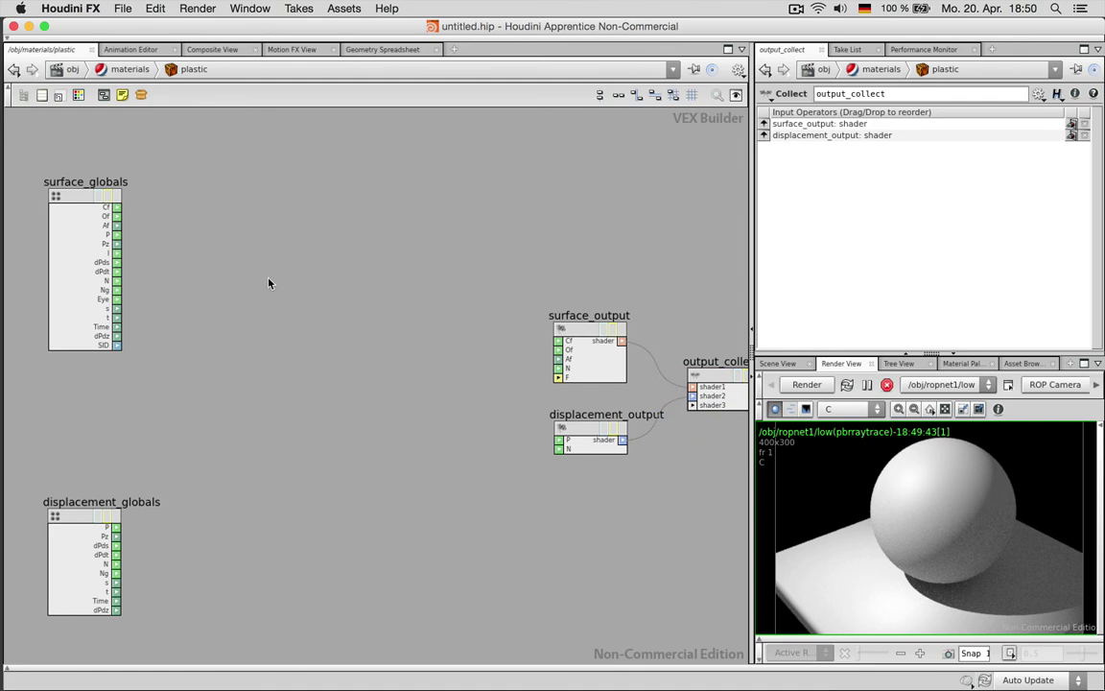
Step: Add a Physically Based Diffuse node (pbrdiffuse1) to the plastic network
key(Tab)
text(phys)
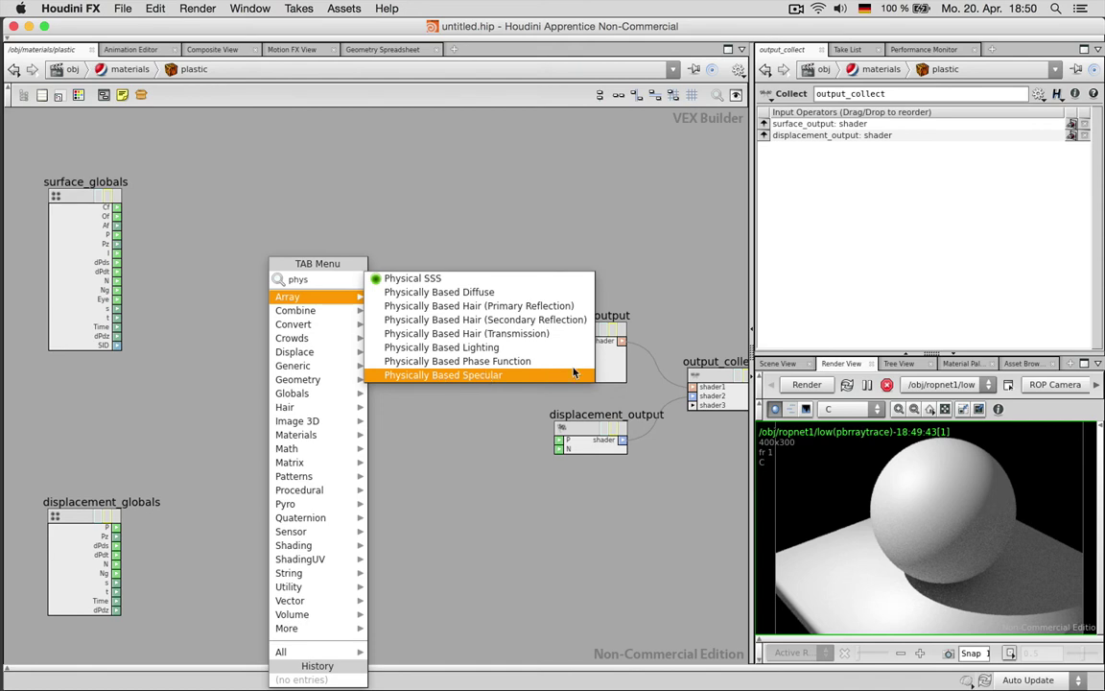
click(447, 293)
click(263, 246)
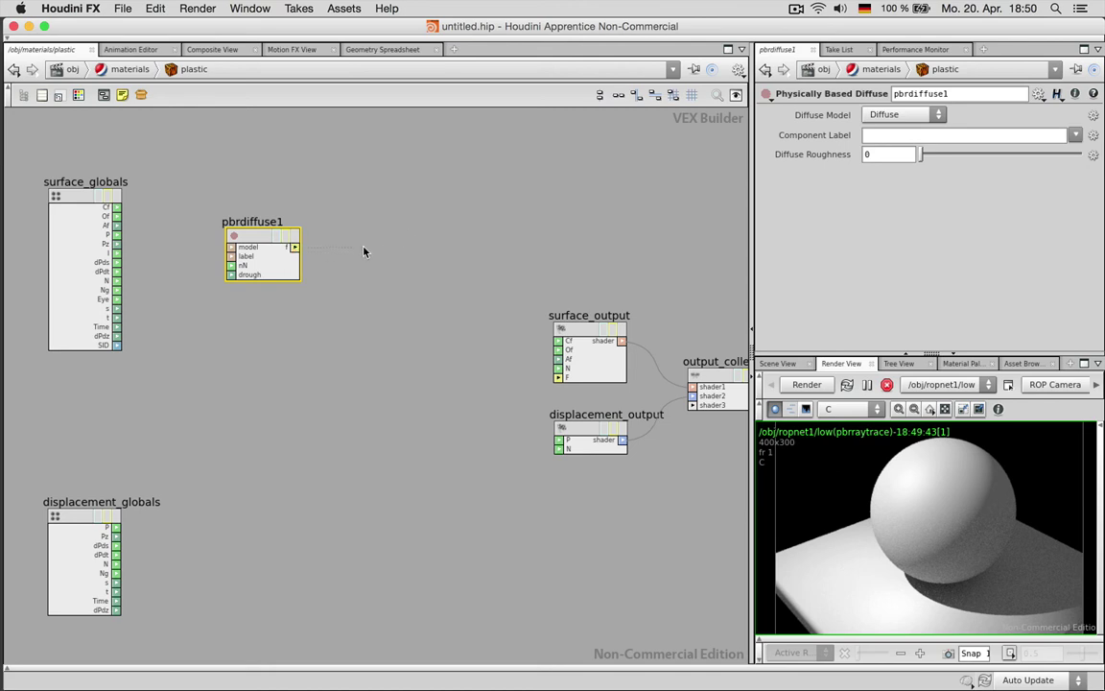
Step: Wire pbrdiffuse1 through a new Conserve Energy node into surface_output's F, then return to /obj
key(Tab)
text(con)
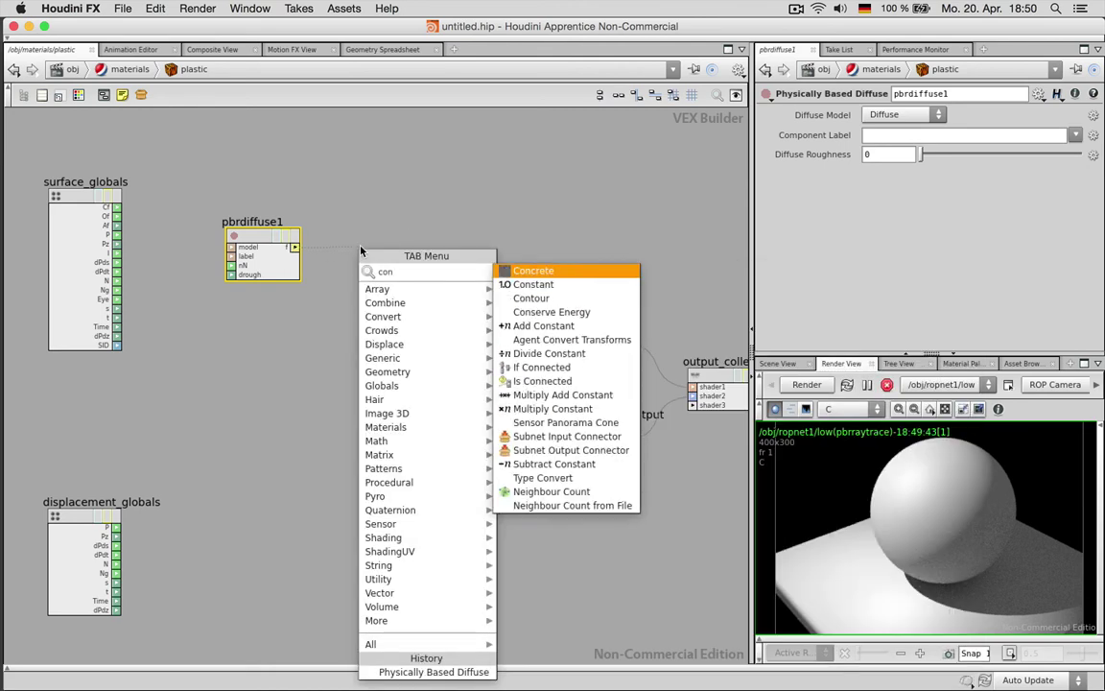
text(ser)
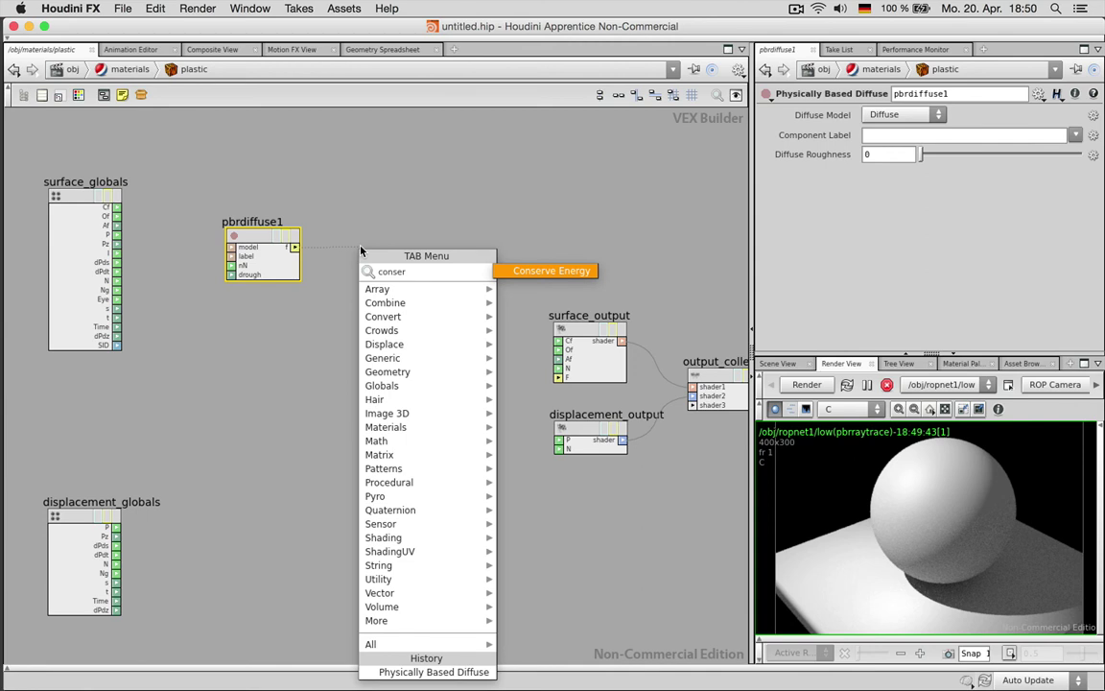
key(Return)
click(364, 246)
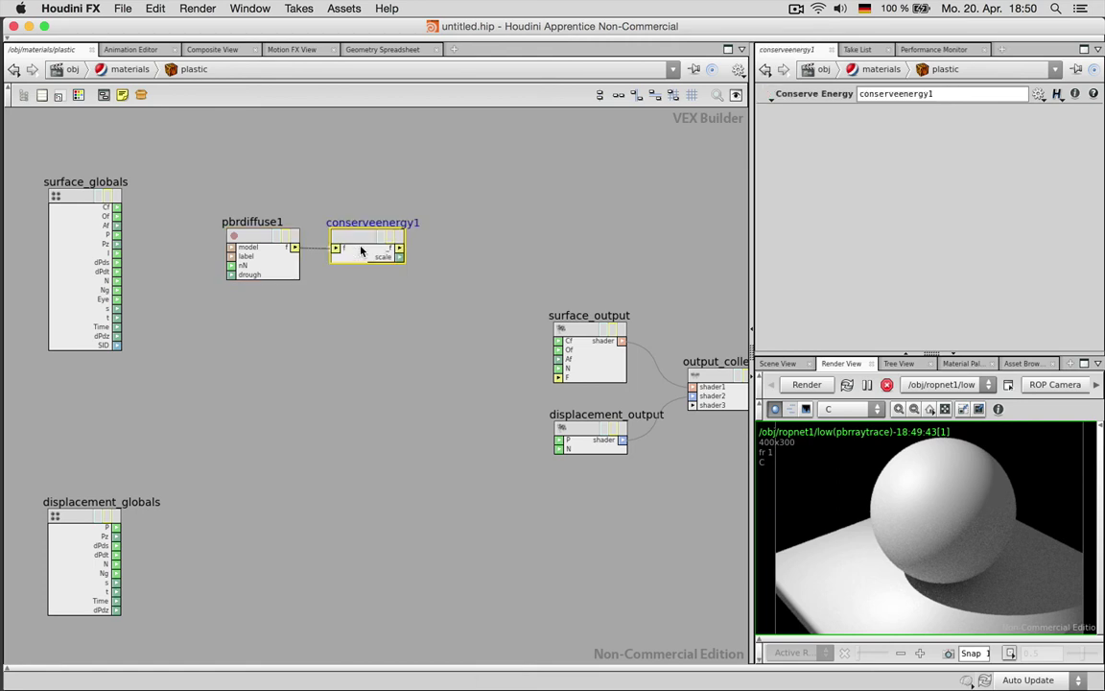
drag(364, 236, 535, 331)
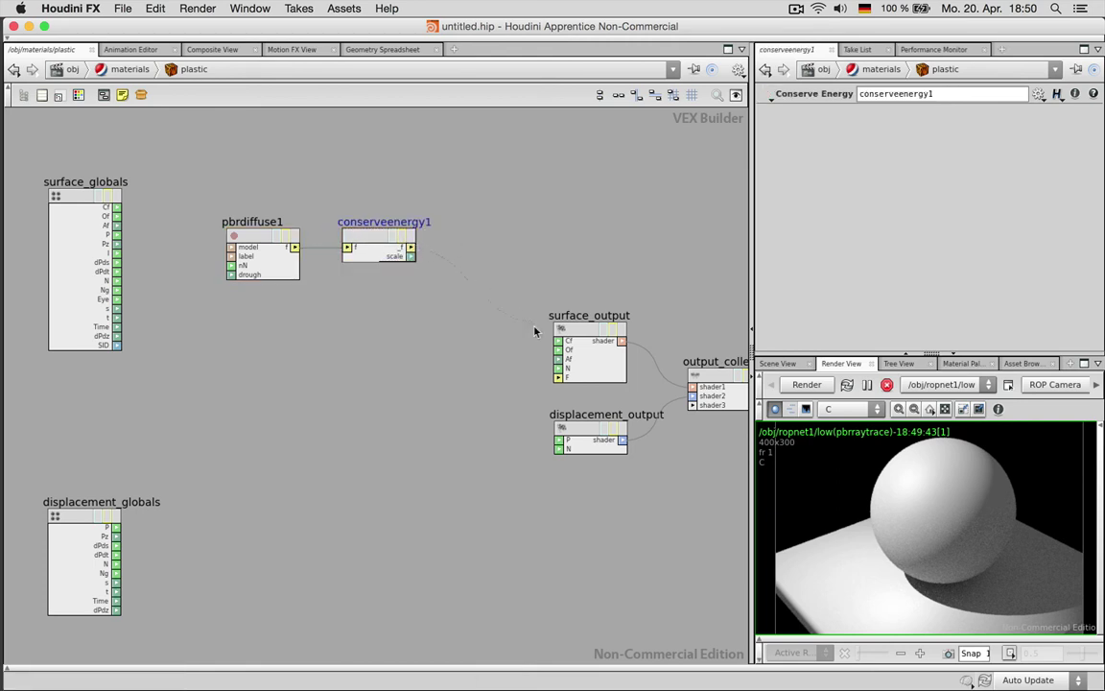
drag(561, 378, 560, 379)
key(u)
key(u)
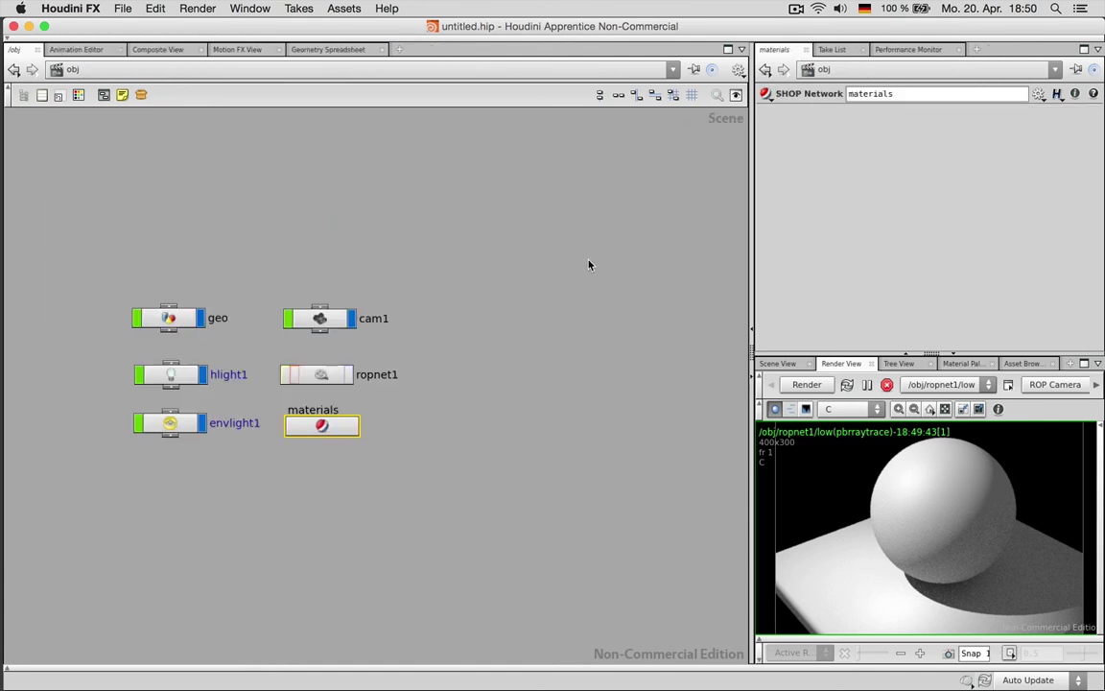
click(169, 321)
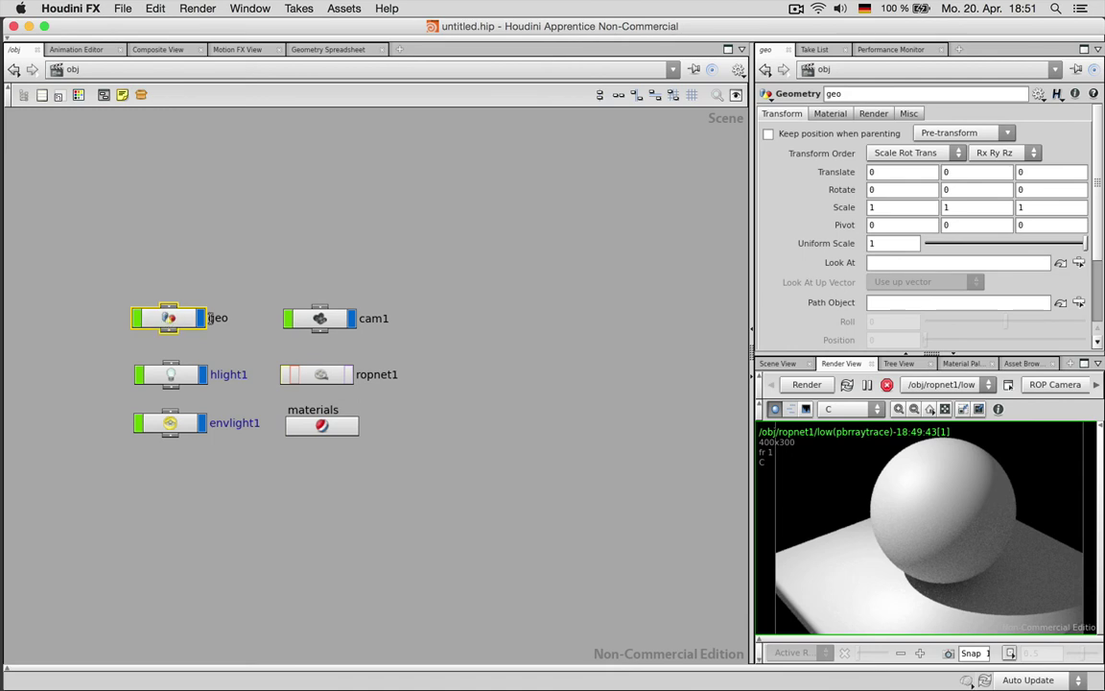
Step: Set geo's Material parameter to /obj/materials/plastic using the chooser
click(850, 114)
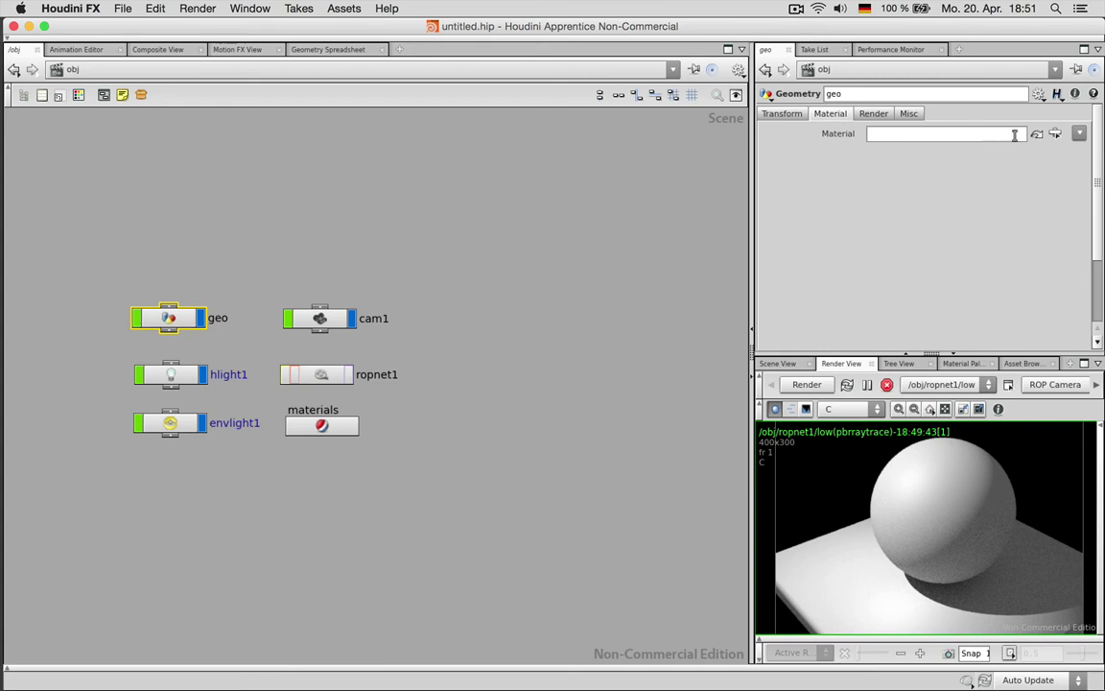
click(1060, 133)
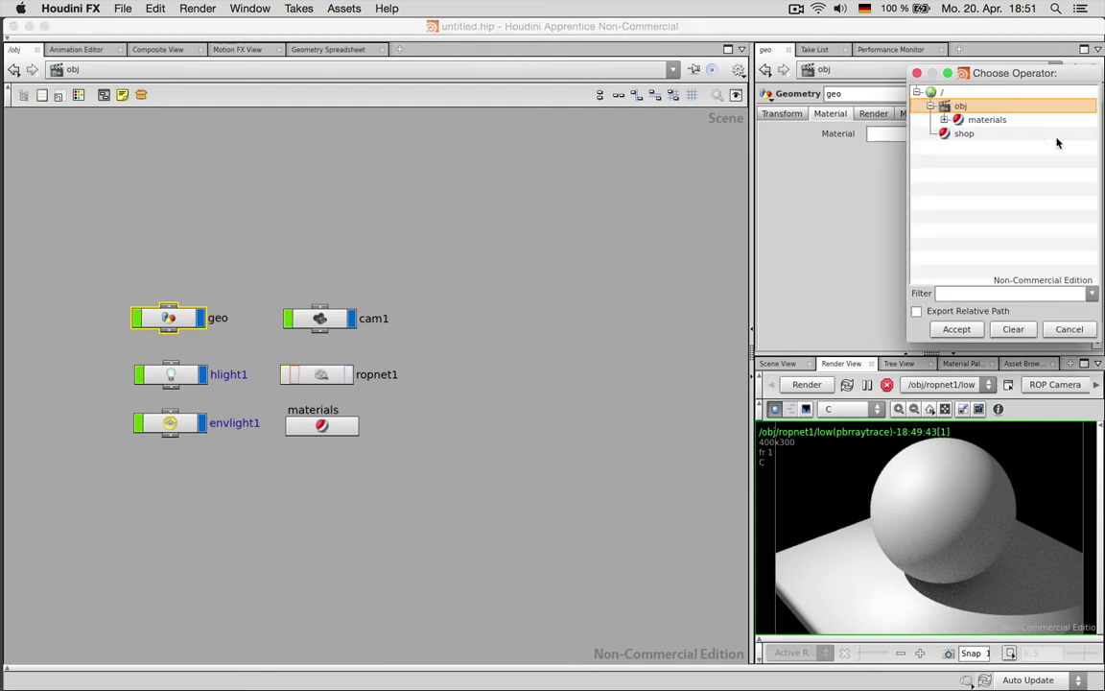
click(945, 119)
click(995, 133)
drag(1046, 75, 878, 145)
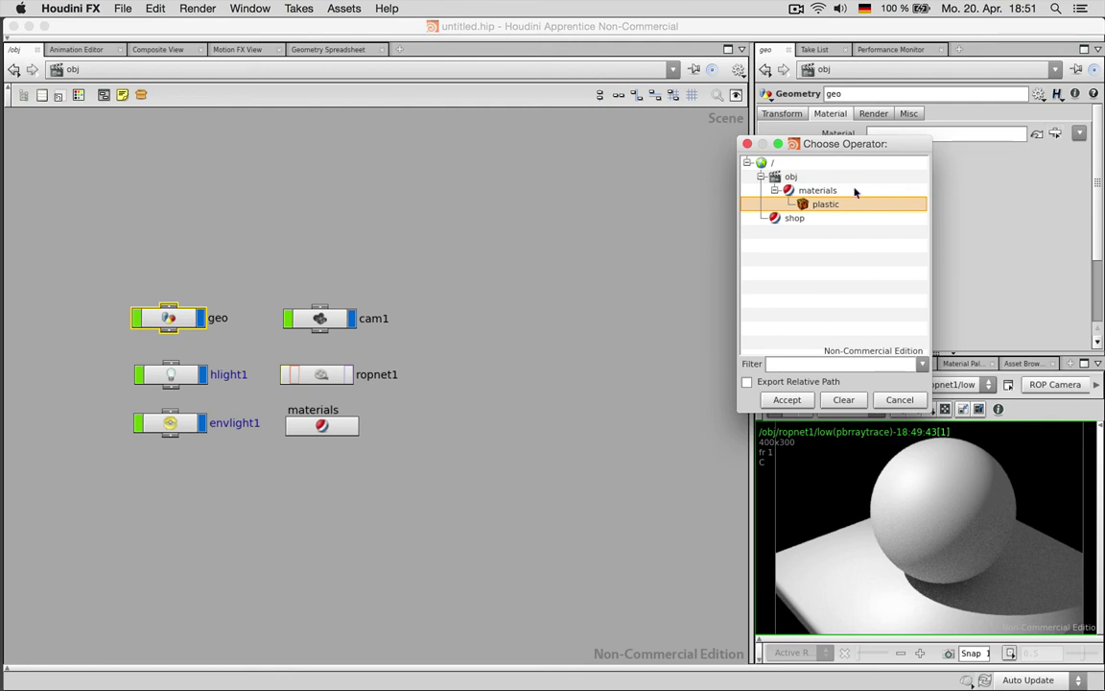
click(791, 400)
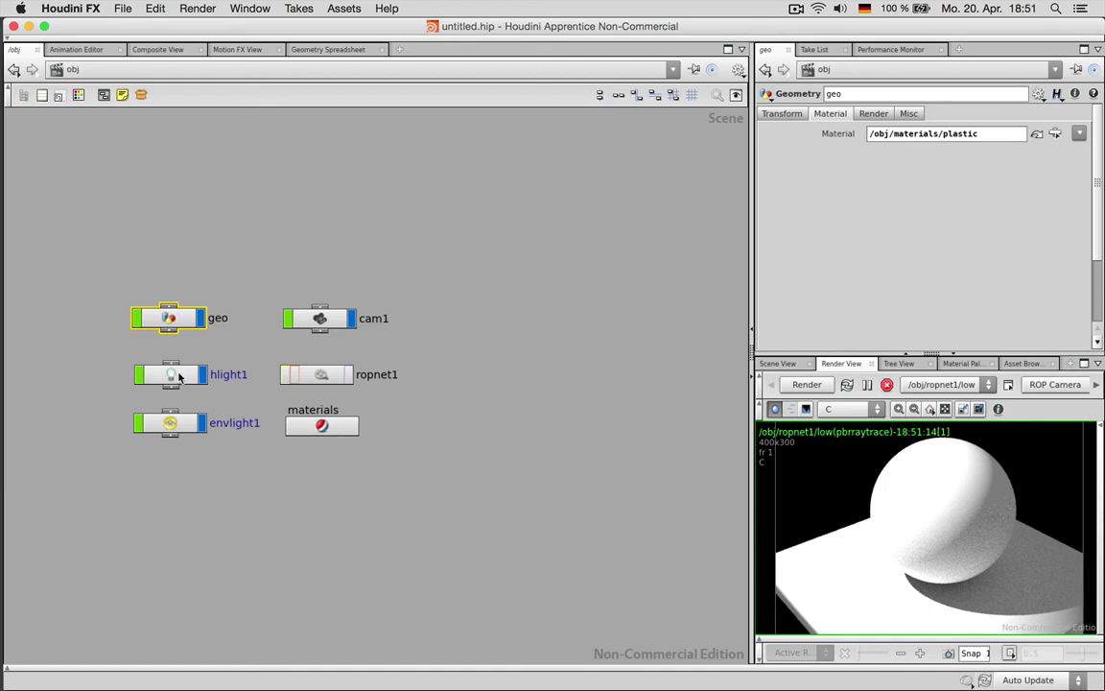
Step: Select hlight1 and change its light type to a sphere light
click(177, 377)
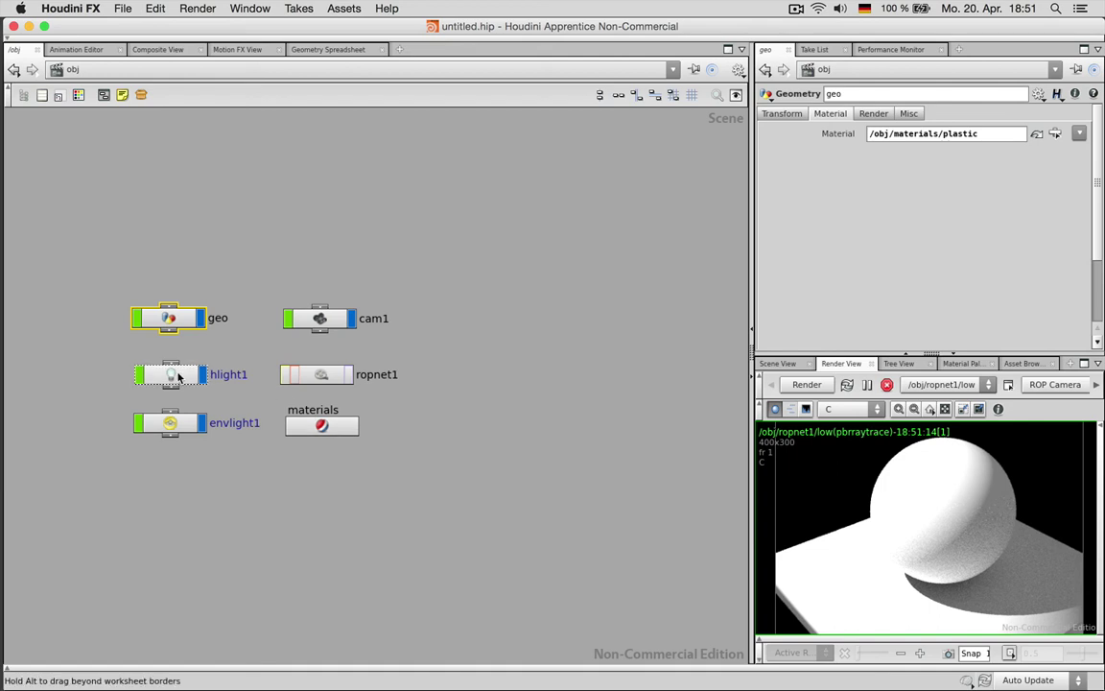
click(834, 114)
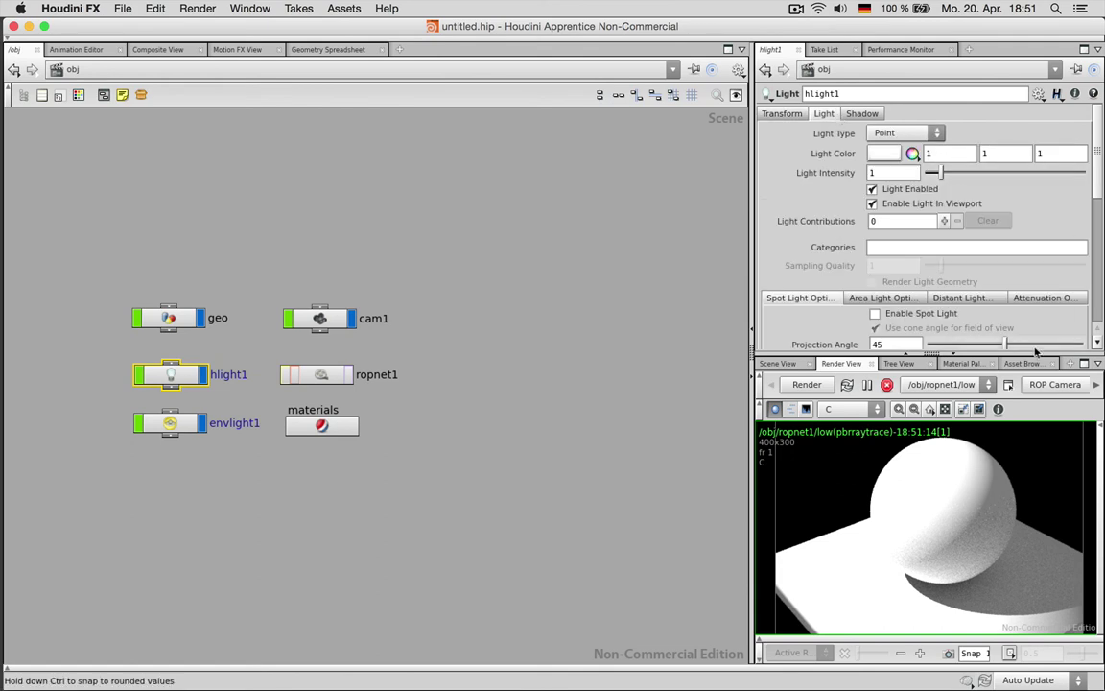
drag(1030, 354, 1030, 385)
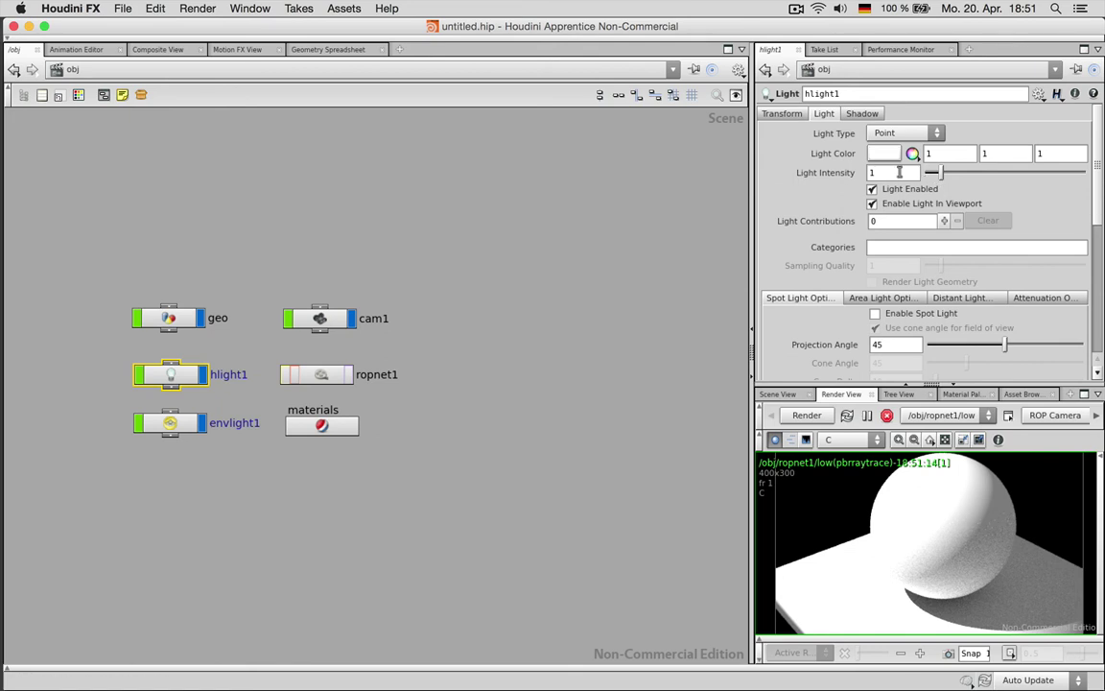
scroll(988, 170, down, 4)
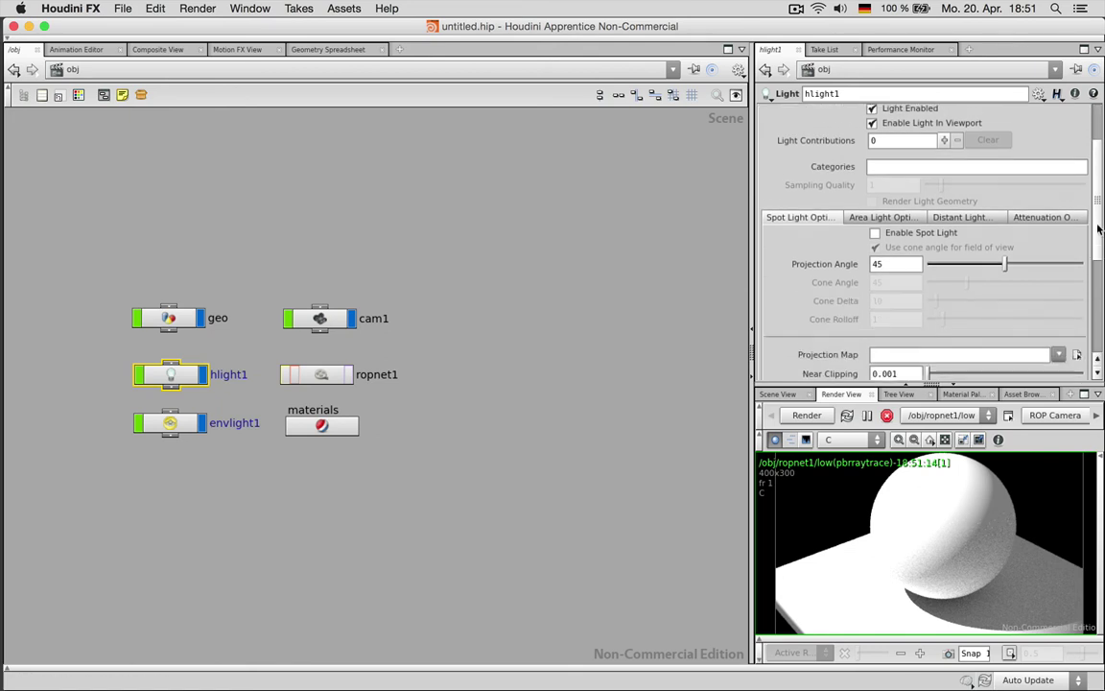
click(881, 203)
scroll(1032, 147, up, 4)
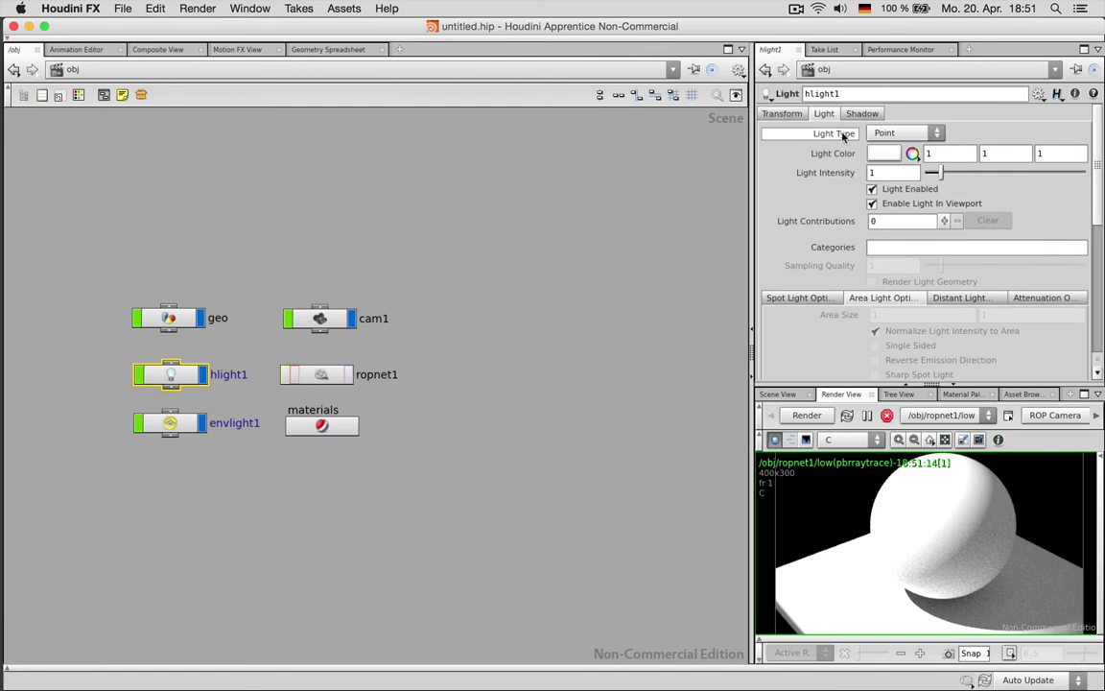
click(888, 136)
click(890, 203)
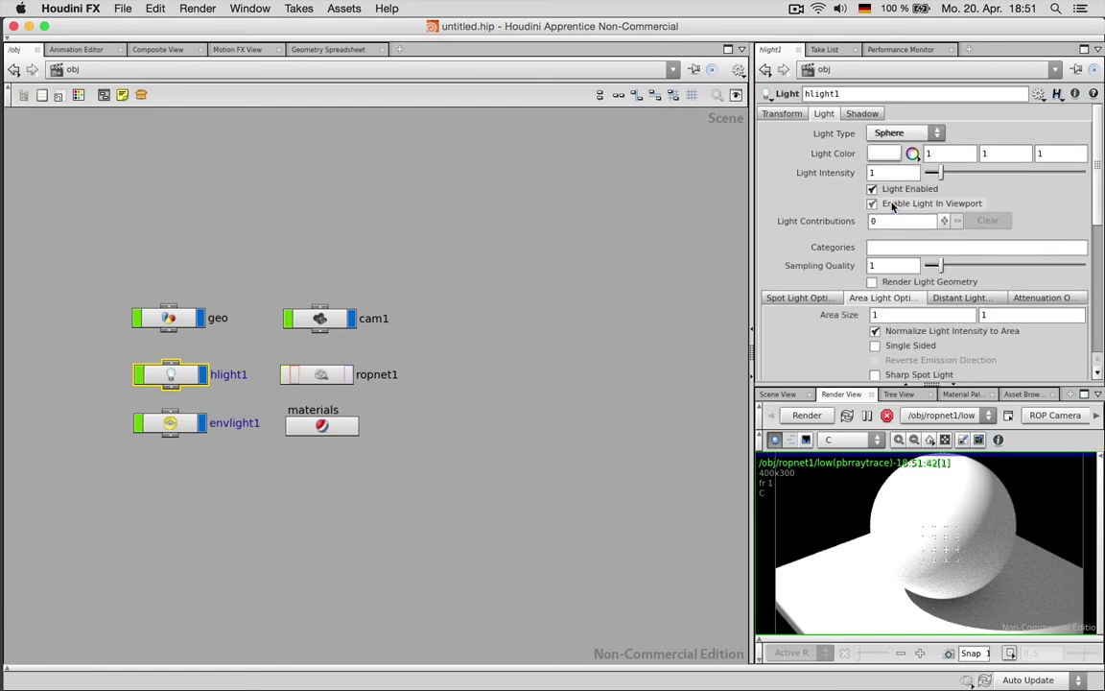
Step: Set hlight1's area size to .2, keeping intensity normalized to area
scroll(881, 230, down, 5)
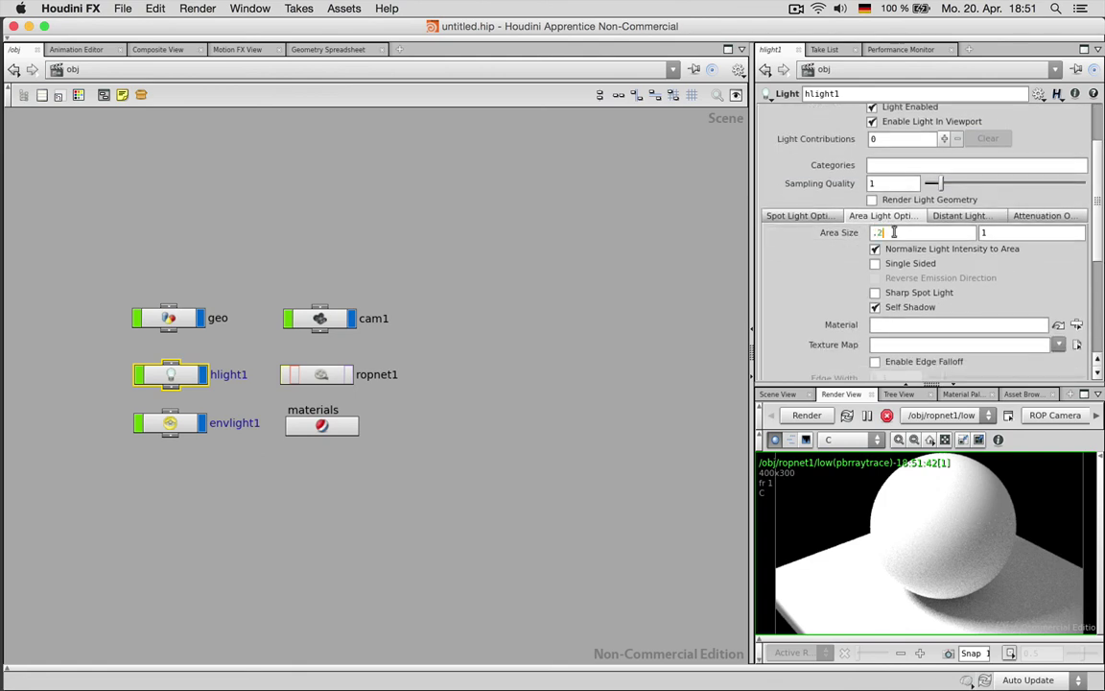
key(Tab)
text(.2)
key(Return)
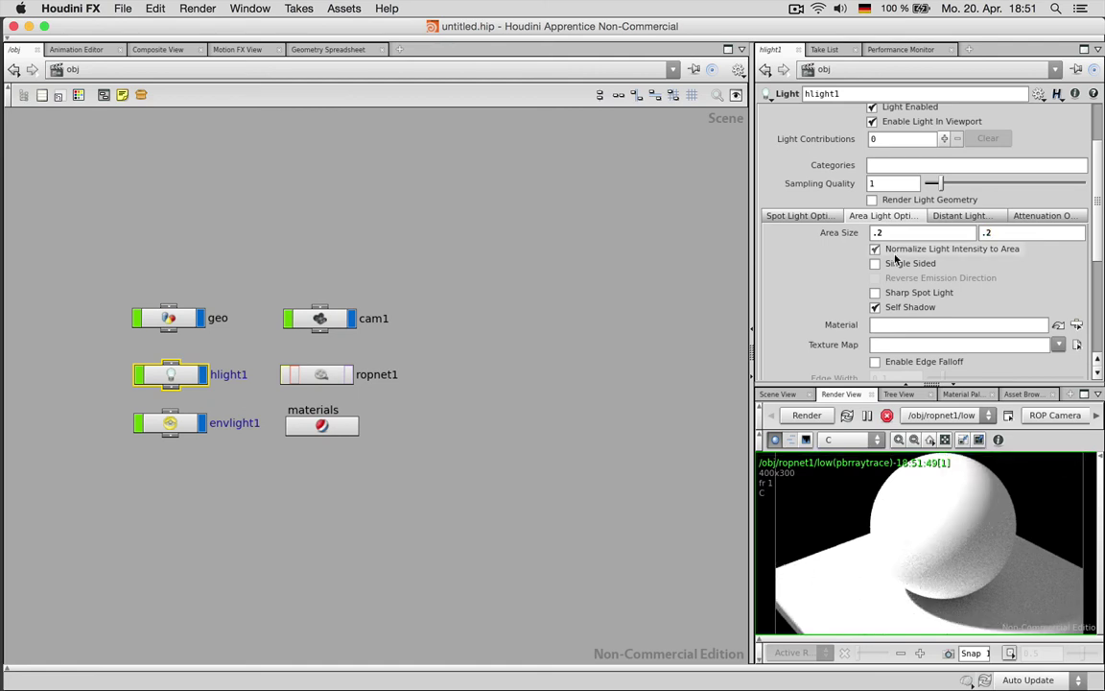
click(876, 249)
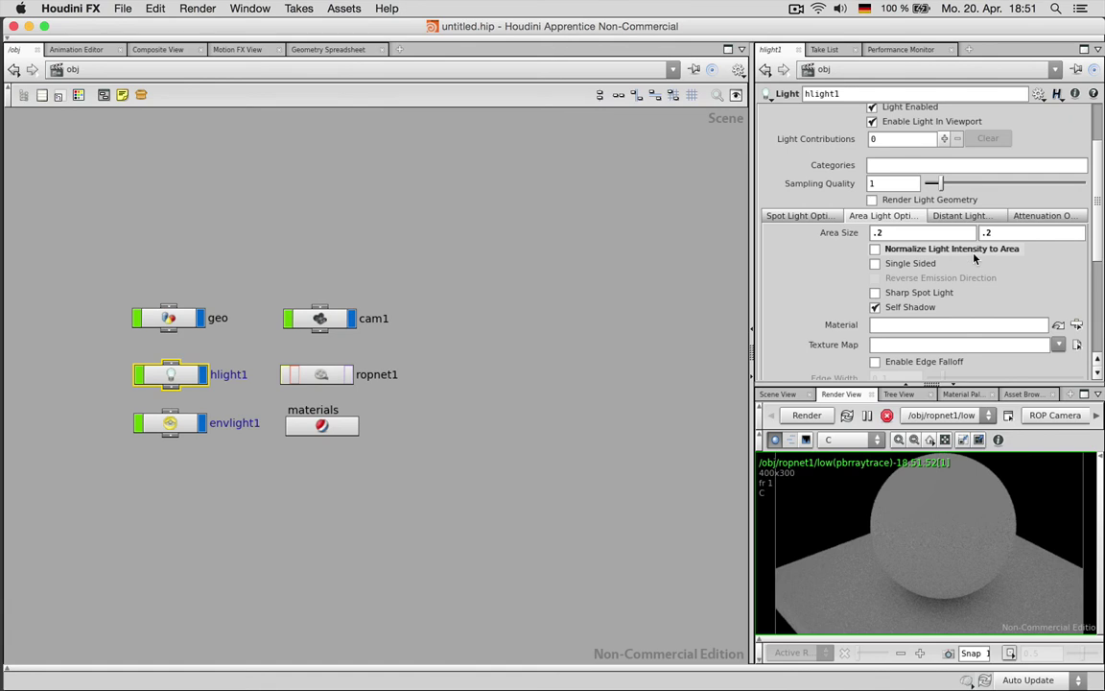
scroll(1098, 231, up, 2)
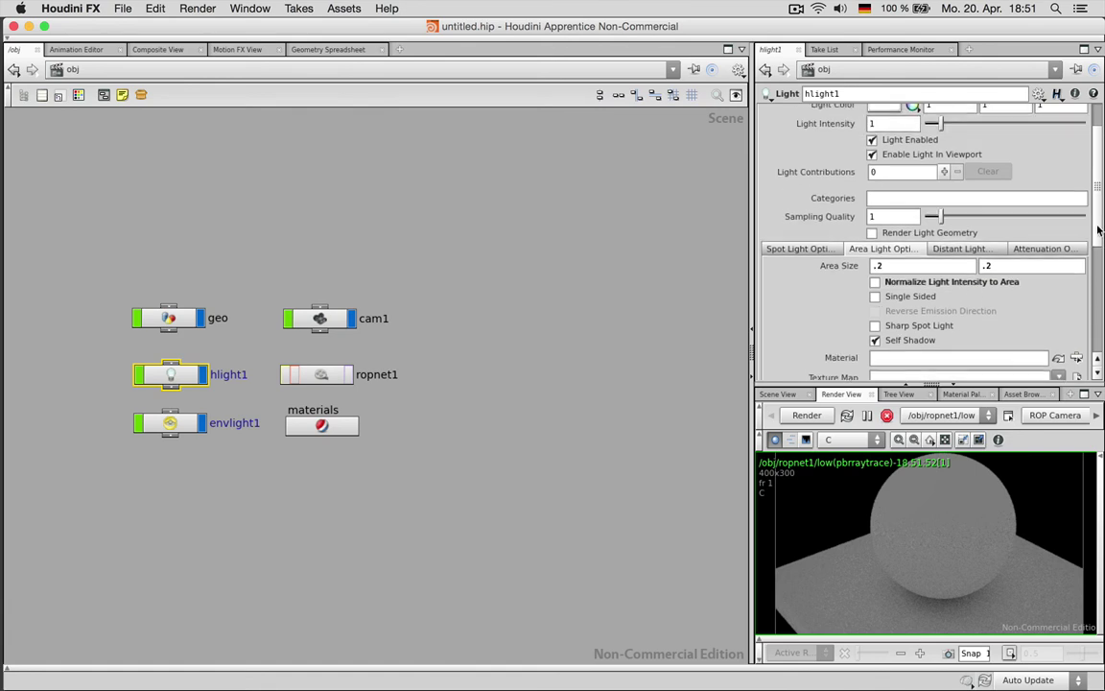
click(875, 280)
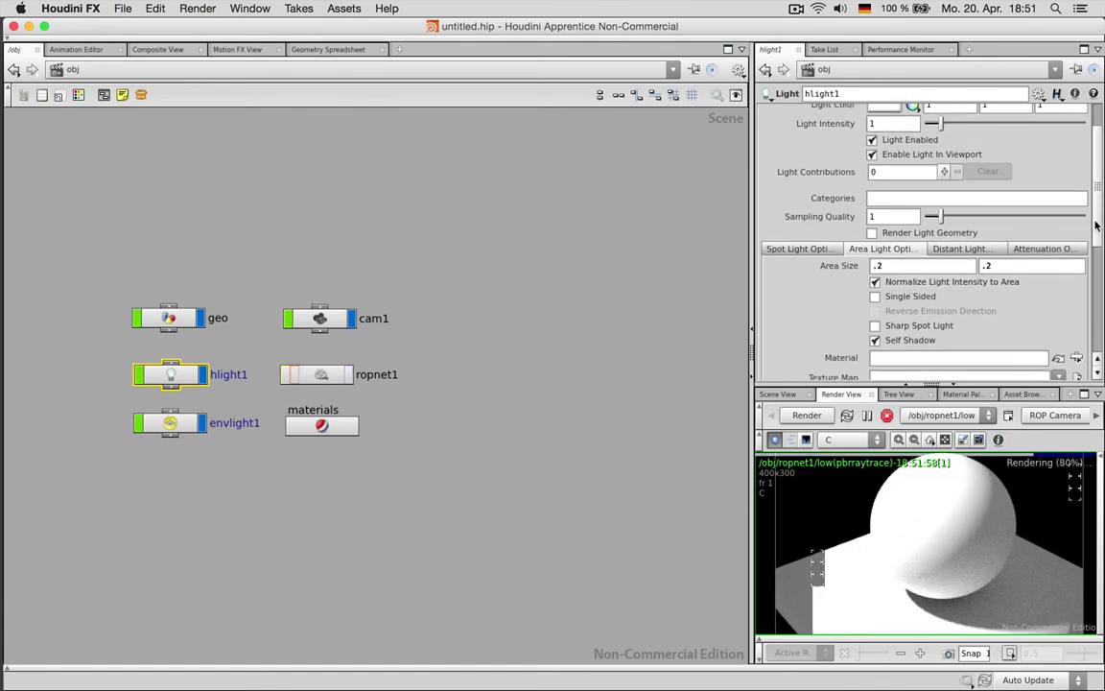
Step: Set hlight1's attenuation to Physically Correct and Light Intensity to about 1.87
click(1025, 250)
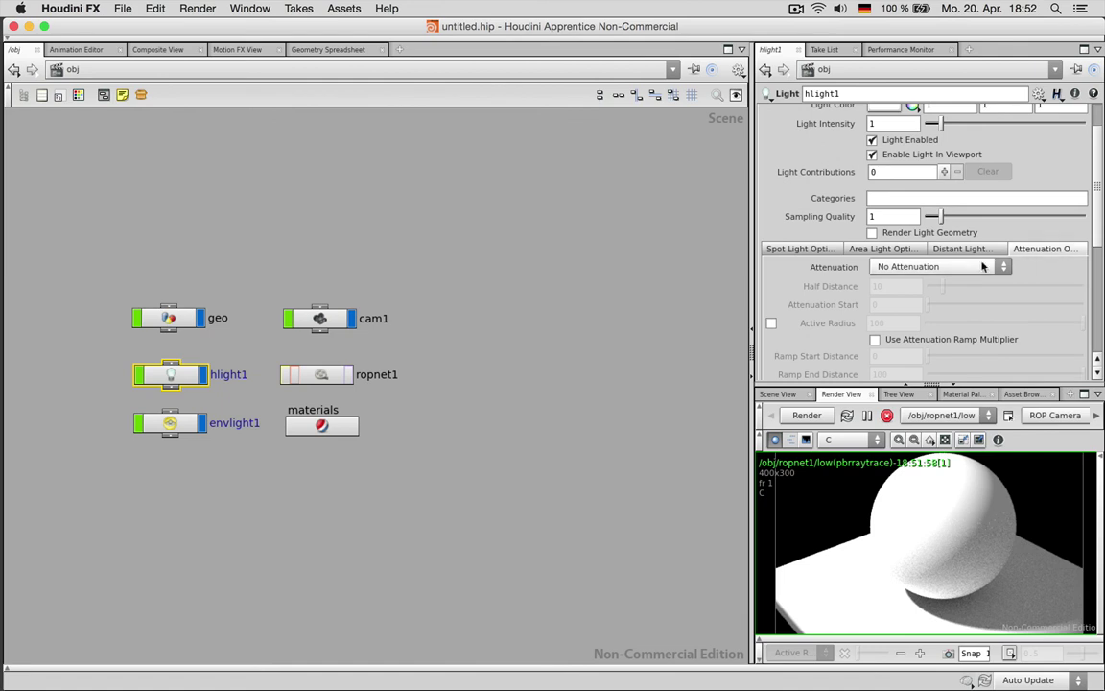
click(898, 268)
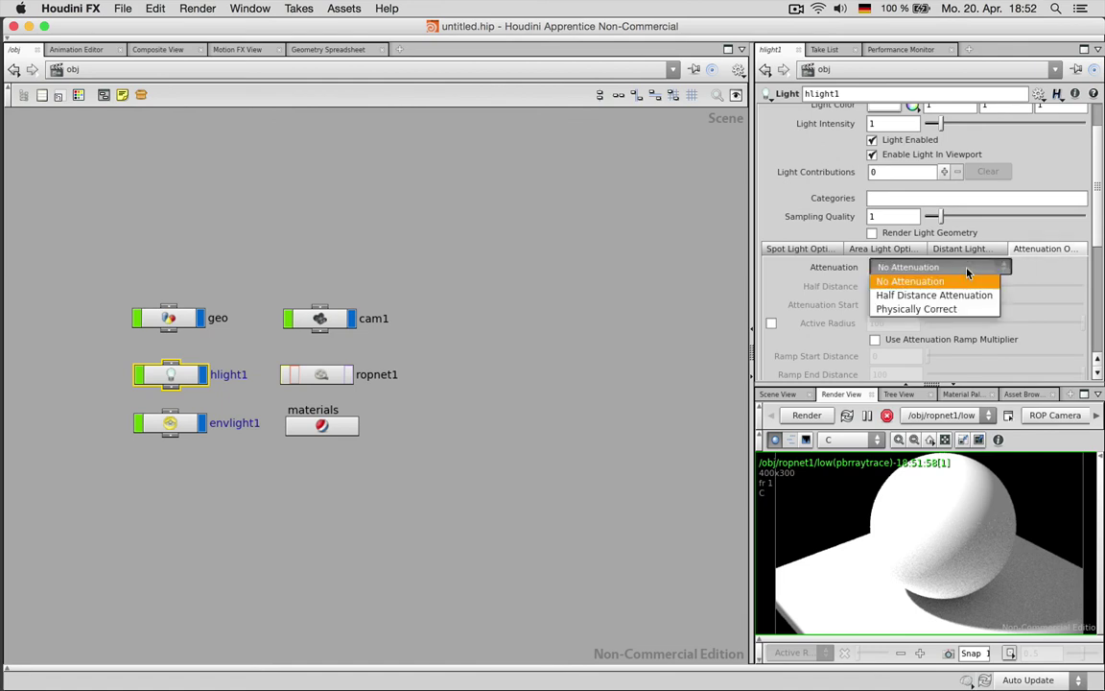
click(917, 310)
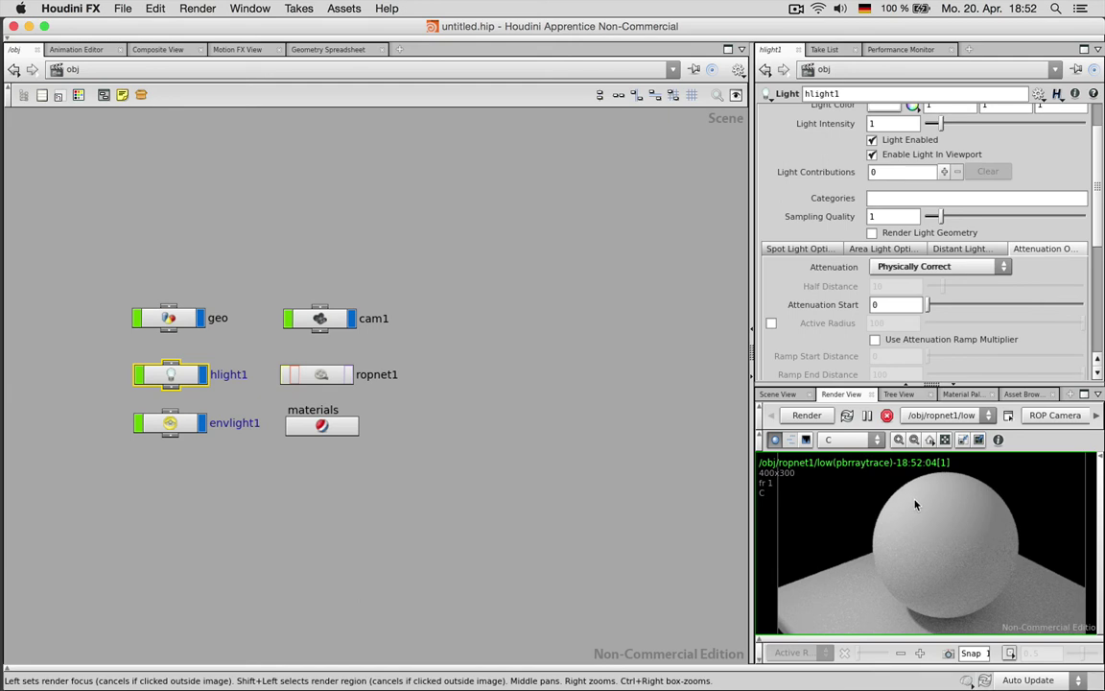
scroll(985, 181, up, 3)
mouse_move(938, 172)
mouse_down()
mouse_move(966, 174)
mouse_move(953, 174)
mouse_up()
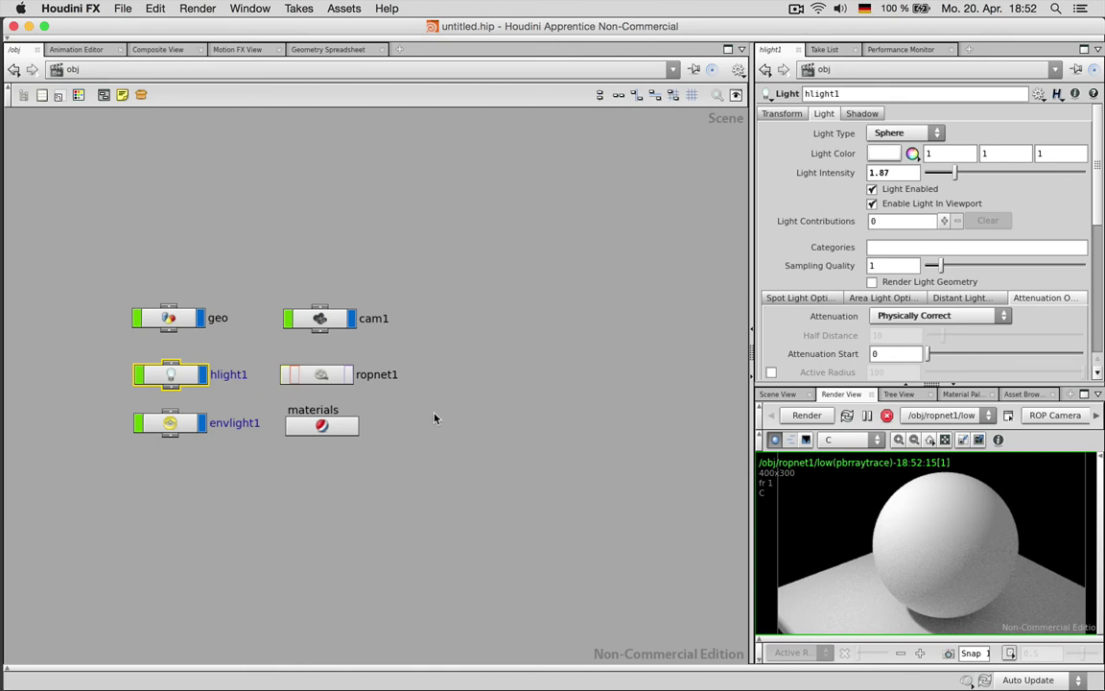
Step: Enter the plastic shader network and add a Parameter node (parm1)
click(182, 318)
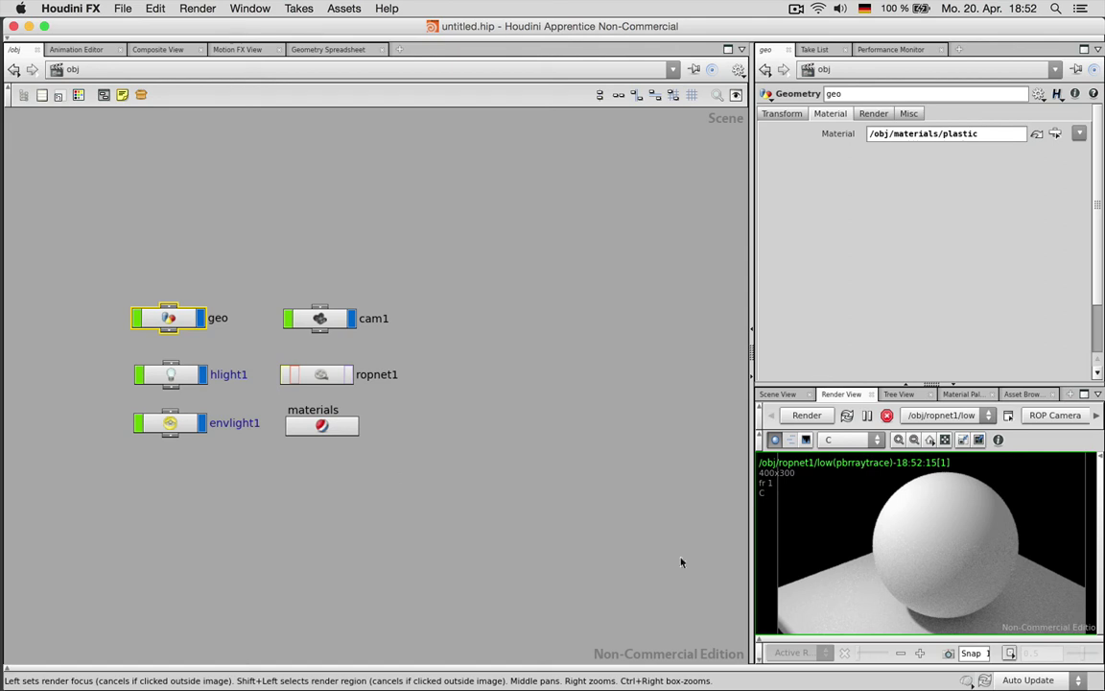
double_click(323, 426)
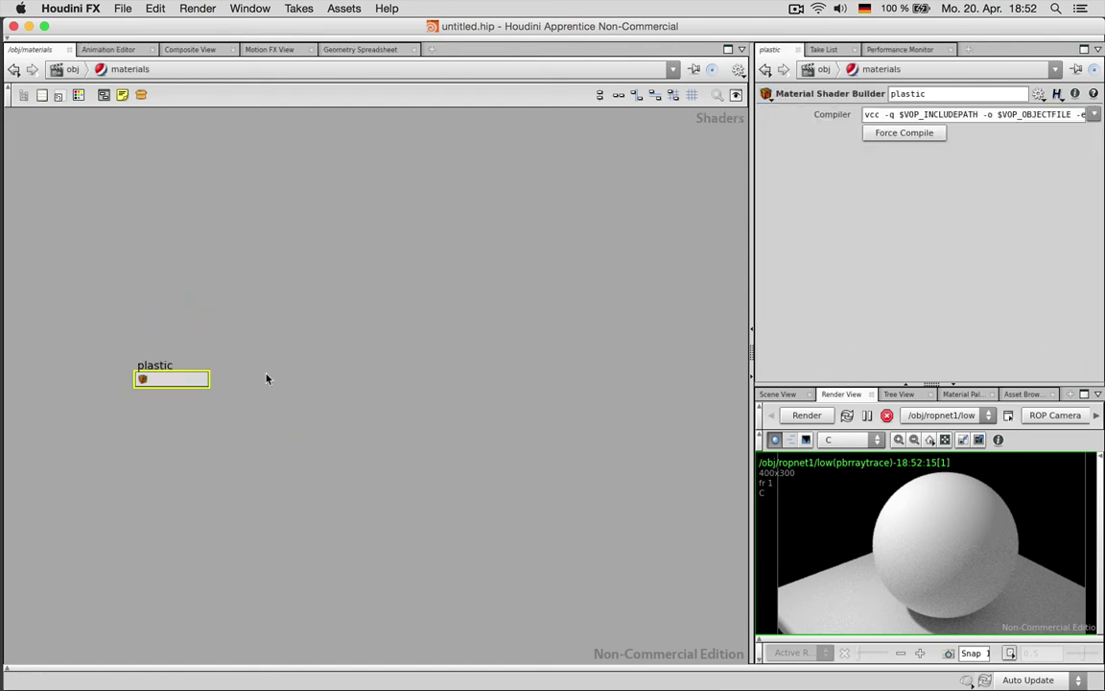
double_click(180, 382)
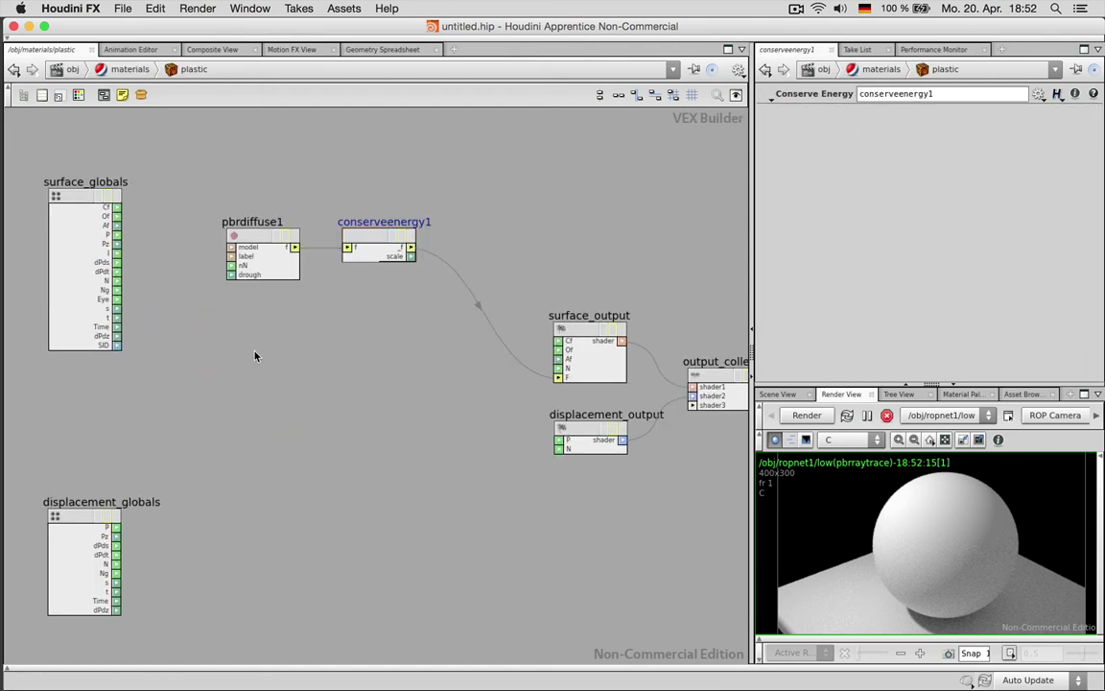
key(Tab)
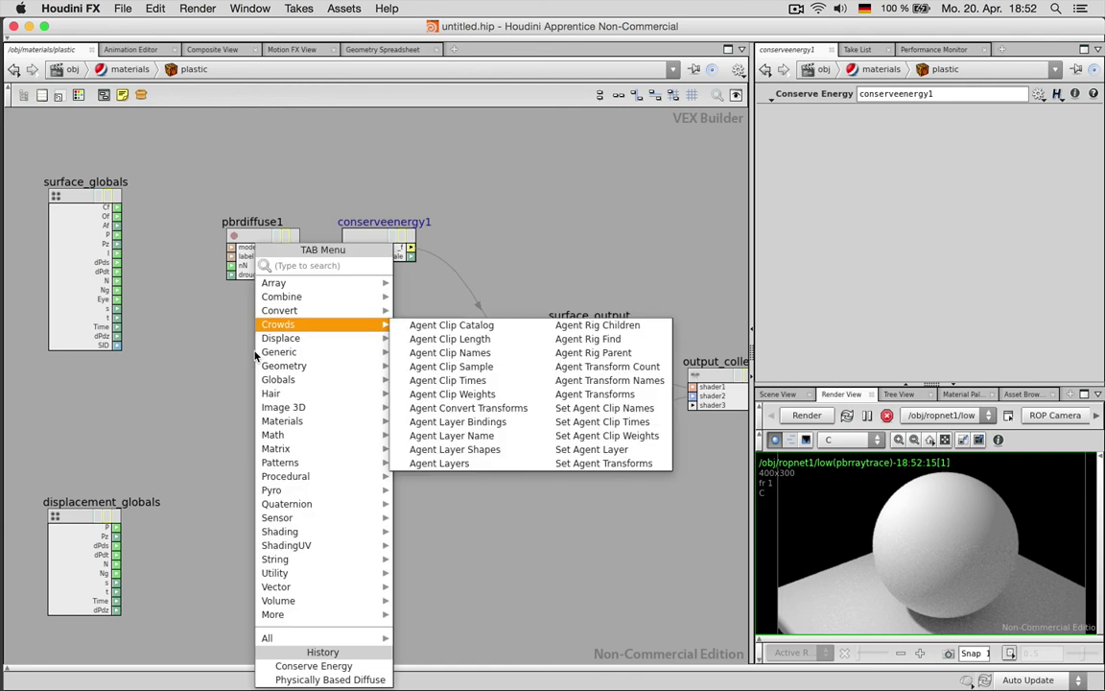
text(par)
key(Return)
click(257, 356)
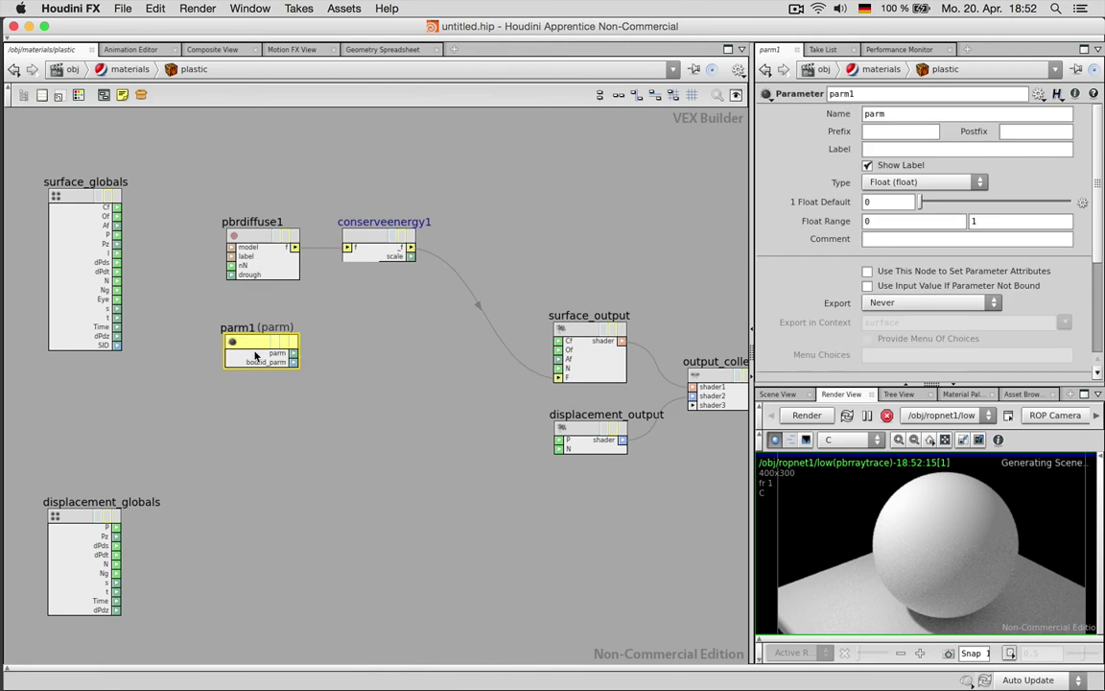
Step: Configure parm1 as diffuse_color, labelled Diffuse color, Color type, default 0.333 grey
double_click(902, 114)
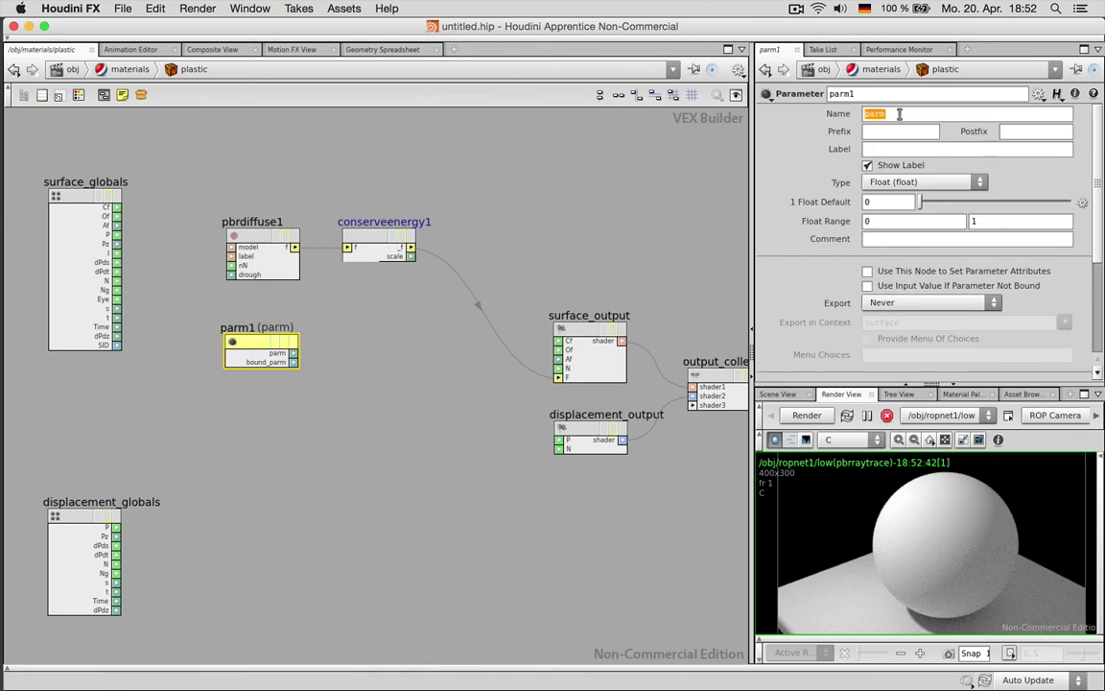
text(diffuse_color)
key(Tab)
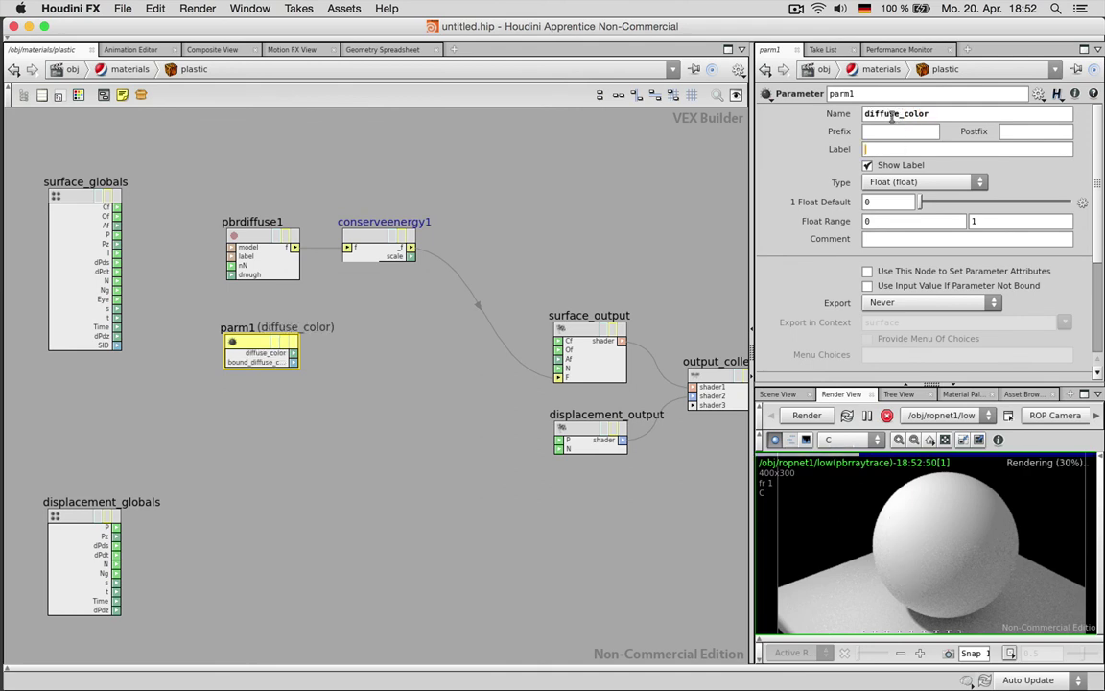
text(Diff)
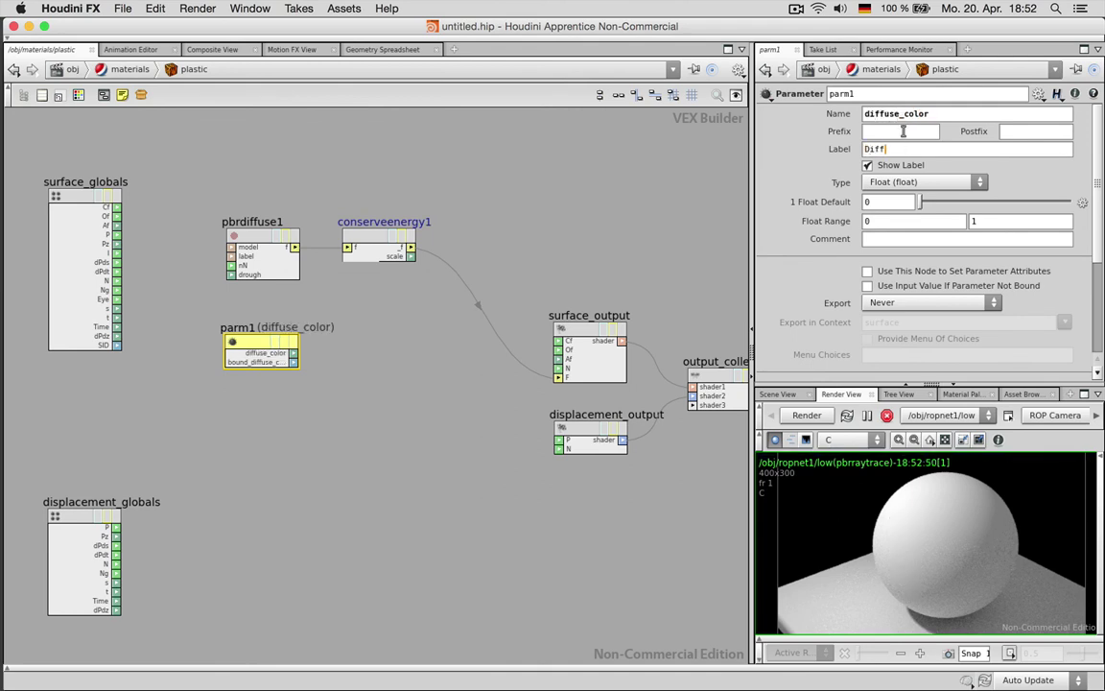
text(use color)
key(Return)
click(923, 183)
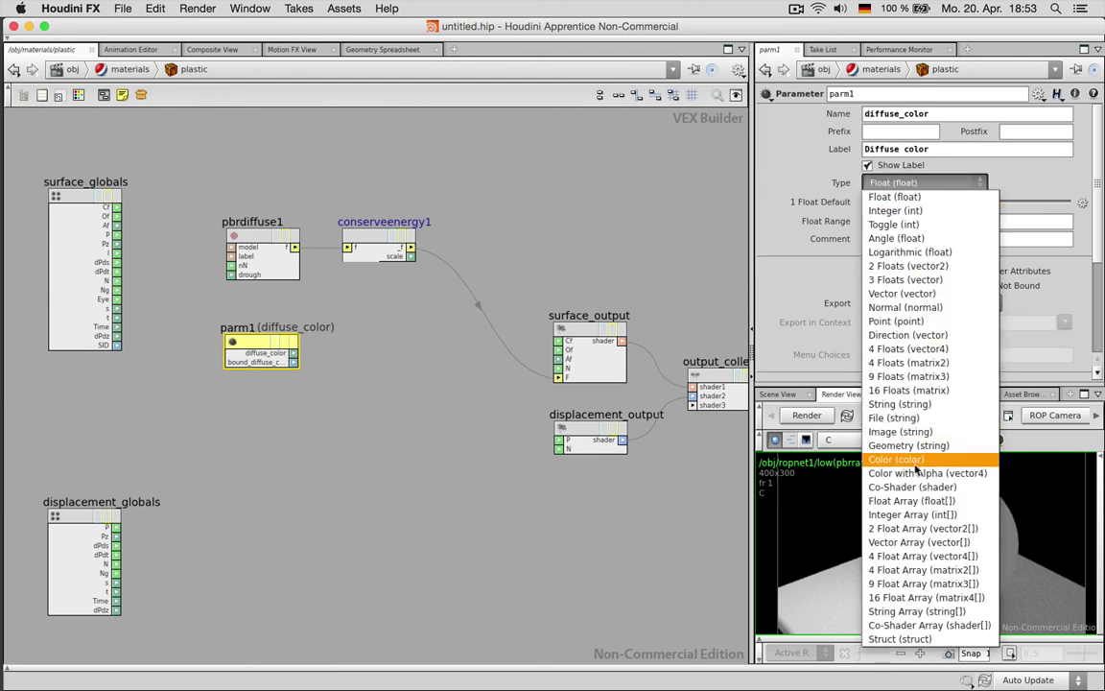
click(916, 461)
click(890, 207)
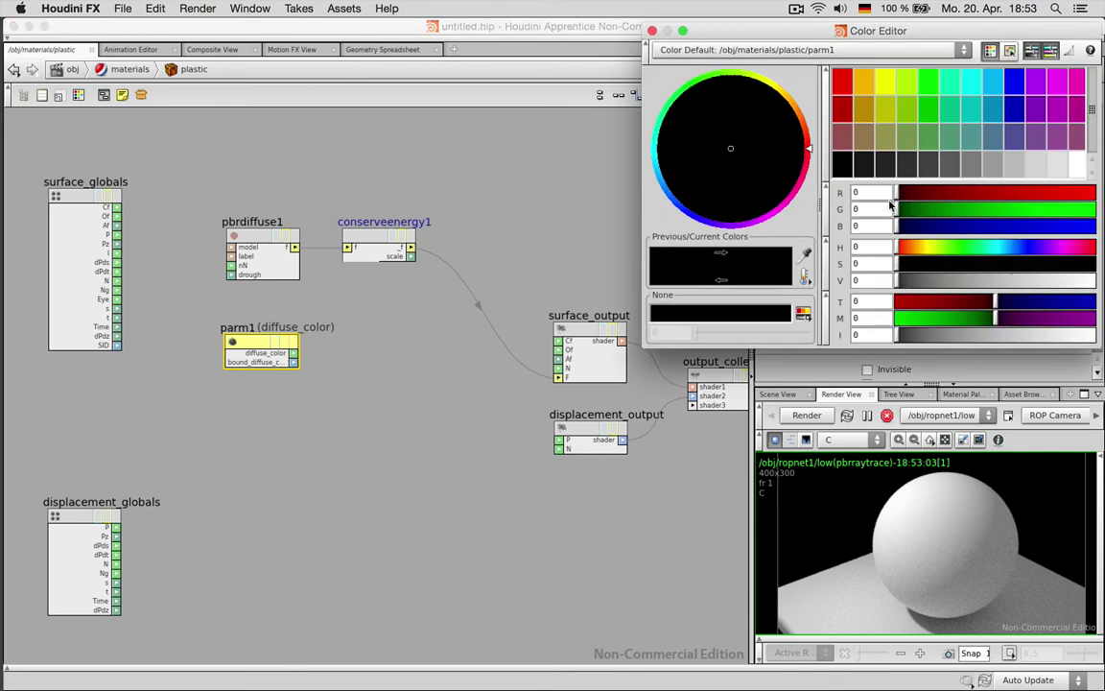
click(995, 167)
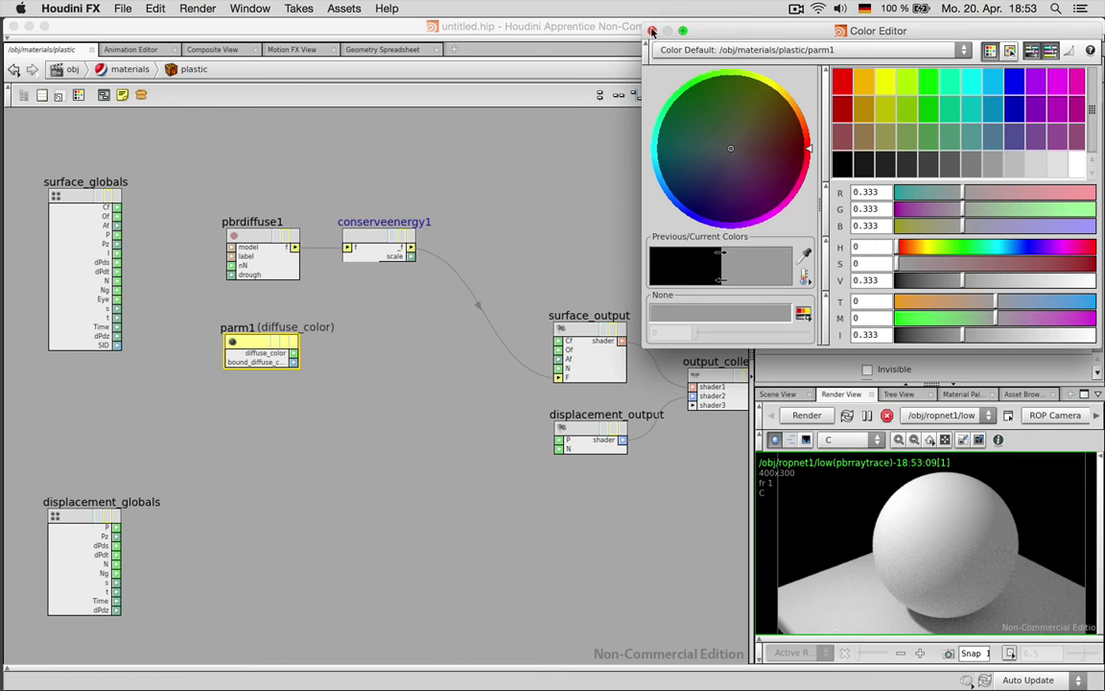
key(Escape)
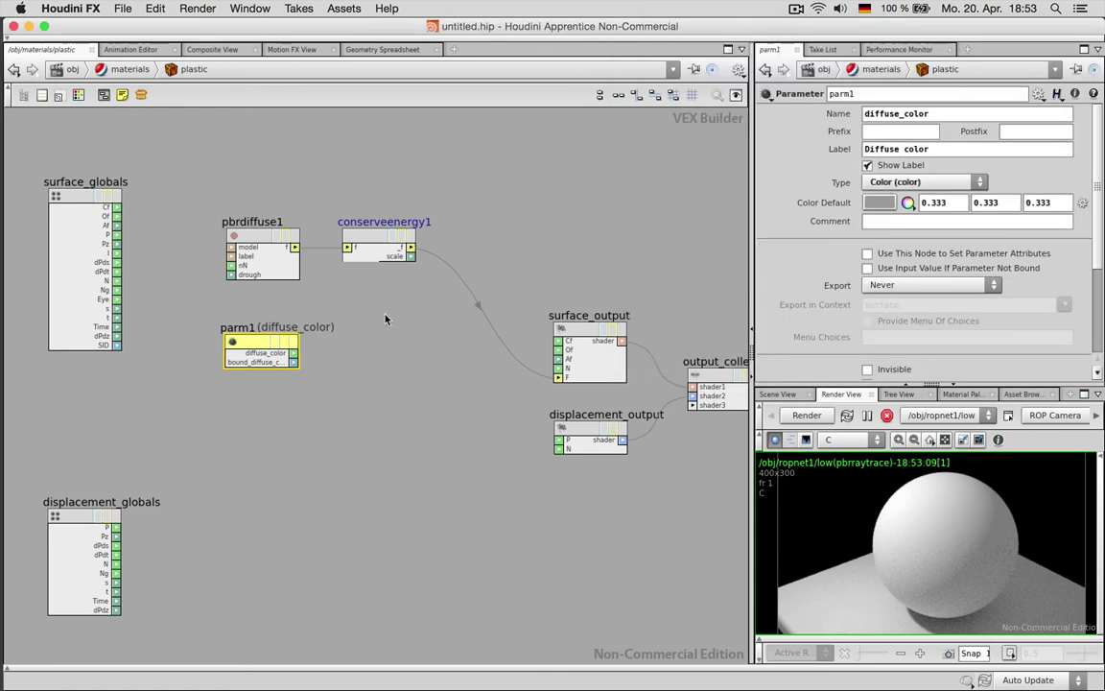
drag(256, 346, 250, 346)
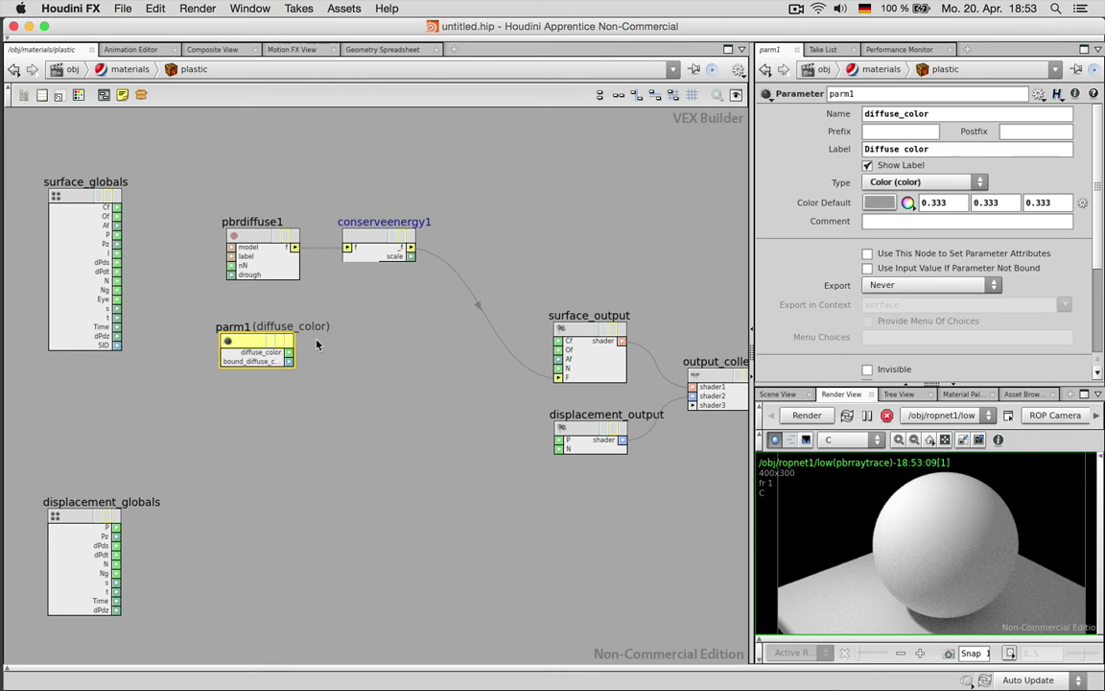
key(u)
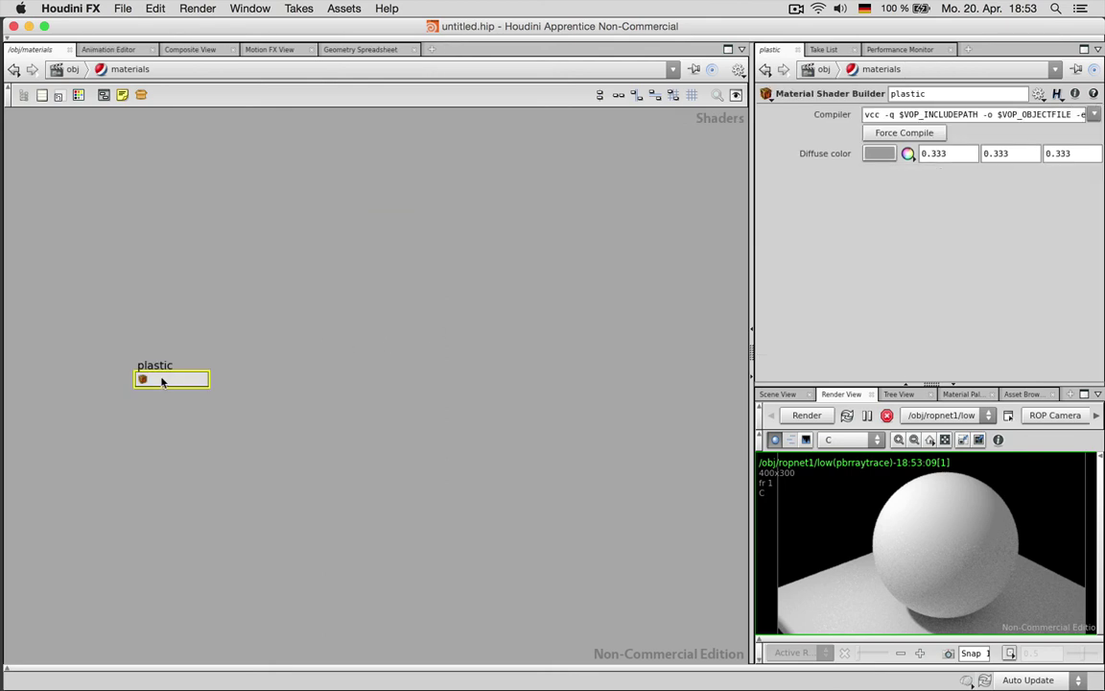
Step: Splice a Multiply node between pbrdiffuse1 and conserveenergy1 in the plastic network
click(882, 155)
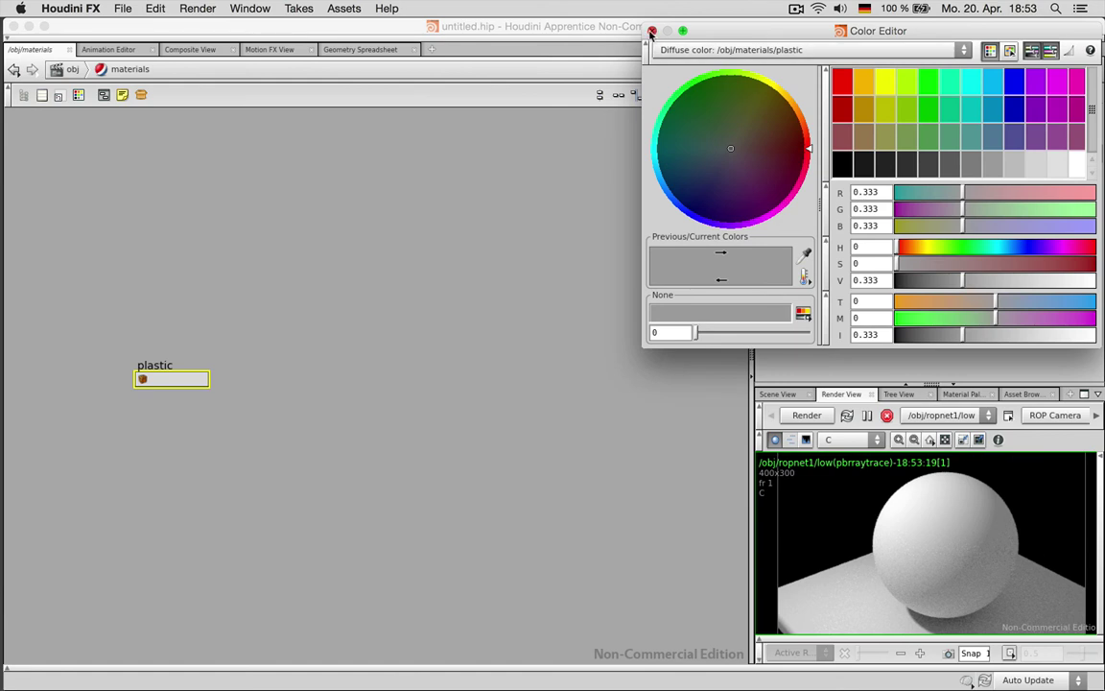
click(589, 30)
double_click(195, 383)
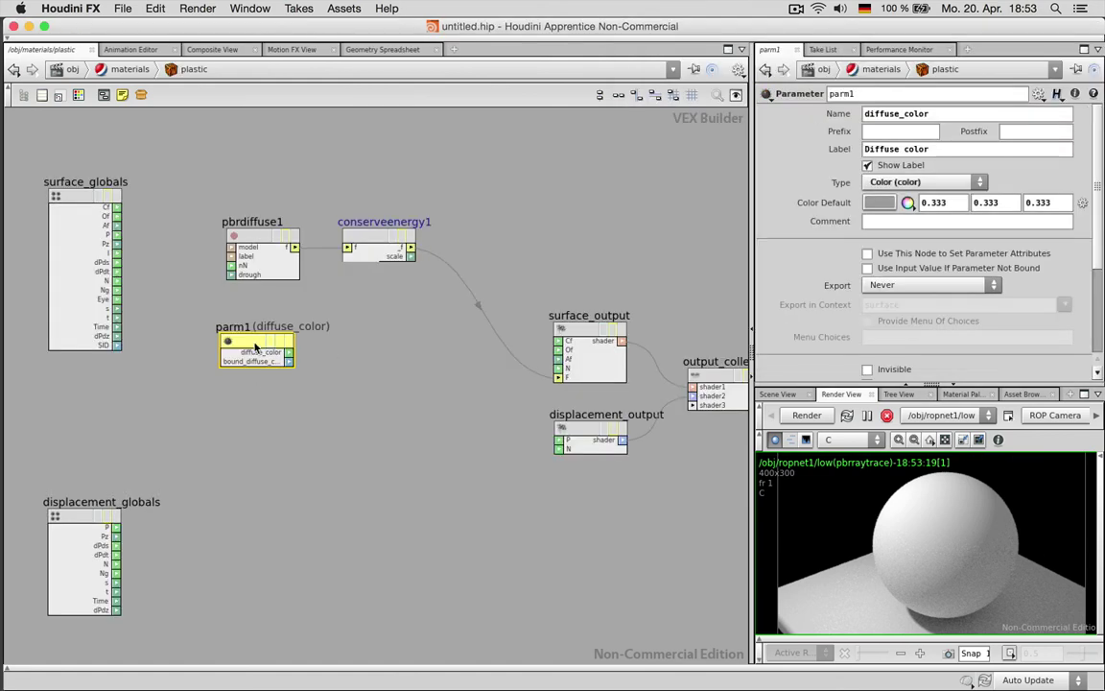
drag(254, 348, 248, 337)
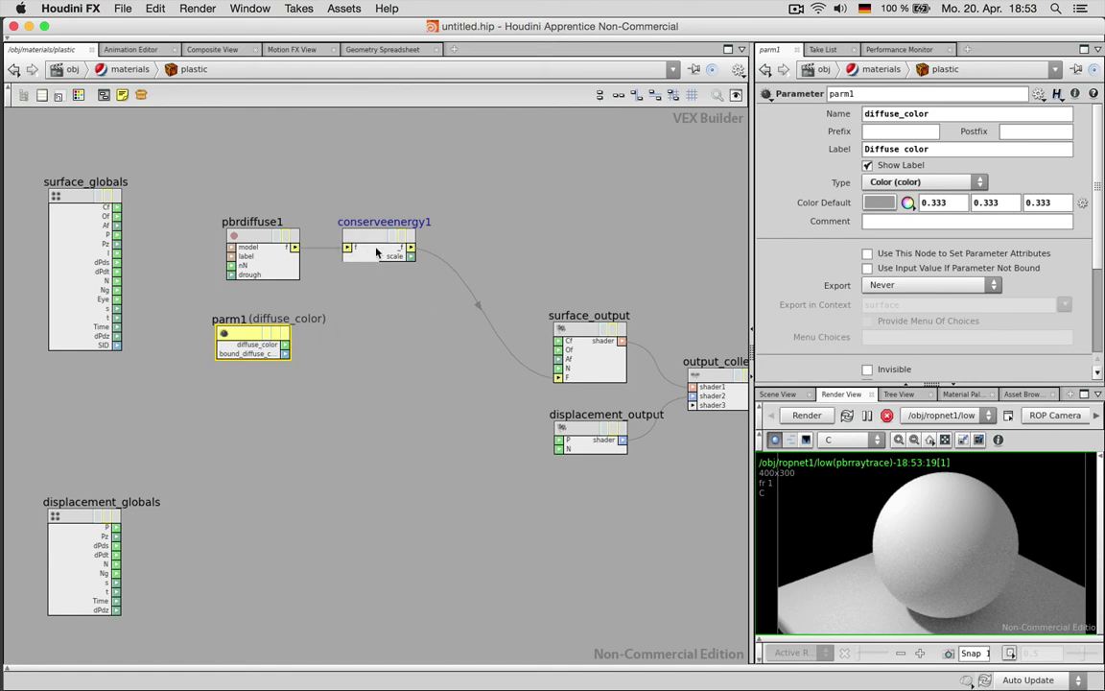
key(Tab)
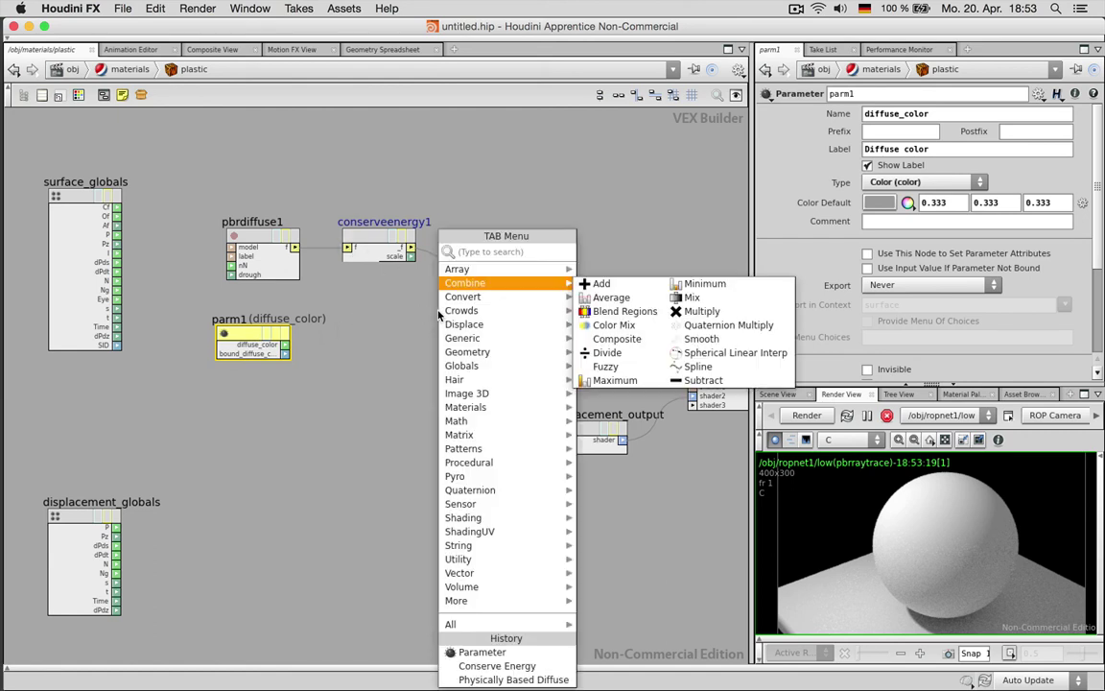
text(mult)
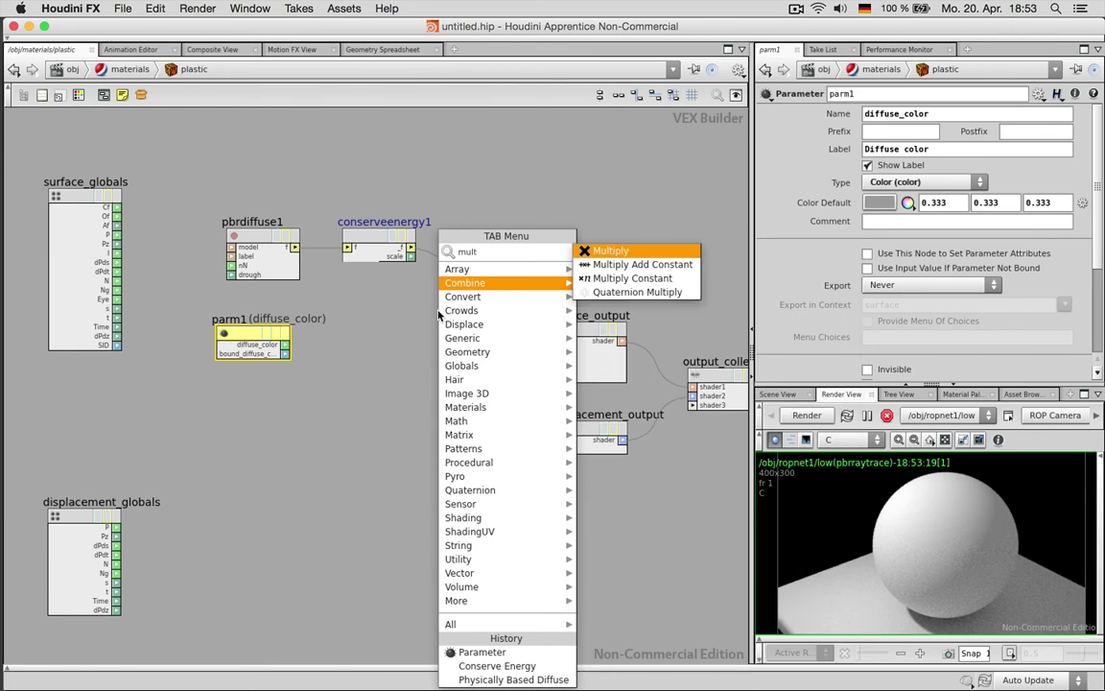
key(Return)
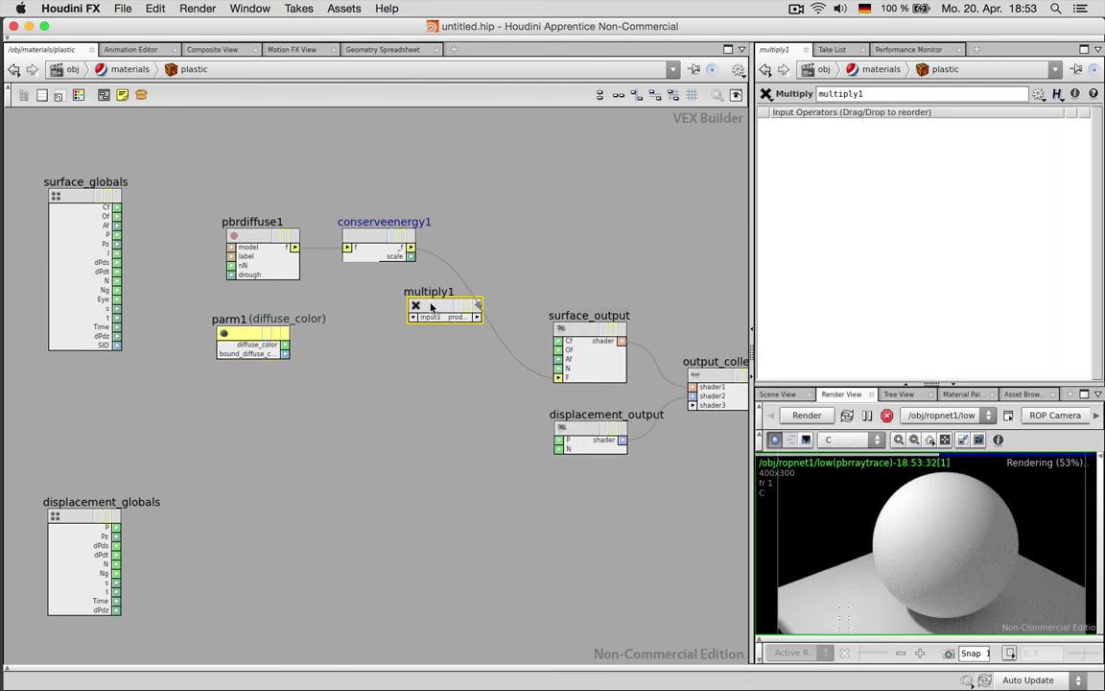
click(381, 319)
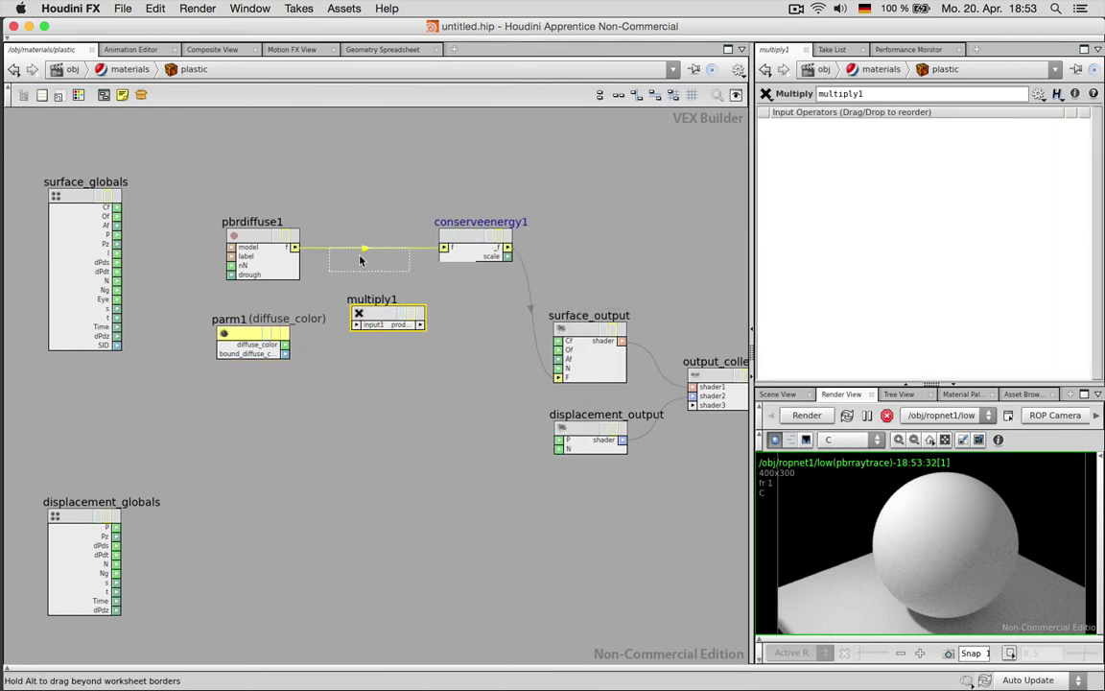
drag(379, 317, 285, 344)
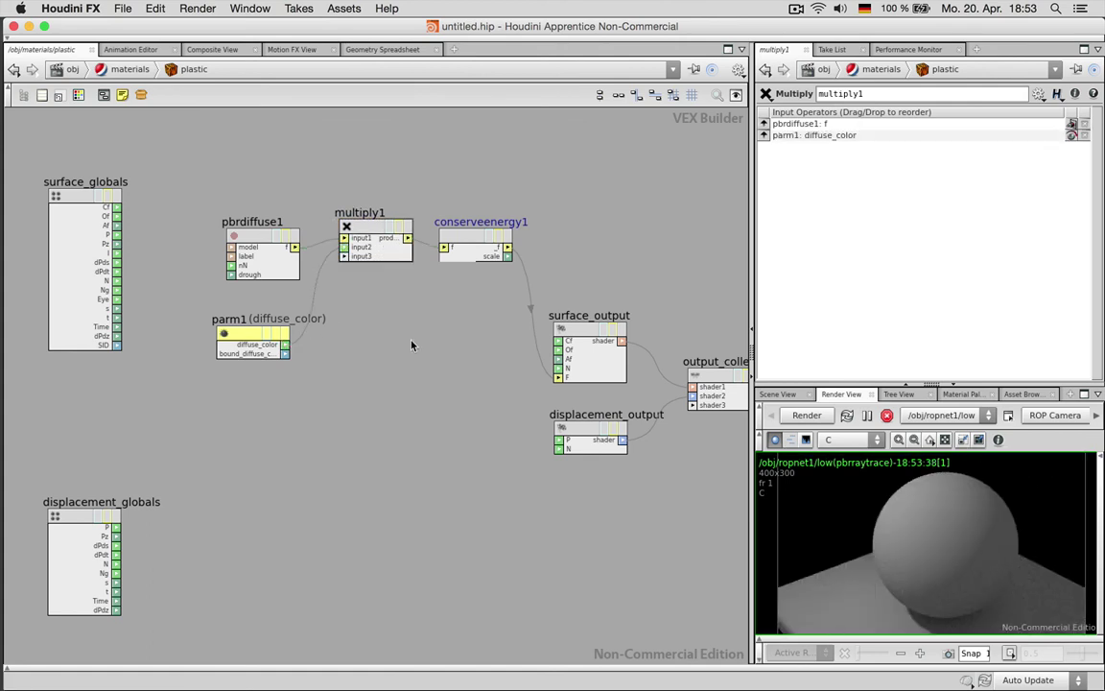
Step: Set plastic's Diffuse color to red (0.9, 0, 0) and re-enter the shader network
key(u)
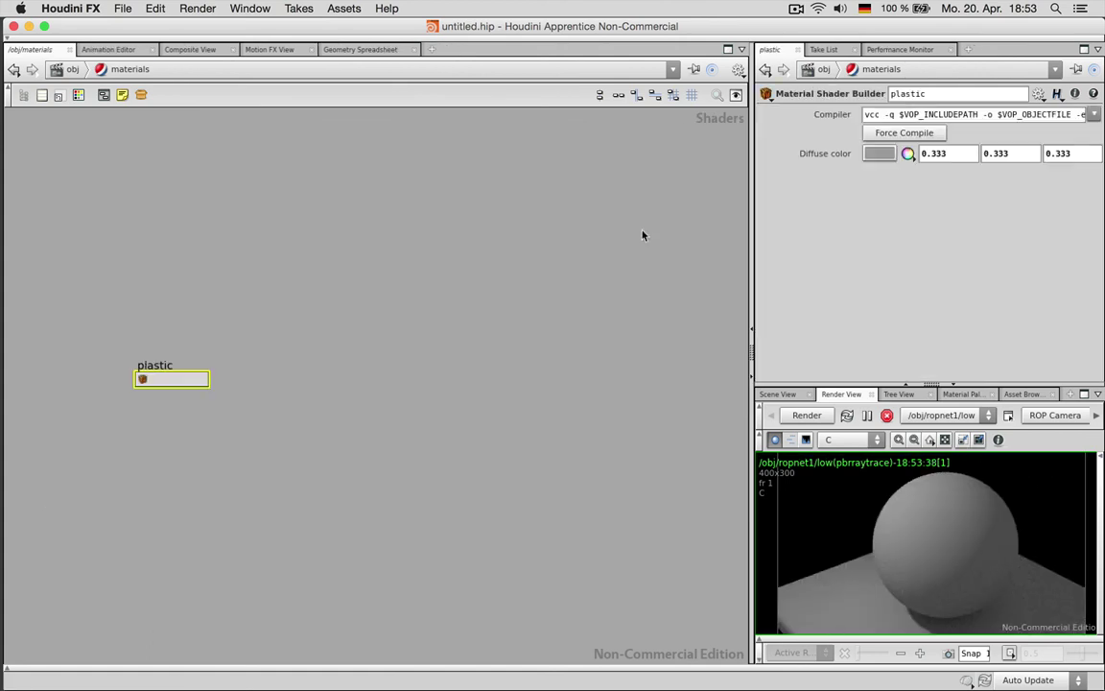
click(879, 154)
click(846, 84)
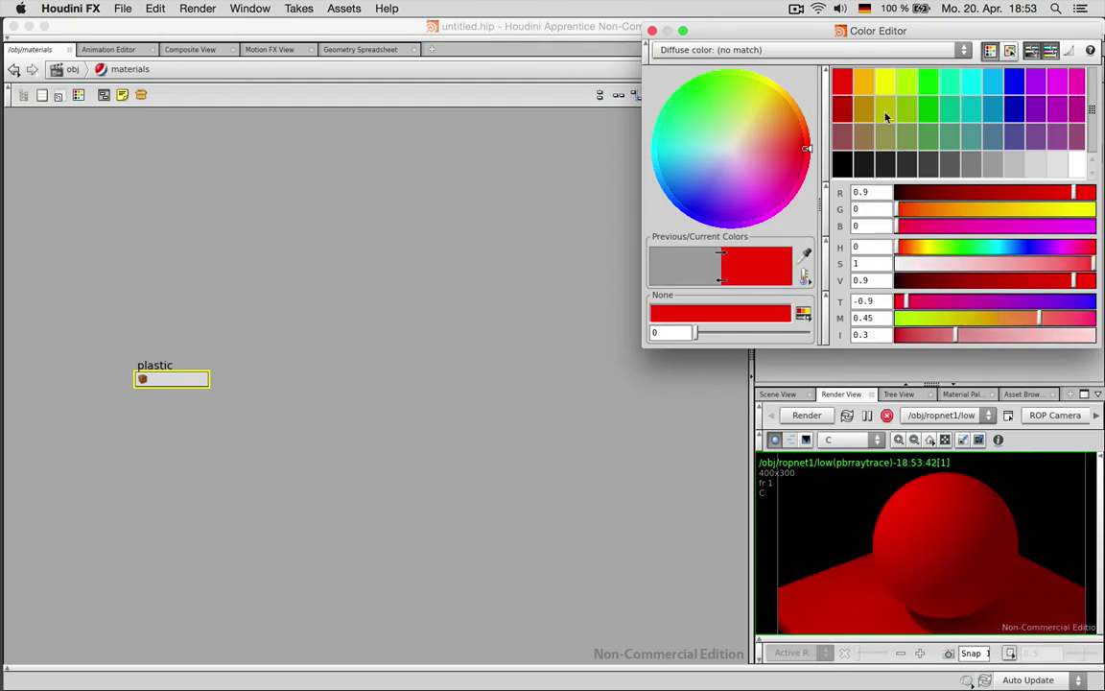
click(589, 29)
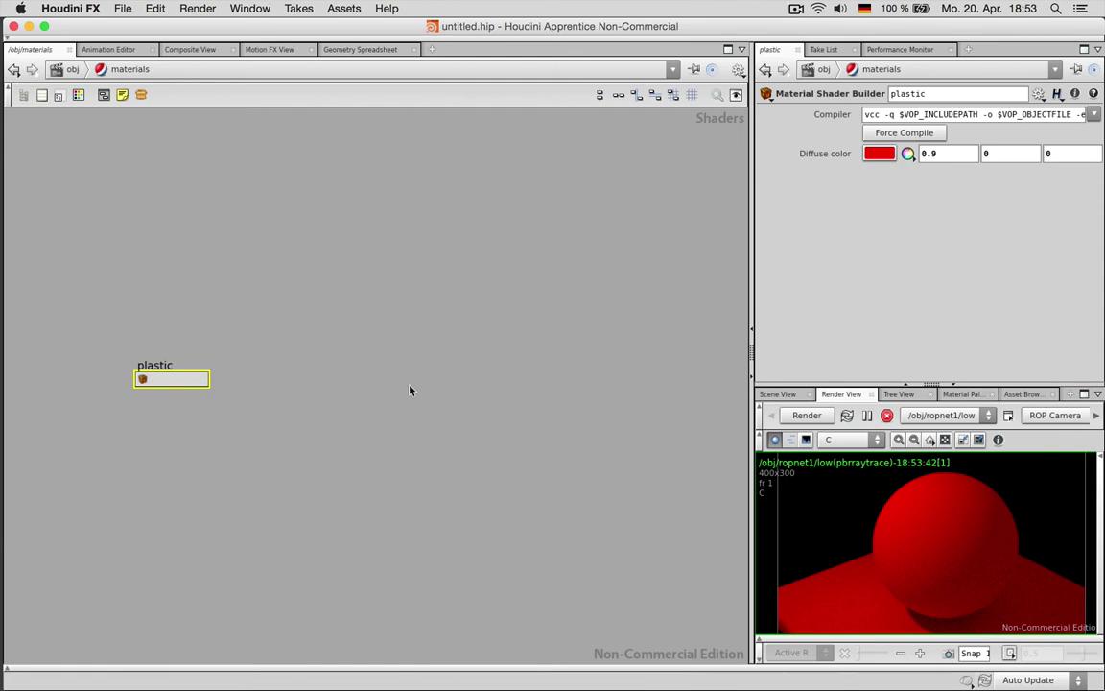
double_click(190, 378)
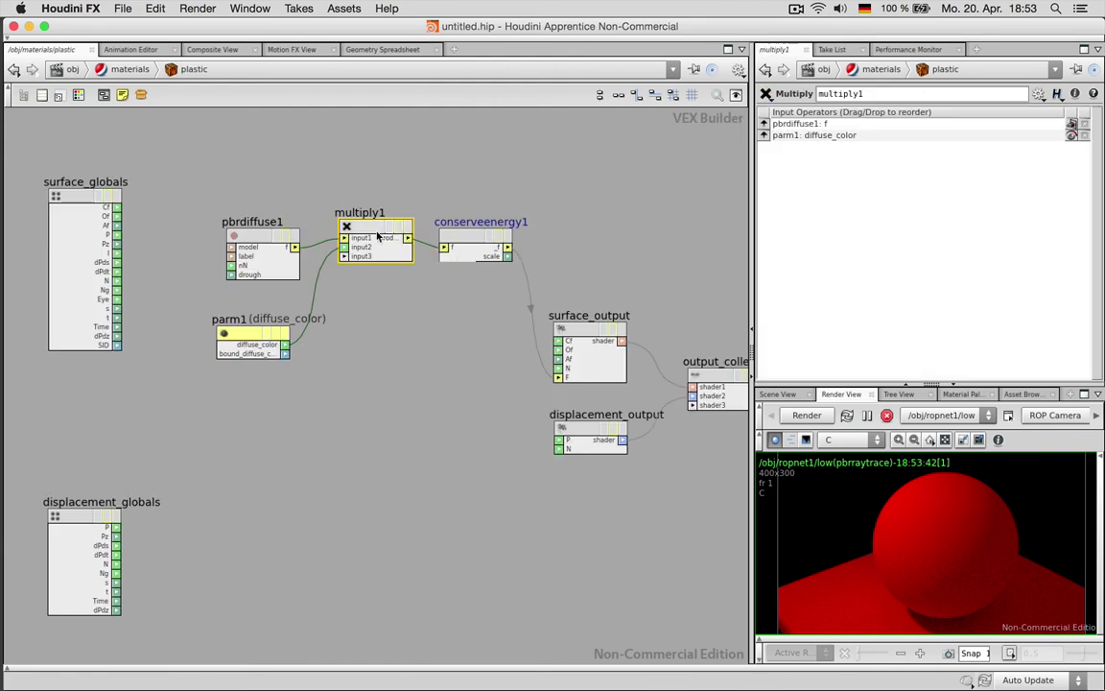
Step: Tidy multiply1 and displacement_output, then add a Physically Based Specular node below parm1
drag(366, 233, 364, 241)
click(444, 392)
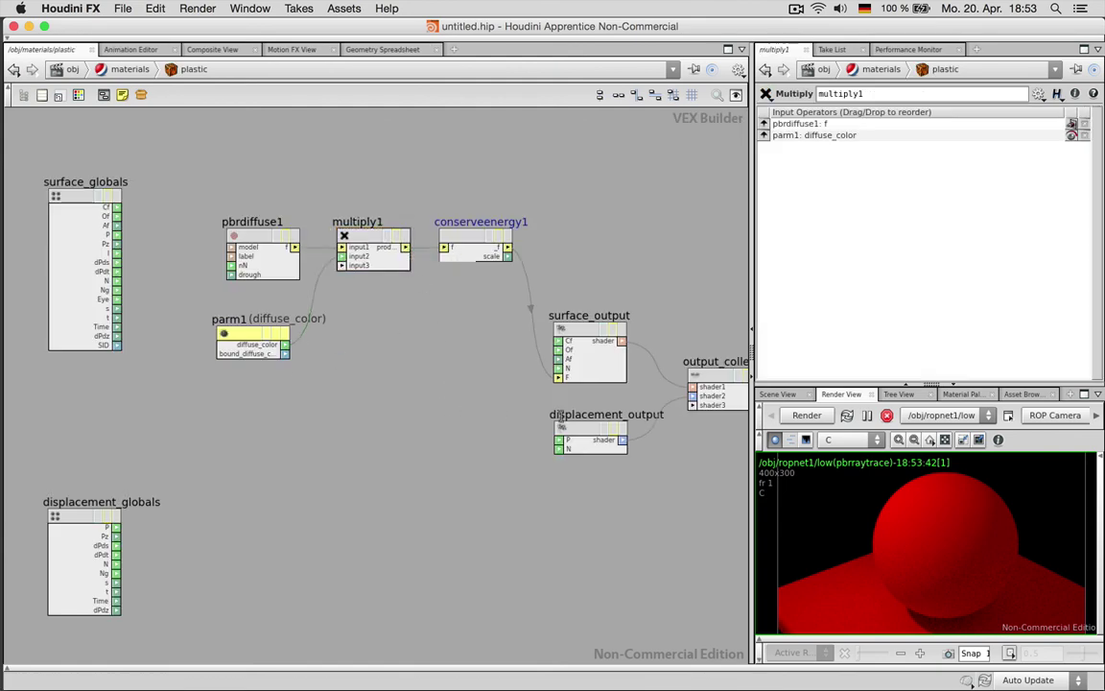
drag(584, 436, 590, 495)
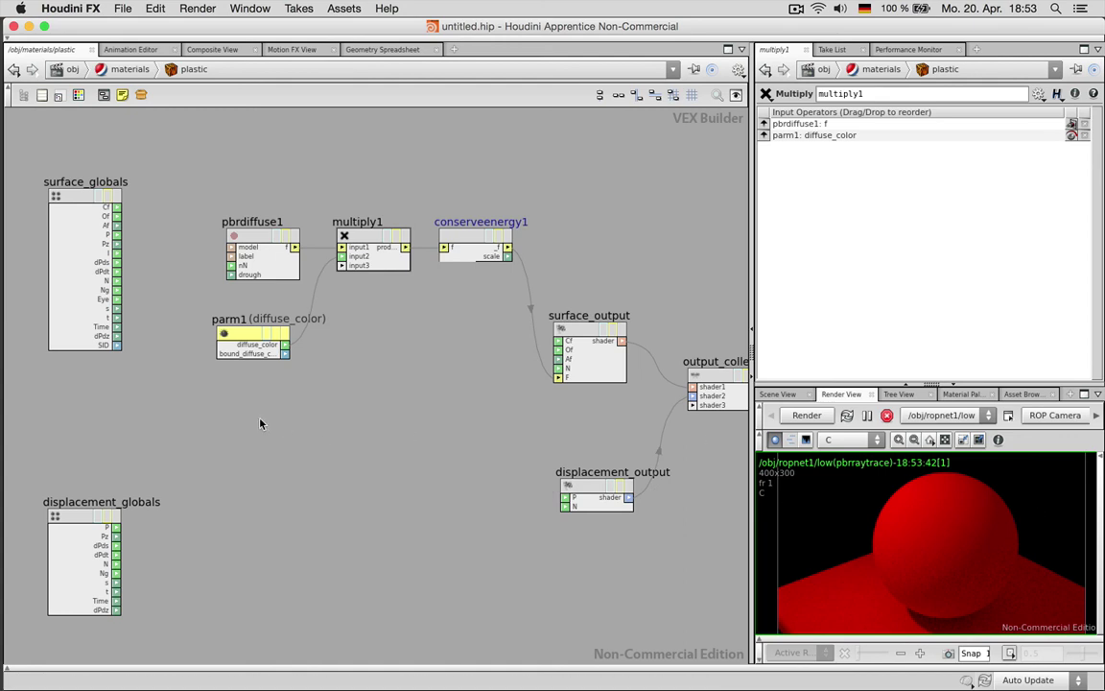
key(Tab)
text(ph)
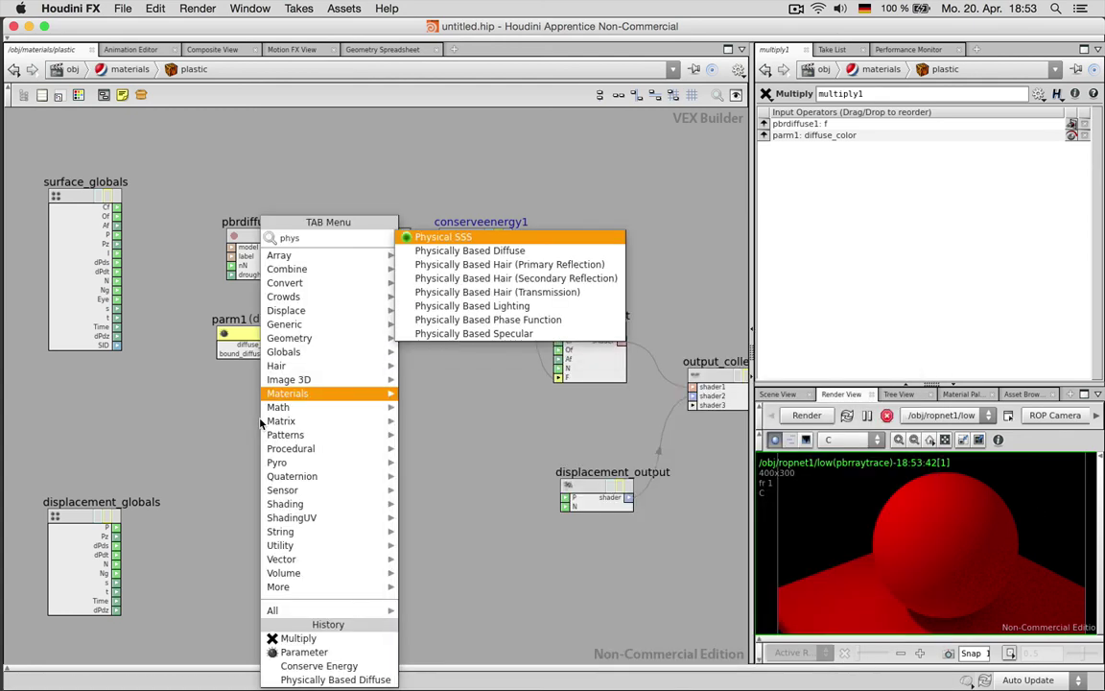
text(ys)
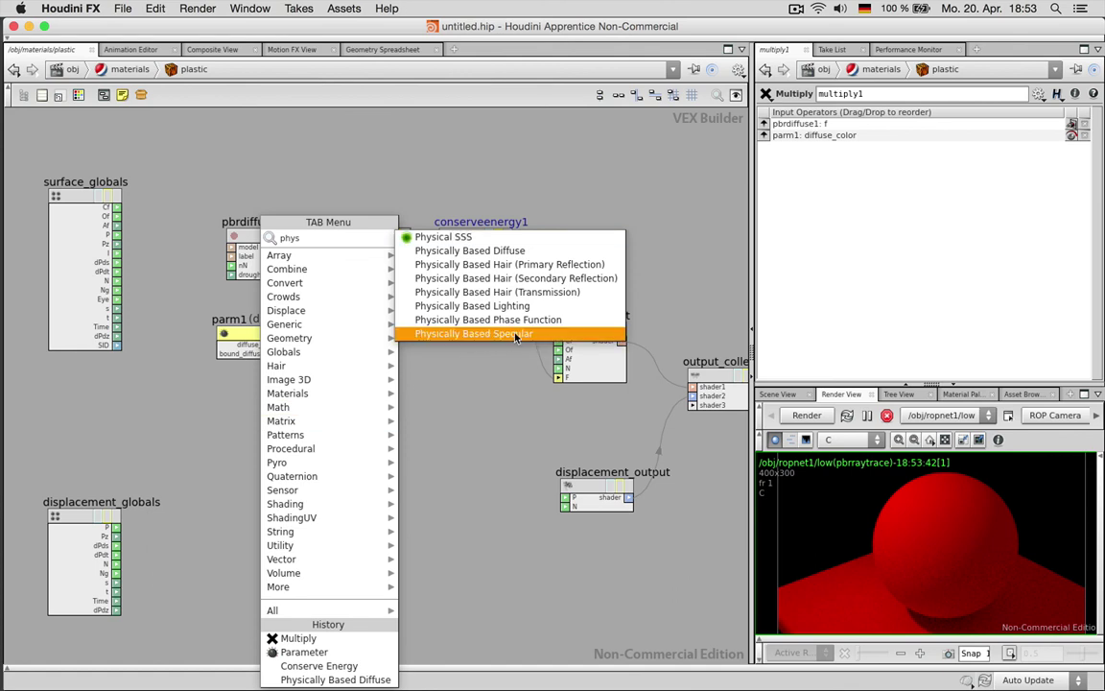
click(515, 334)
click(272, 426)
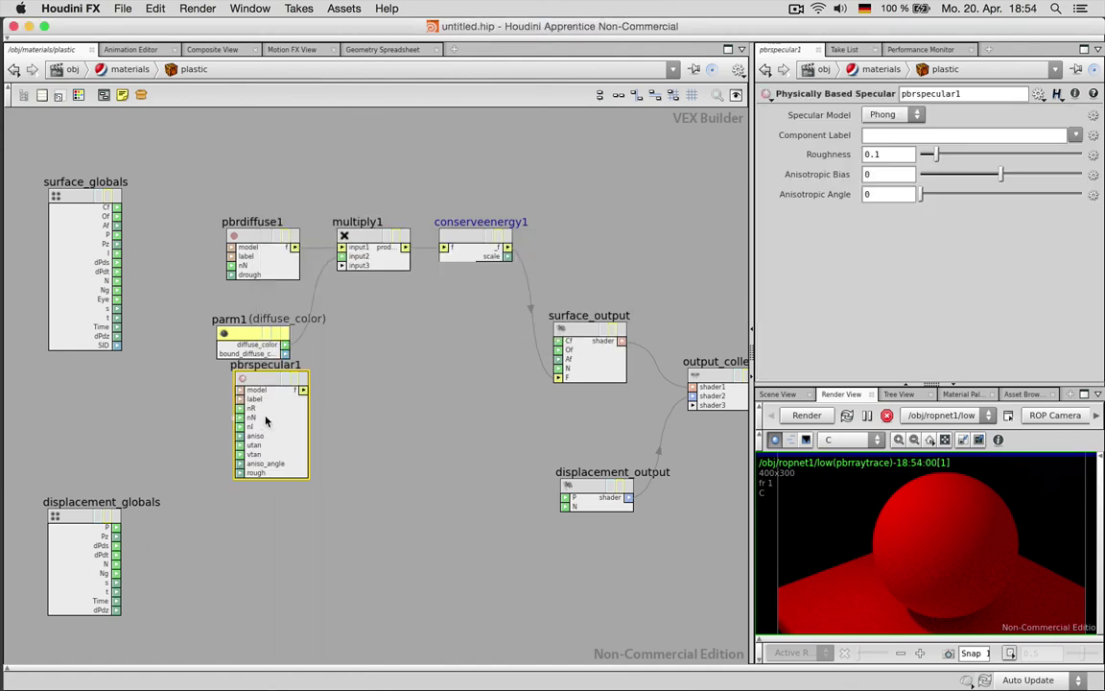
drag(269, 382, 258, 416)
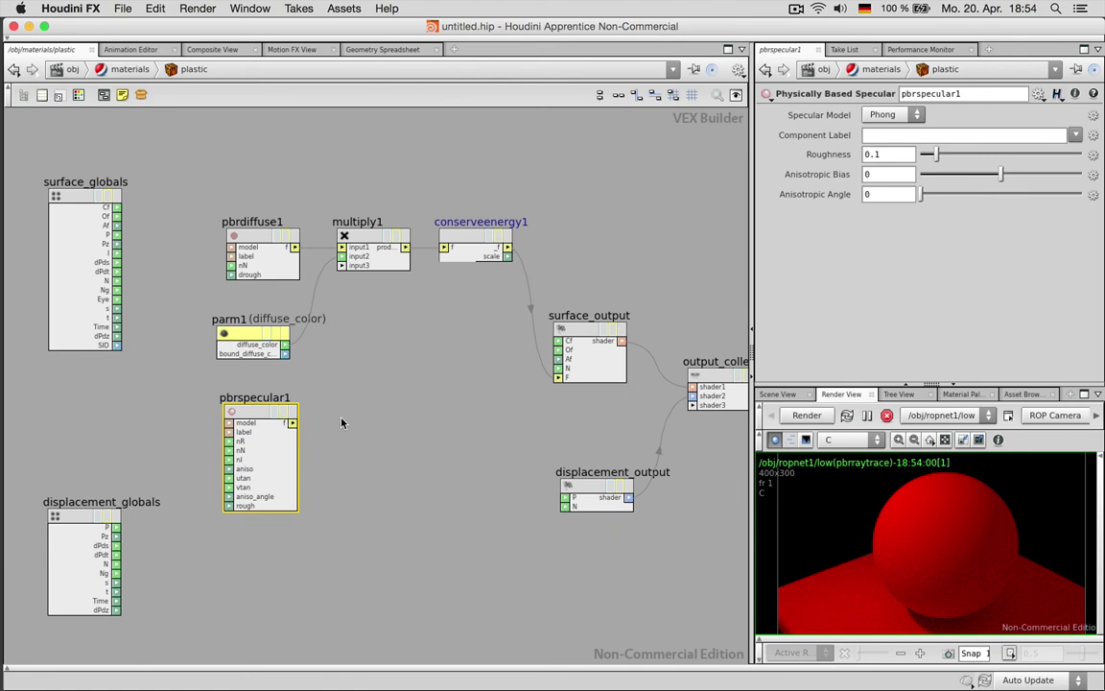
Step: Route pbrspecular1 through new conserveenergy2 into surface_output's F and enlarge the Render View
key(Tab)
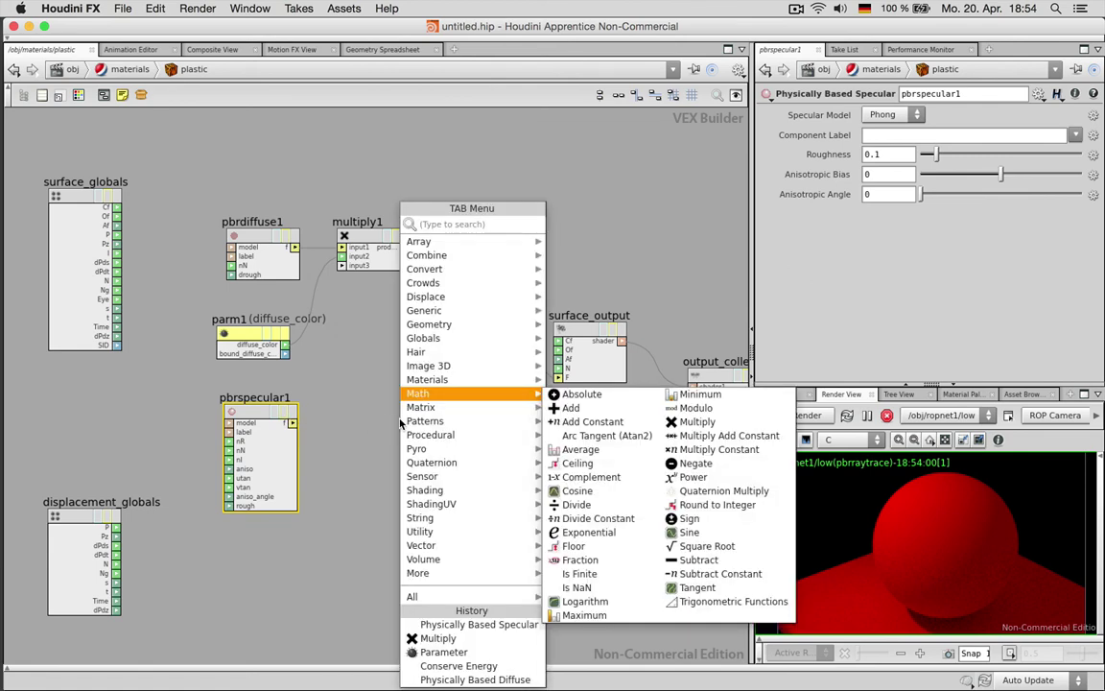
text(conserve)
key(Return)
click(400, 423)
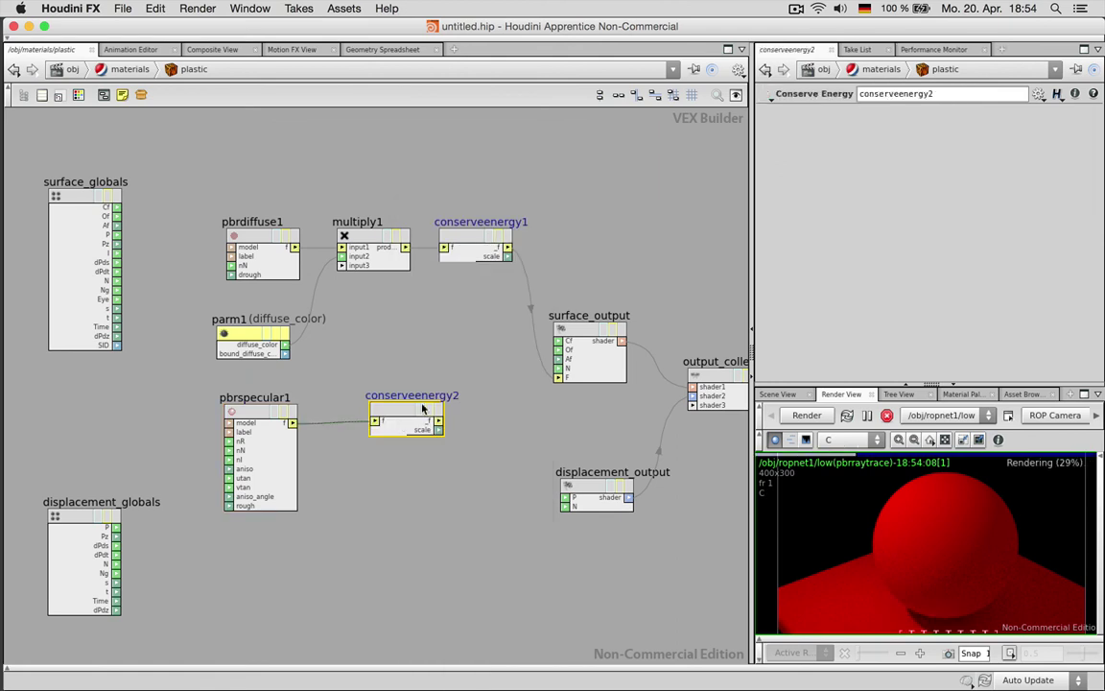
drag(424, 412, 384, 411)
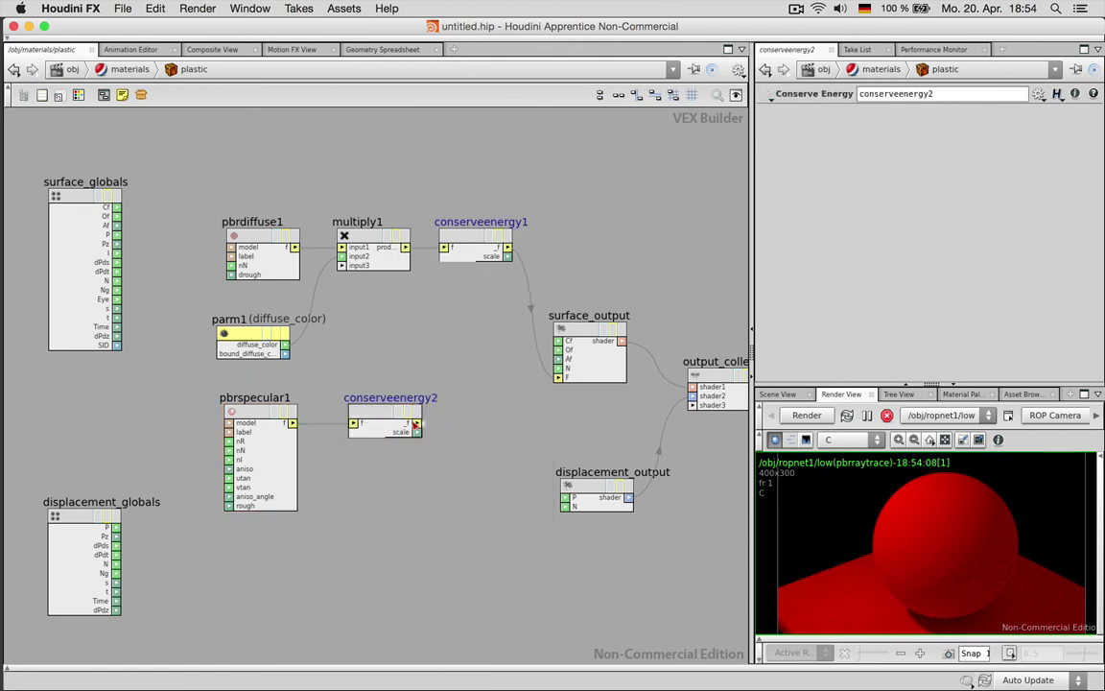
drag(563, 382, 558, 377)
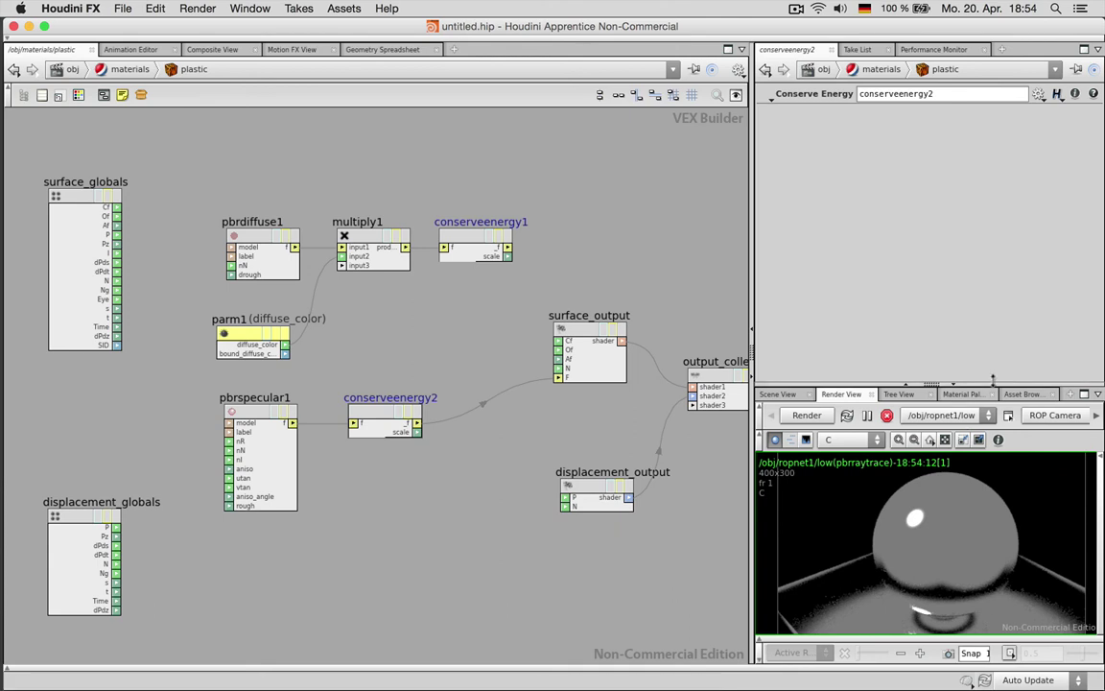
drag(931, 384, 931, 345)
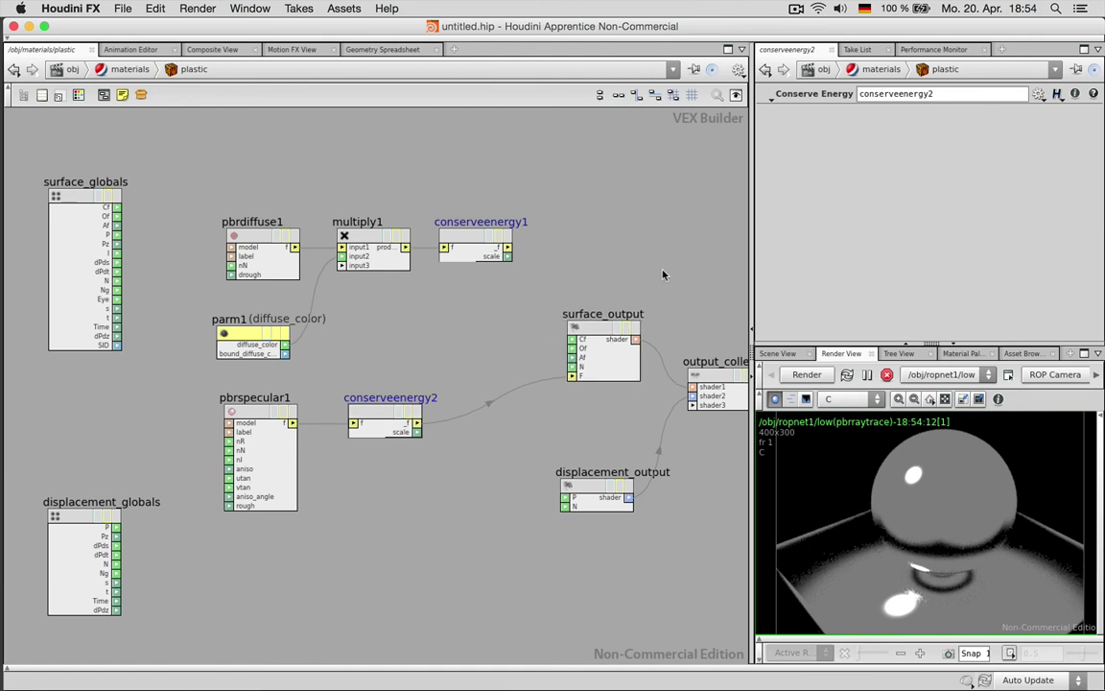
Step: Shift the output nodes right and sum both conserveenergy branches in add1 feeding surface_output F
middle_drag(608, 284, 479, 273)
drag(605, 540, 606, 539)
drag(633, 374, 710, 373)
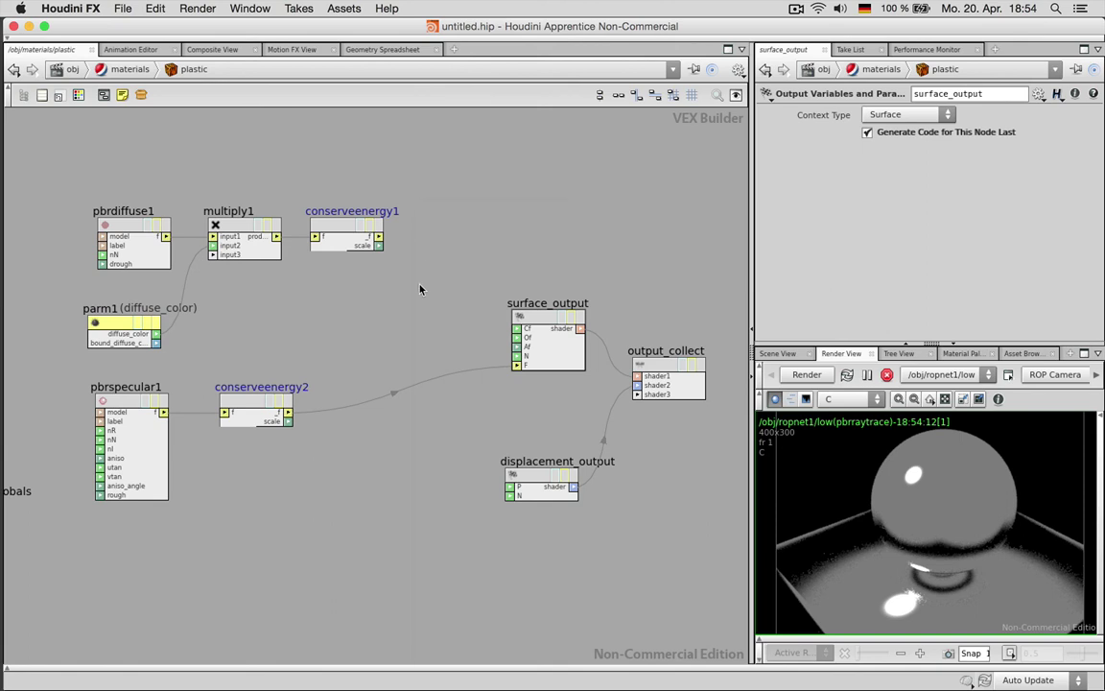
key(Tab)
text(add)
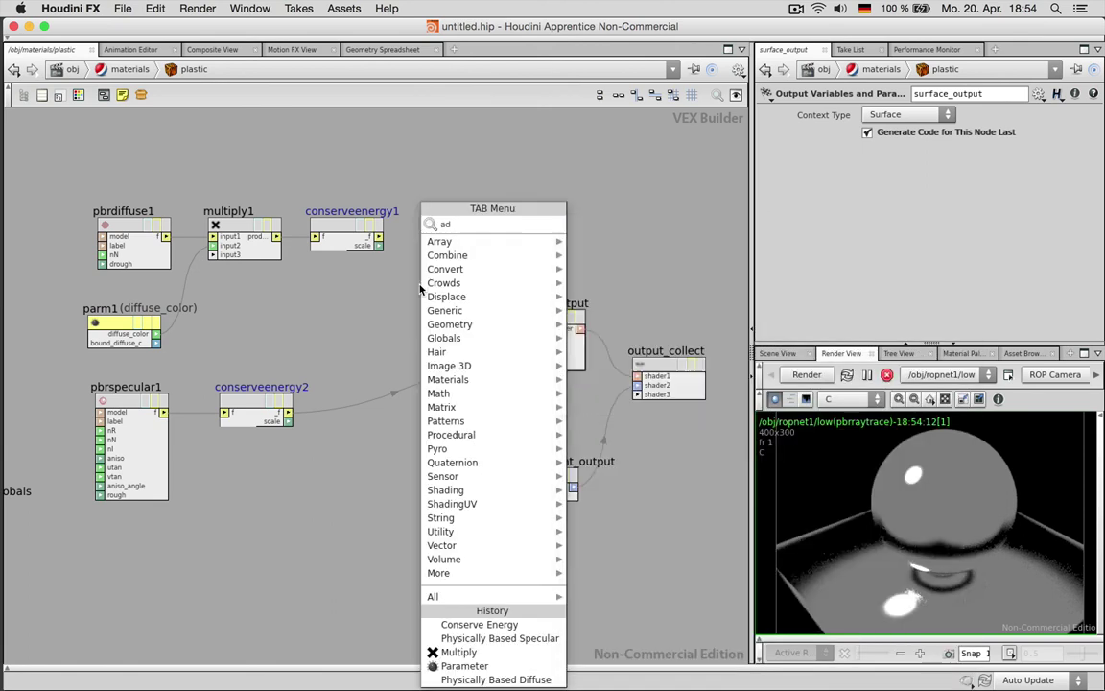
key(Return)
click(429, 287)
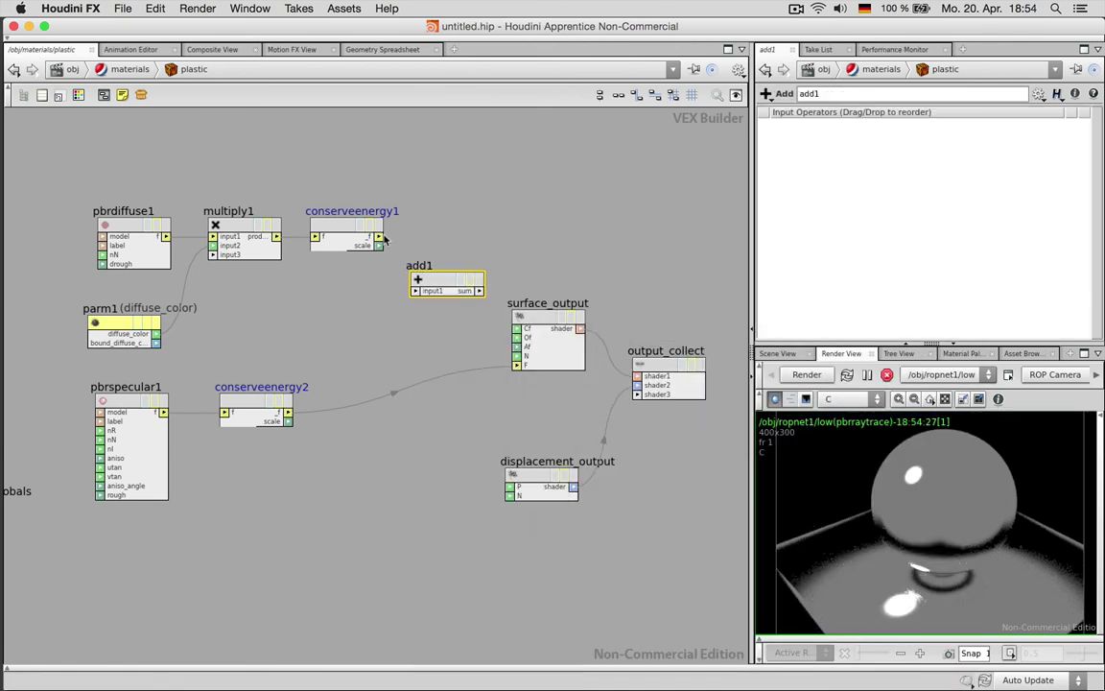
drag(378, 236, 288, 412)
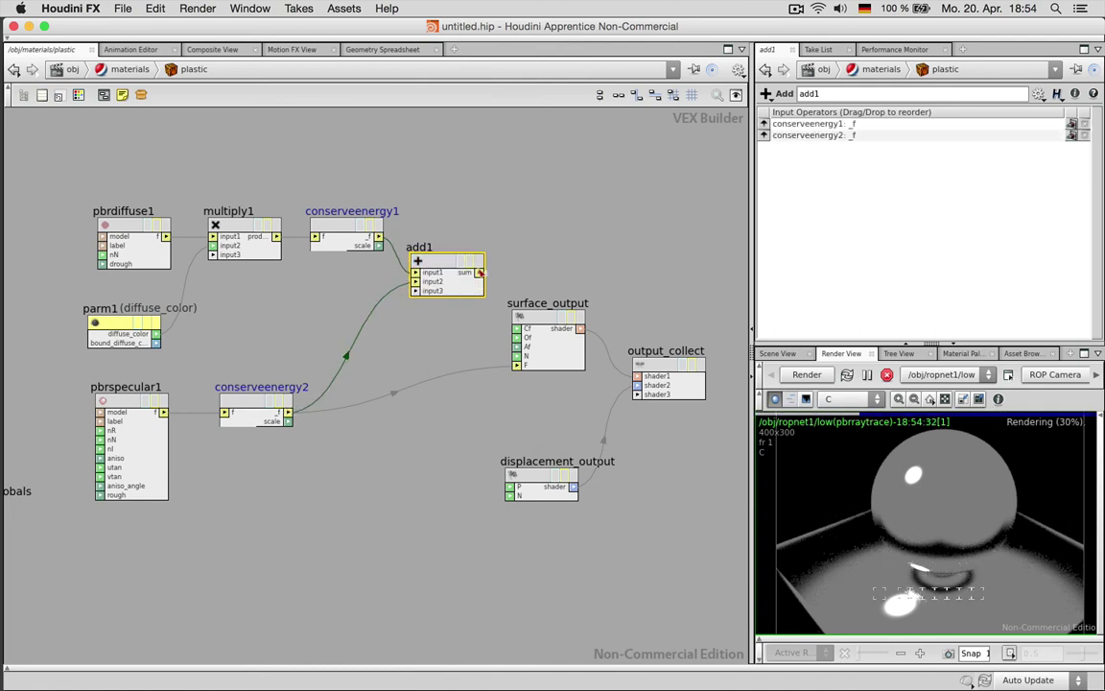
click(517, 367)
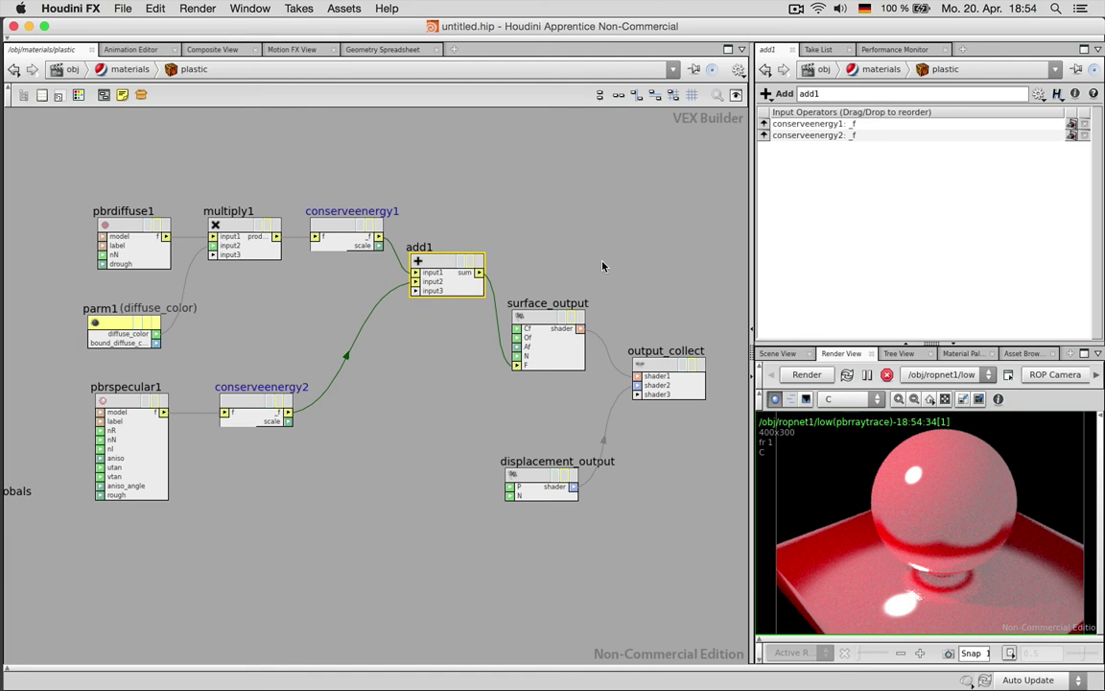
Step: Add a Parameter VOP below pbrspecular1 in the plastic shader network
scroll(315, 442, left, 2)
scroll(315, 442, down, 1)
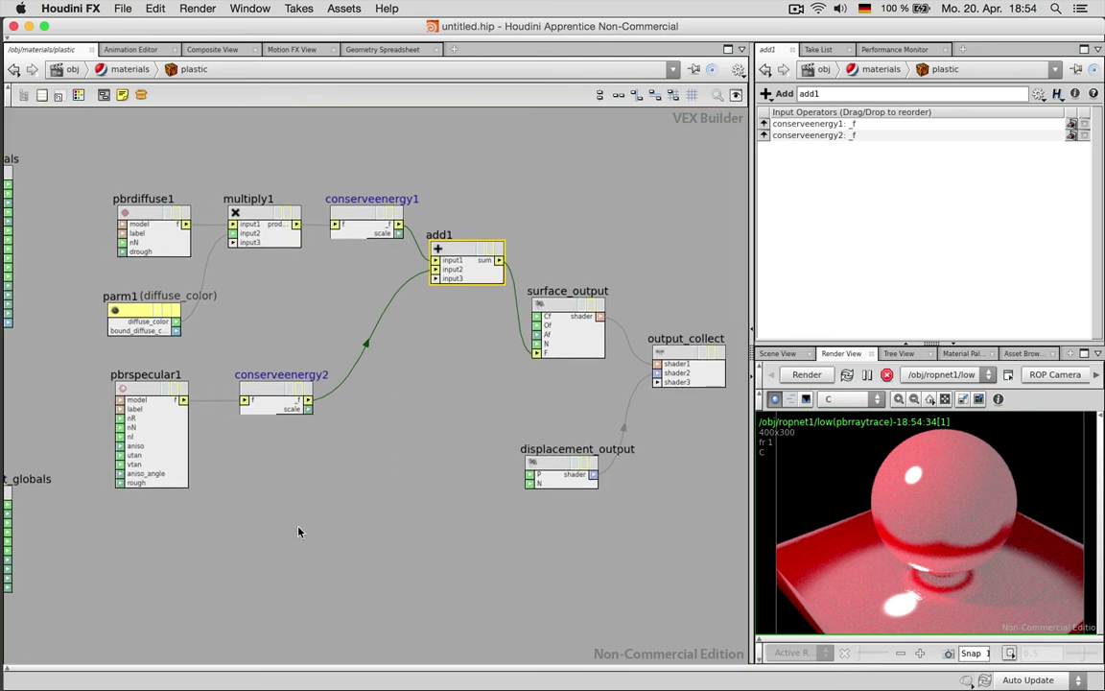
key(Tab)
text(par)
key(Escape)
drag(295, 530, 164, 543)
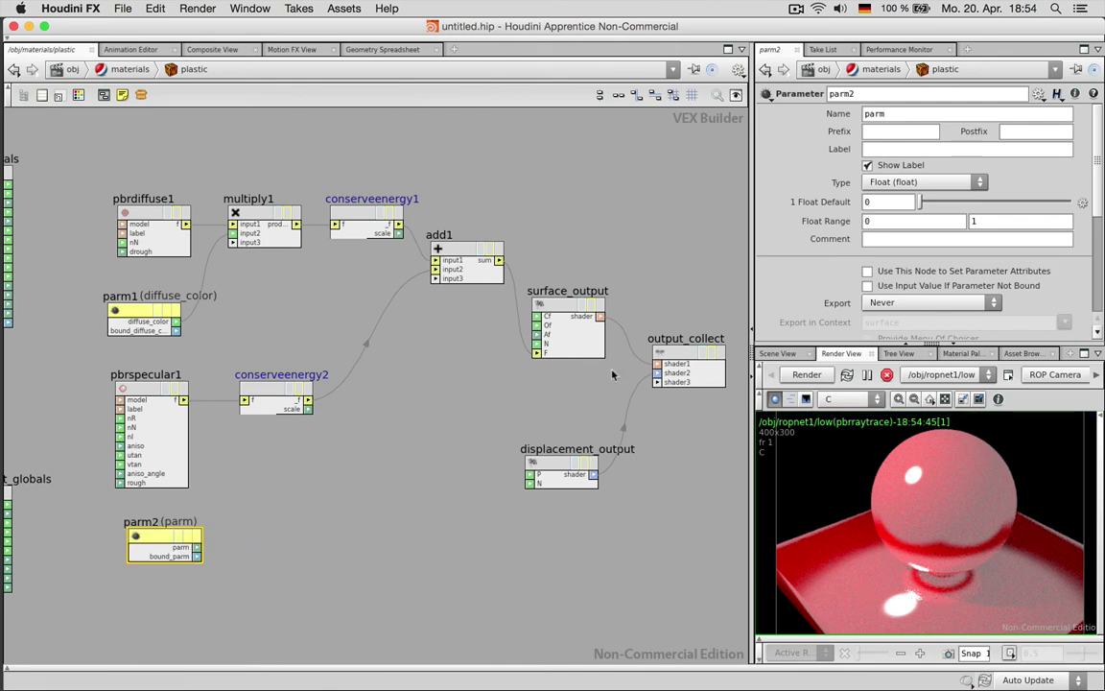
Step: Name the parameter spec_intensity, label it Specular intensity, and give it default 0.1
double_click(915, 117)
text(spec_intensity)
click(976, 149)
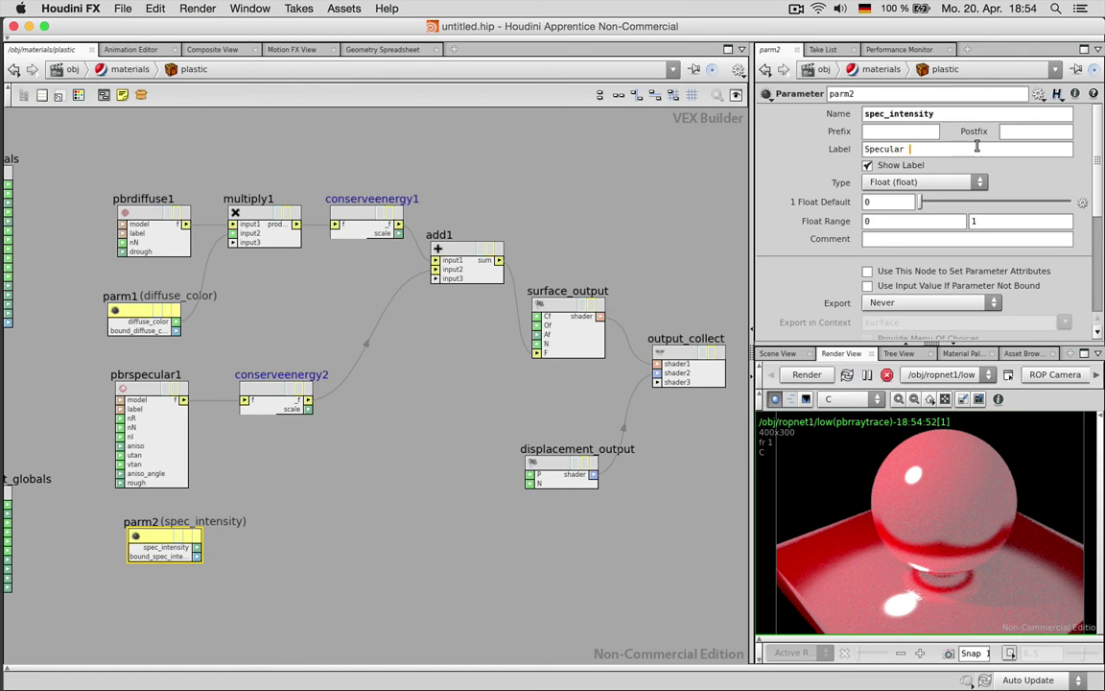
key(Return)
click(892, 201)
text(.1)
key(Return)
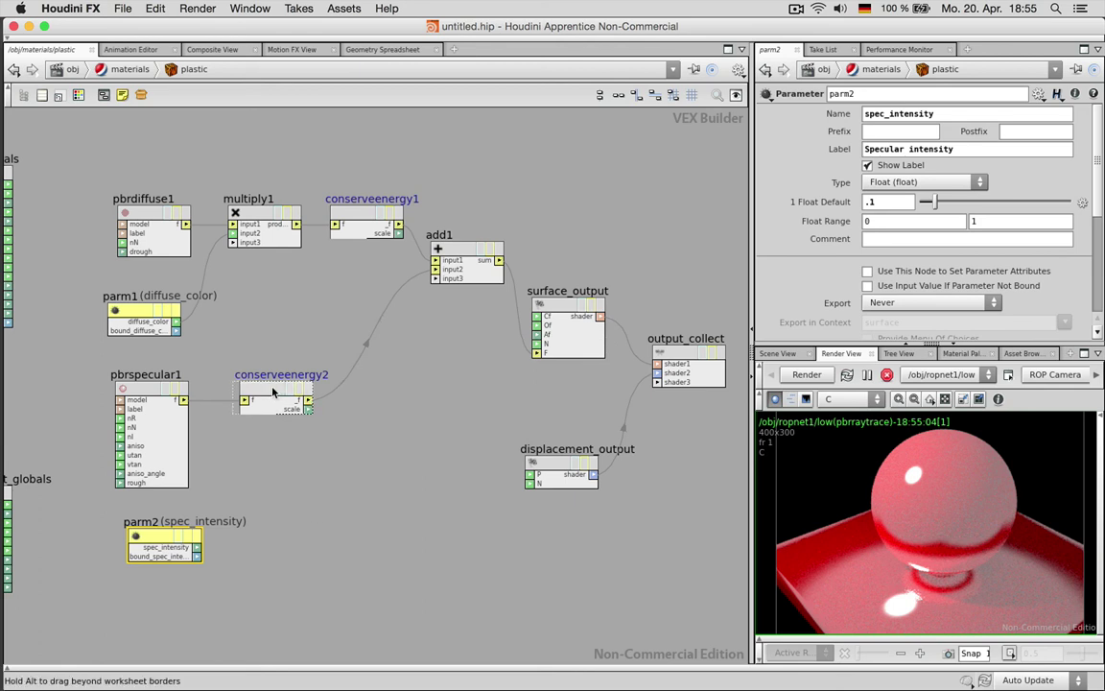
Step: Insert a Multiply node between pbrspecular1 and conserveenergy2, driven by spec_intensity
drag(260, 406, 341, 401)
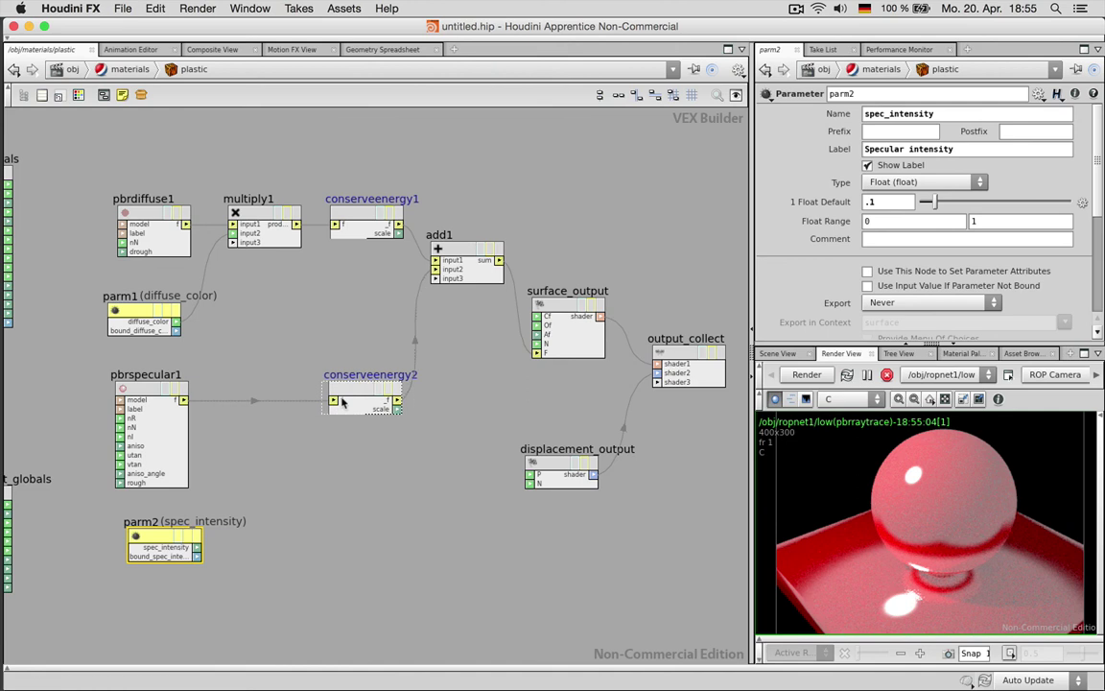
click(240, 440)
text(mult)
key(Return)
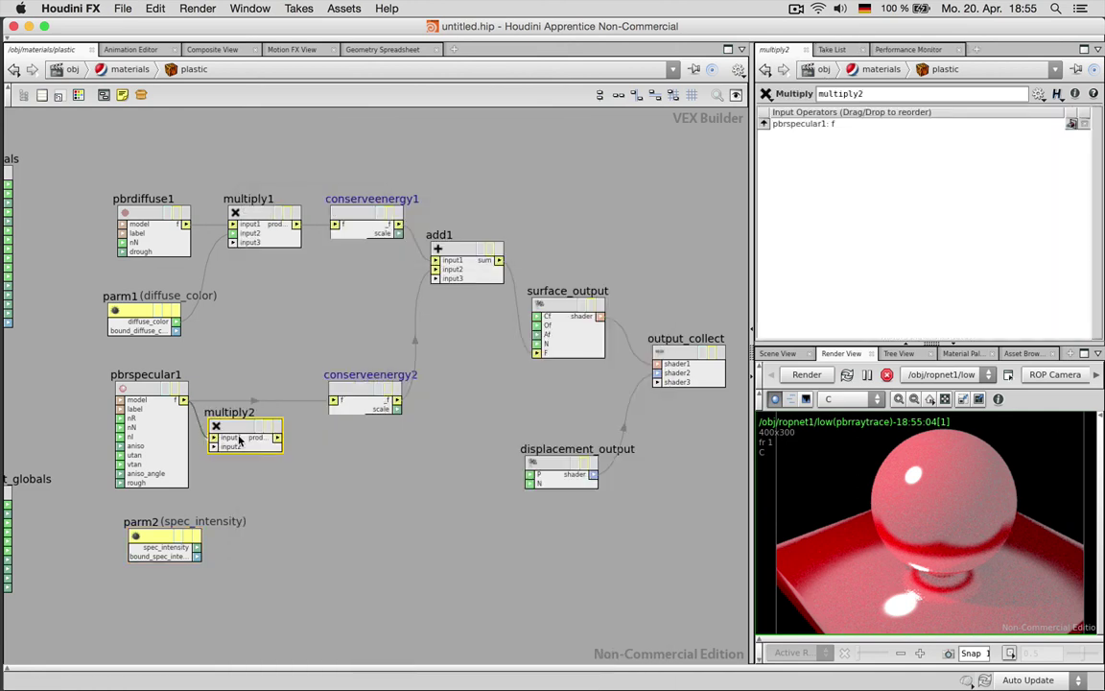
drag(240, 440, 271, 396)
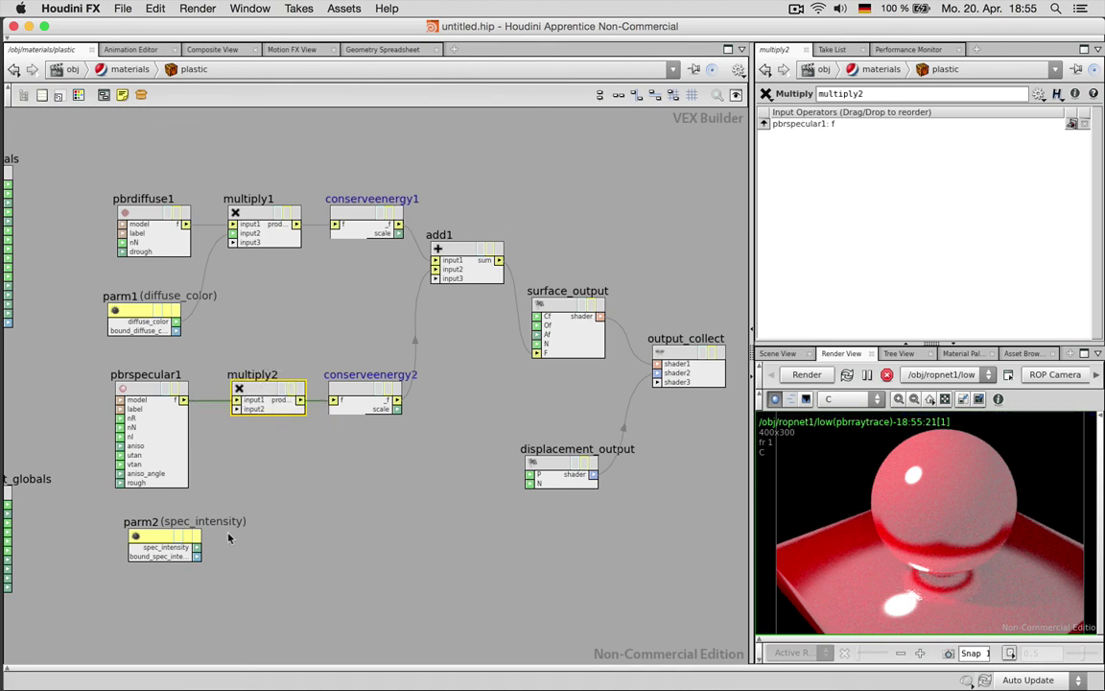
click(235, 409)
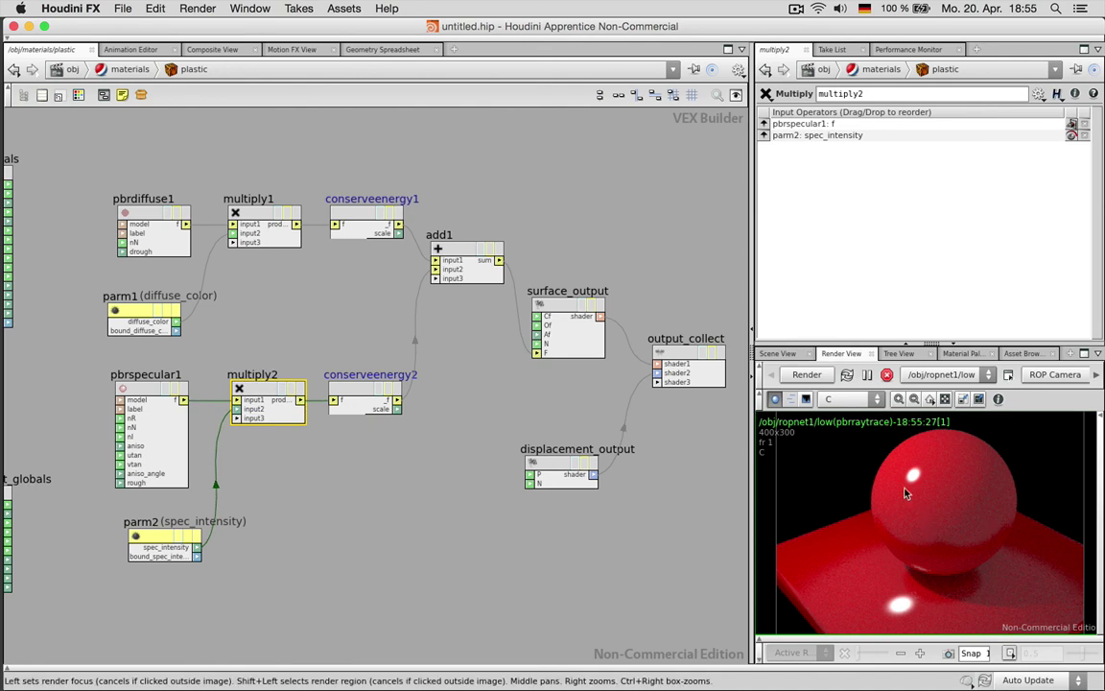
Step: Lower pbrspecular1's specular roughness to 0.029 and return to the materials network
click(146, 392)
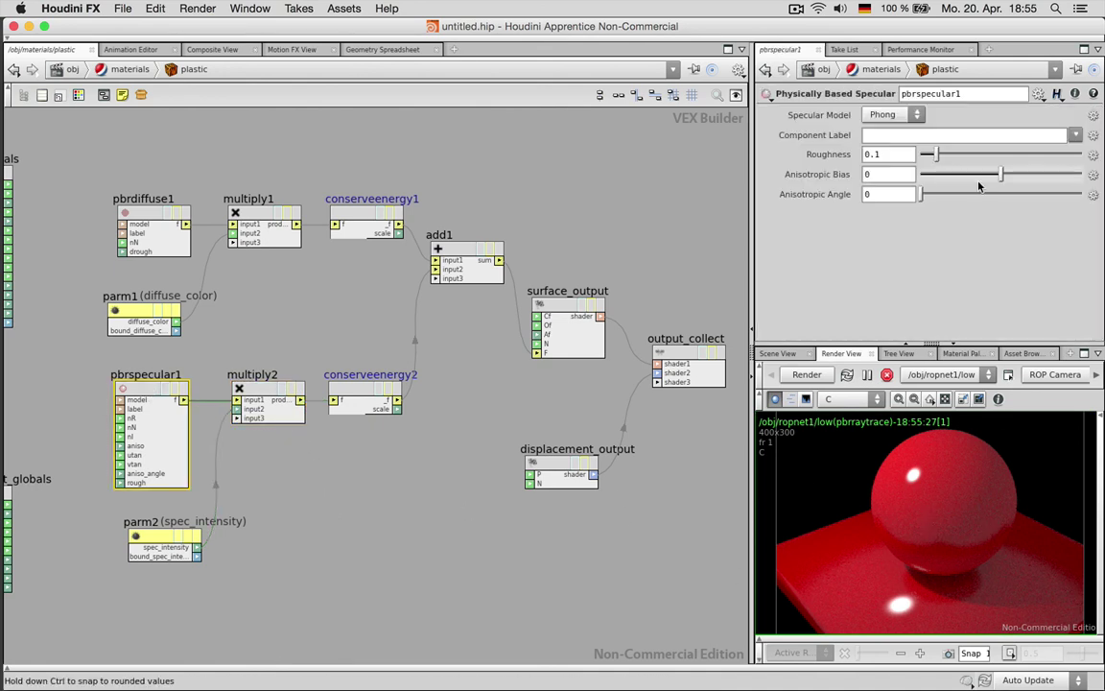
drag(935, 154, 964, 174)
click(290, 602)
key(u)
Step: Clear the /obj/materials/plastic path from the geo object's Material parameter
click(403, 341)
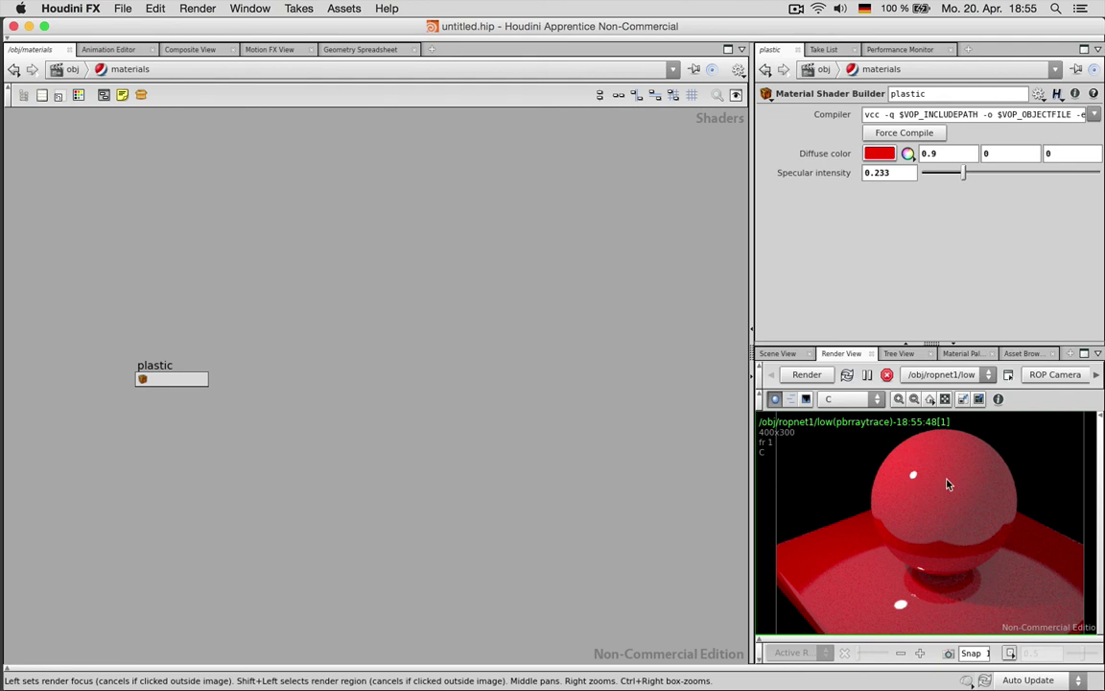
key(u)
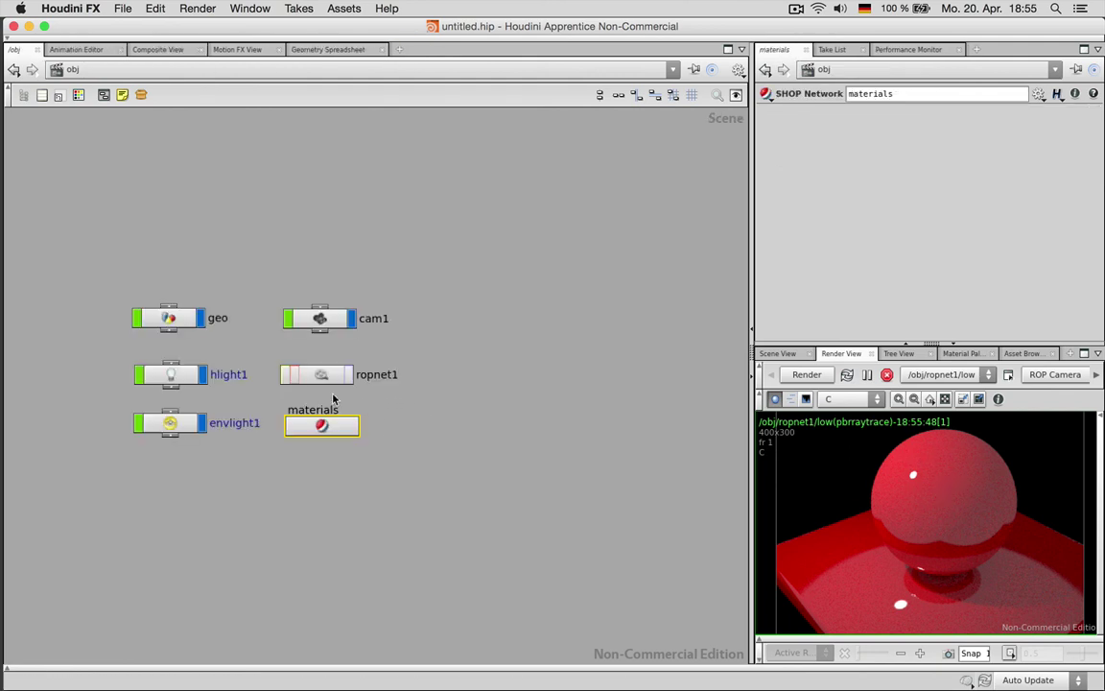
click(188, 320)
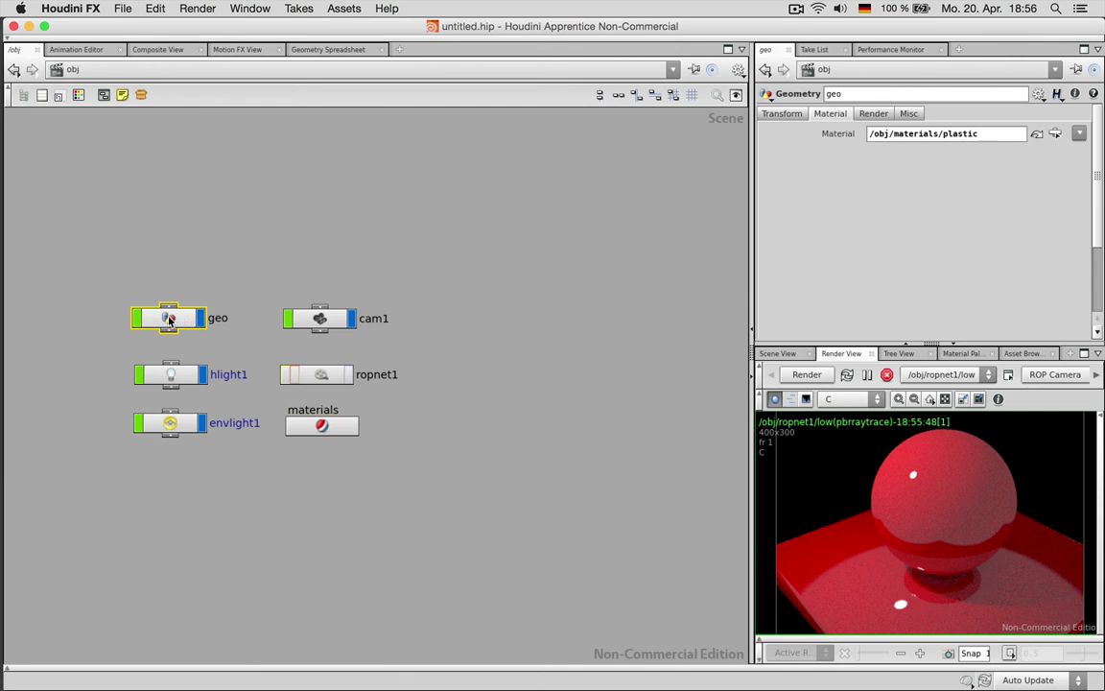
double_click(980, 133)
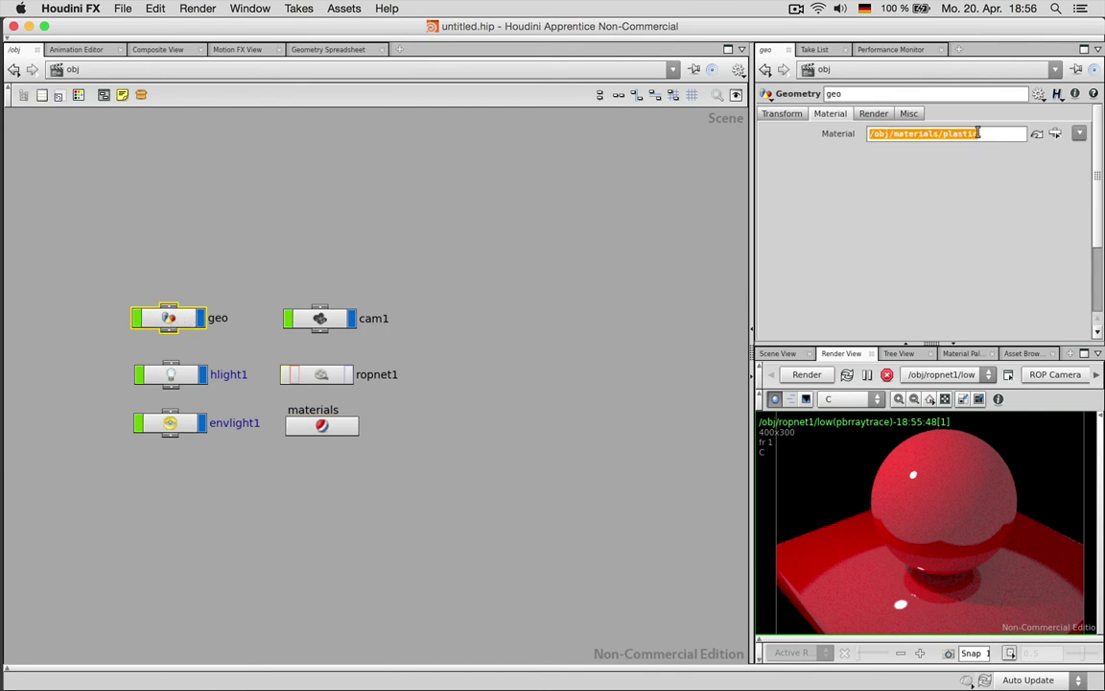
key(BackSpace)
key(Return)
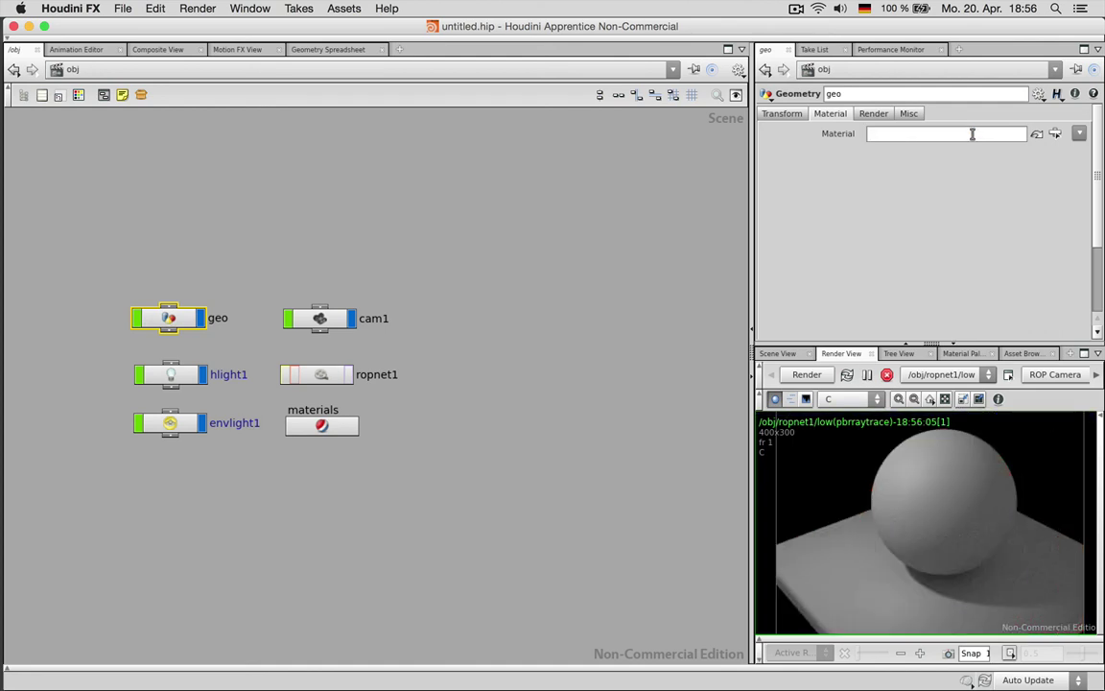
Step: Inside geo, insert a Material node between sphere1 and merge1
double_click(165, 320)
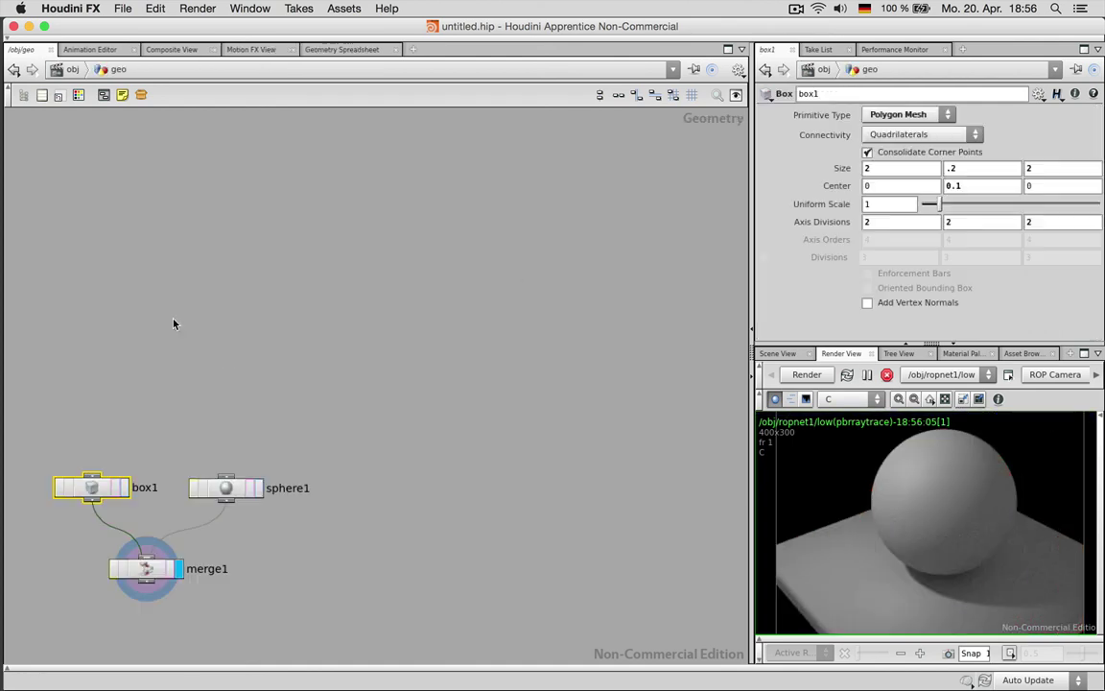
drag(135, 302, 321, 217)
click(362, 314)
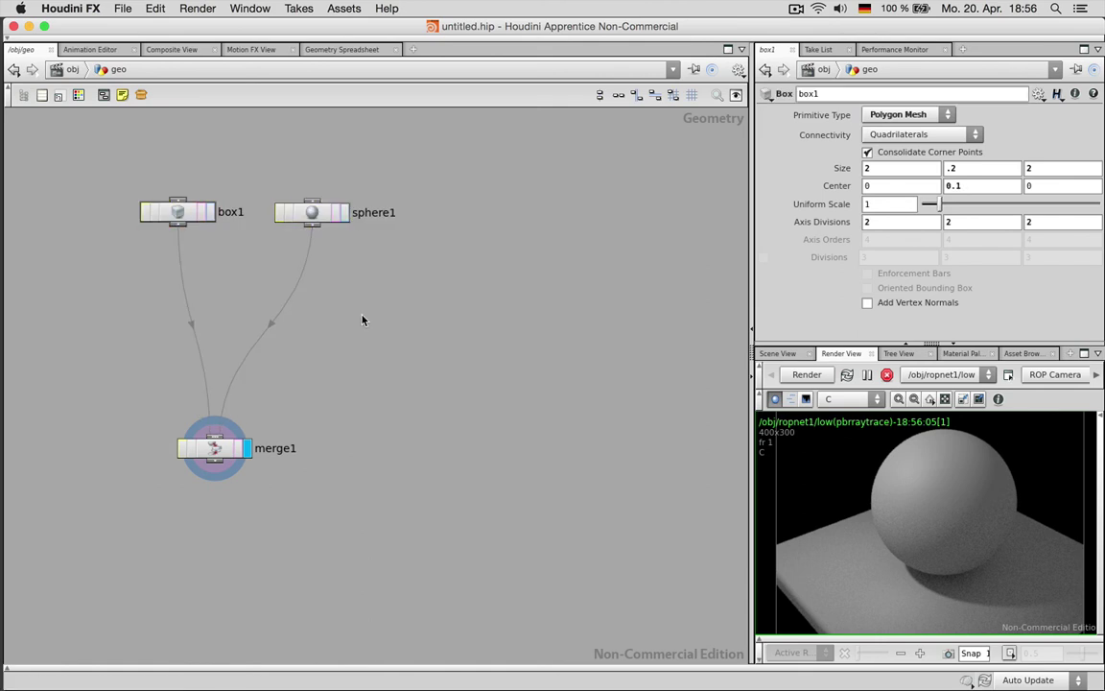
key(Tab)
text(mater)
key(Return)
click(362, 317)
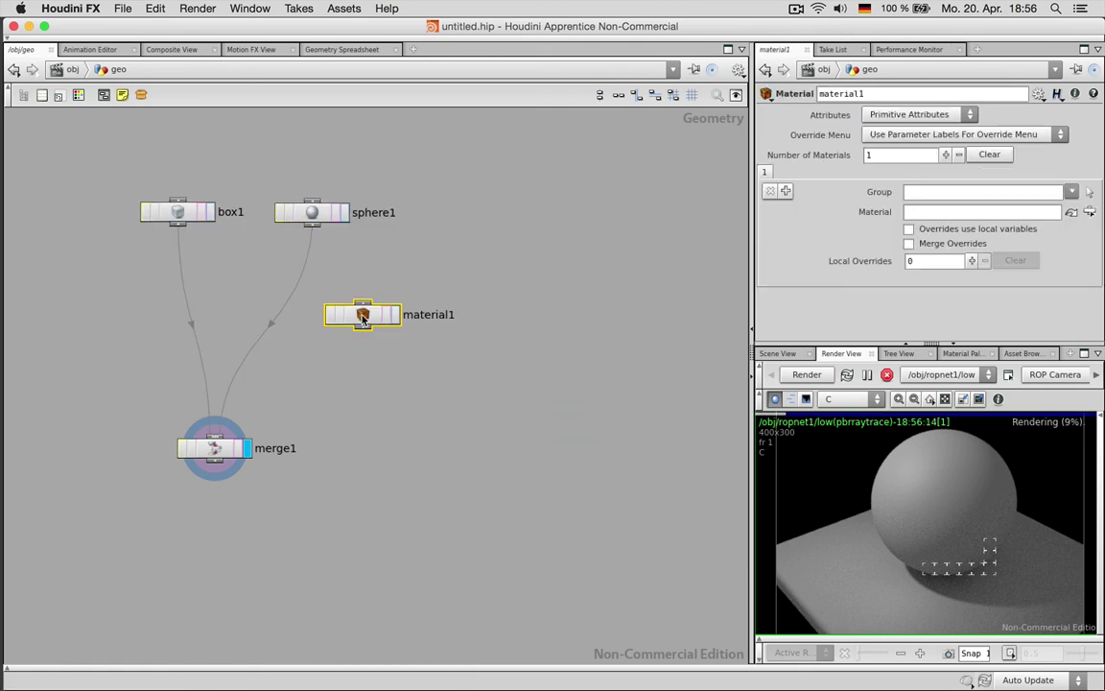
drag(363, 316, 312, 275)
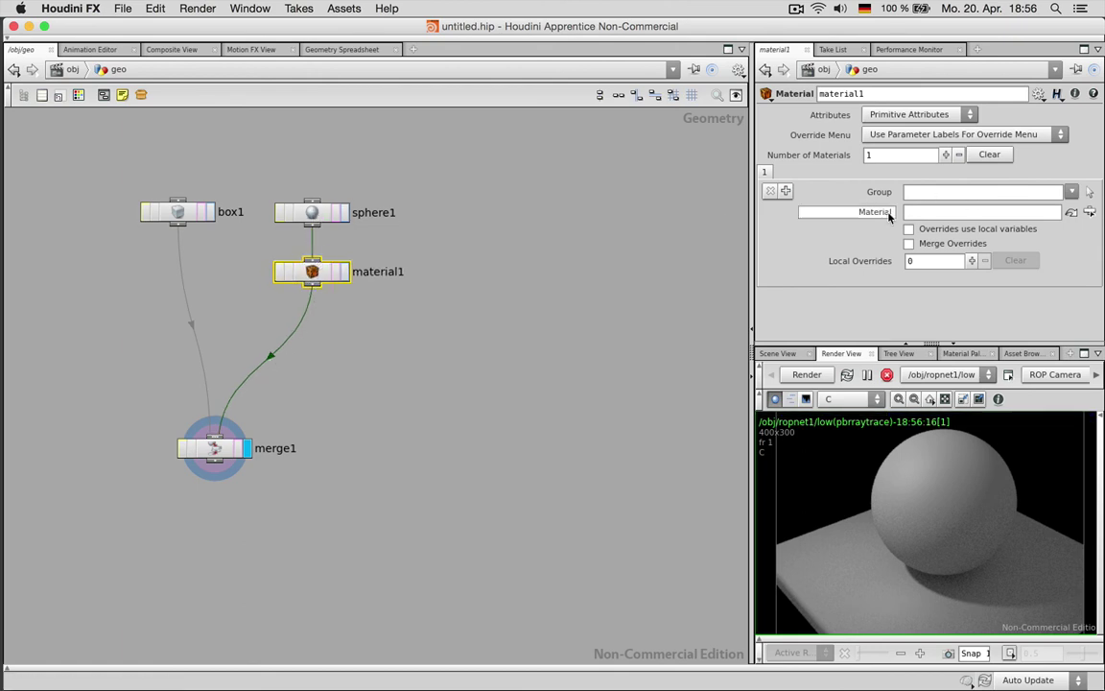
Step: Set material1's material to /obj/materials/plastic and return to /obj
click(1090, 213)
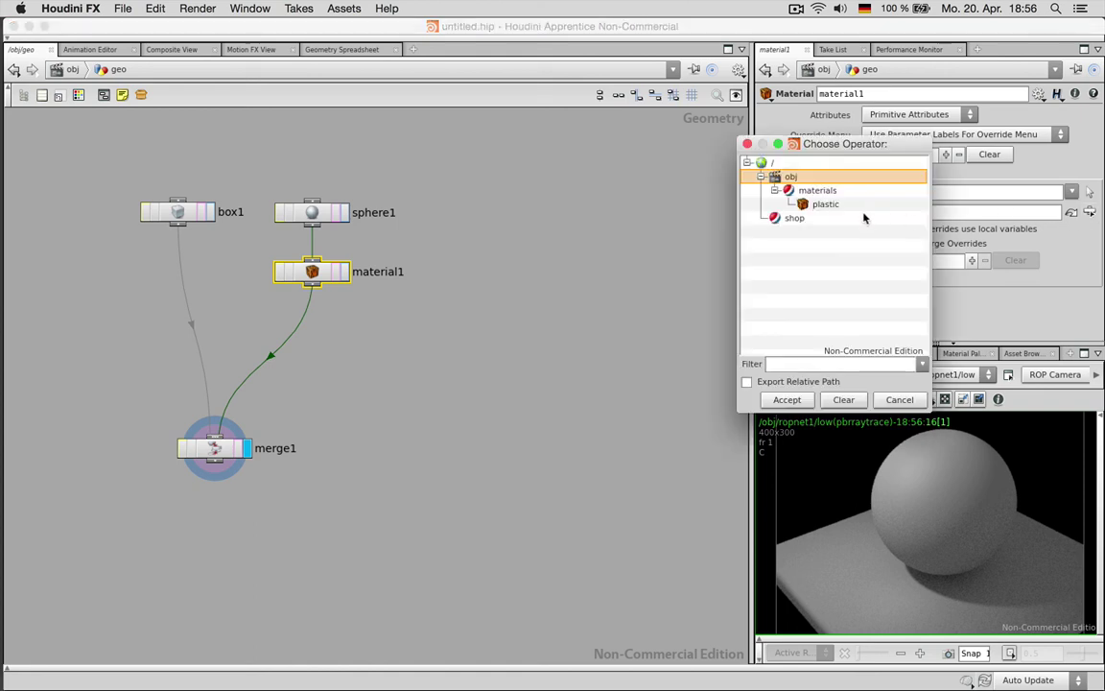
double_click(815, 204)
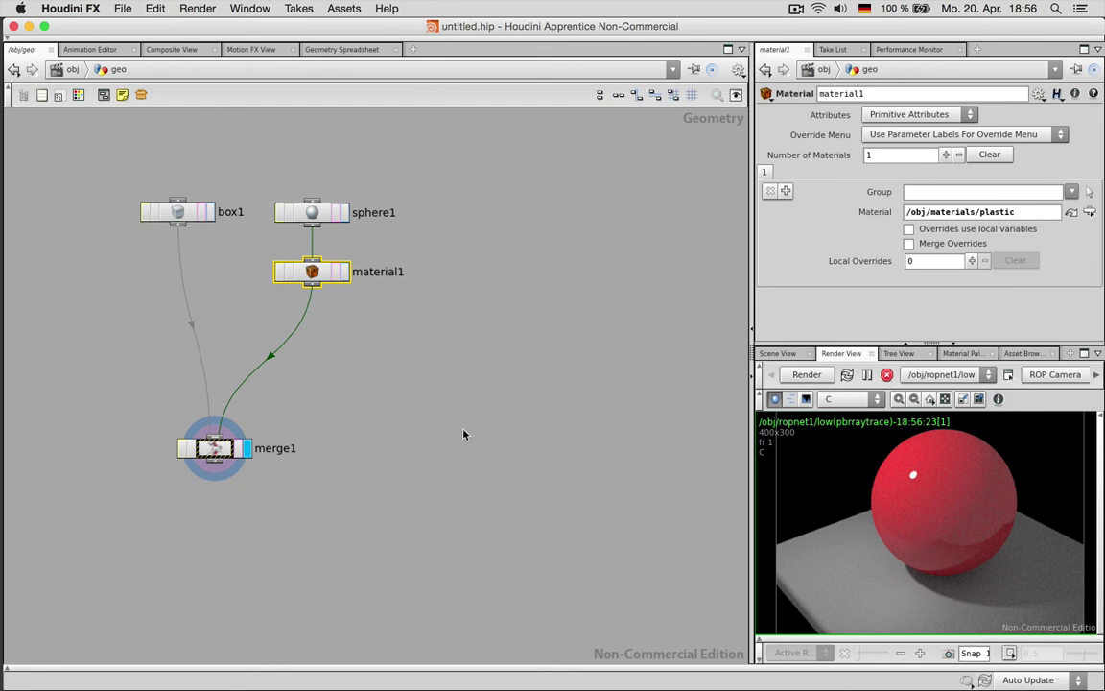
key(u)
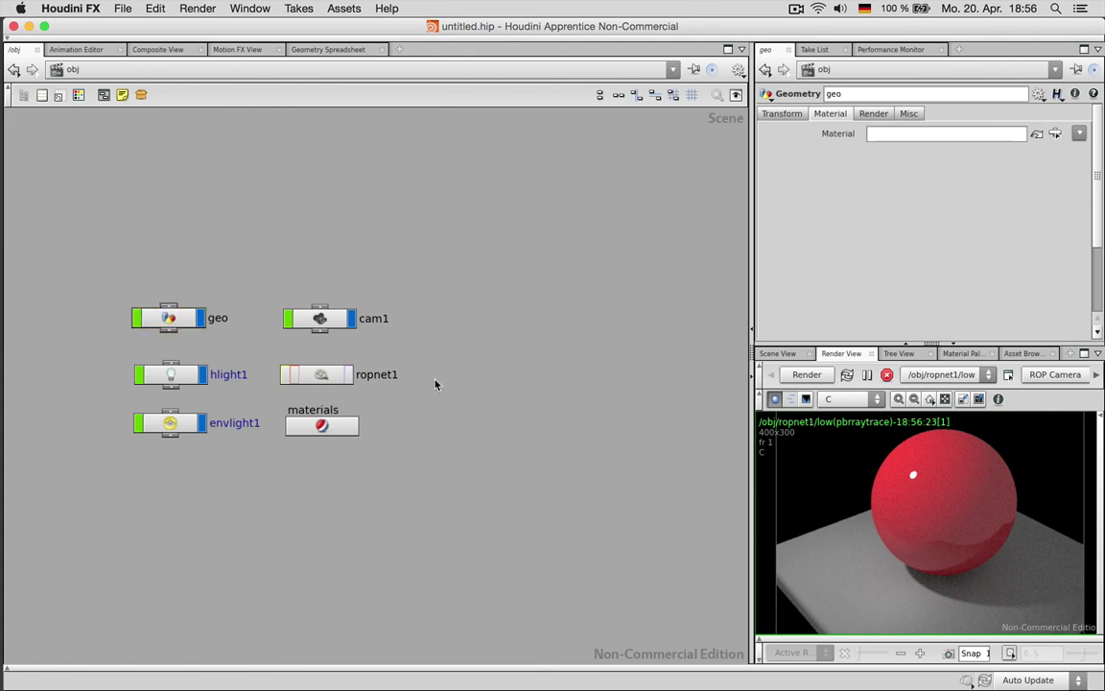
Step: Enable Render Light Geometry on envlight1
drag(309, 377, 314, 375)
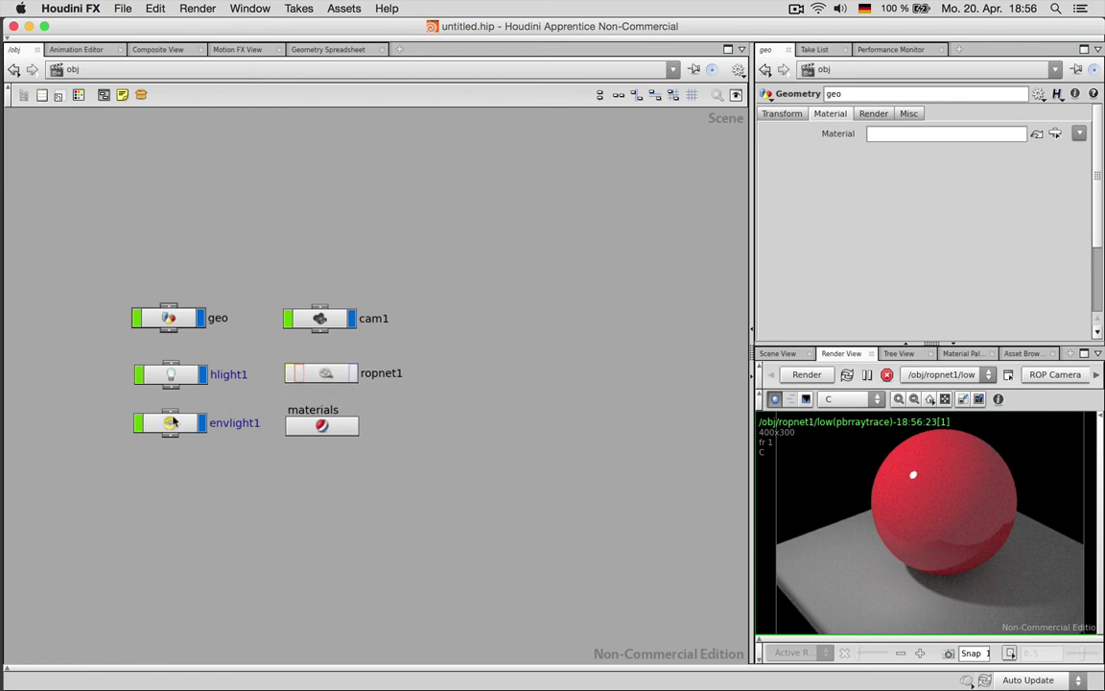
click(171, 422)
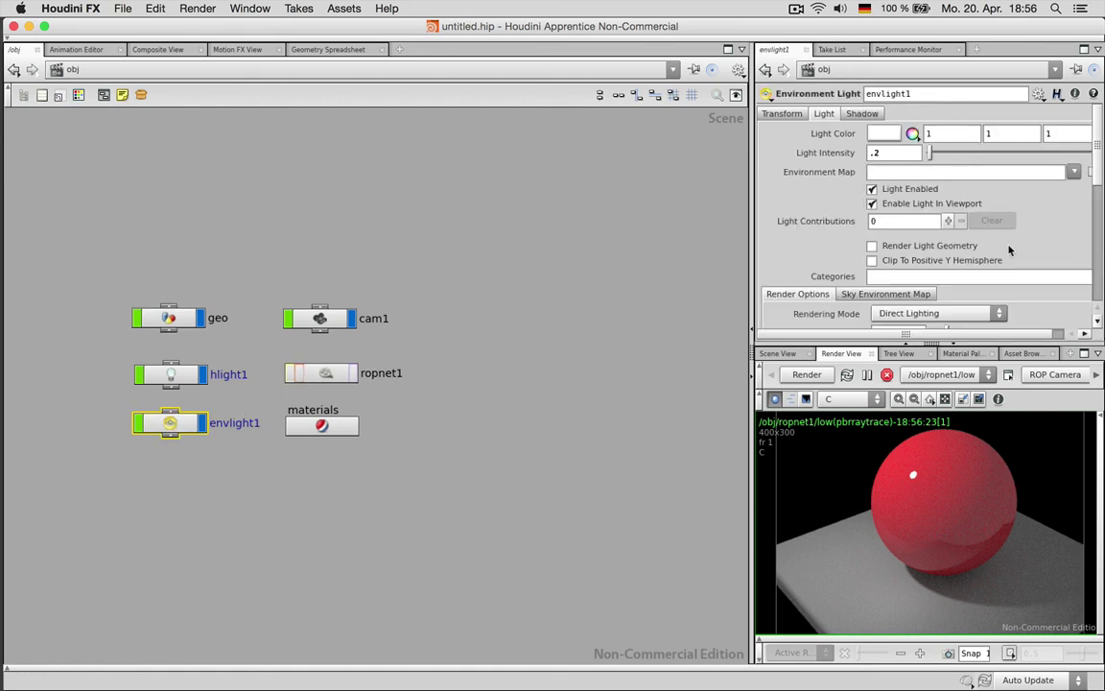
click(872, 247)
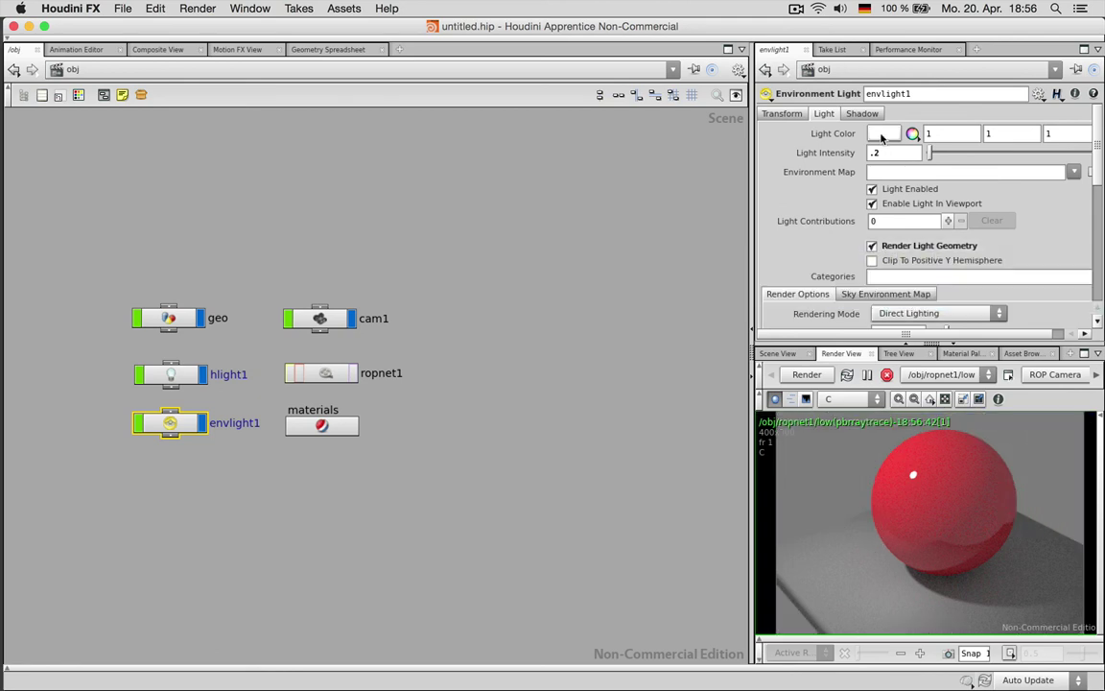
Step: Tint envlight1's light colour pale blue with hue 210 and saturation 0.218
click(882, 136)
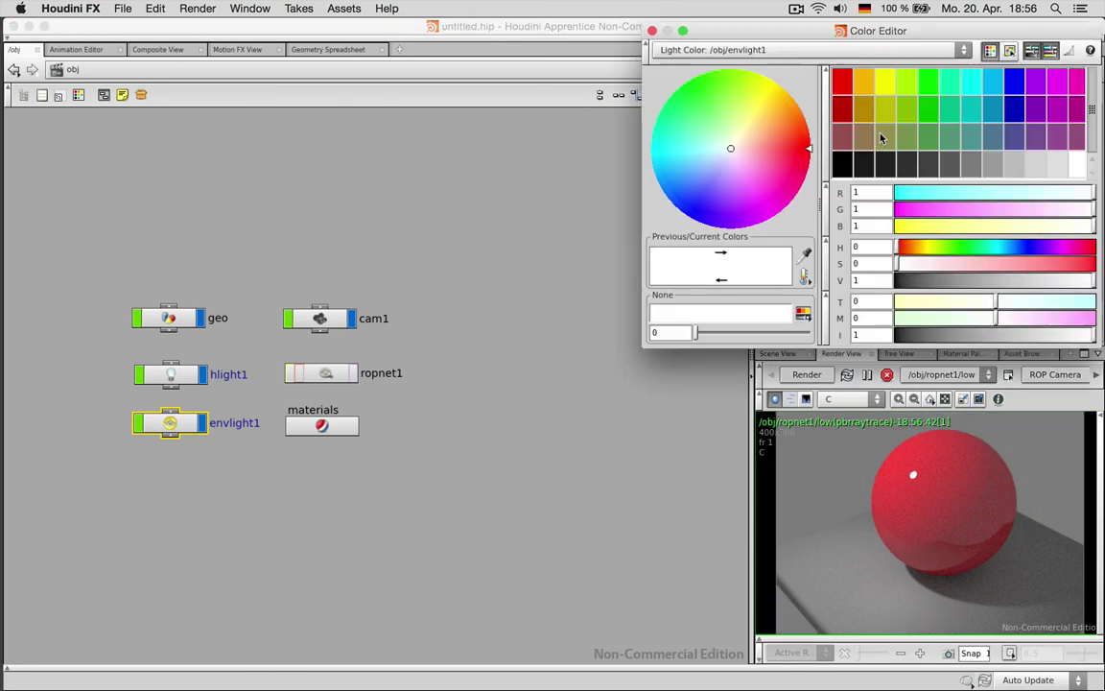
click(1008, 252)
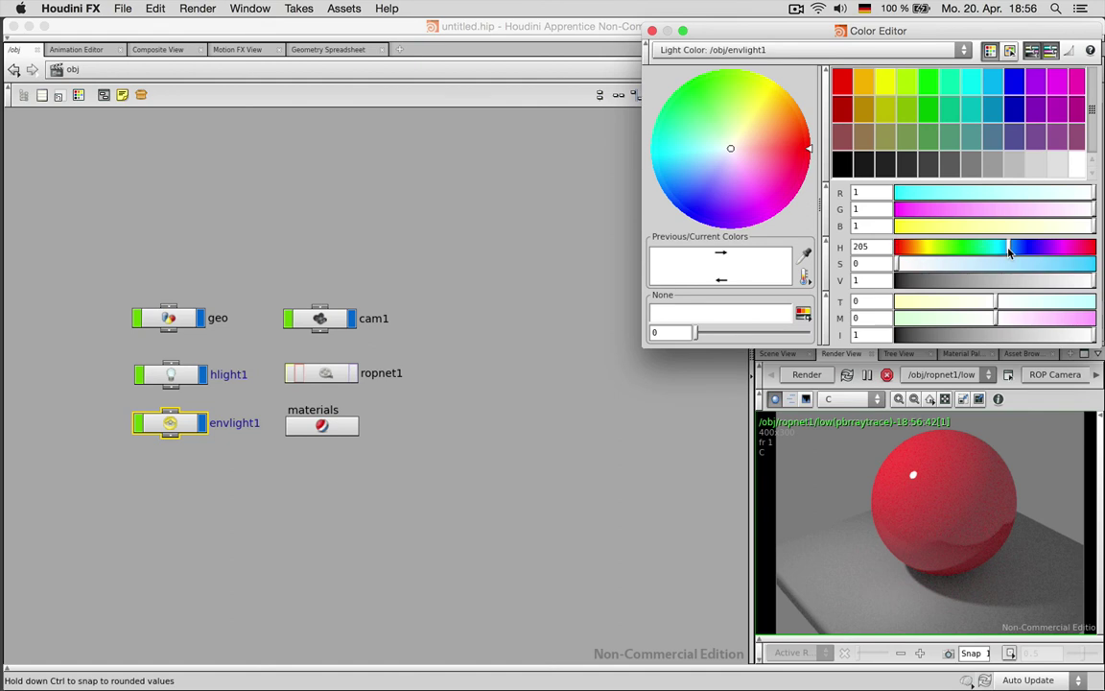
click(936, 268)
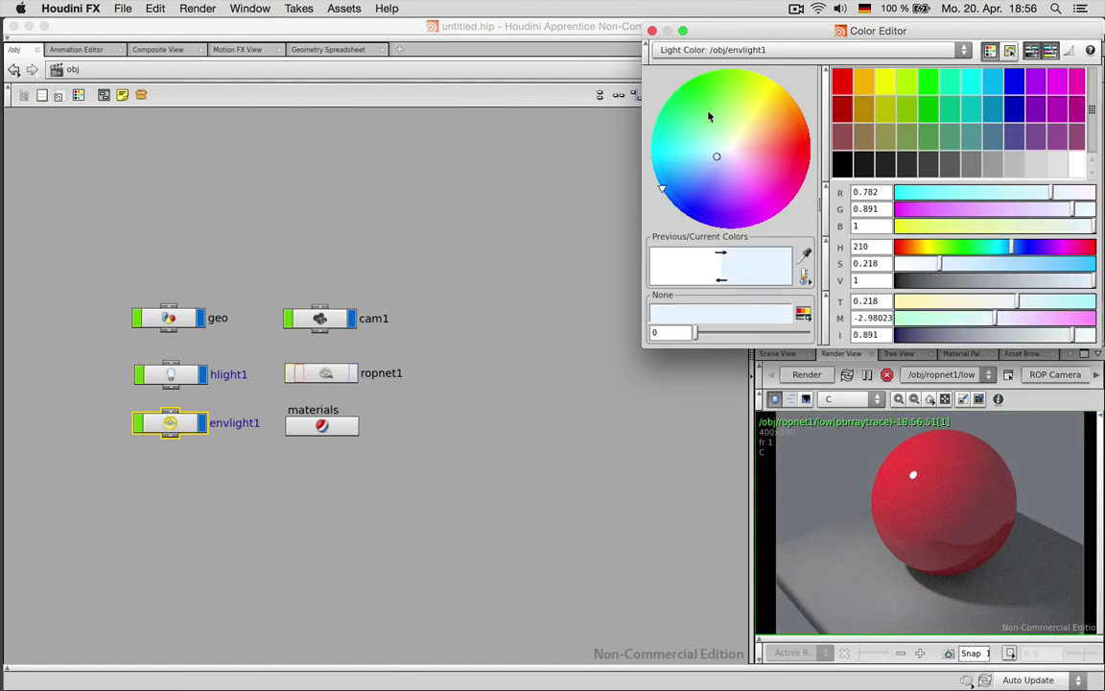
click(611, 204)
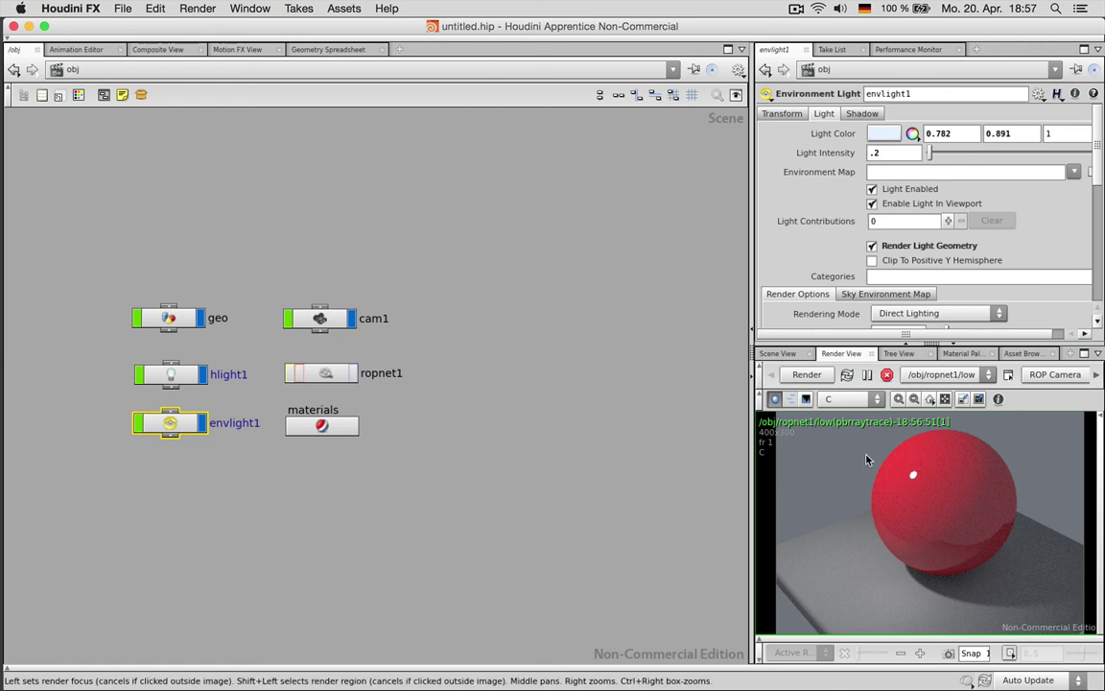
right_click(829, 468)
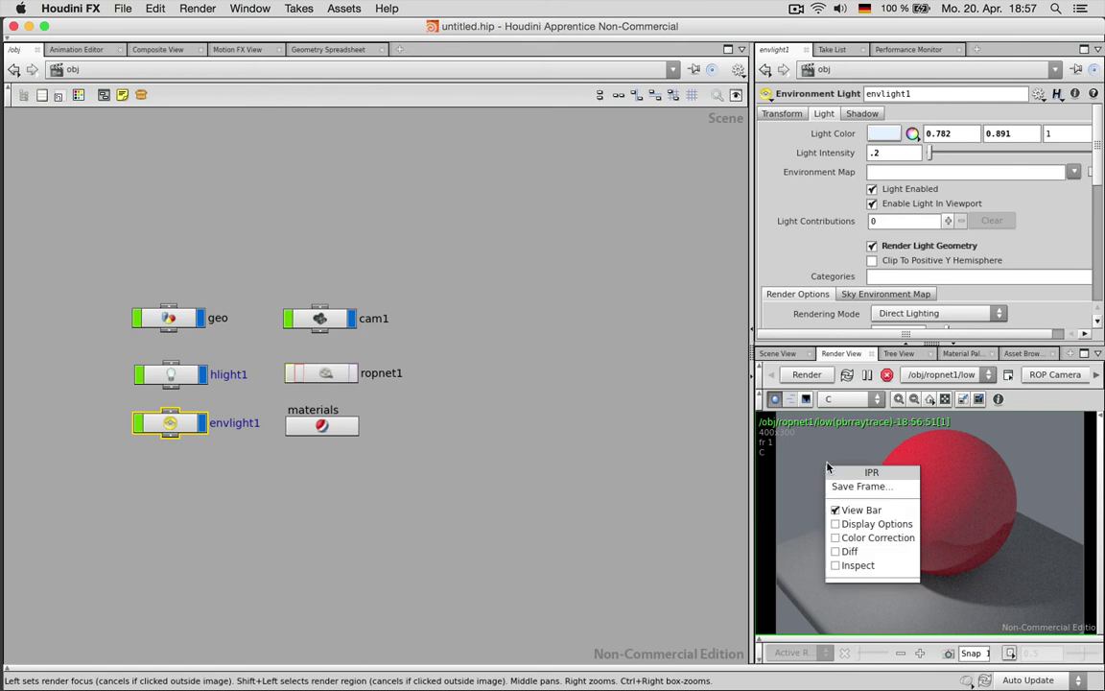
Step: Set the frame's save target to testrendering.png on the Desktop
click(868, 489)
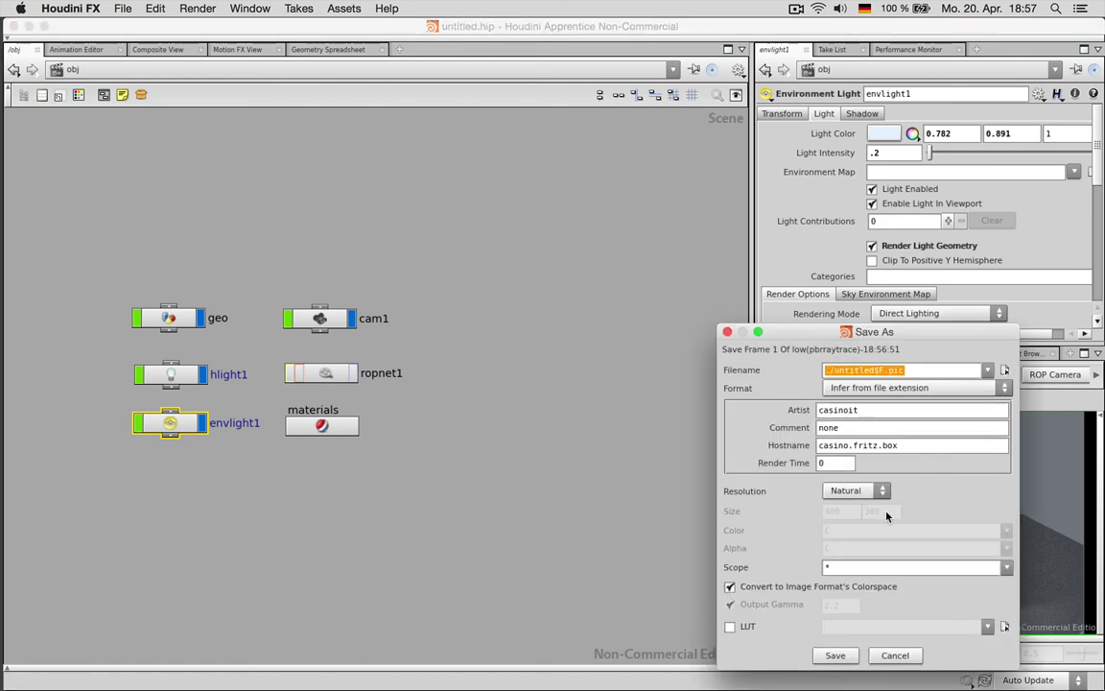
drag(872, 324, 631, 203)
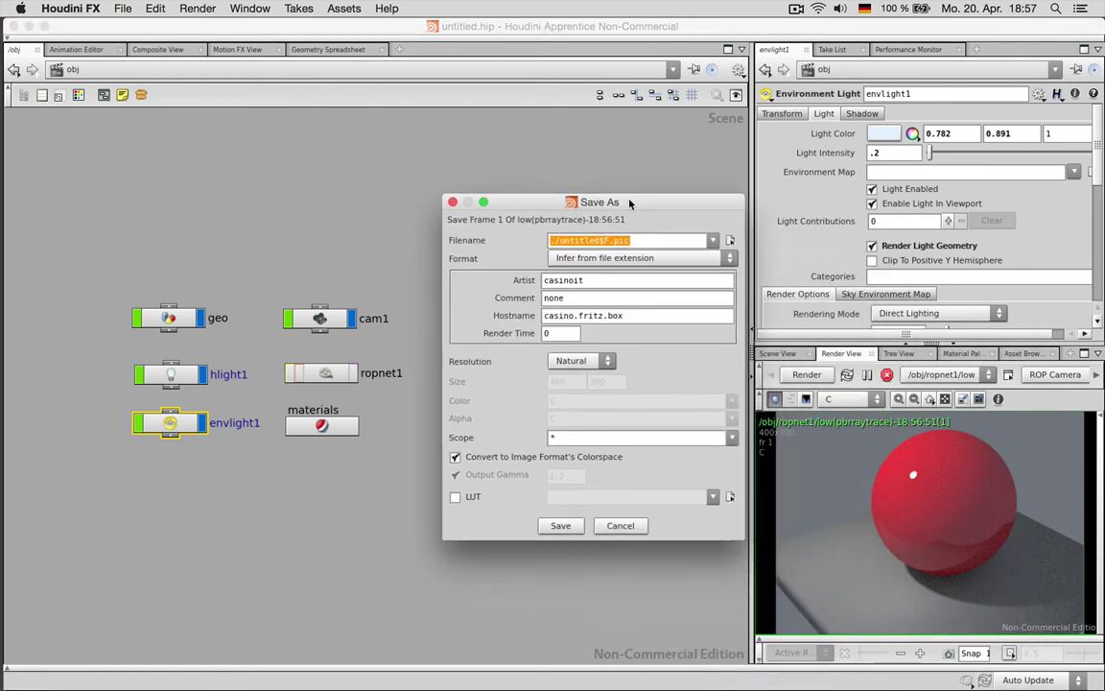
click(729, 241)
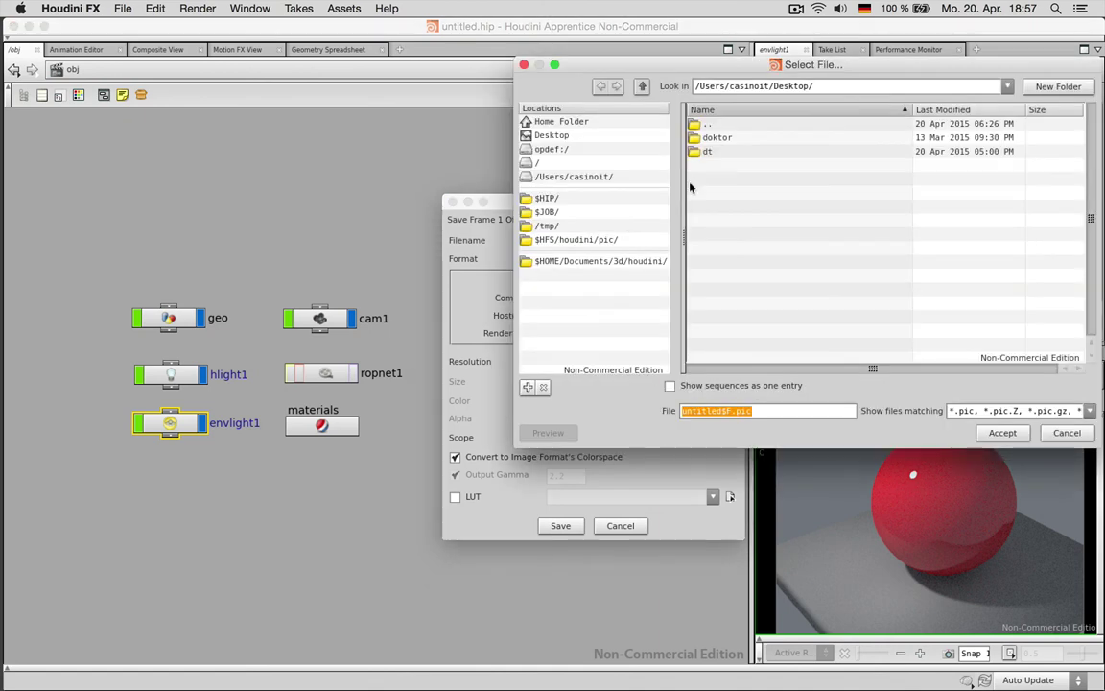
click(561, 135)
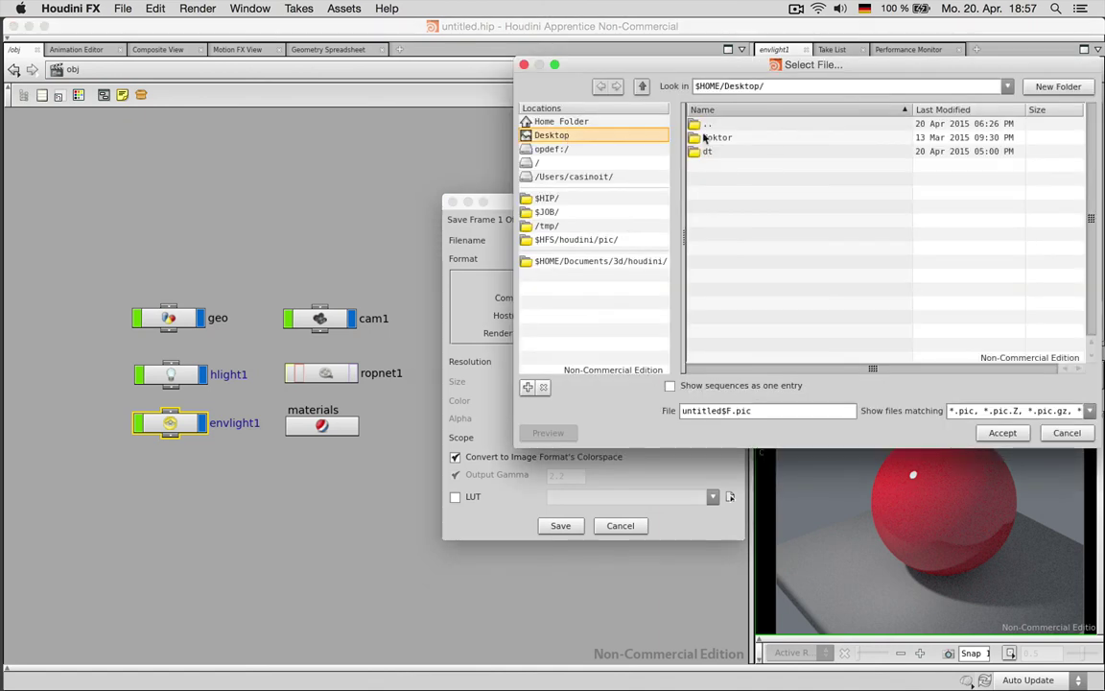
double_click(730, 411)
key(BackSpace)
text(teste)
text(endering)
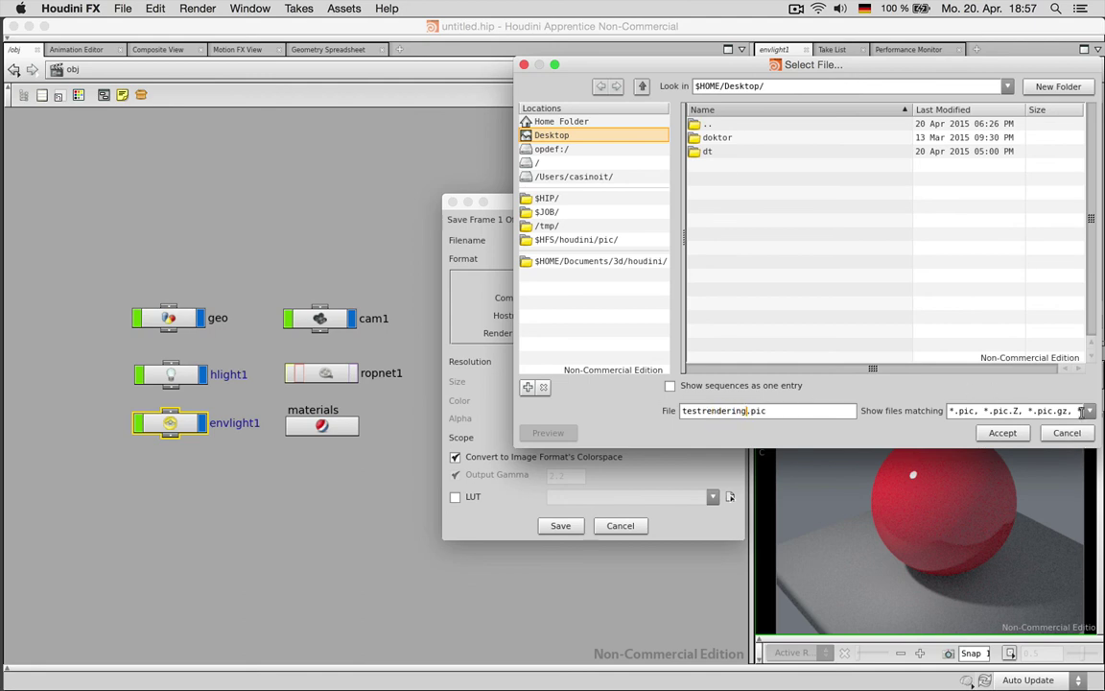
drag(749, 411, 775, 410)
text(exr)
drag(743, 411, 773, 411)
text(png)
click(1003, 433)
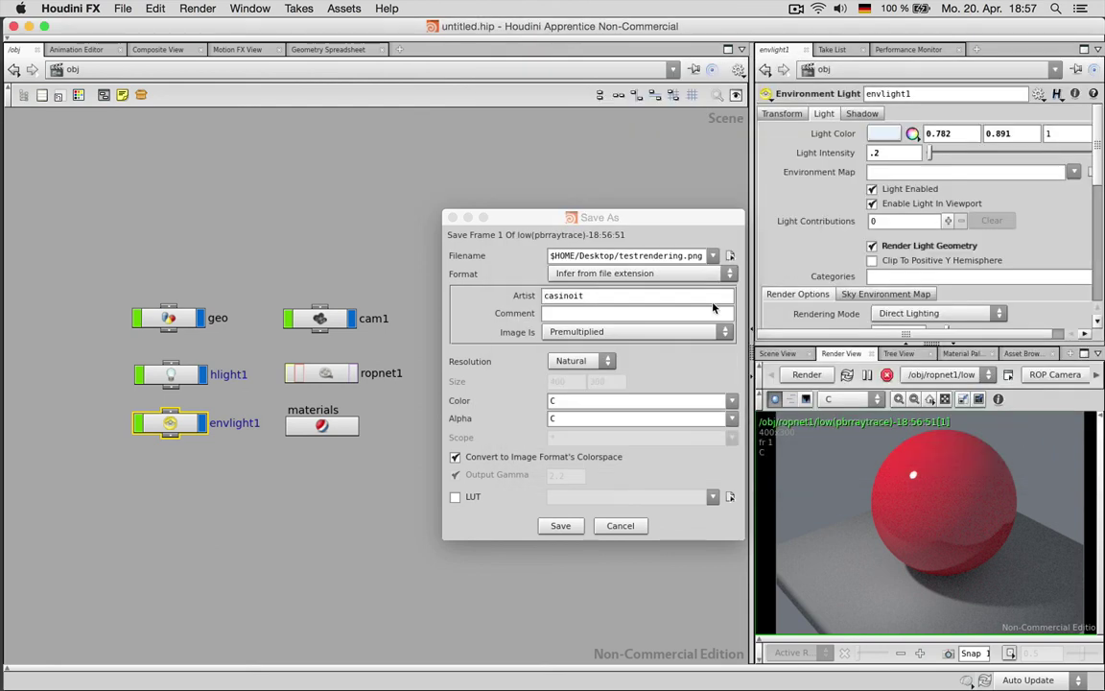
Step: Choose PNG format and write the image to disk
click(594, 273)
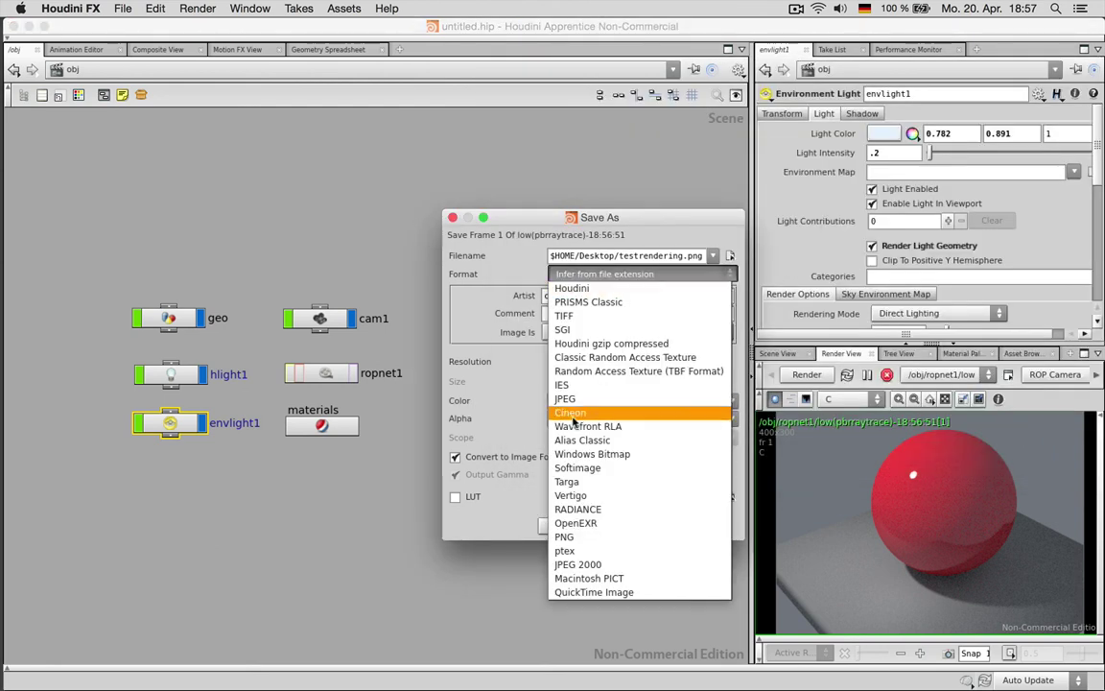
click(587, 536)
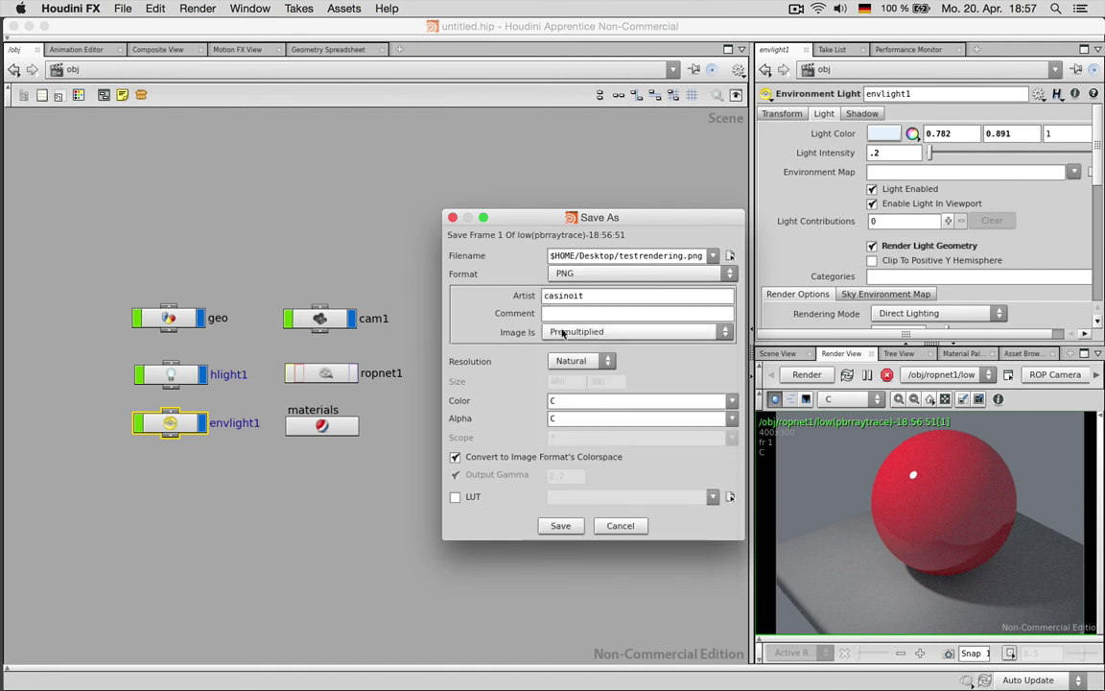
click(559, 526)
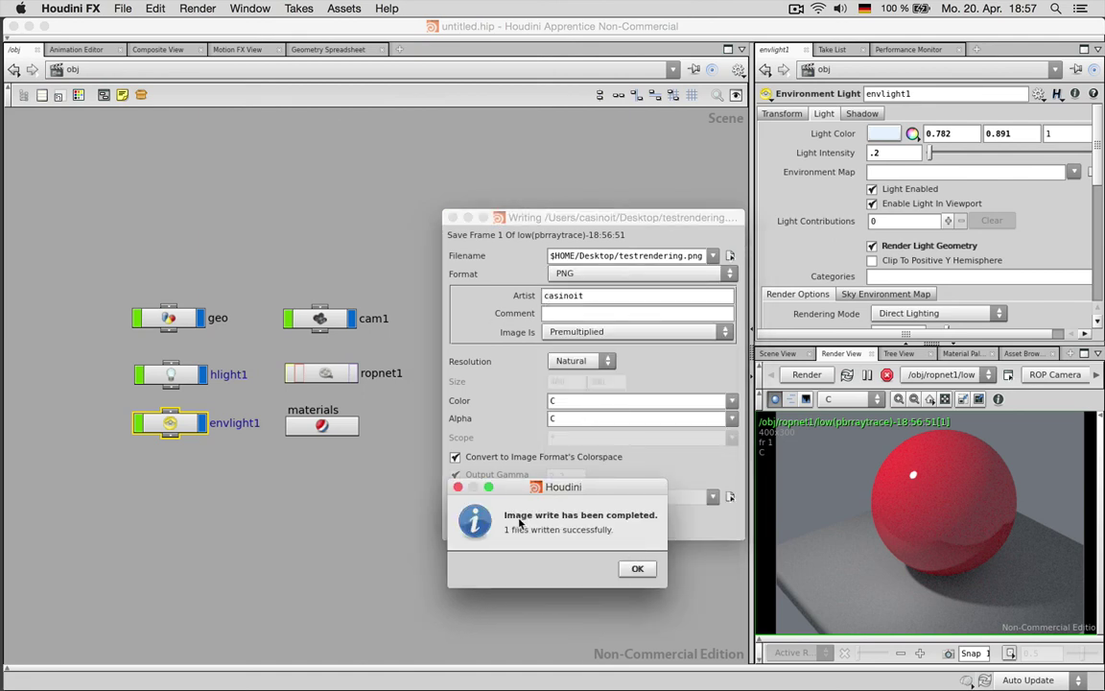
click(638, 570)
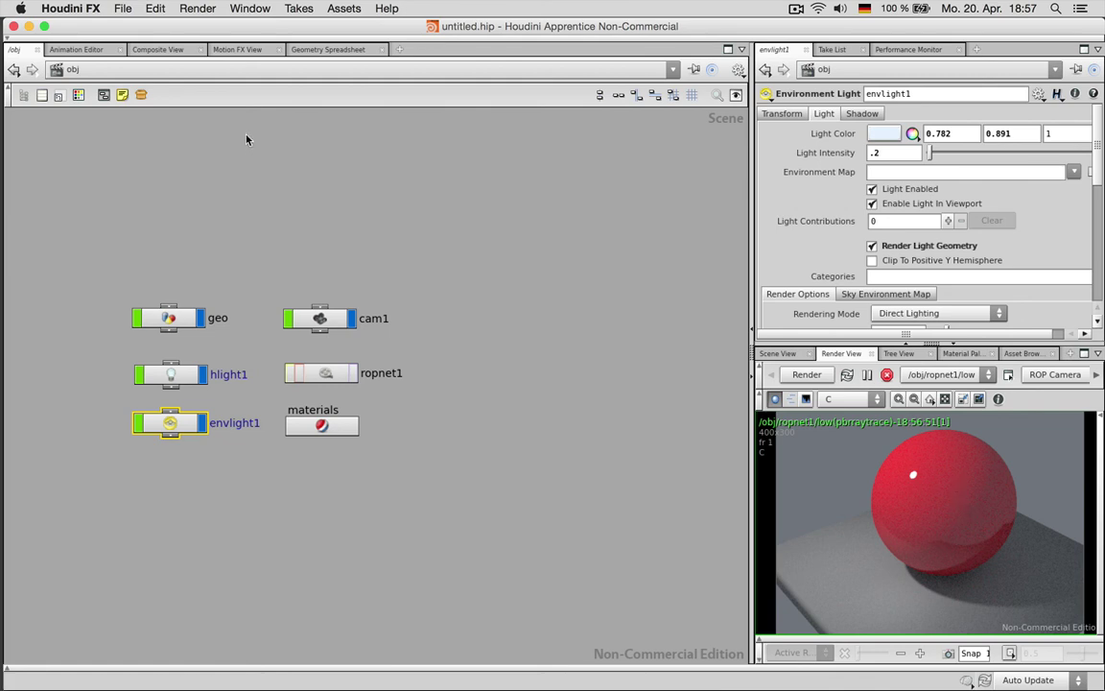
Step: Open testrendering.png from the desktop to check it, then close the preview
click(29, 25)
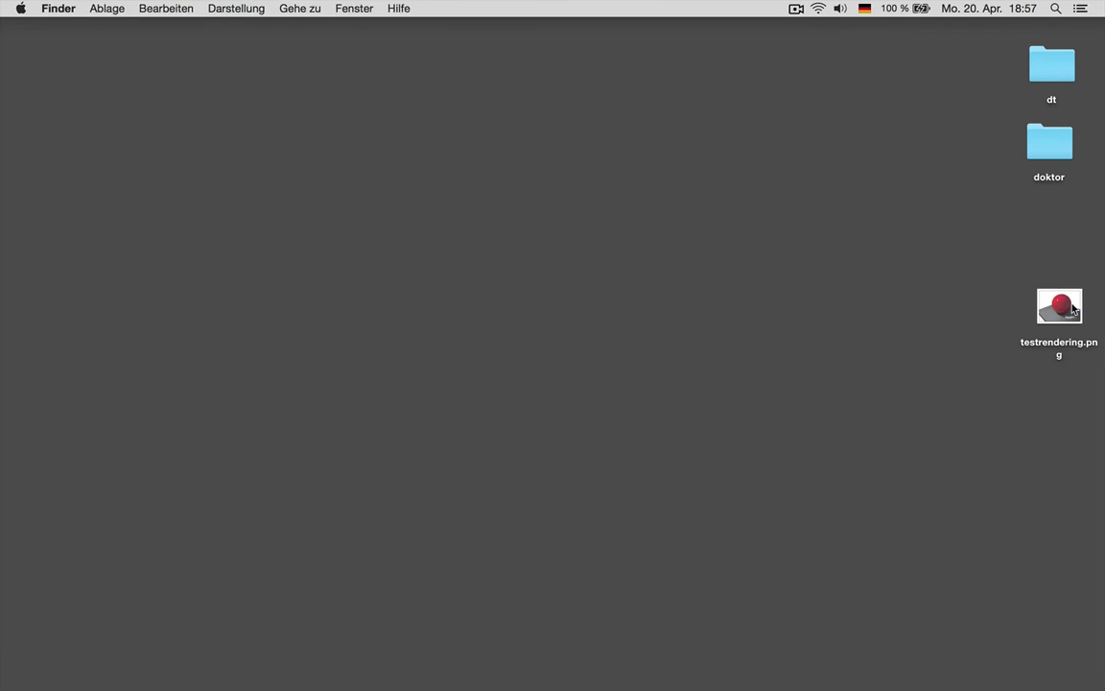
drag(1074, 309, 1008, 267)
double_click(998, 263)
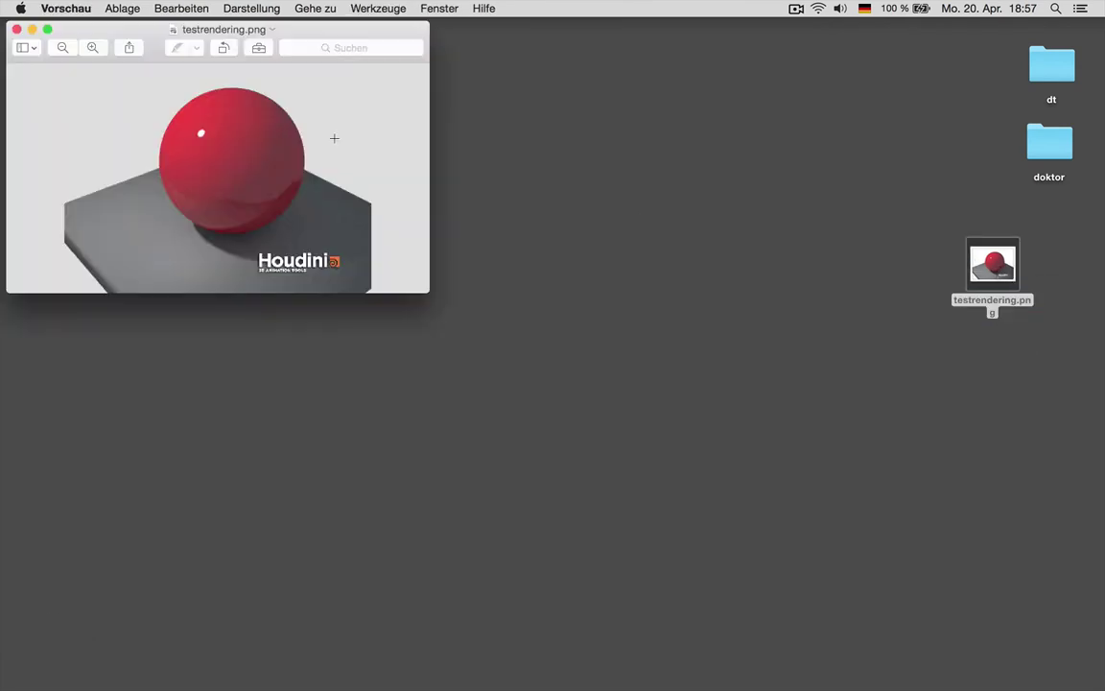
click(17, 29)
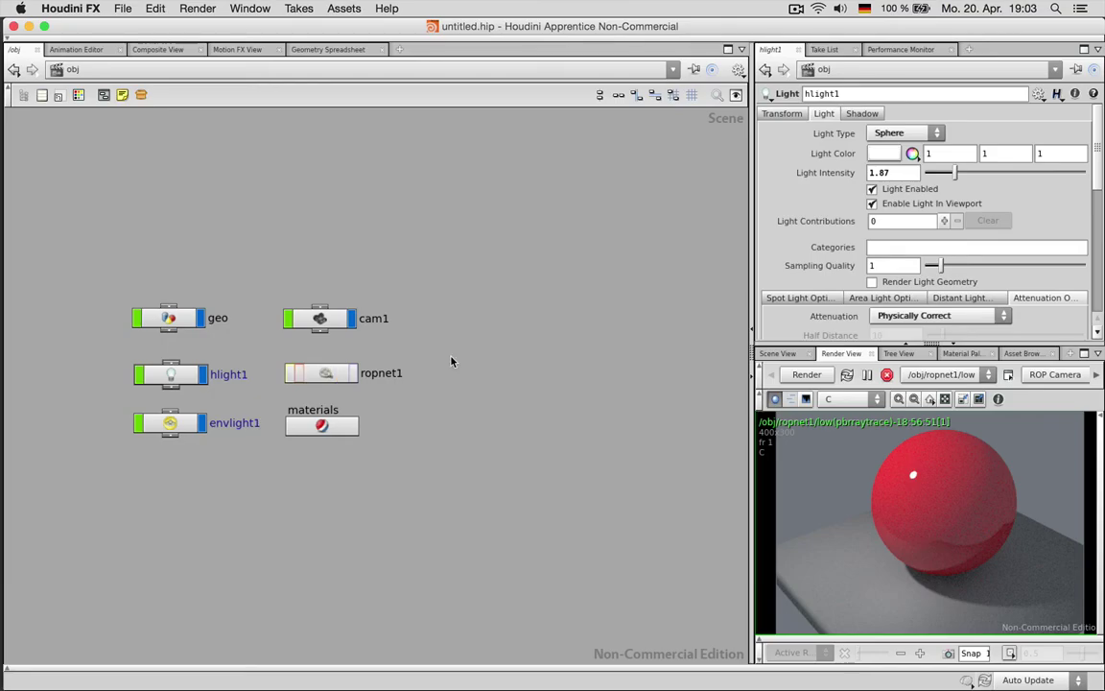
Step: Inside ropnet1, render the high Mantra output to MPlay
double_click(317, 374)
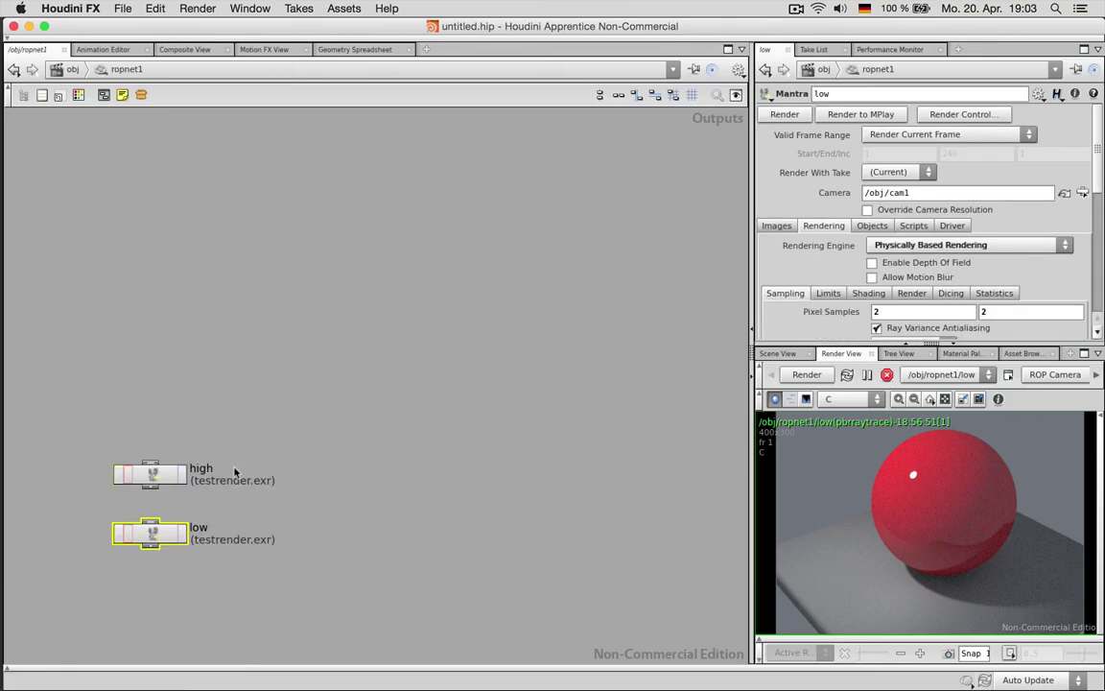
middle_drag(234, 471, 342, 319)
click(248, 345)
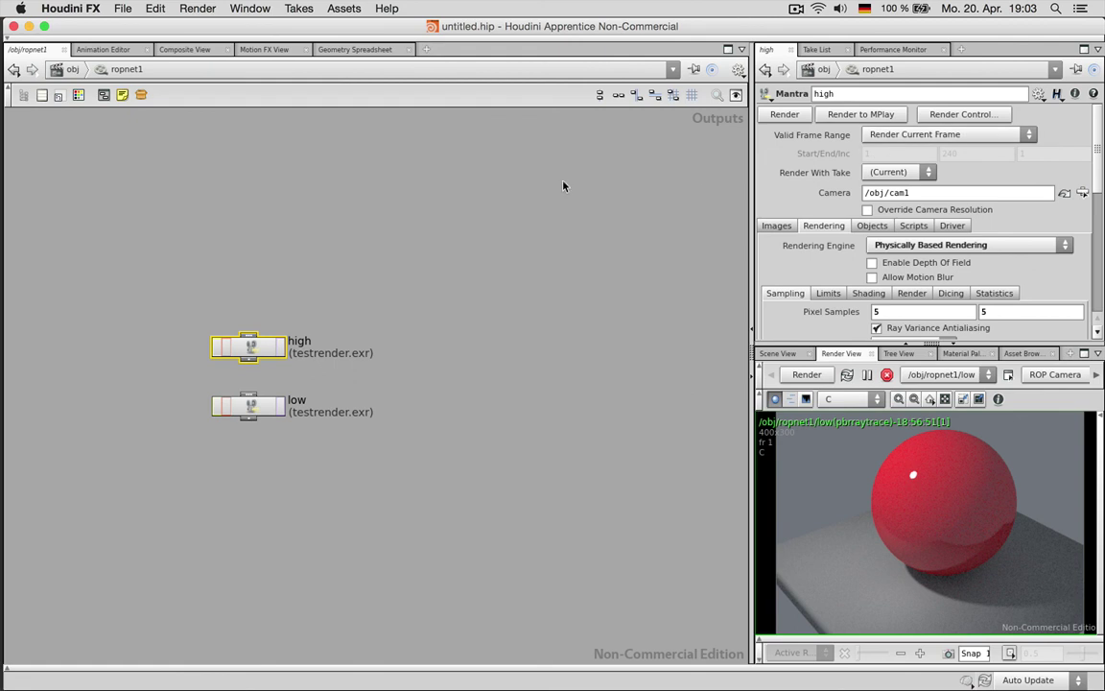
click(847, 115)
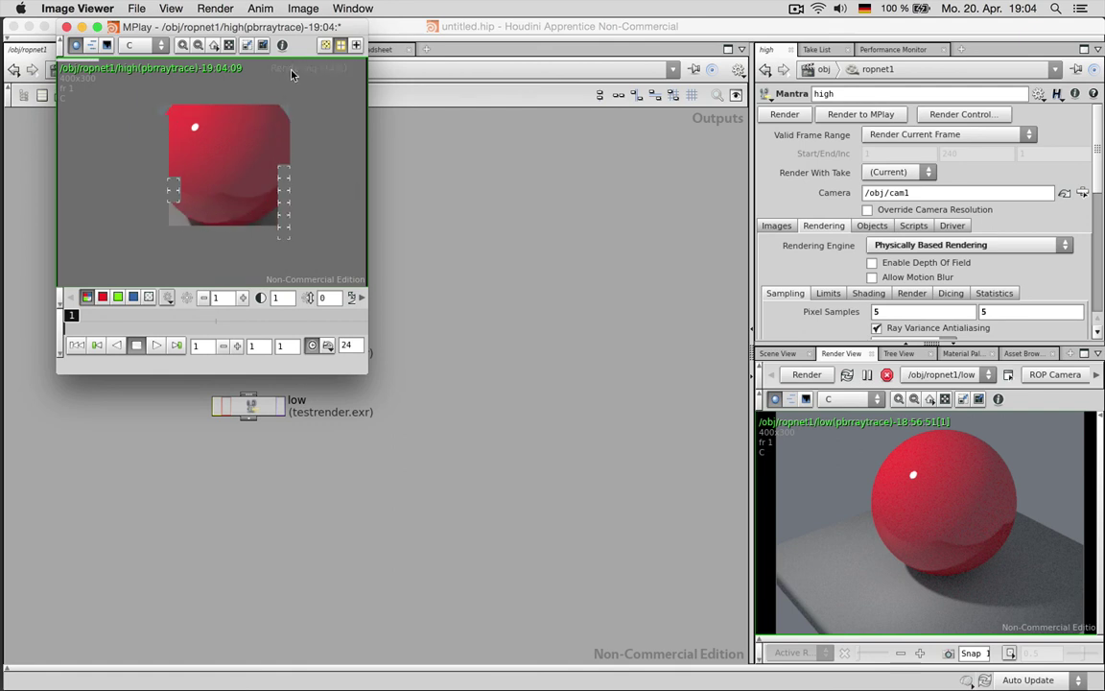
Step: Close MPlay's options menu and bring Houdini back to the front
right_click(246, 133)
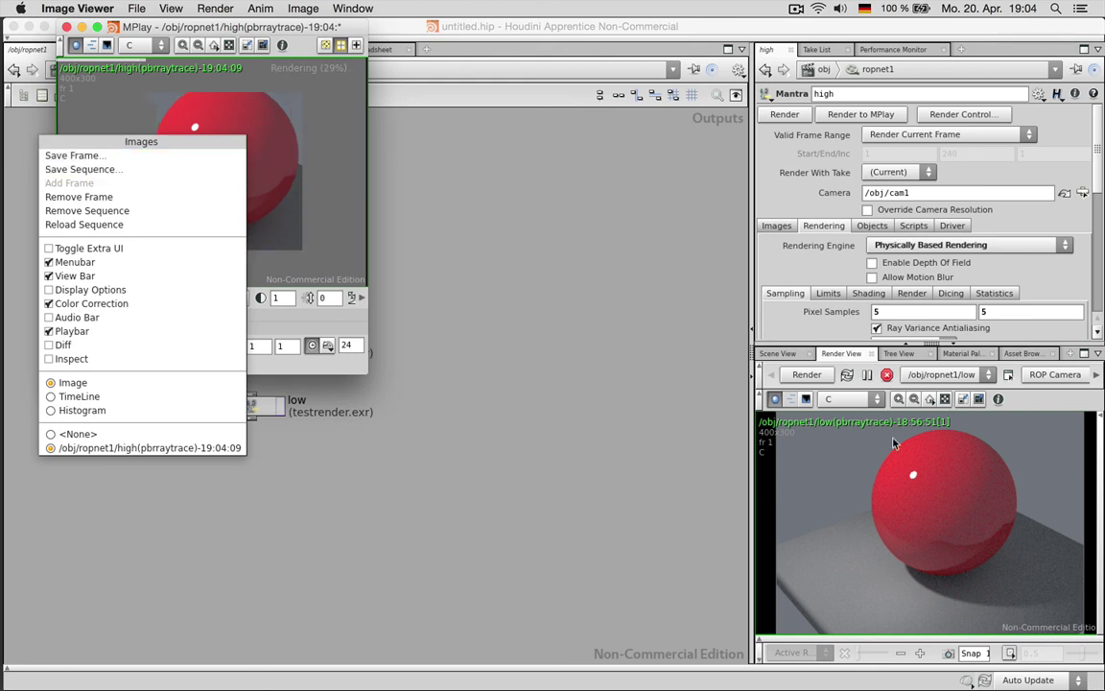
click(268, 27)
drag(267, 27, 309, 38)
click(892, 602)
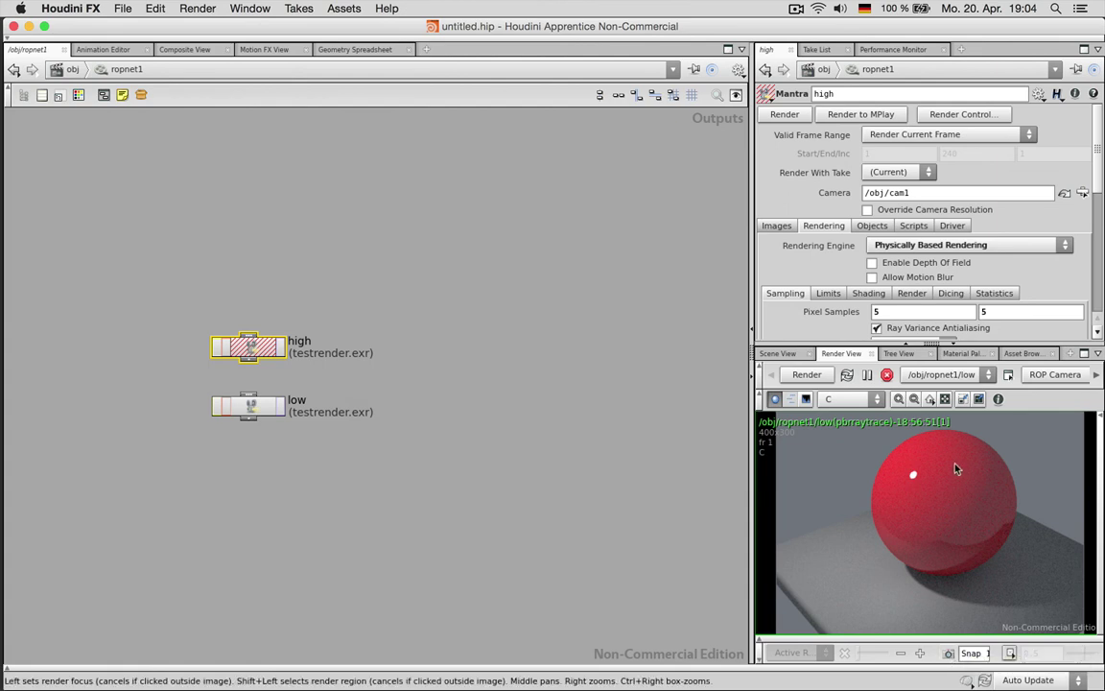
Step: Snapshot the red render, then set plastic's diffuse colour to yellow-green (0.45, 0.9, 0)
click(971, 653)
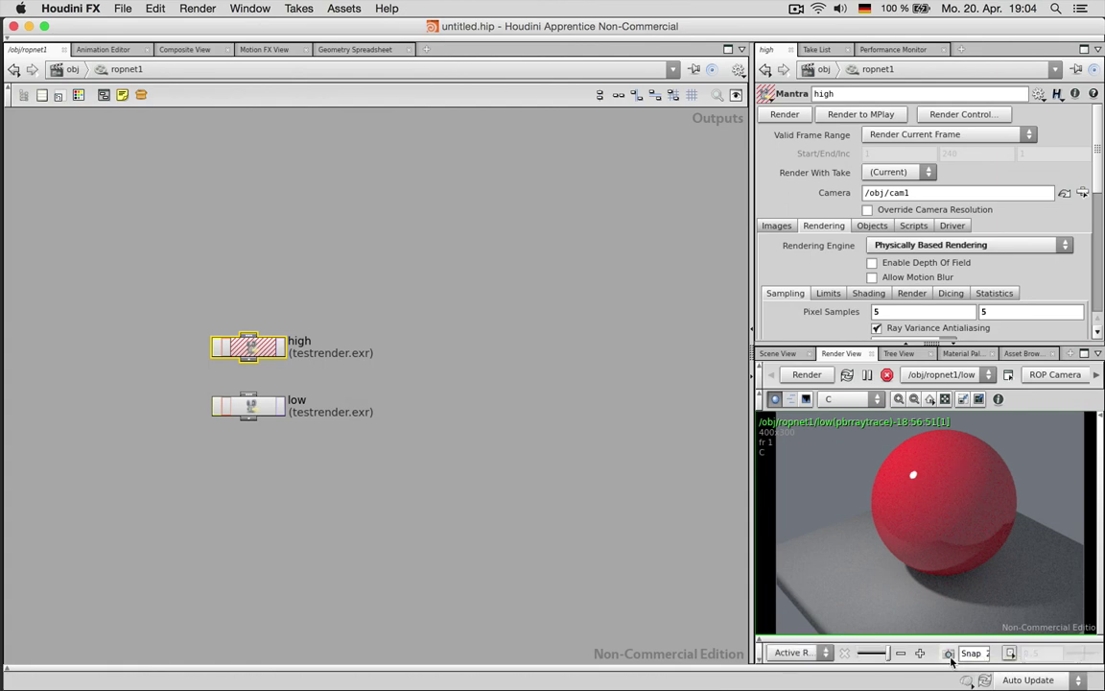
click(487, 405)
key(u)
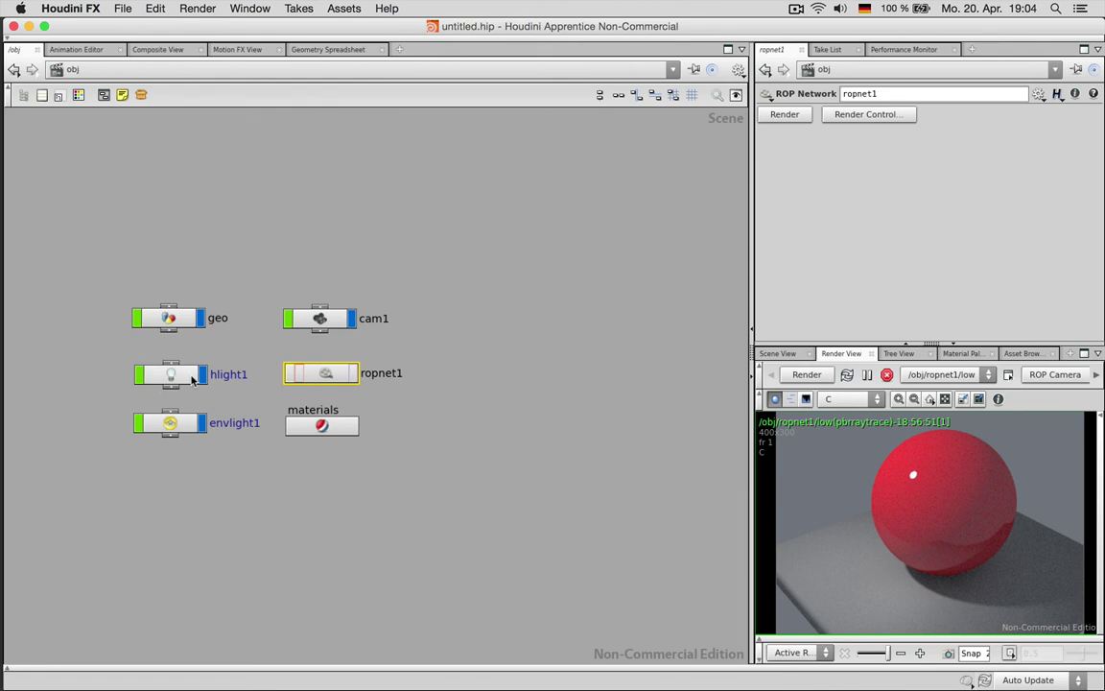
double_click(319, 426)
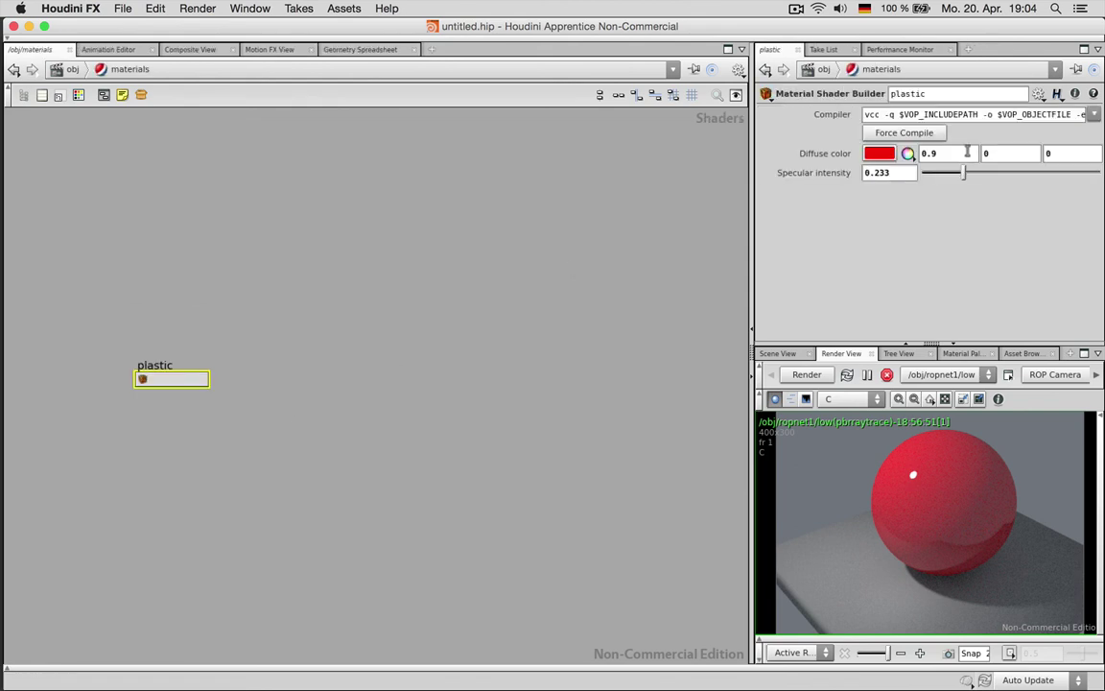
click(878, 154)
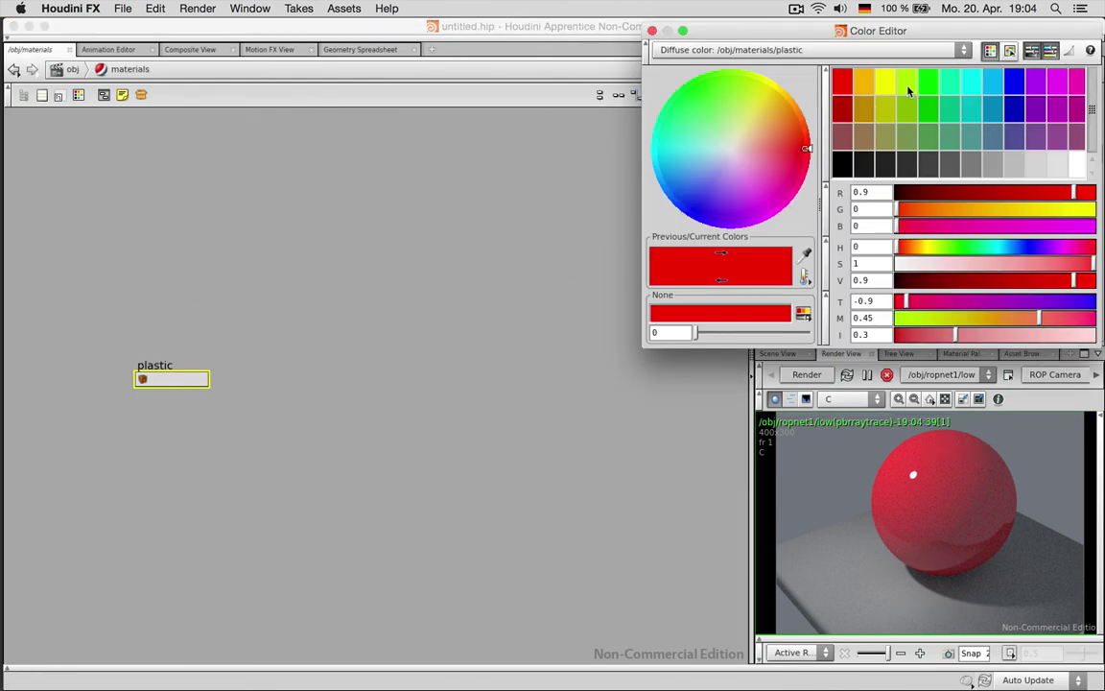
click(908, 88)
click(652, 30)
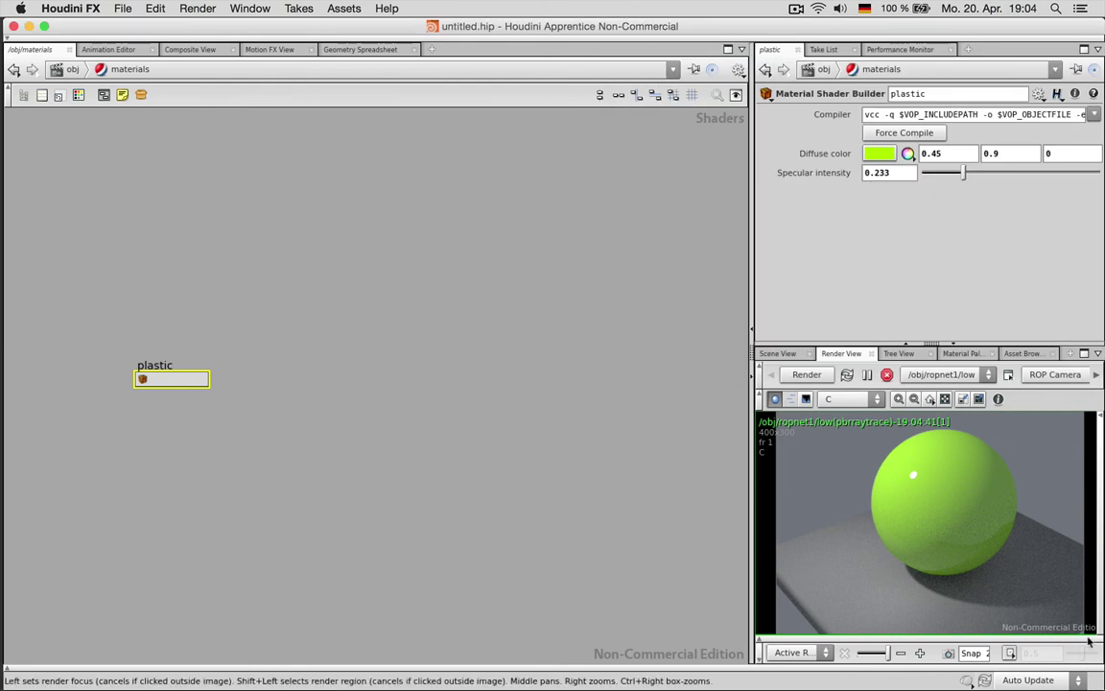
Step: Snapshot the green render and flip back to Snap 1 to compare with red
drag(881, 657, 877, 653)
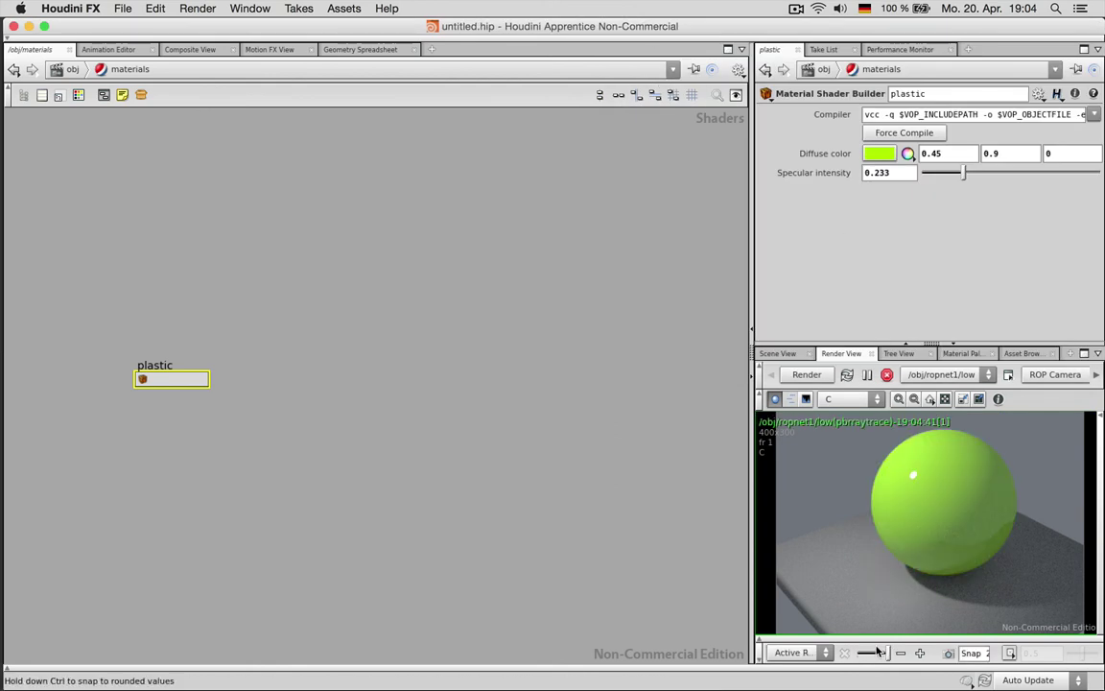
click(948, 653)
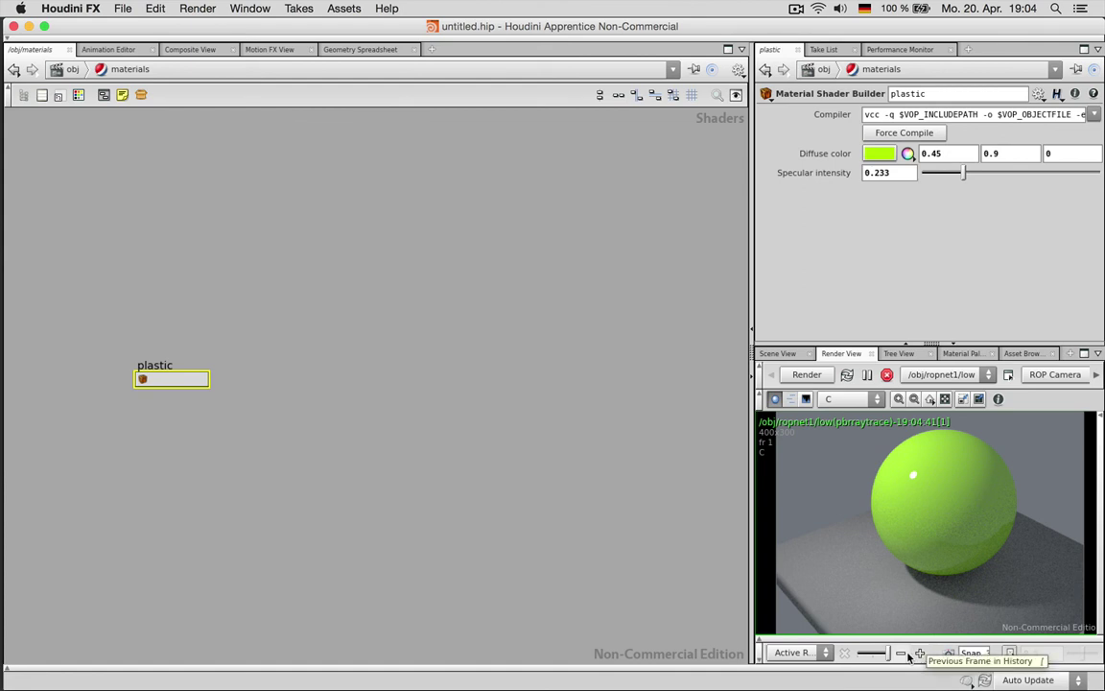
click(919, 653)
click(919, 654)
click(919, 653)
click(919, 653)
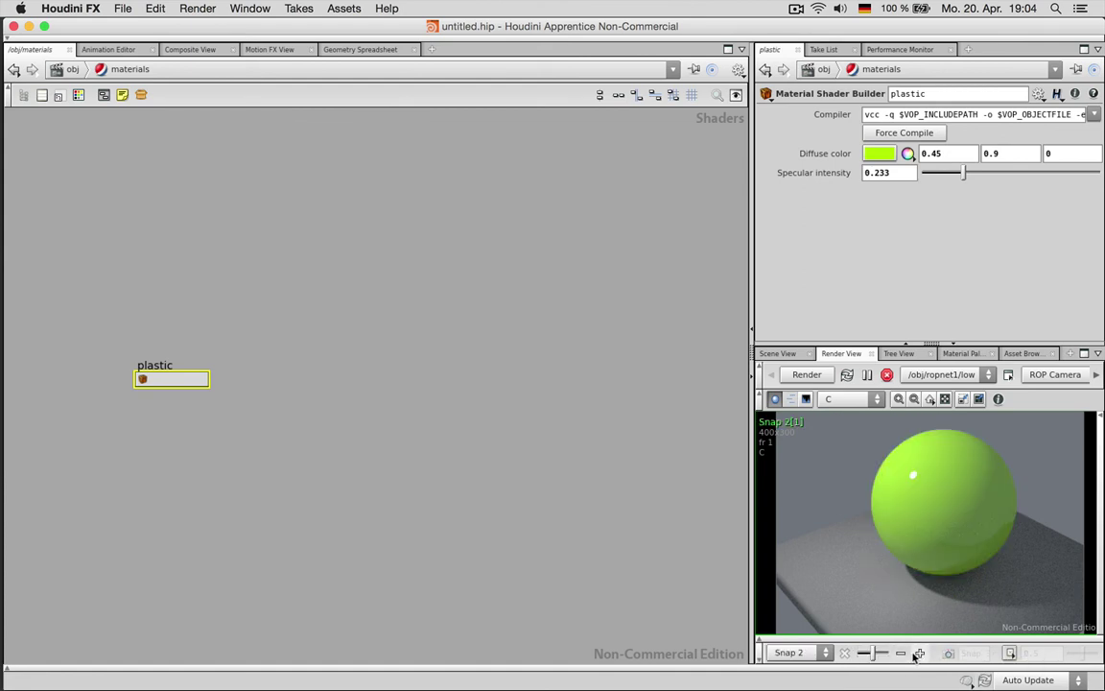
click(919, 653)
click(465, 359)
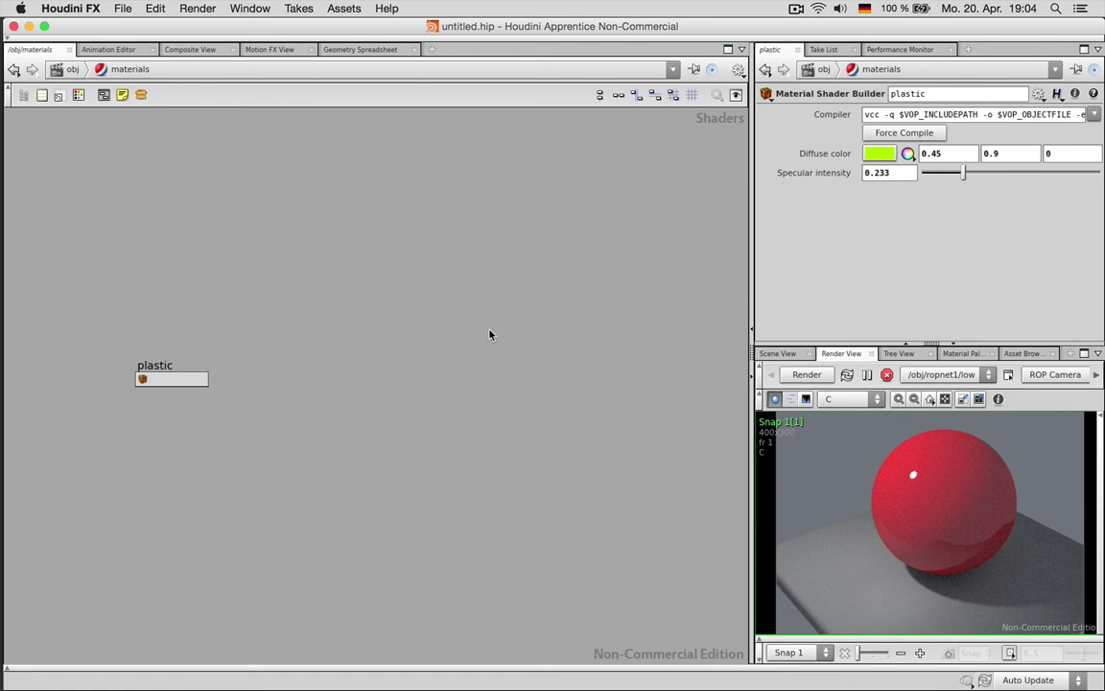
Step: Enter ropnet1 and view the high Mantra node's Images settings
key(u)
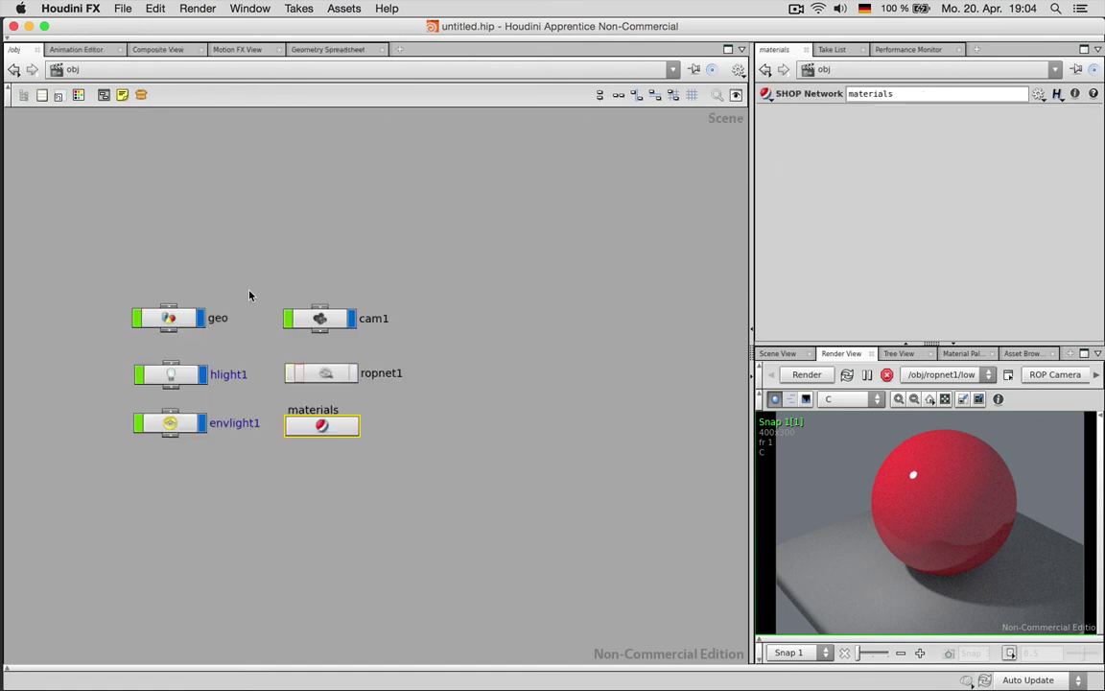
click(342, 370)
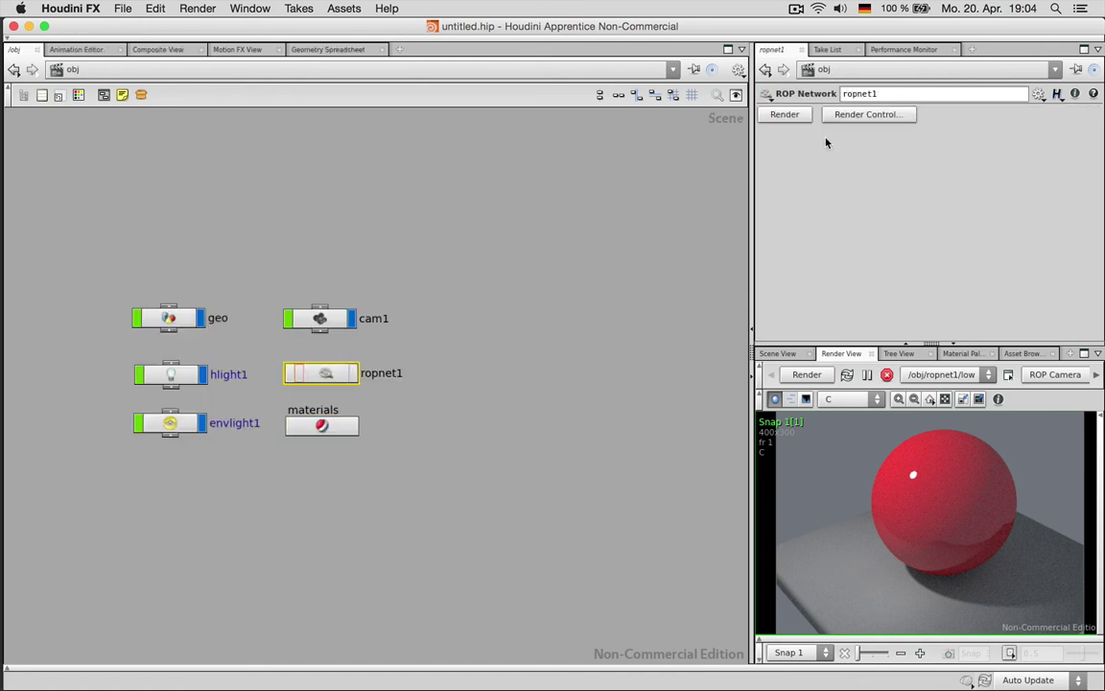
double_click(323, 376)
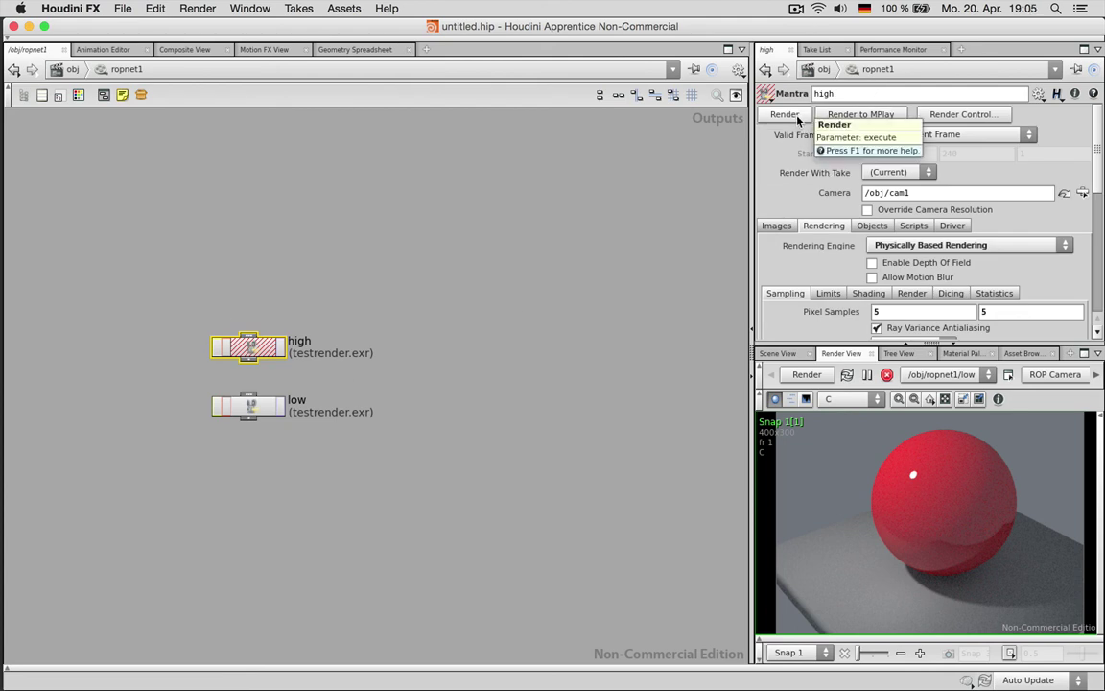
click(776, 226)
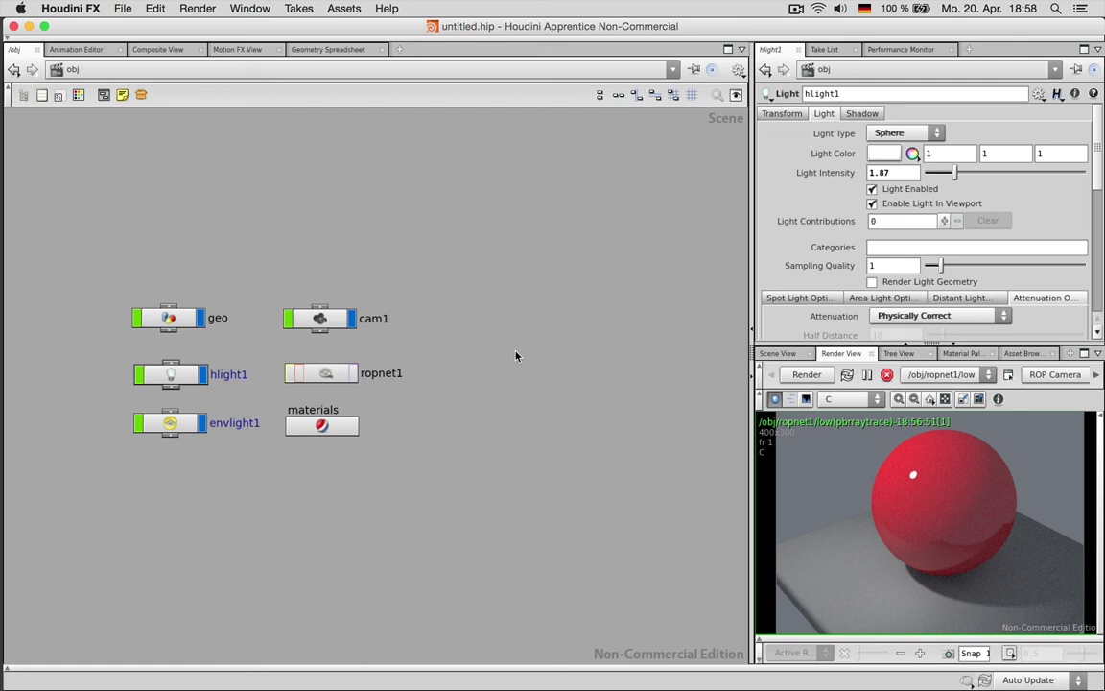
Step: Switch to Safari and go to sidefx.com
key(super+Tab)
key(super+Tab)
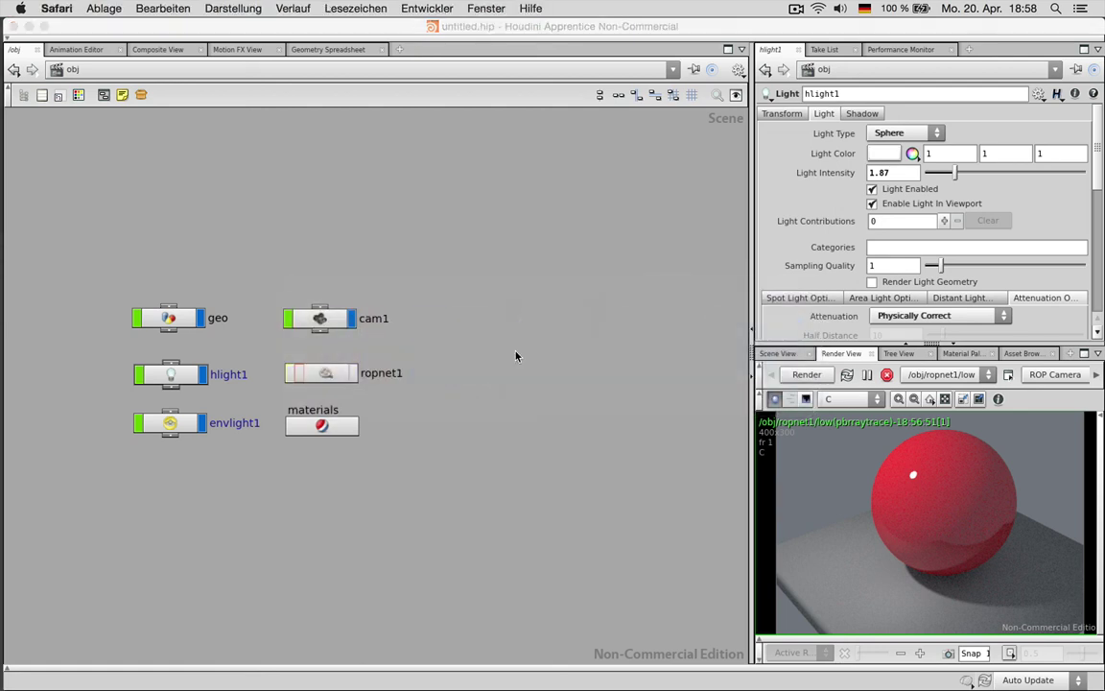
text(side)
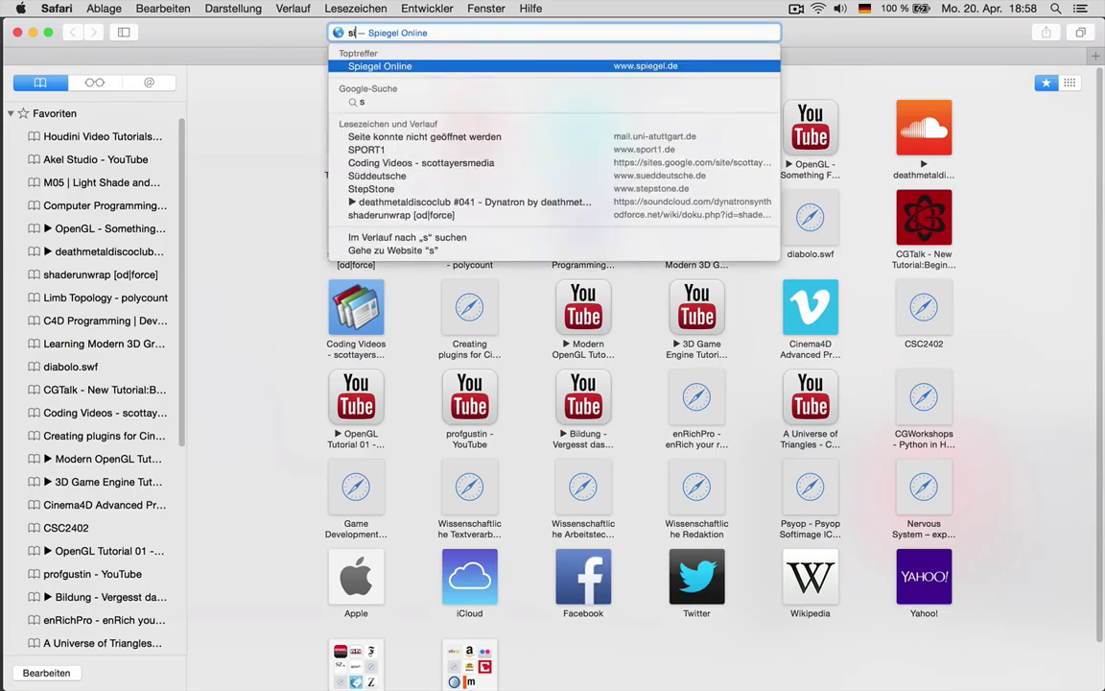
text(fx.com)
key(Return)
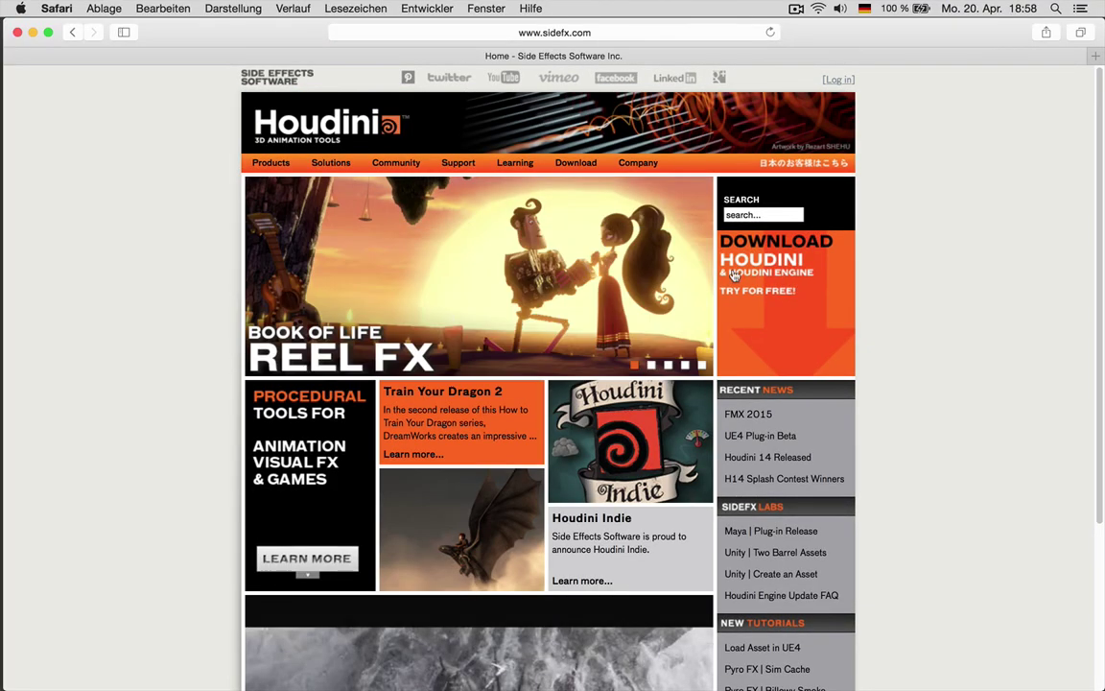
Step: Open Community > Houdini Forum and scroll through the board list
mouse_move(461, 168)
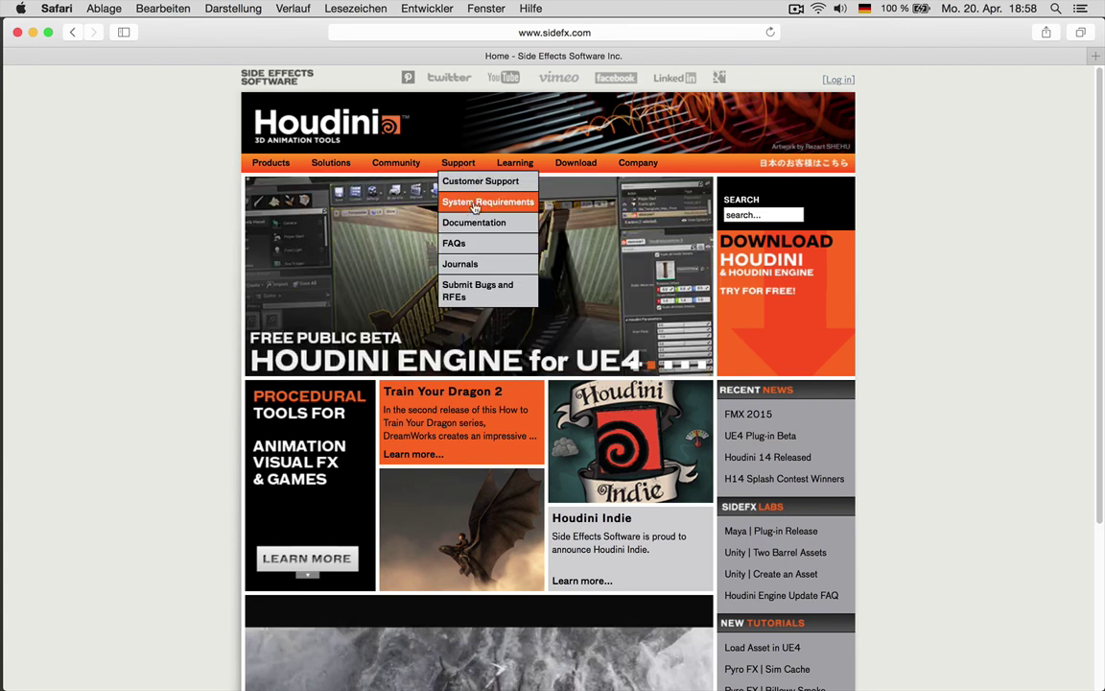
mouse_move(395, 164)
click(399, 201)
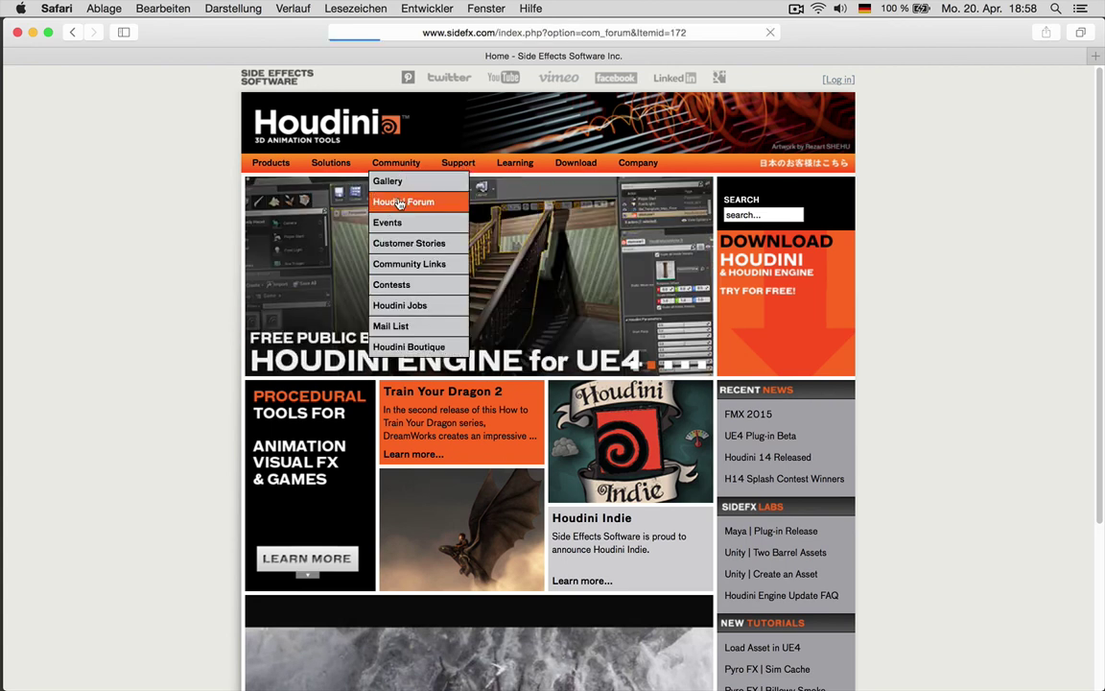
scroll(575, 242, down, 5)
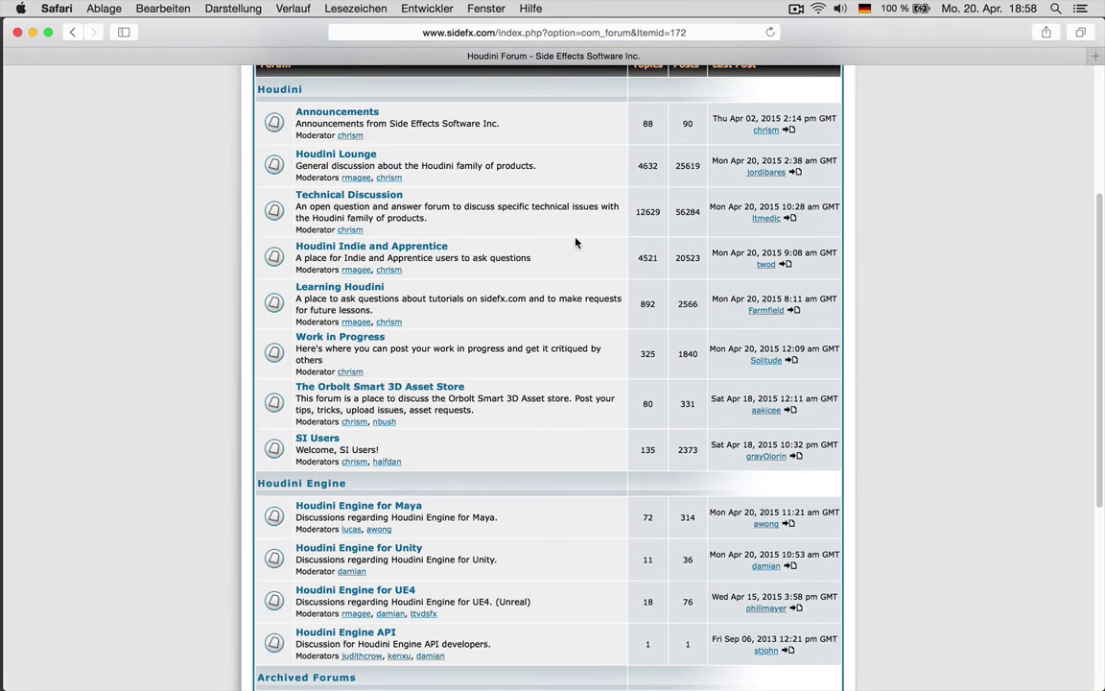
scroll(537, 238, up, 1)
scroll(513, 236, up, 3)
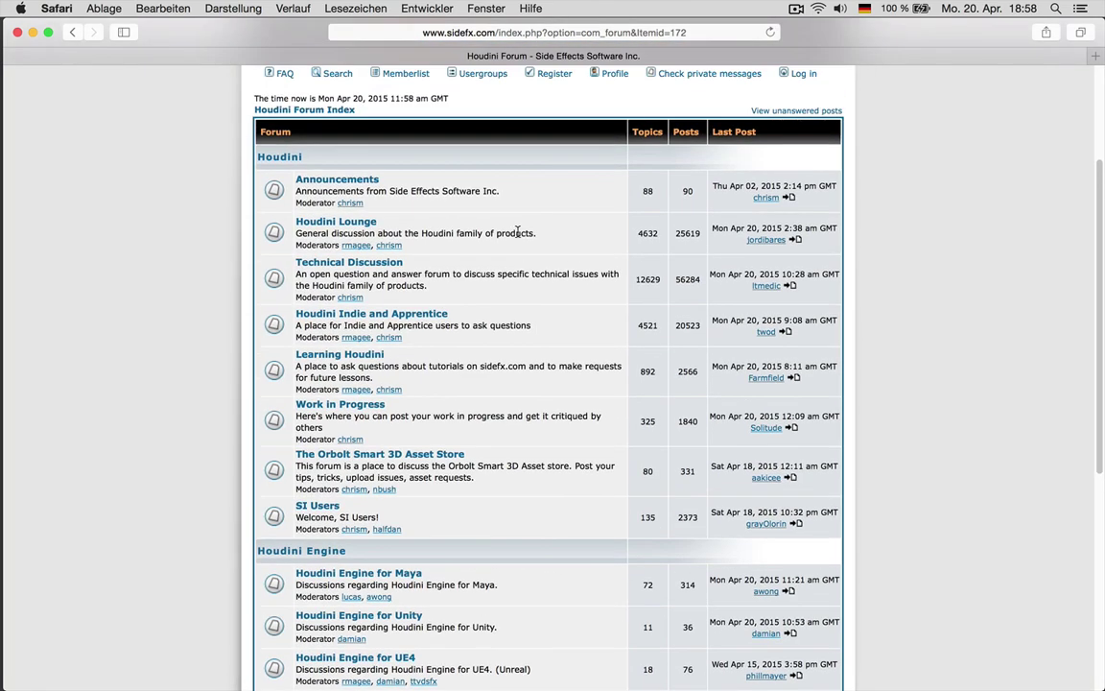
Step: Load odforce.net in Safari's address bar
click(544, 33)
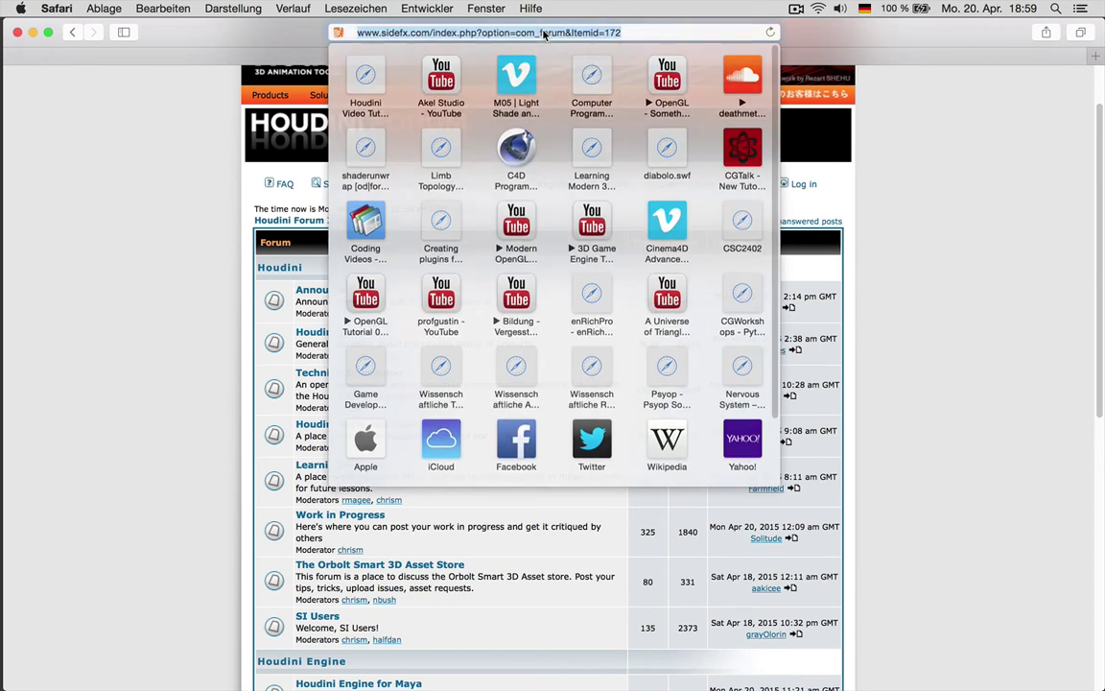
key(BackSpace)
text(odfr)
key(BackSpace)
text(orce.net)
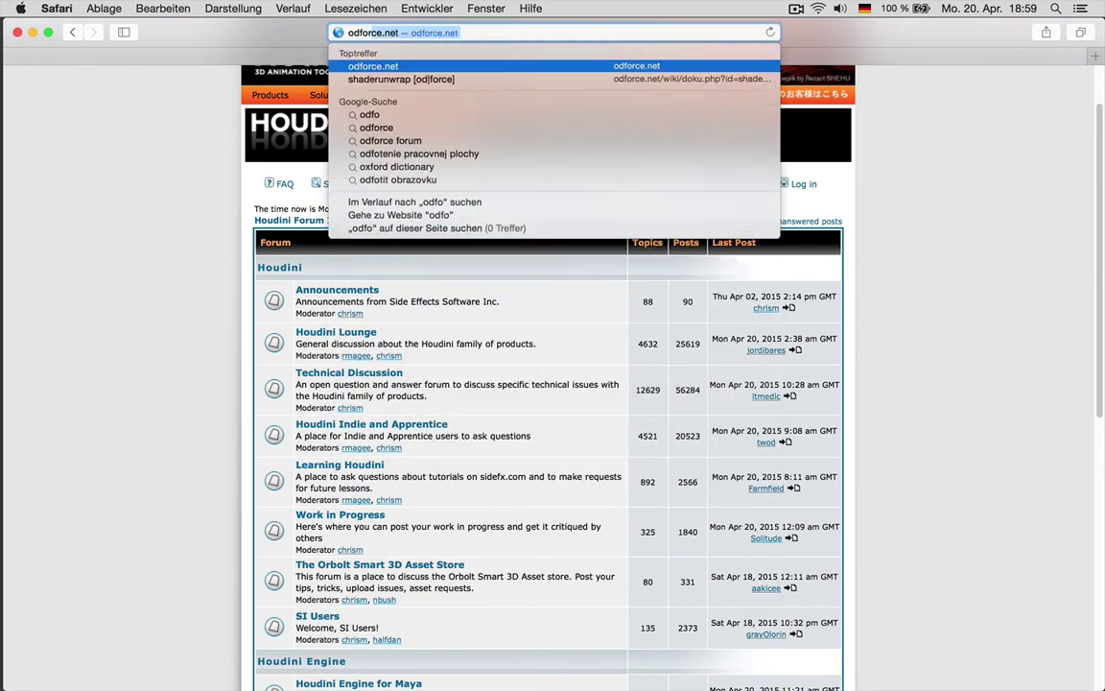
key(Return)
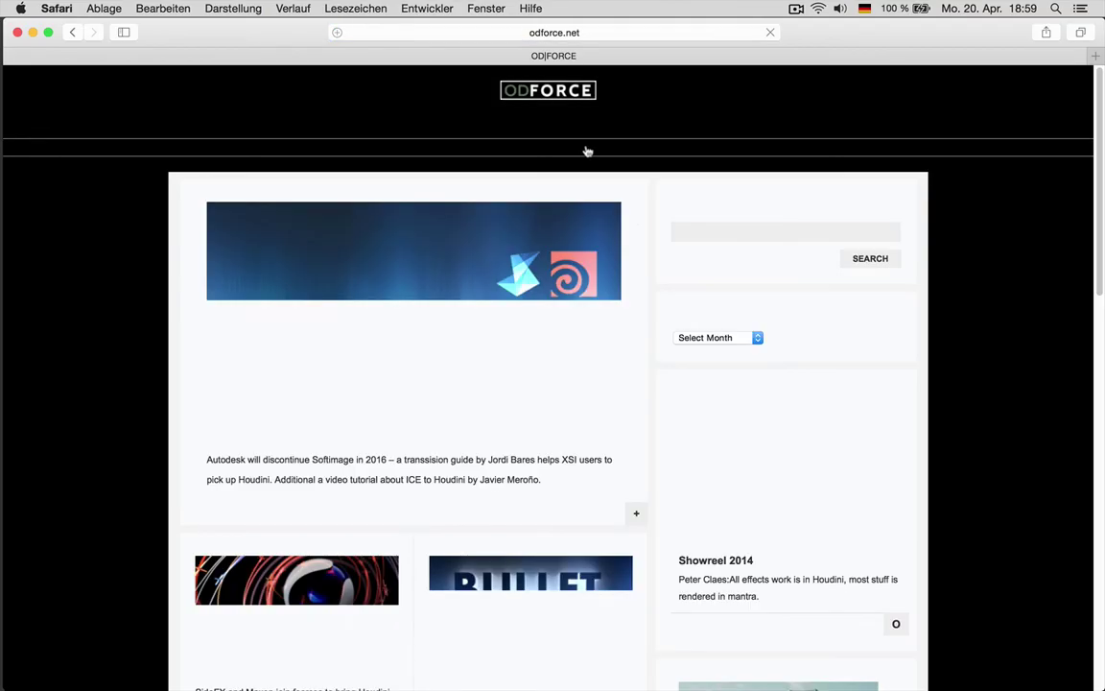
Step: Browse the od|force forums index, then switch back to Houdini FX
click(629, 132)
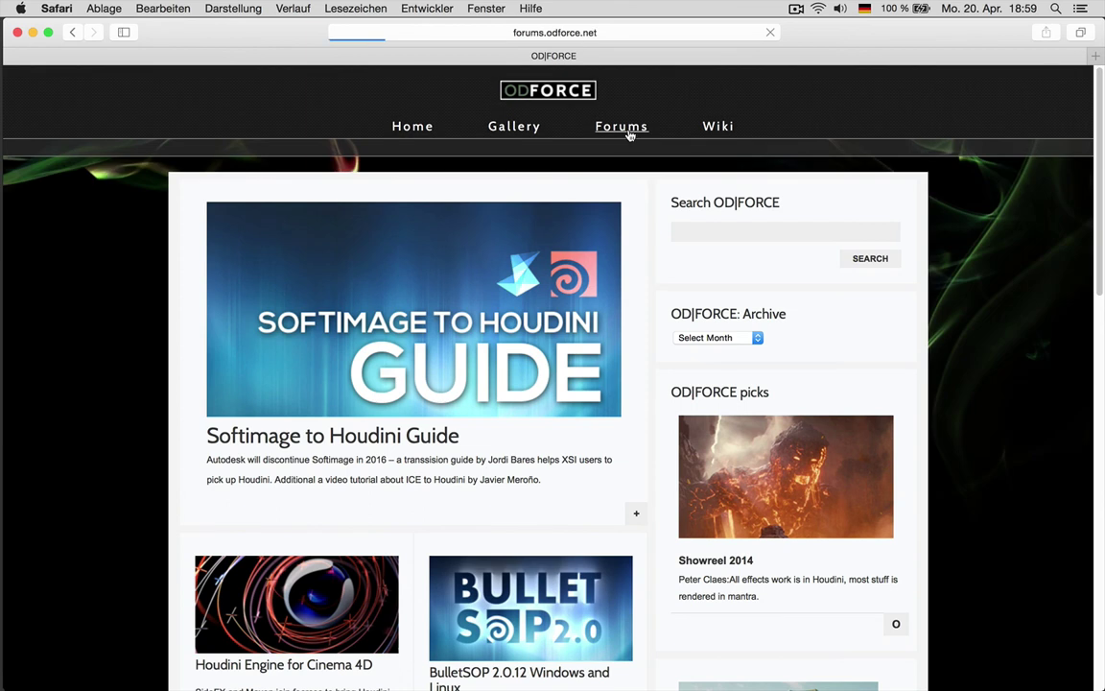
scroll(499, 263, down, 5)
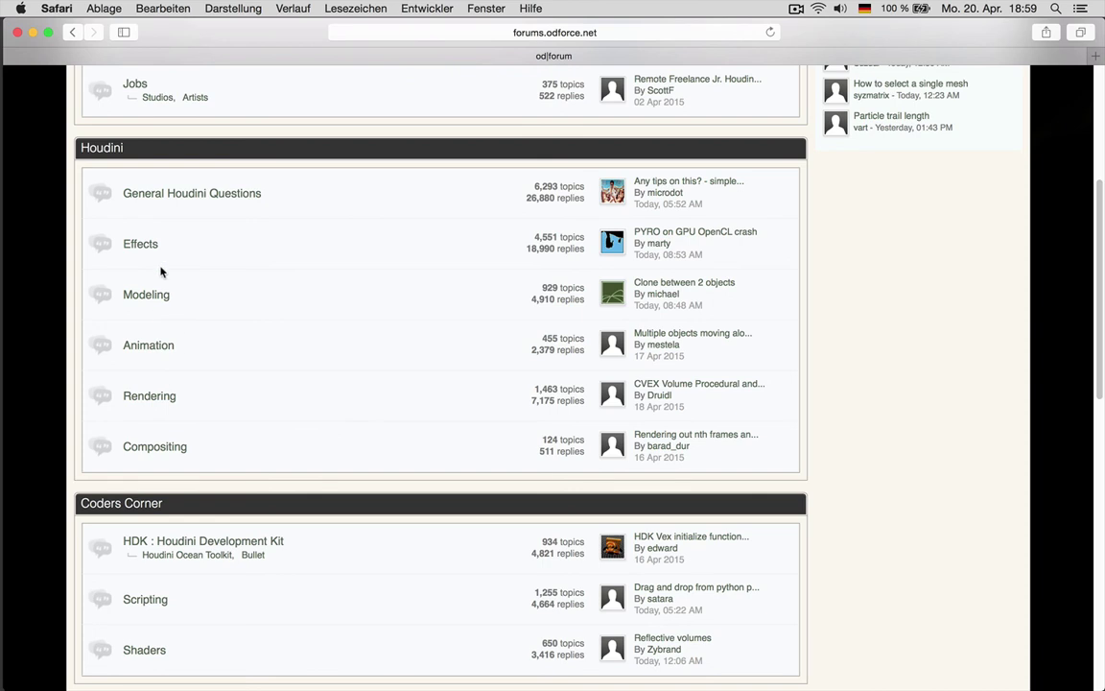
scroll(573, 256, up, 5)
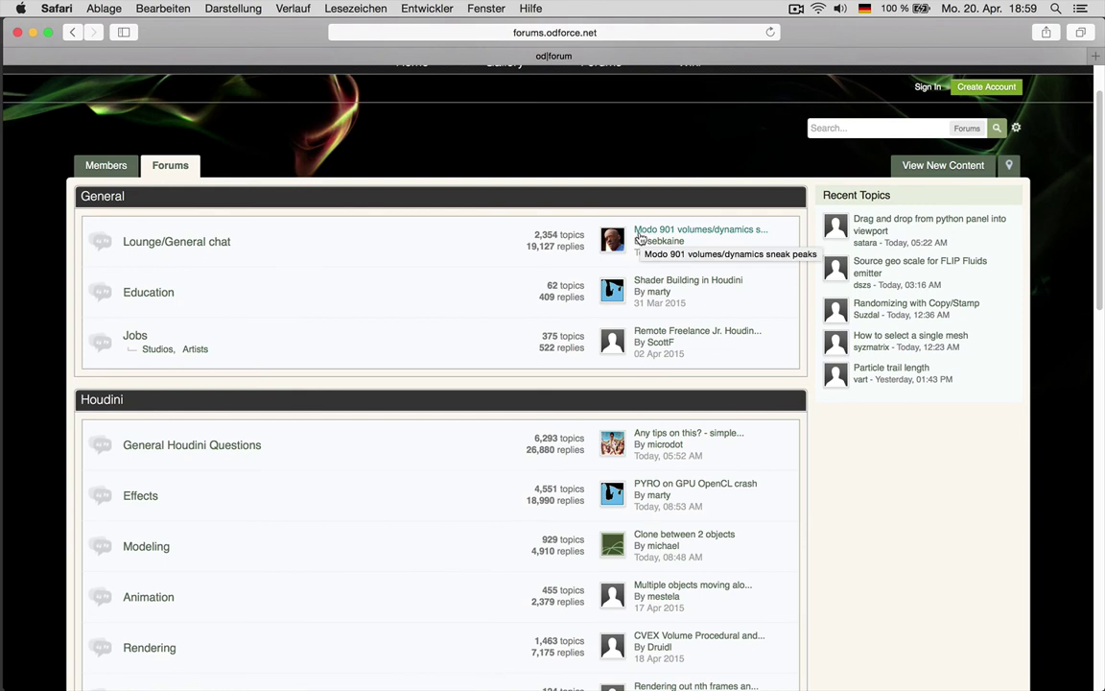
key(super+Tab)
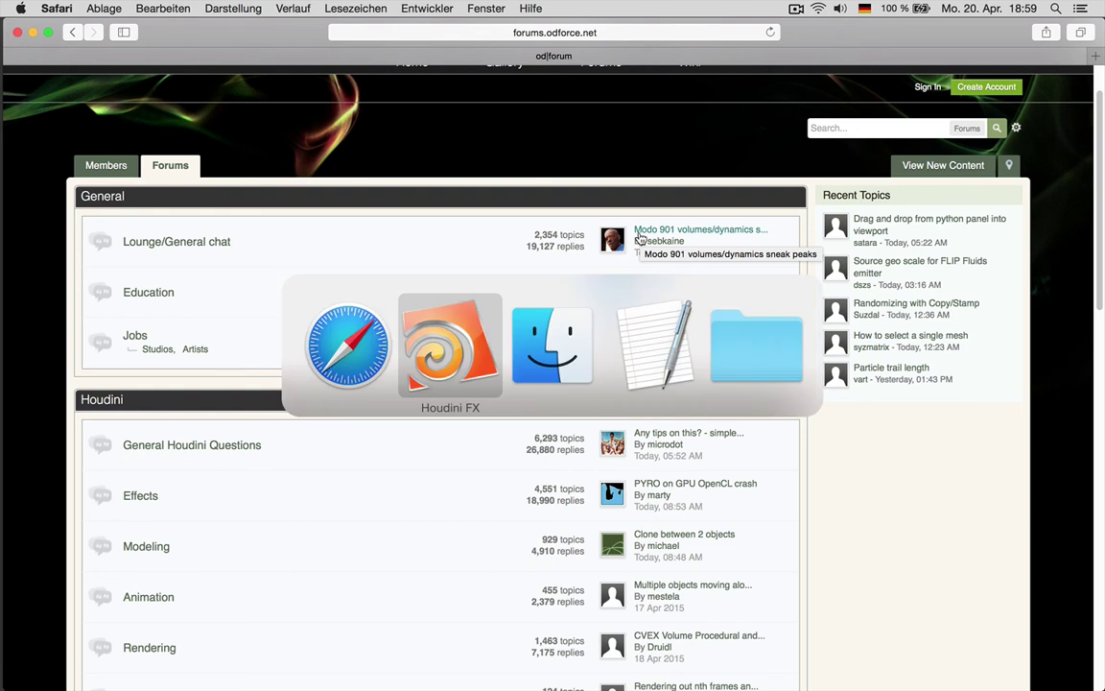